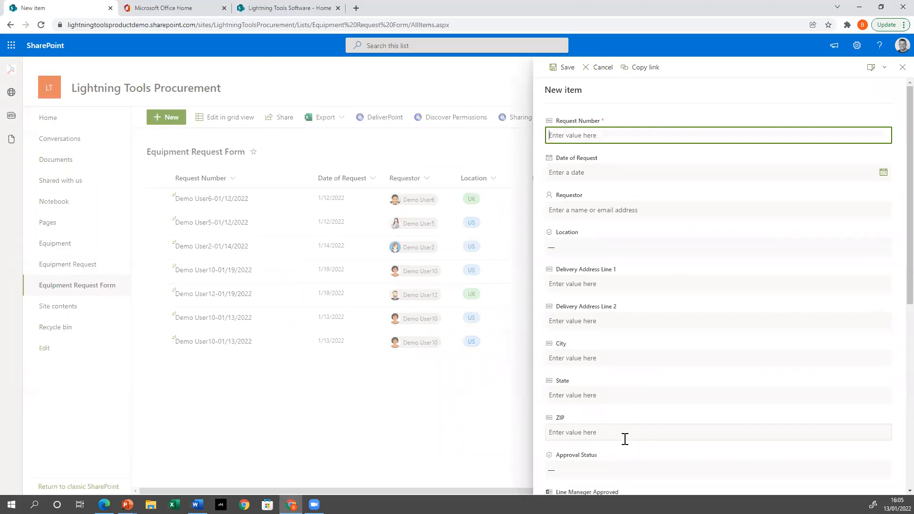
Review the fields of the default new item form from Request Number down to Procurement Approved, then close it.
scroll(619, 175, "down", 1)
scroll(619, 176, "down", 1)
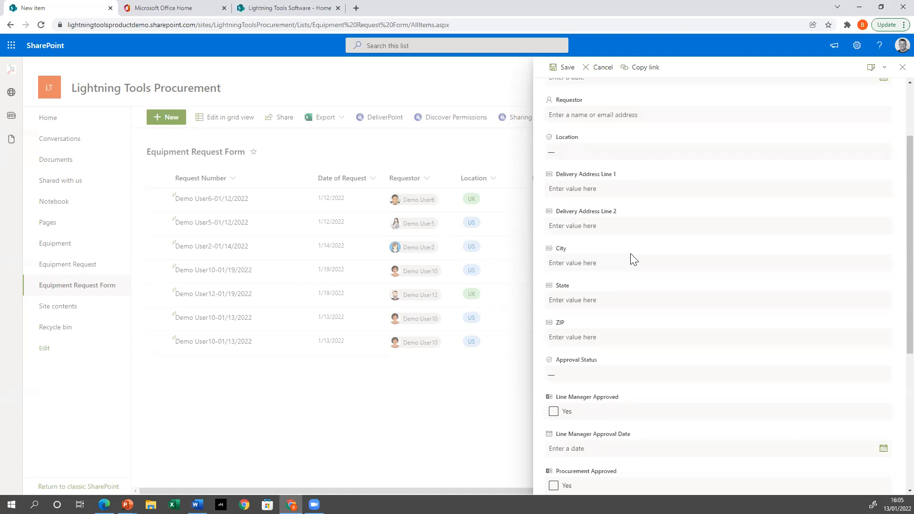
scroll(635, 259, "up", 2)
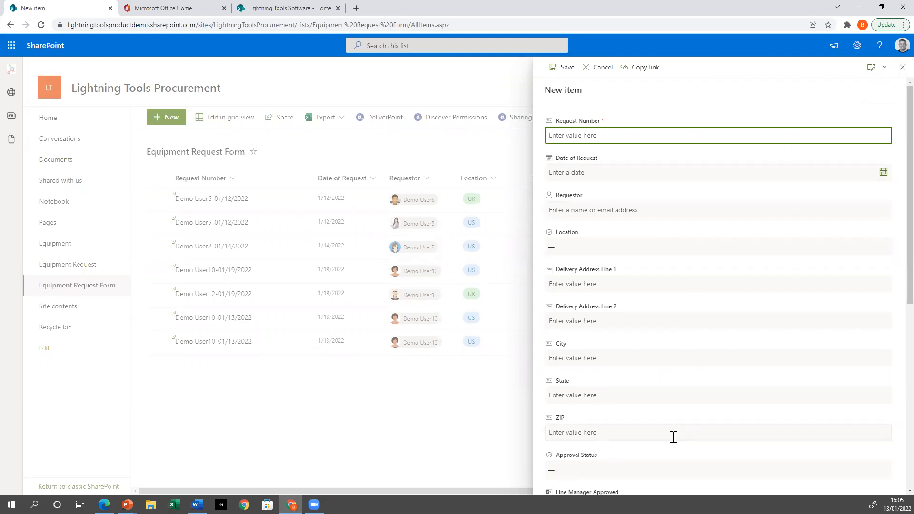
left_click(902, 67)
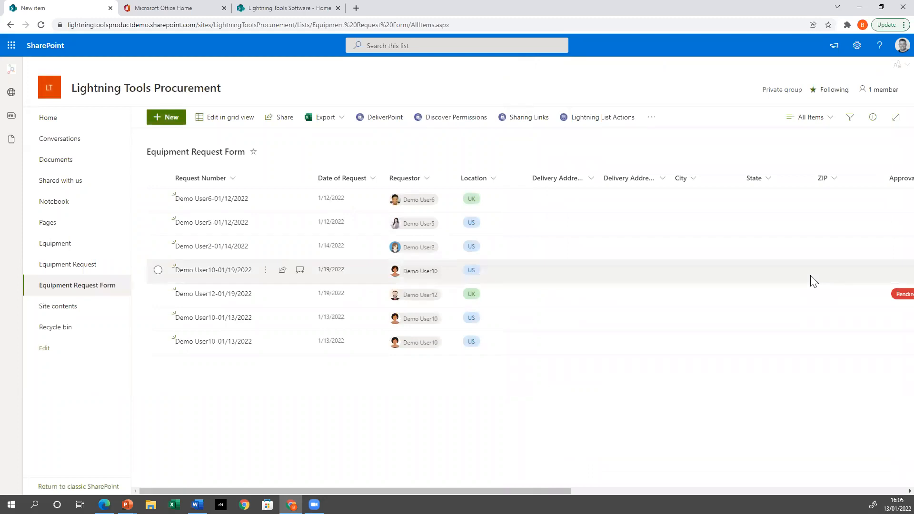
View the US request dated 1/19/2022 in its default edit form and display form, closing each one.
left_click(265, 278)
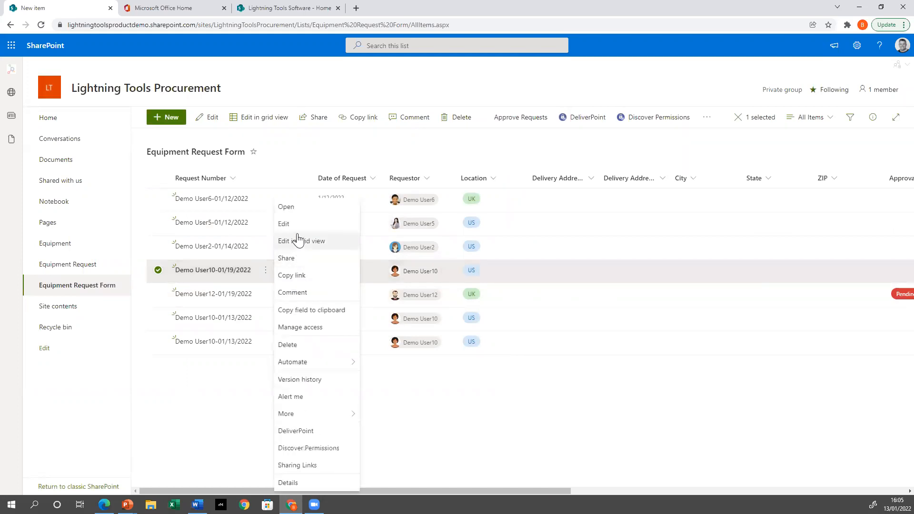
left_click(284, 224)
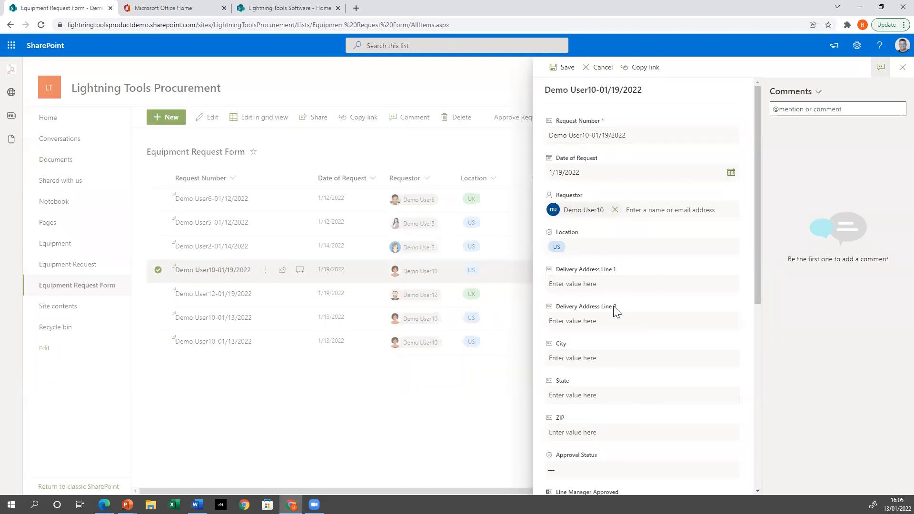
left_click(903, 67)
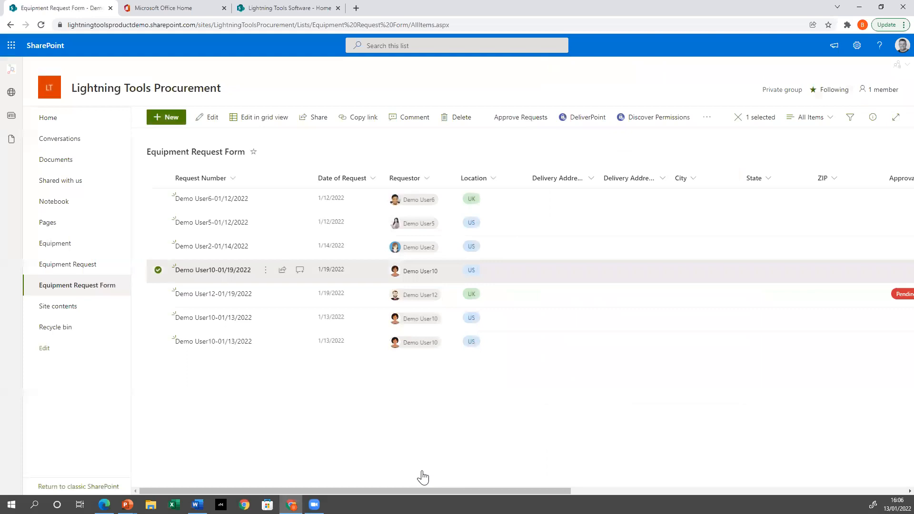
left_click(210, 273)
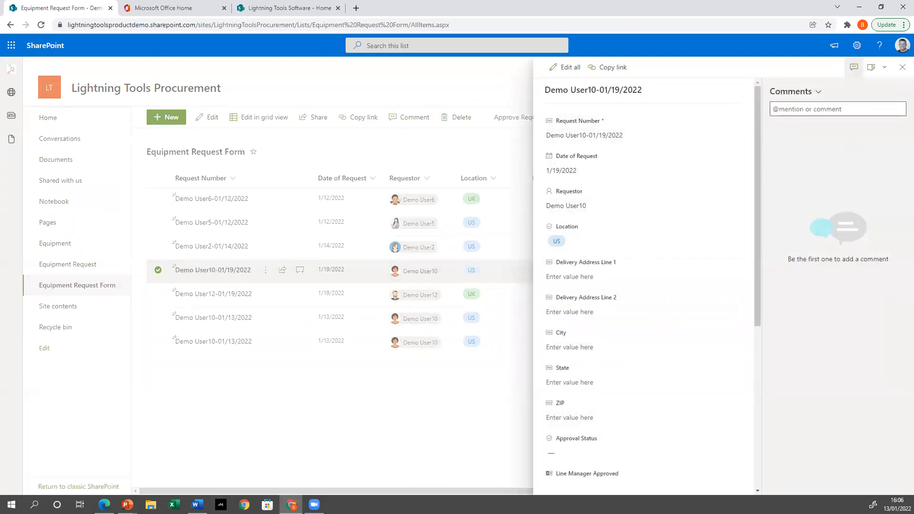
left_click(903, 67)
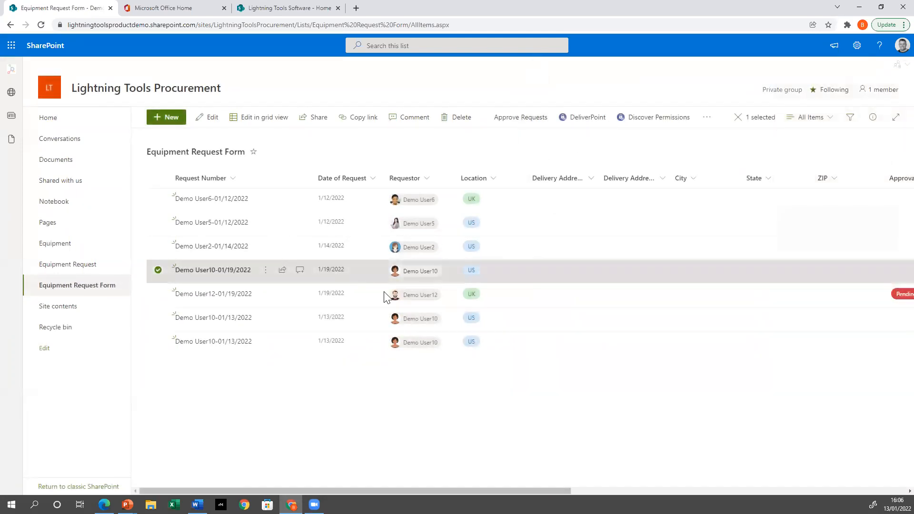
Switch to the PowerPoint slide show to view the Building the layout slide, then return to the SharePoint list.
mouse_move(127, 505)
left_click(206, 458)
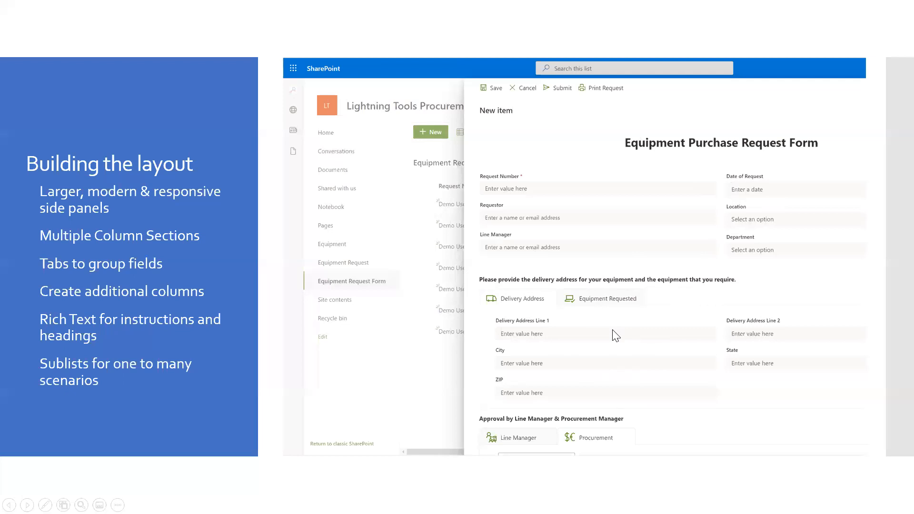
left_click(593, 303)
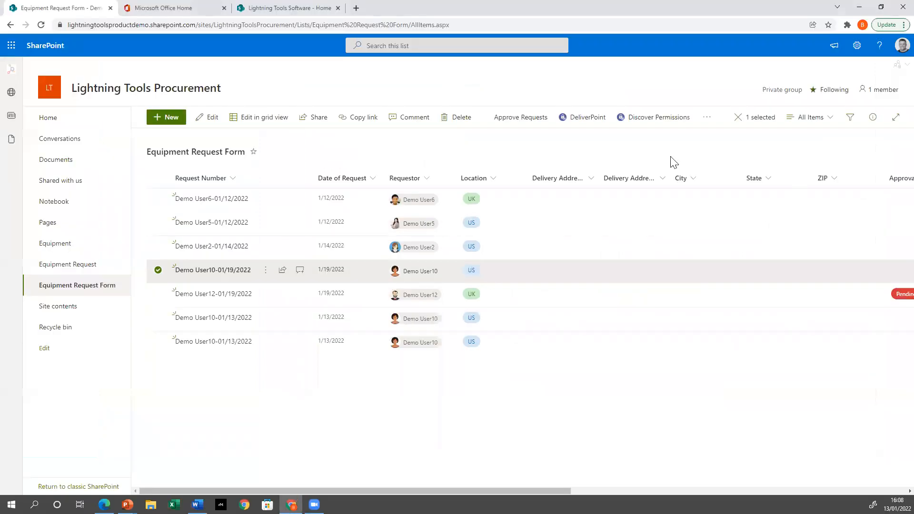
left_click(158, 119)
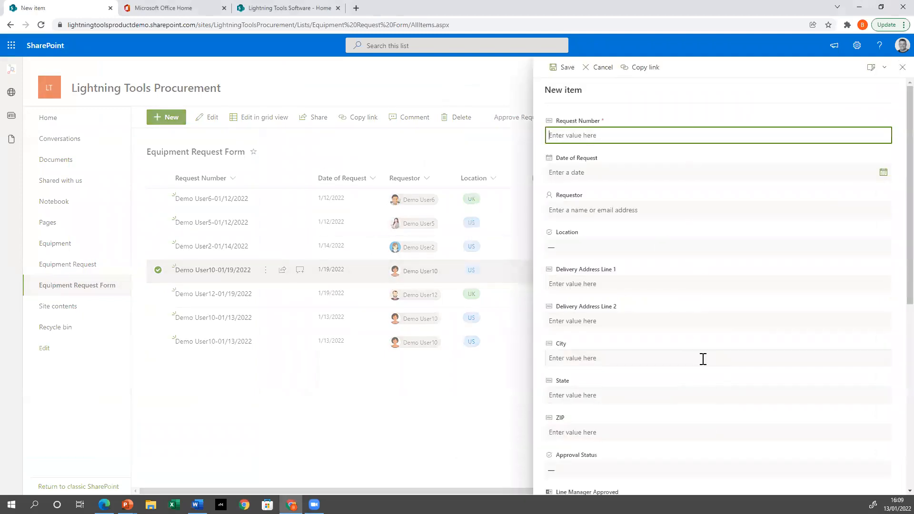
left_click(902, 67)
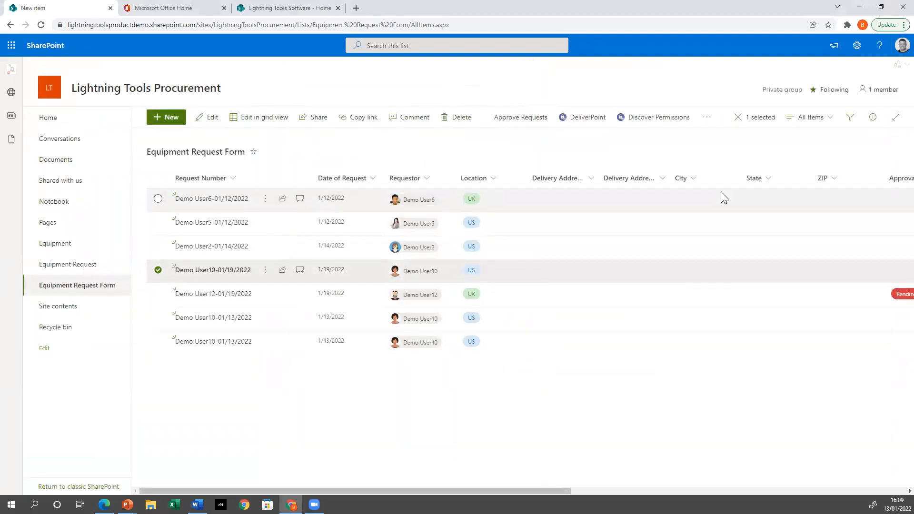
left_click(706, 119)
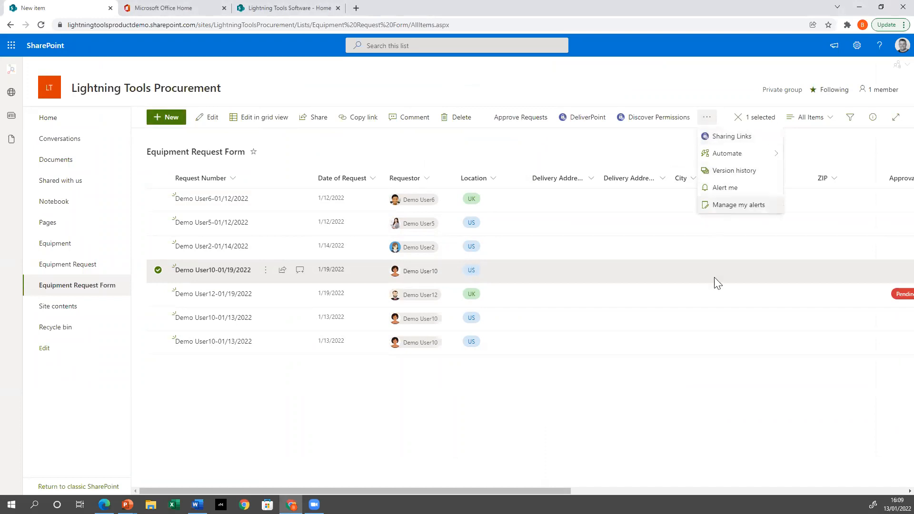
left_click(671, 382)
Reload the Equipment Request Form list and open NewForm.aspx for customization through the Lightning Forms Customization Dialog.
key("F5")
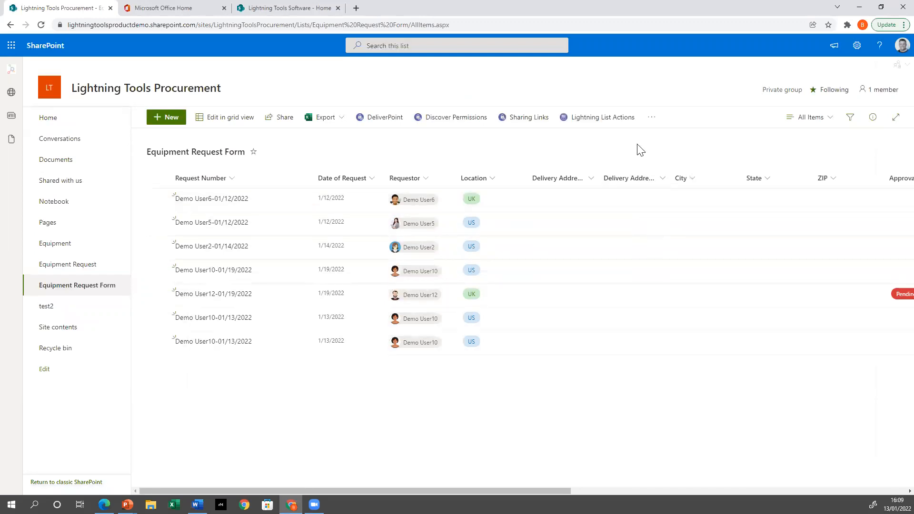
left_click(652, 119)
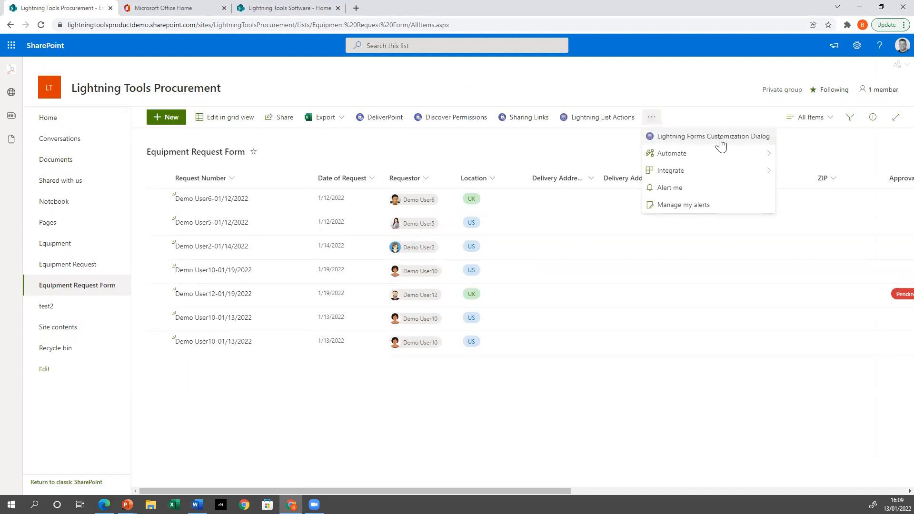
left_click(720, 137)
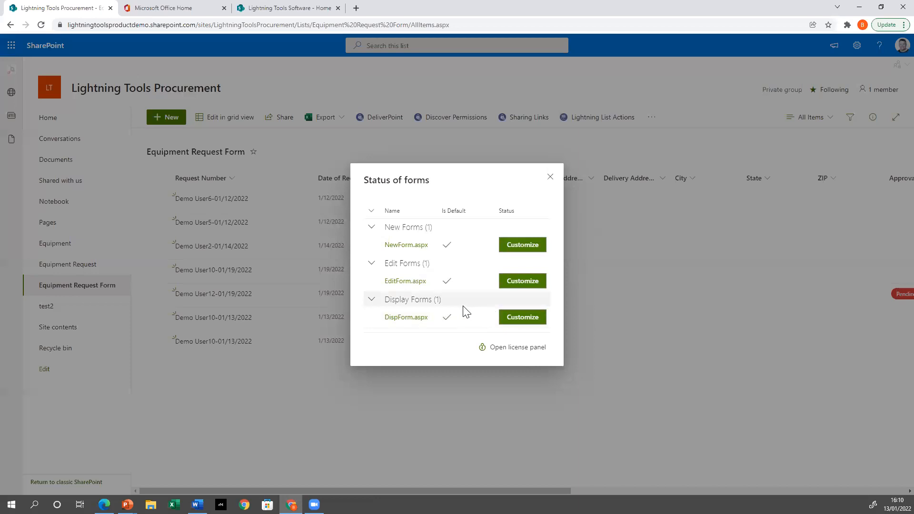
left_click(520, 245)
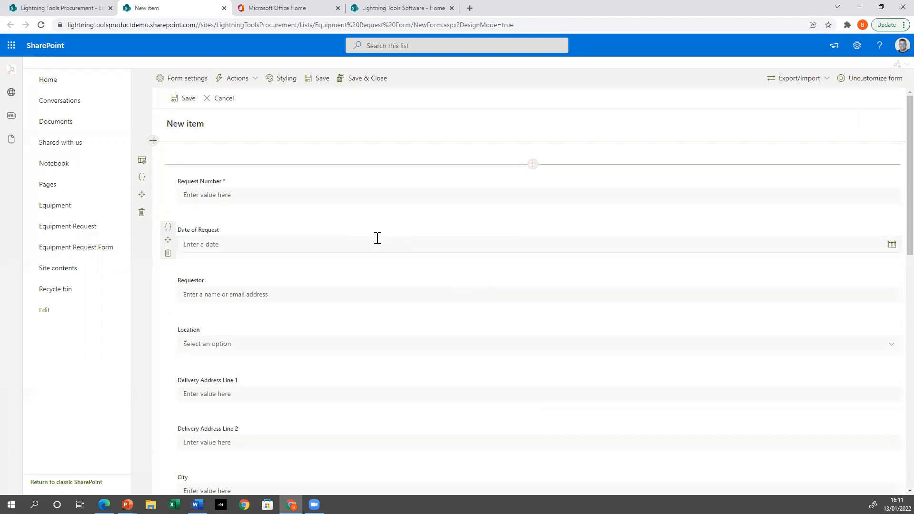
Examine the fields that can be added to the form and the Create Column options, closing without creating a column.
left_click(533, 165)
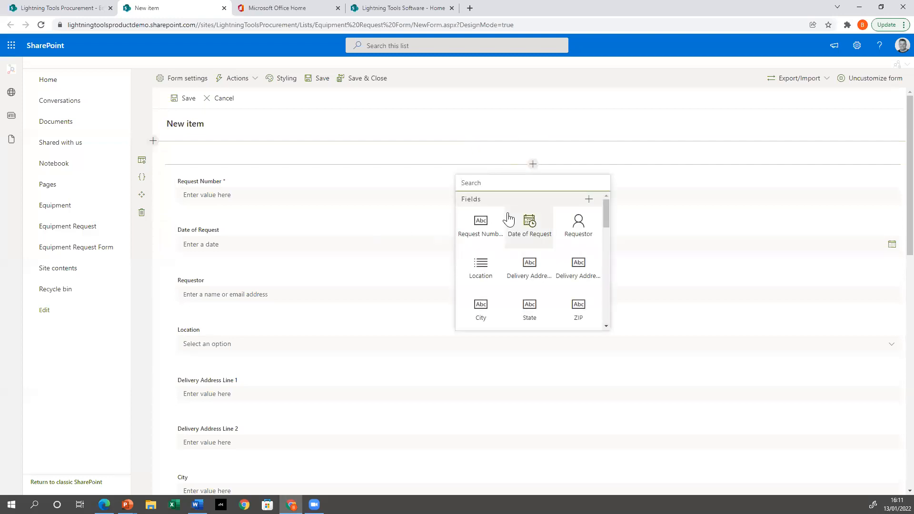
scroll(518, 231, "down", 2)
scroll(518, 230, "down", 2)
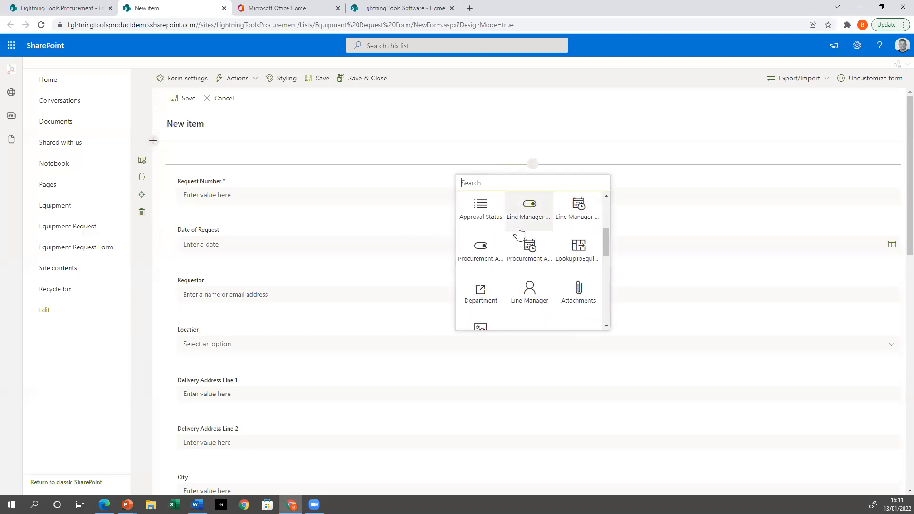
scroll(517, 230, "up", 3)
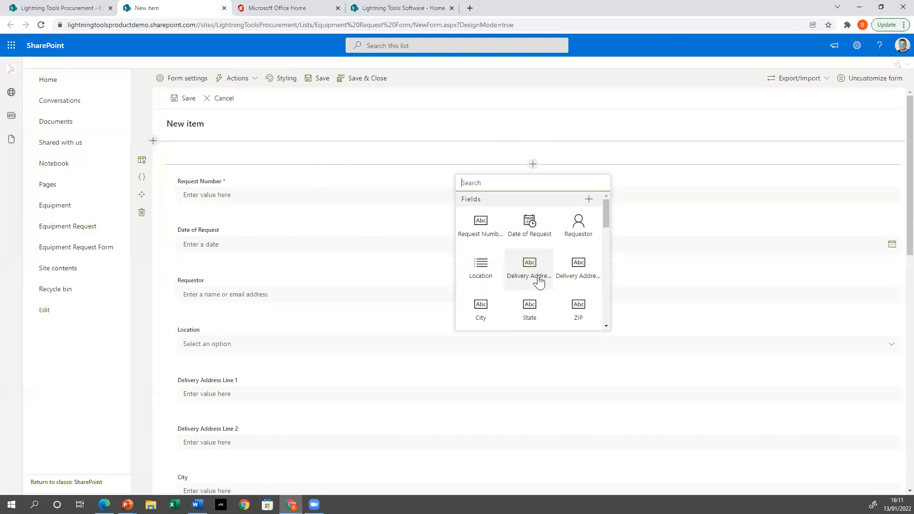
left_click(589, 200)
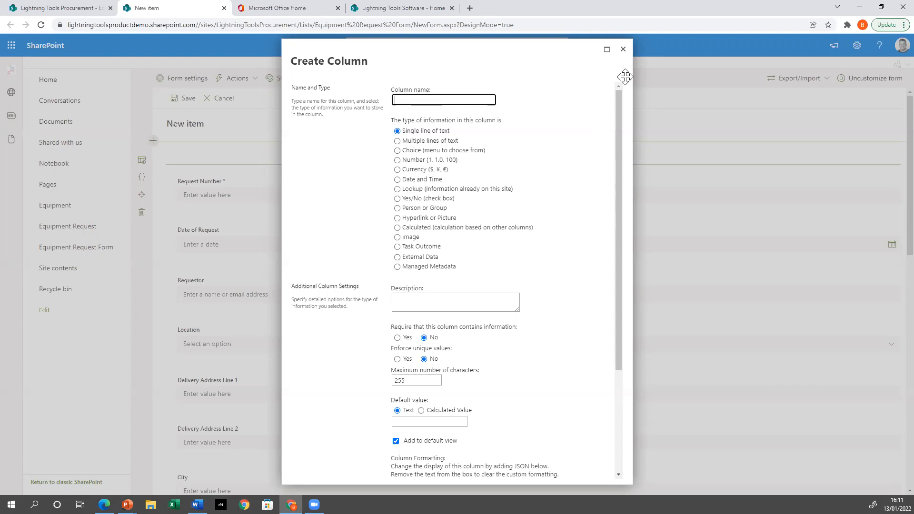
left_click(624, 50)
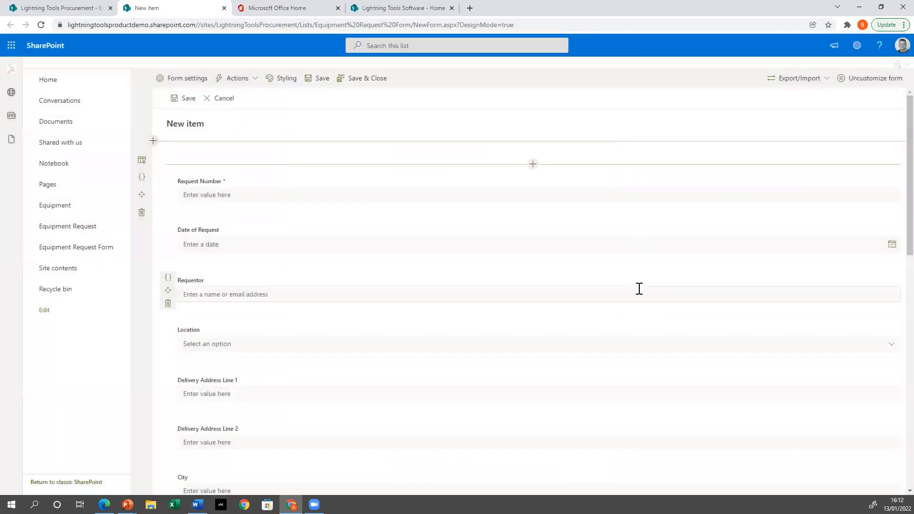
Examine the data connectors, controls, and lists and libraries that can be inserted into the form.
left_click(533, 164)
left_click_drag(607, 210, 606, 268)
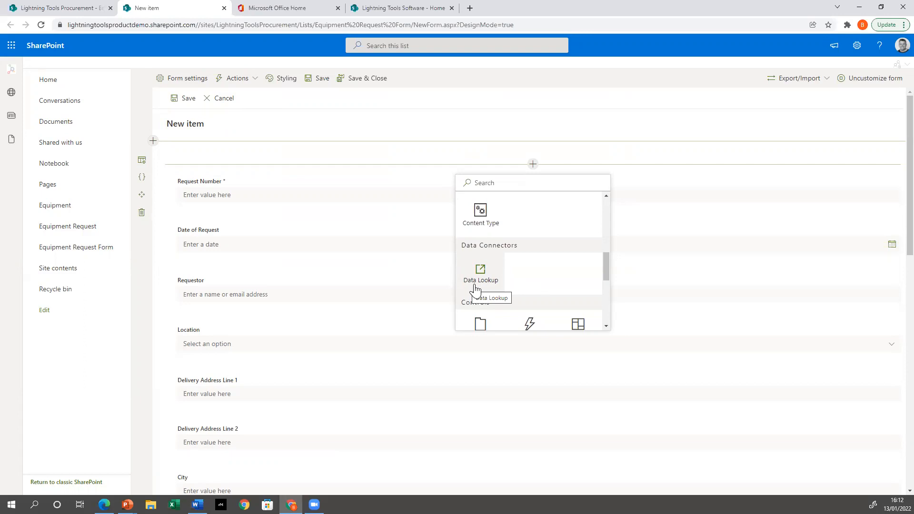
scroll(573, 279, "down", 1)
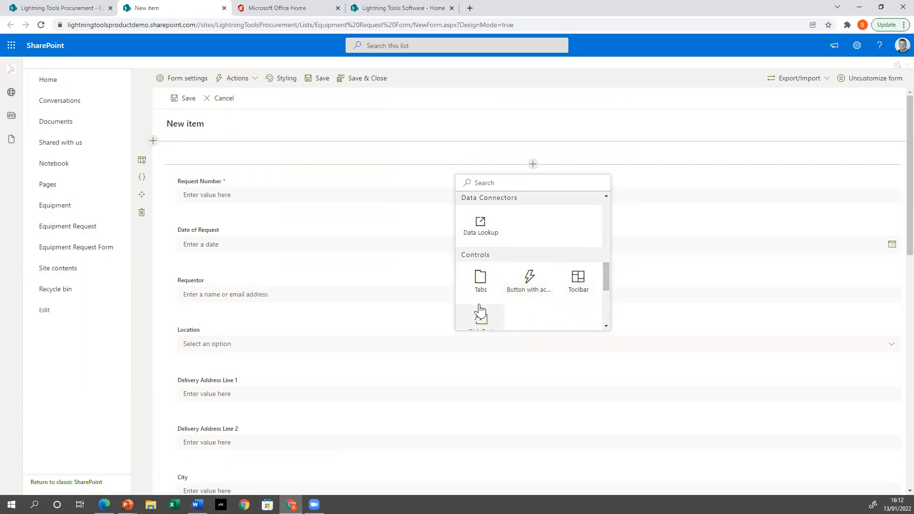
scroll(566, 320, "down", 2)
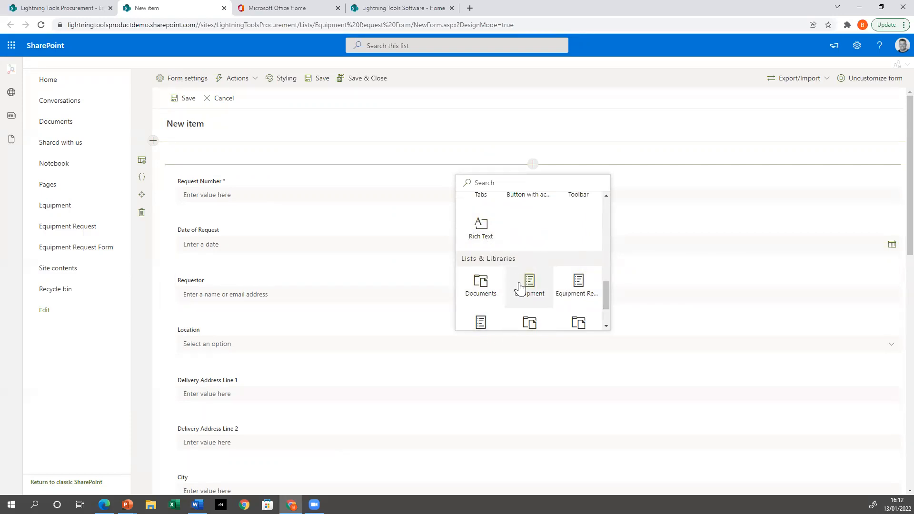
scroll(524, 279, "down", 1)
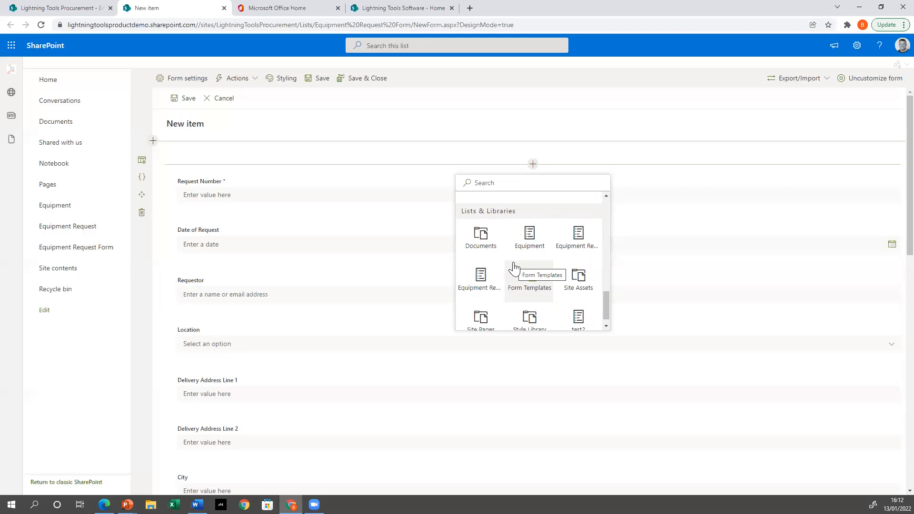
scroll(529, 285, "up", 5)
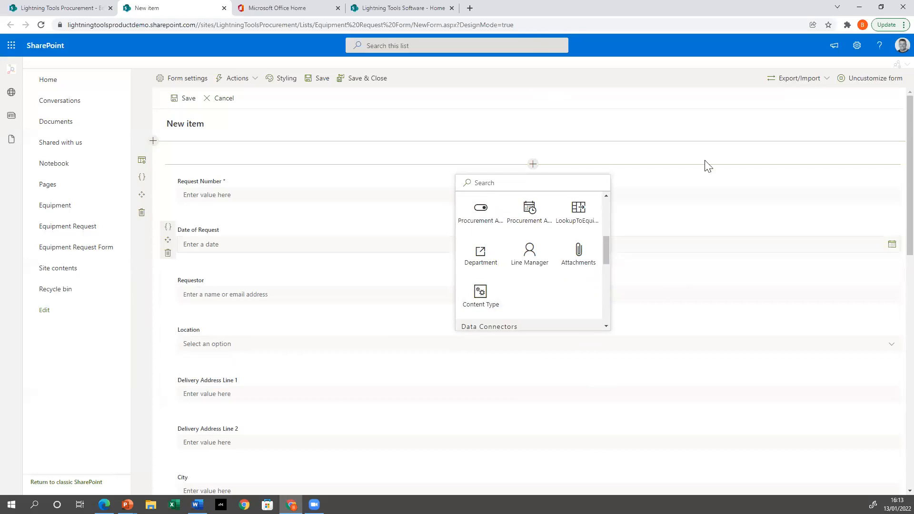
left_click(722, 106)
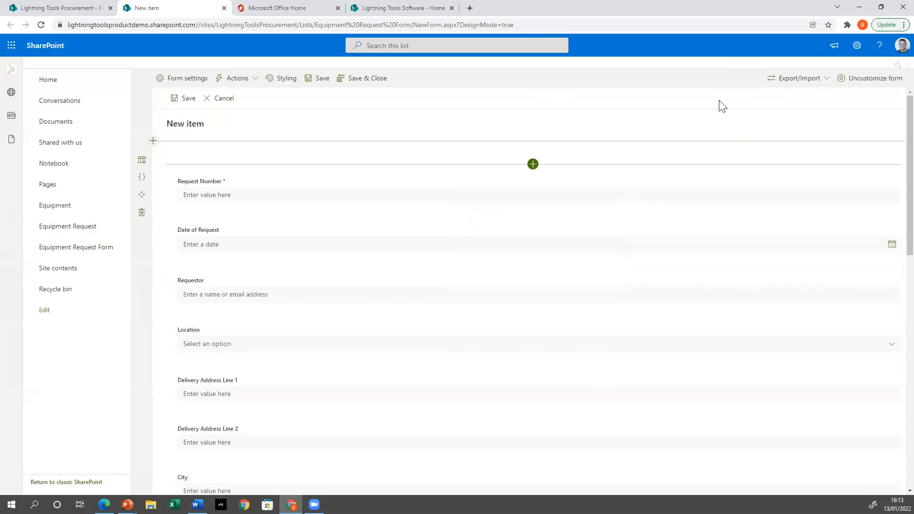
Add a one-column section above the existing fields and insert a Rich Text control into it.
left_click(152, 141)
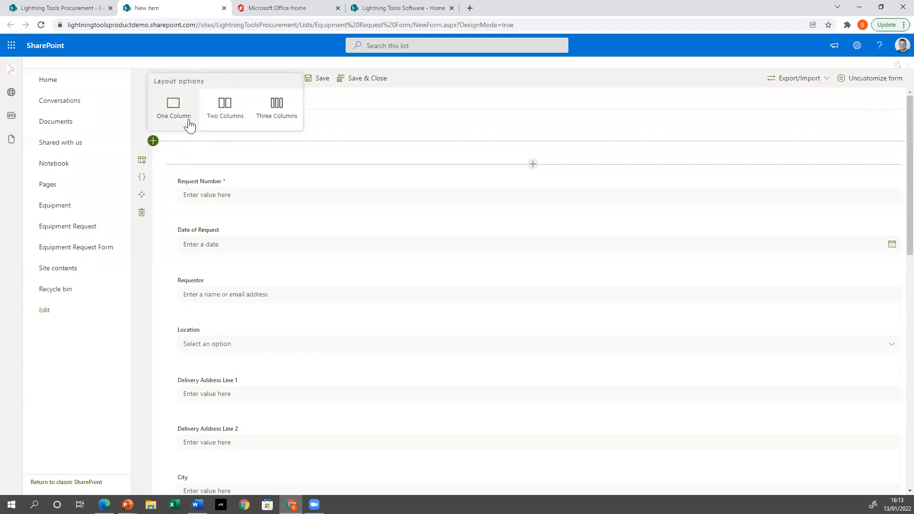
left_click(174, 116)
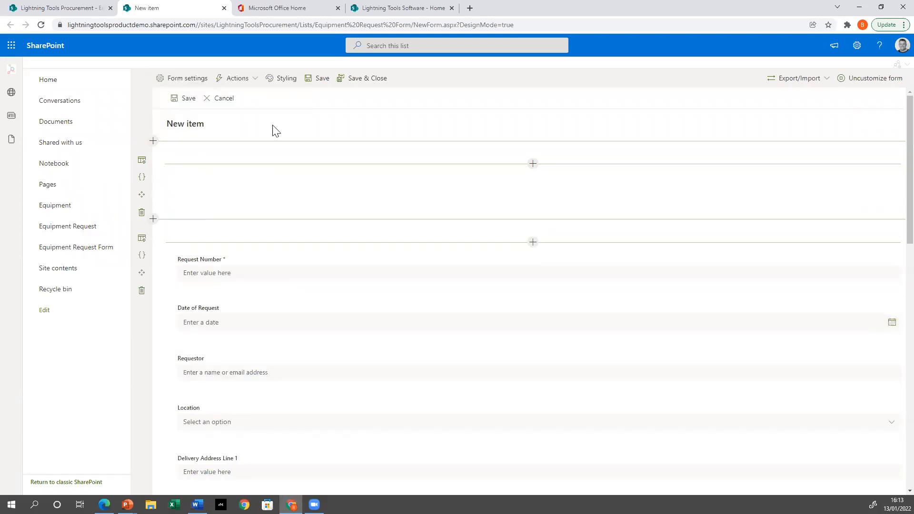
left_click(533, 164)
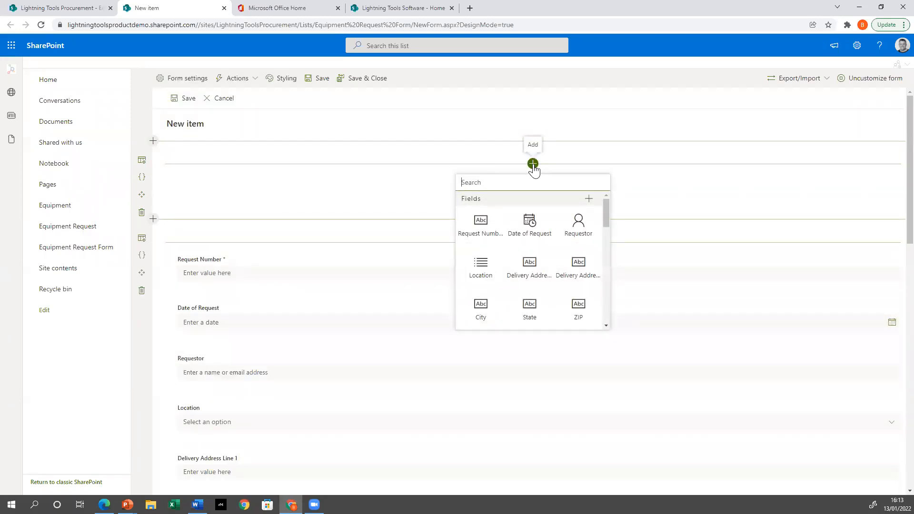
type("rich")
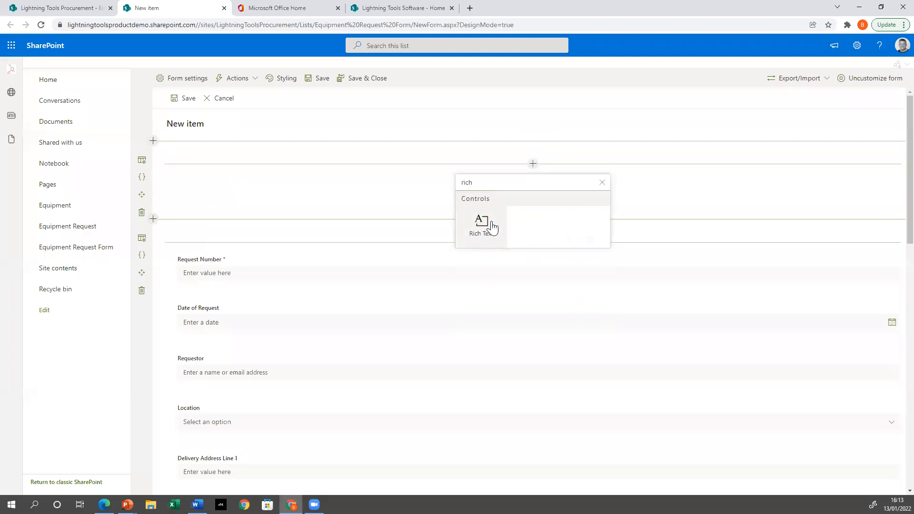
left_click(492, 228)
Enter "Equipment Request Form" as the text of the new Rich Text control.
left_click(274, 179)
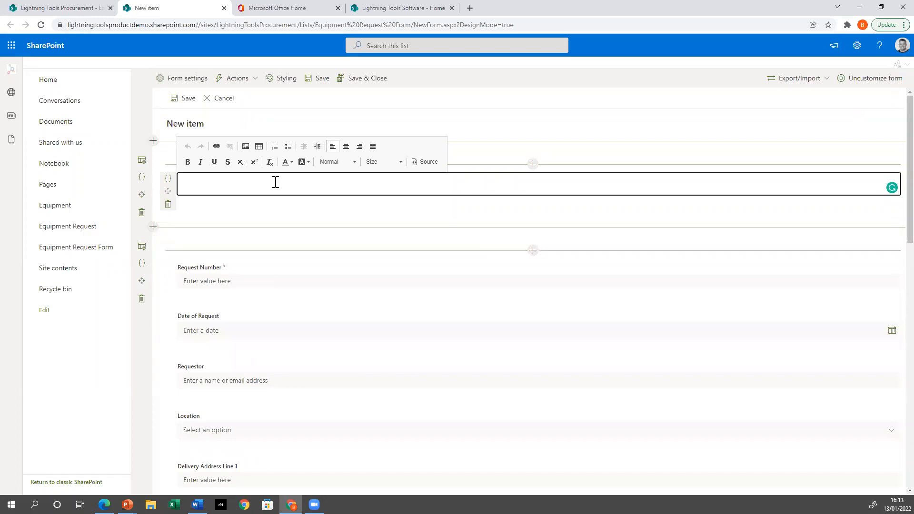
type("Equipment Req")
type("eust For")
key("BackSpace")
key("BackSpace")
key("BackSpace")
key("BackSpace")
key("BackSpace")
key("BackSpace")
key("BackSpace")
type("uest Form")
Apply the Heading 1 style to the whole "Equipment Request Form" title text.
left_click_drag(257, 182, 178, 186)
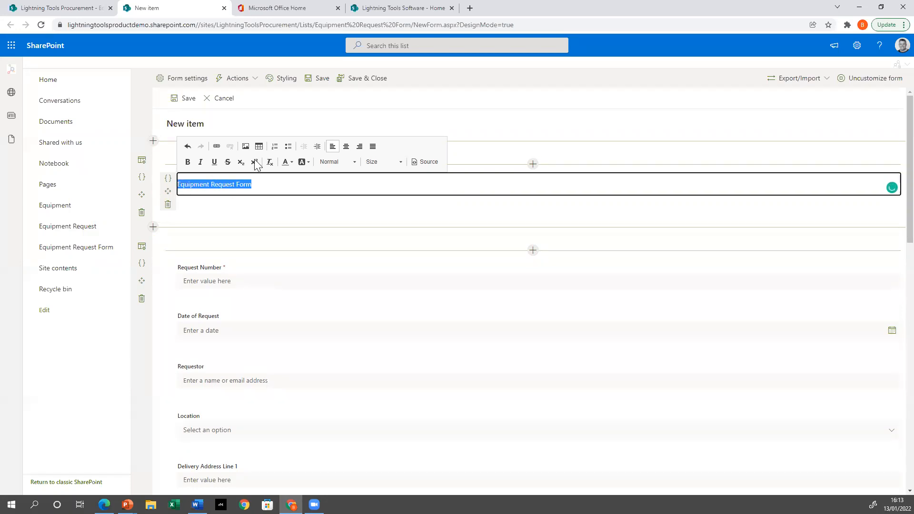
left_click(352, 163)
left_click(355, 210)
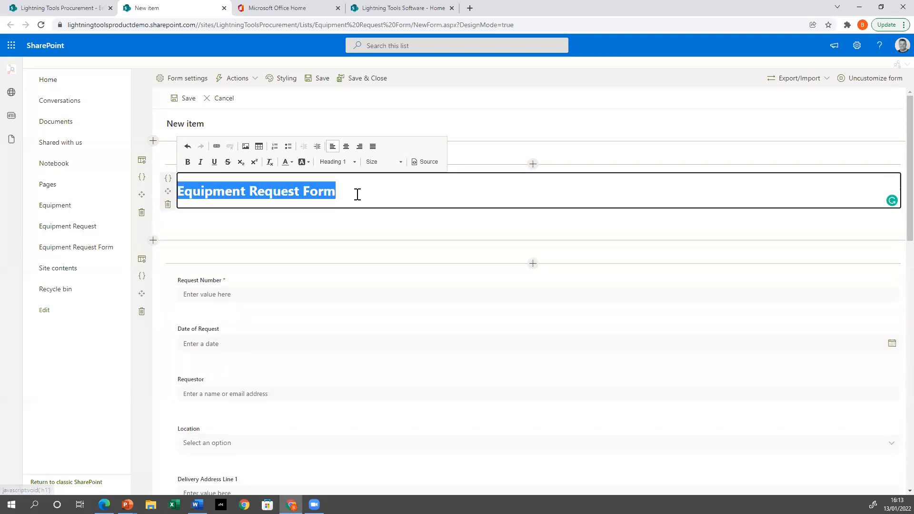
Center the "Equipment Request Form" title text.
left_click(348, 147)
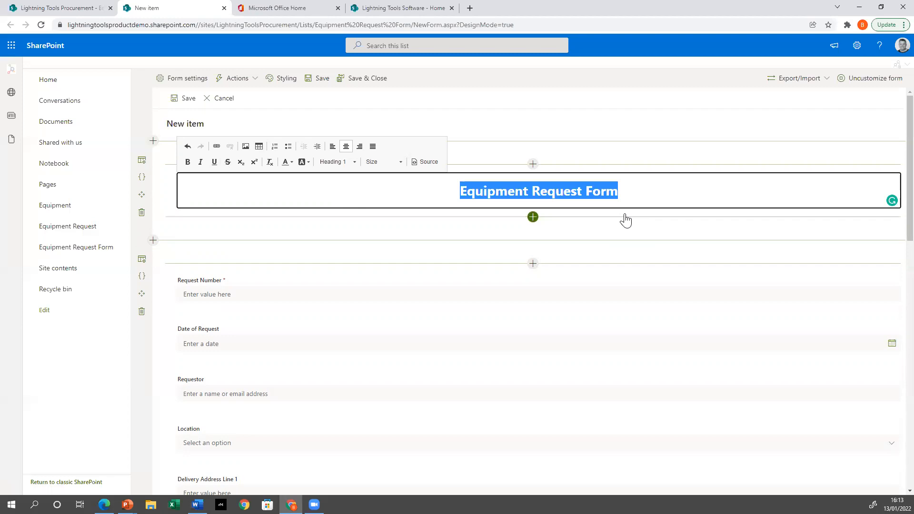
left_click(634, 231)
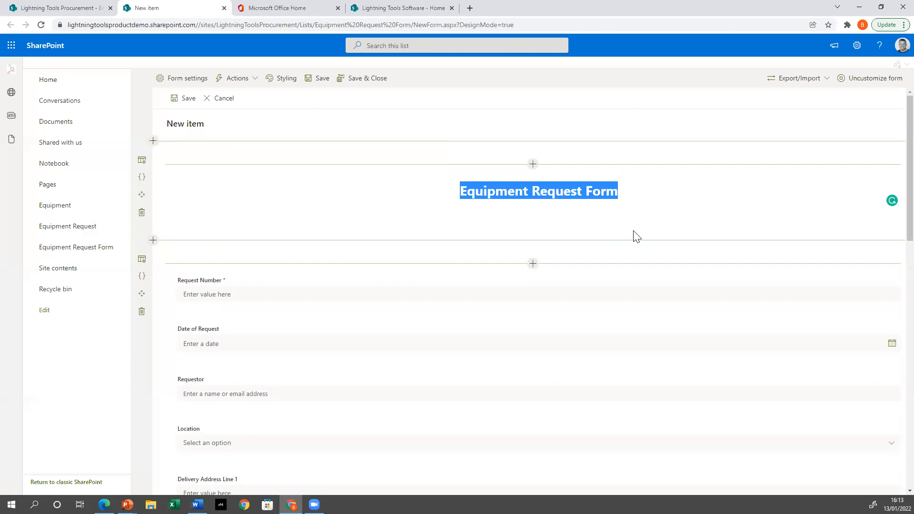
left_click(573, 198)
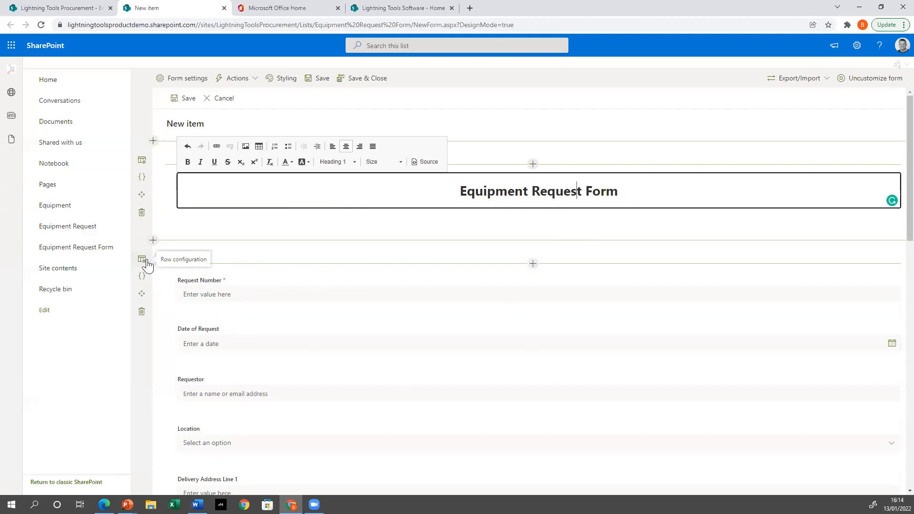
Add a two-column section below the title, placing Request Number and Requestor in the first column, Date of Request and Location in the second.
left_click(152, 240)
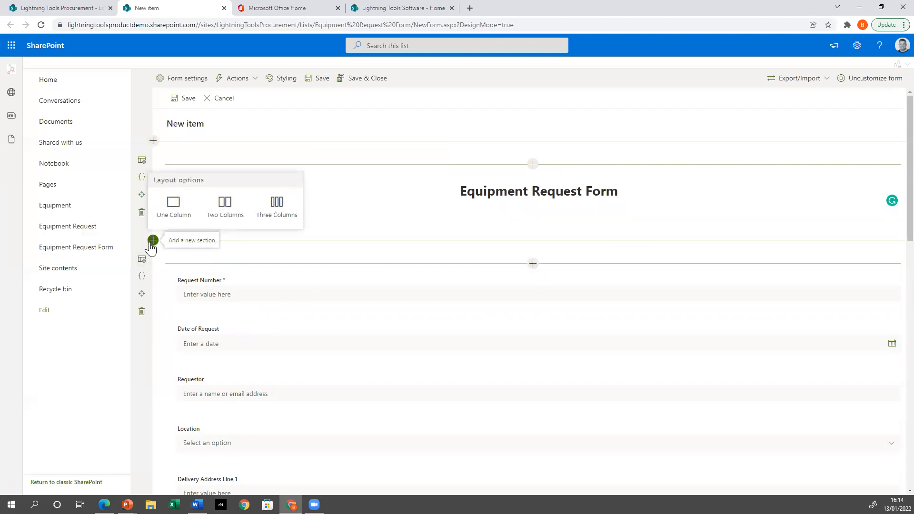
left_click(224, 218)
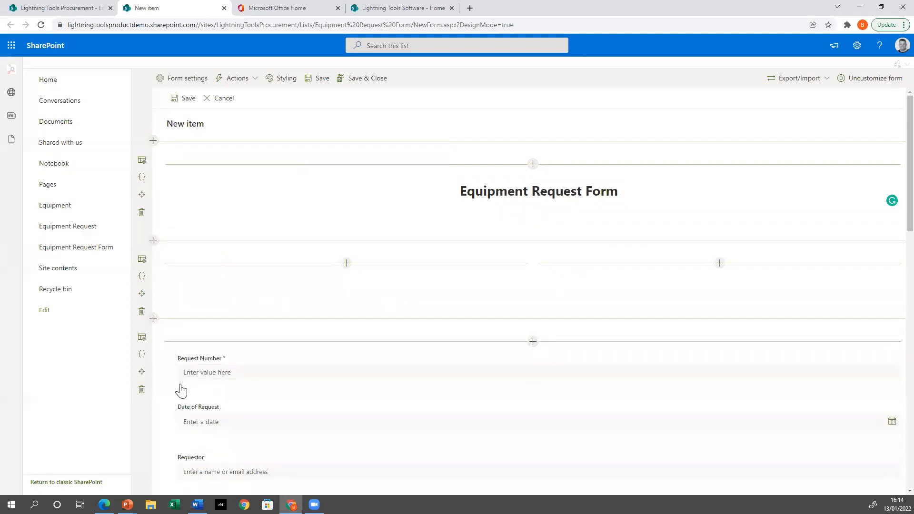
left_click_drag(167, 368, 203, 280)
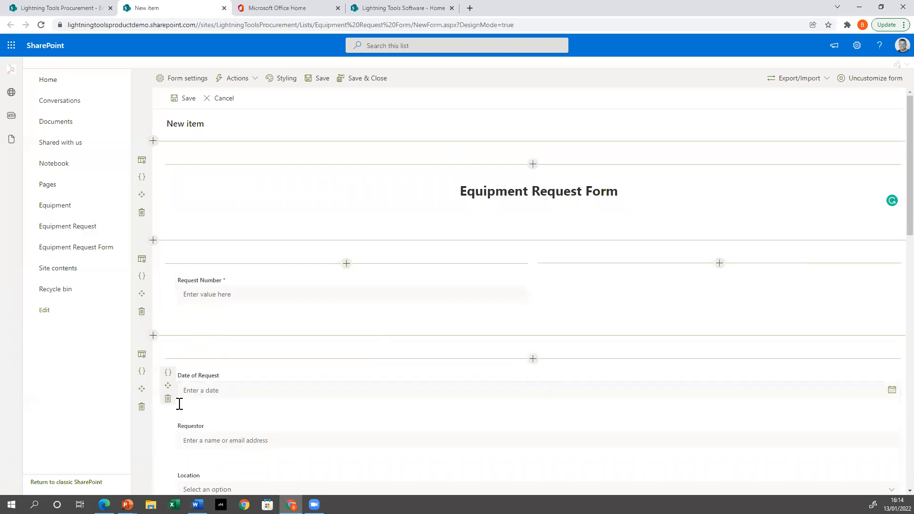
left_click_drag(168, 388, 708, 284)
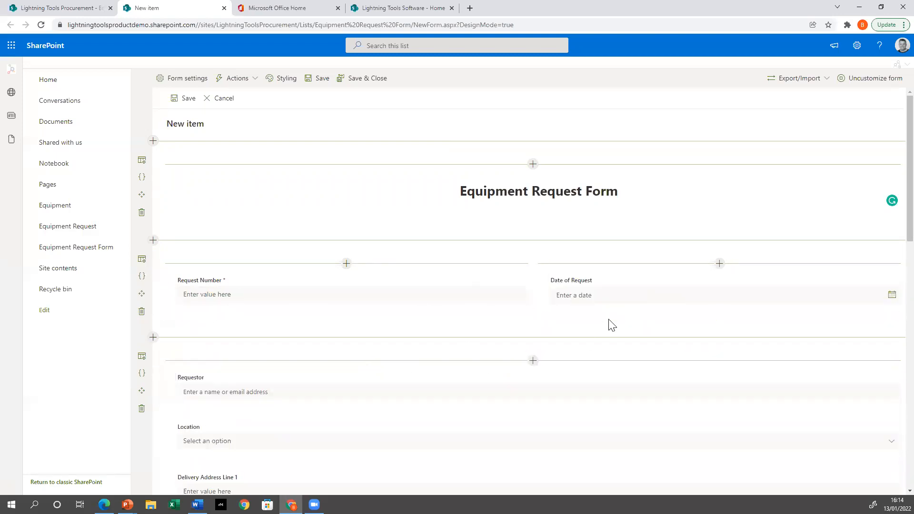
left_click_drag(168, 387, 216, 319)
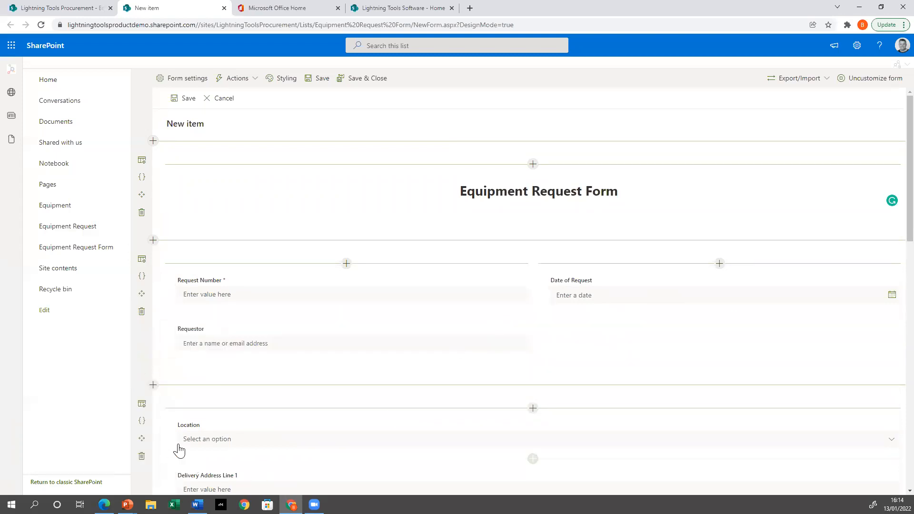
left_click_drag(169, 436, 612, 328)
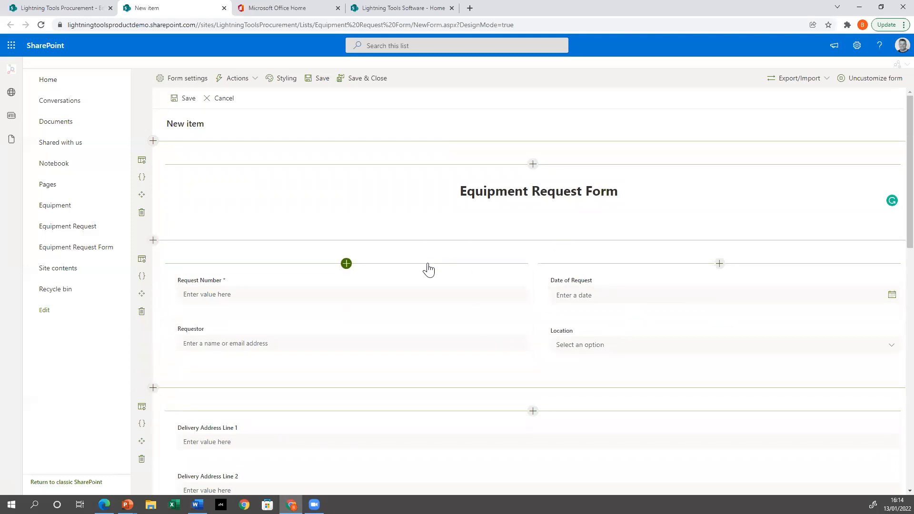
Insert a Tabs control above the Delivery Address Line 1 field and add a second tab to it.
scroll(427, 266, "down", 3)
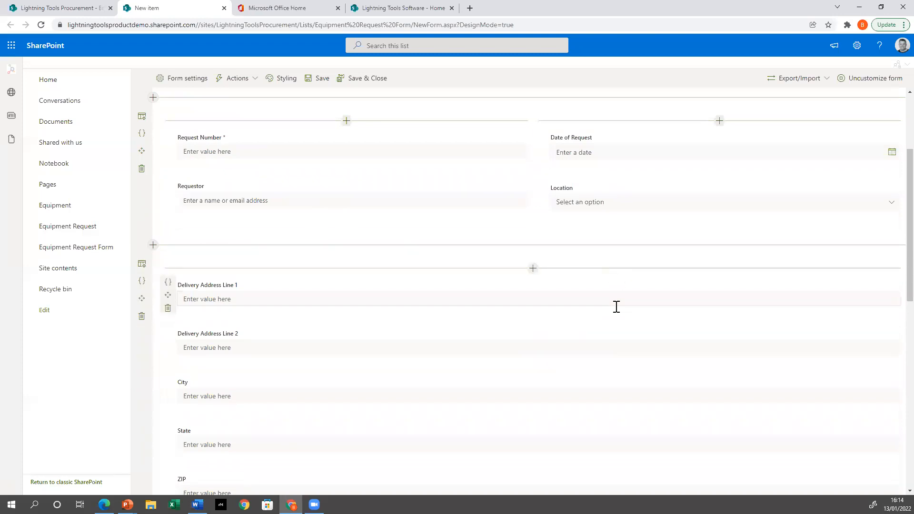
left_click(533, 269)
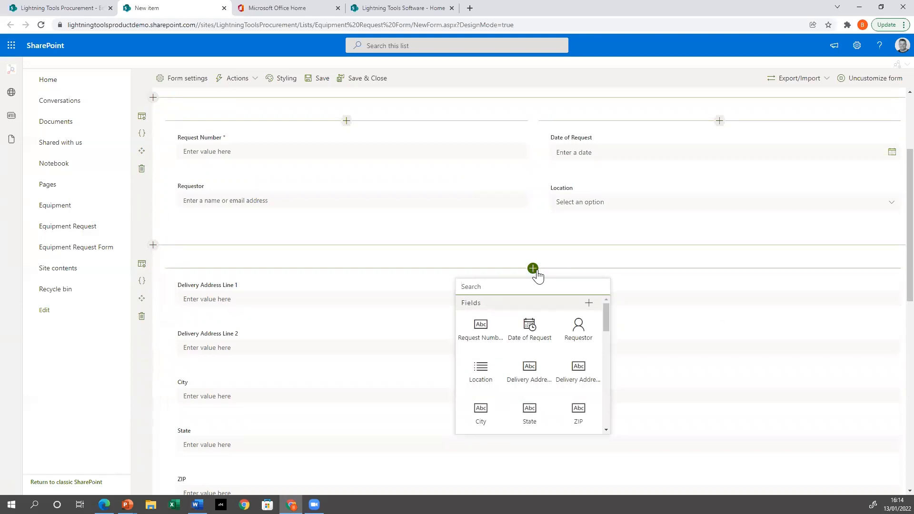
type("tab")
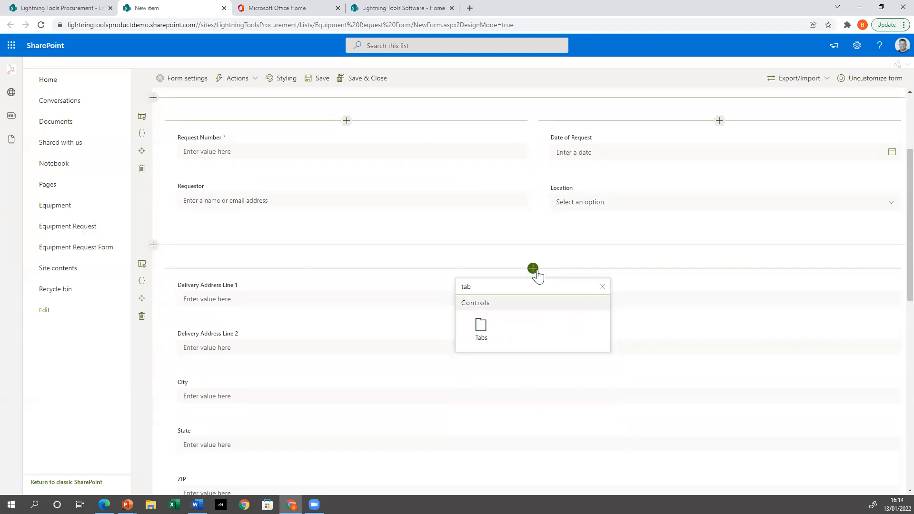
left_click(482, 328)
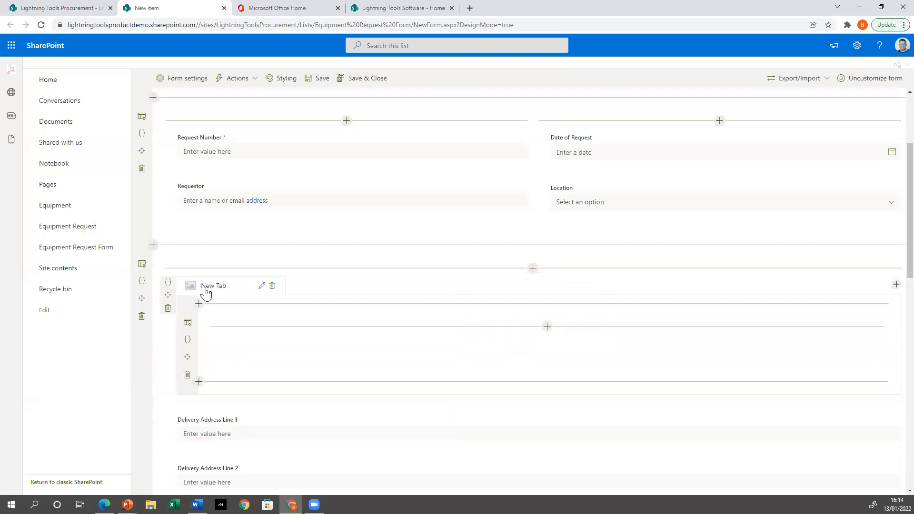
left_click(896, 285)
Name the first tab "Delivery Address" and give it the delivery truck icon.
left_click(262, 287)
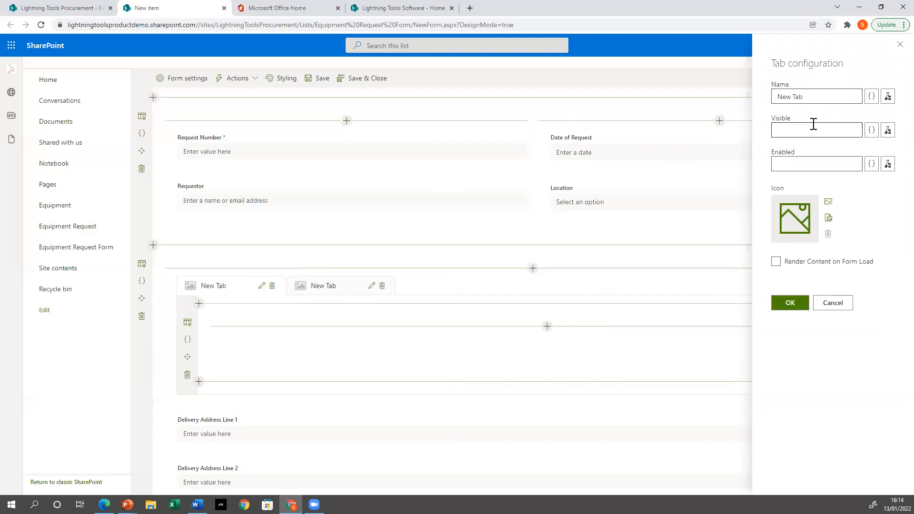
left_click(820, 95)
key("BackSpace")
key("BackSpace")
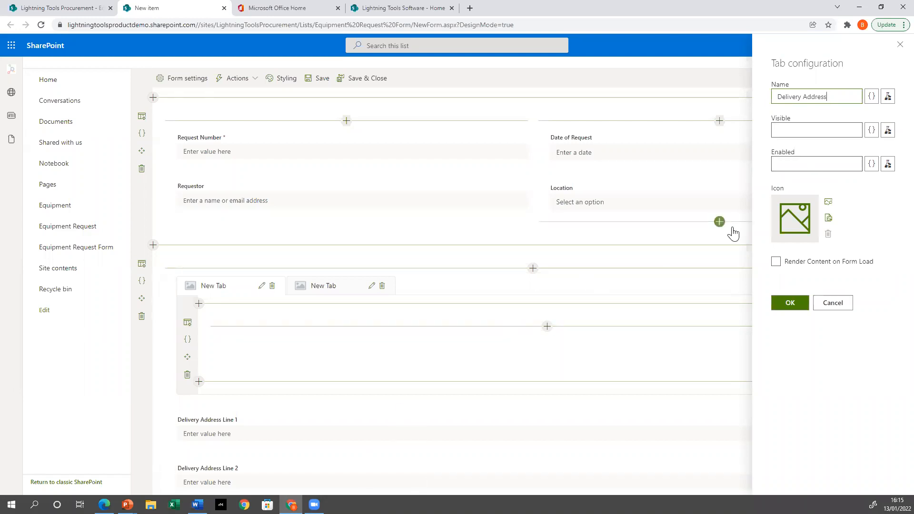
left_click(828, 204)
type("deli")
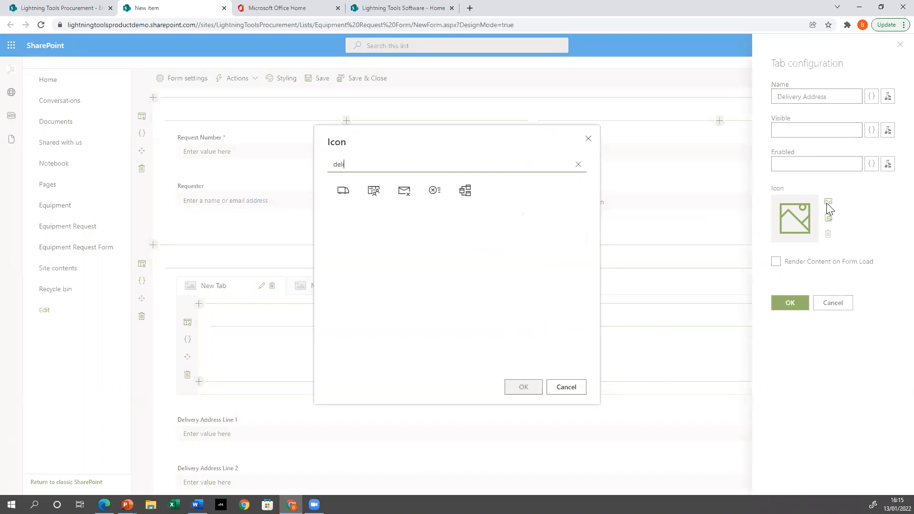
left_click(343, 191)
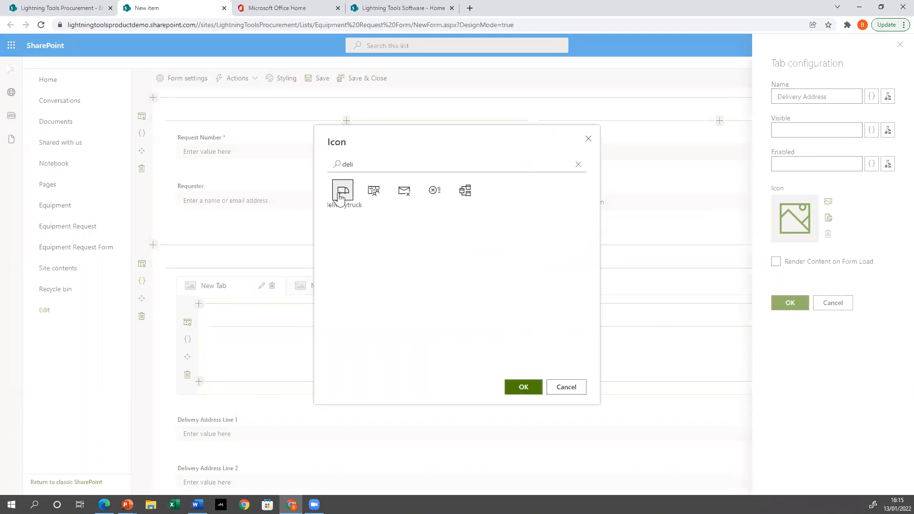
left_click(520, 384)
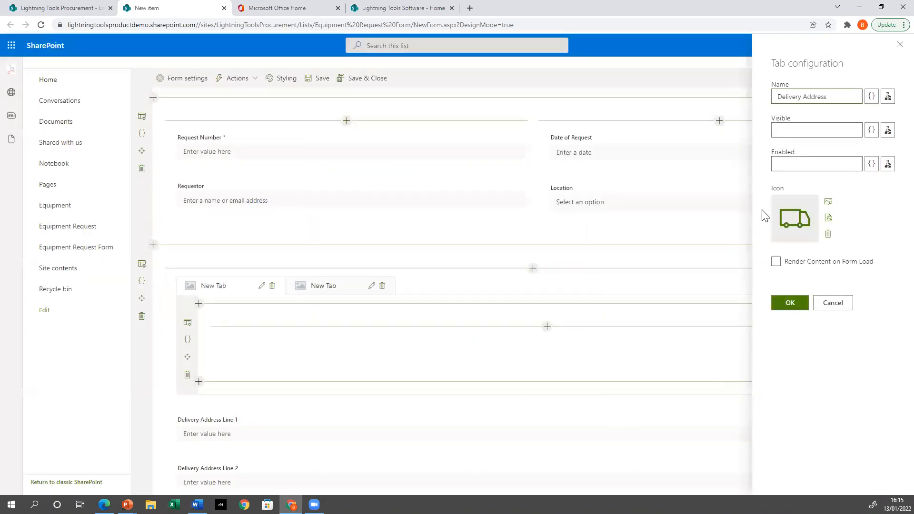
left_click(804, 305)
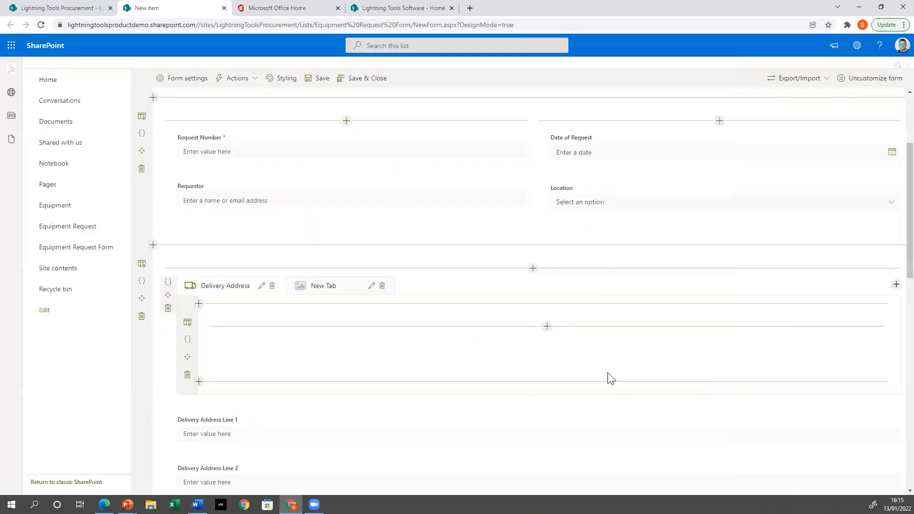
Name the second tab "Equipment Requested" and give it the laptop icon with a check mark.
left_click(372, 285)
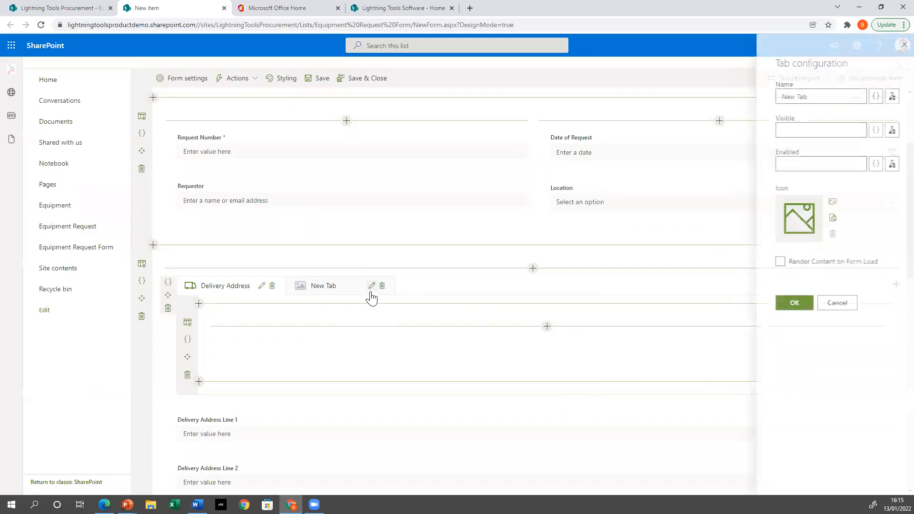
triple_click(808, 97)
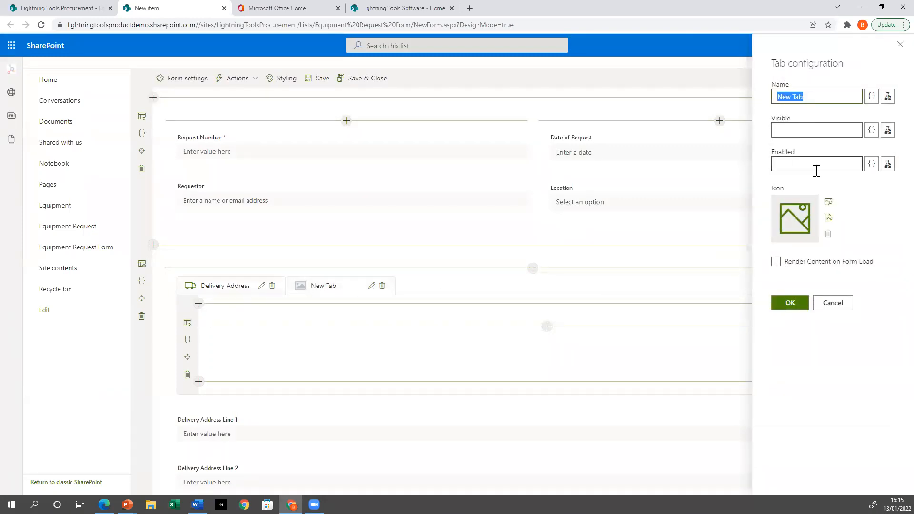
type("Ewq")
left_click(828, 205)
type("lap")
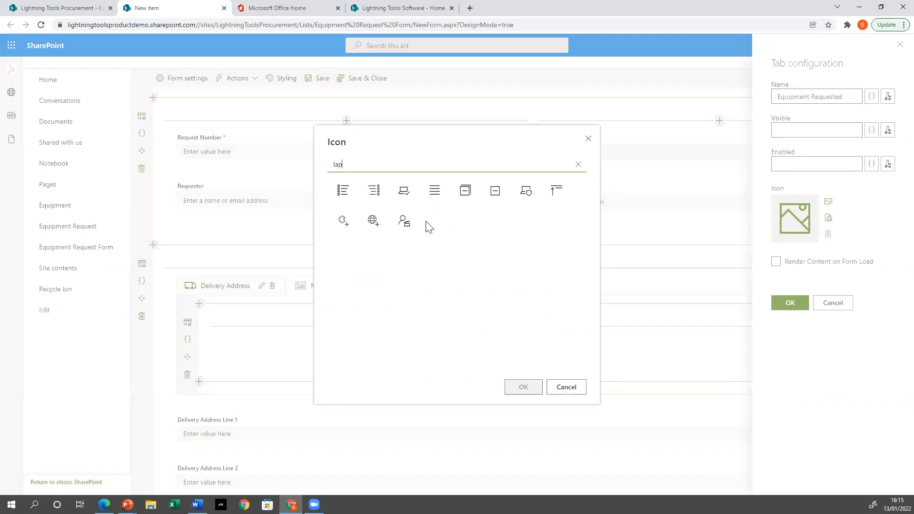
left_click(404, 190)
left_click(532, 388)
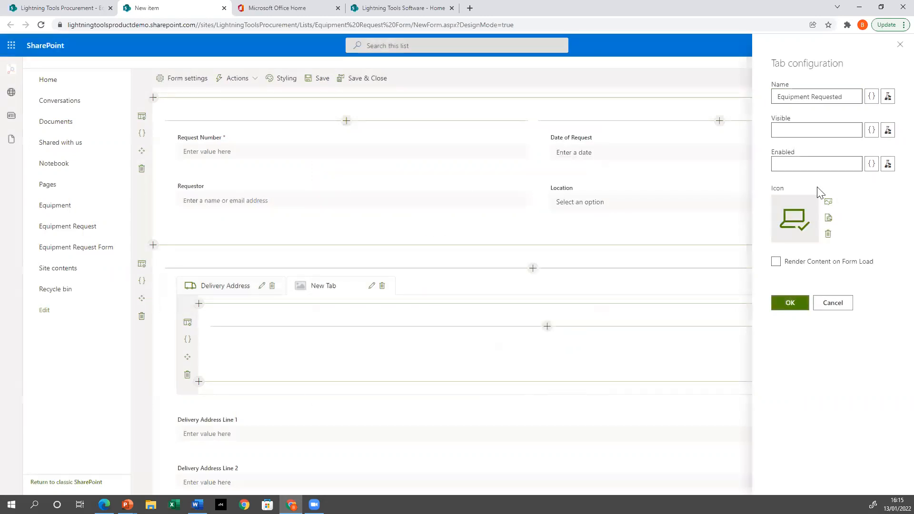
left_click(784, 305)
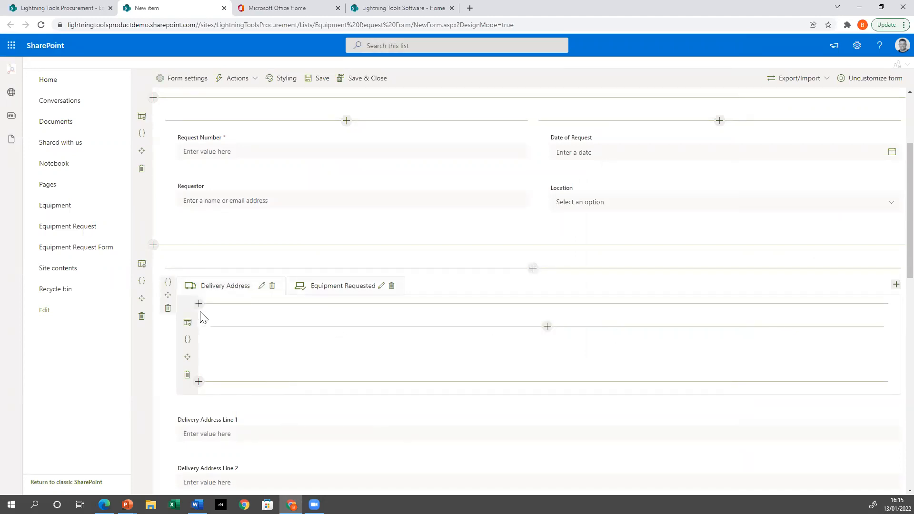
Change the row inside the Delivery Address tab to a two-column layout.
left_click(188, 322)
left_click(832, 122)
left_click(791, 218)
Move Delivery Address Line 1, City and ZIP into the Delivery Address tab's first column, and Delivery Address Line 2 and State into its second.
scroll(301, 316, "down", 1)
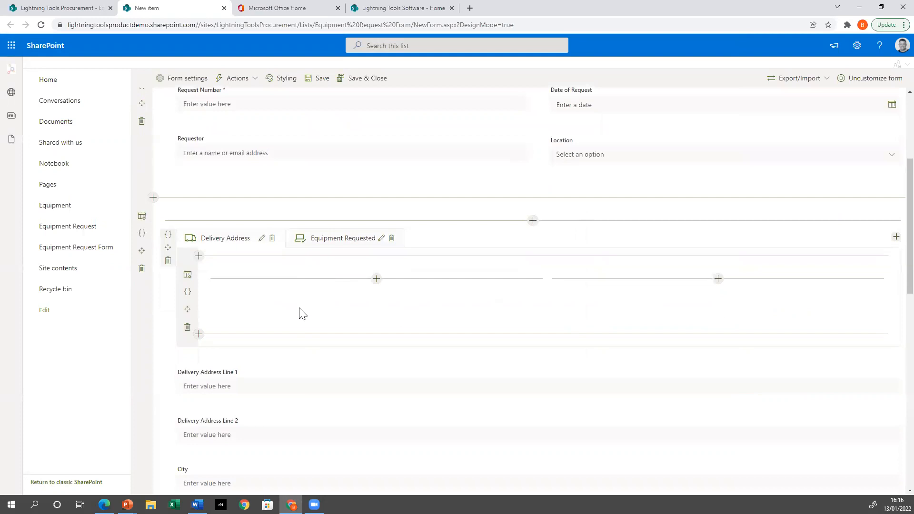
left_click_drag(170, 382, 229, 321)
left_click_drag(169, 401, 719, 310)
left_click_drag(169, 403, 258, 348)
left_click_drag(169, 455, 591, 335)
left_click_drag(170, 456, 288, 394)
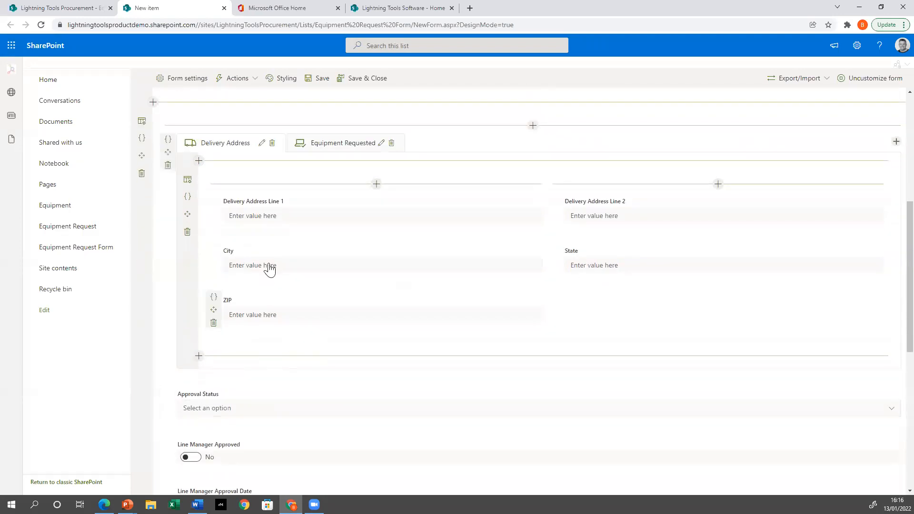
Insert the Equipment Request list into the Equipment Requested tab.
scroll(336, 395, "up", 1)
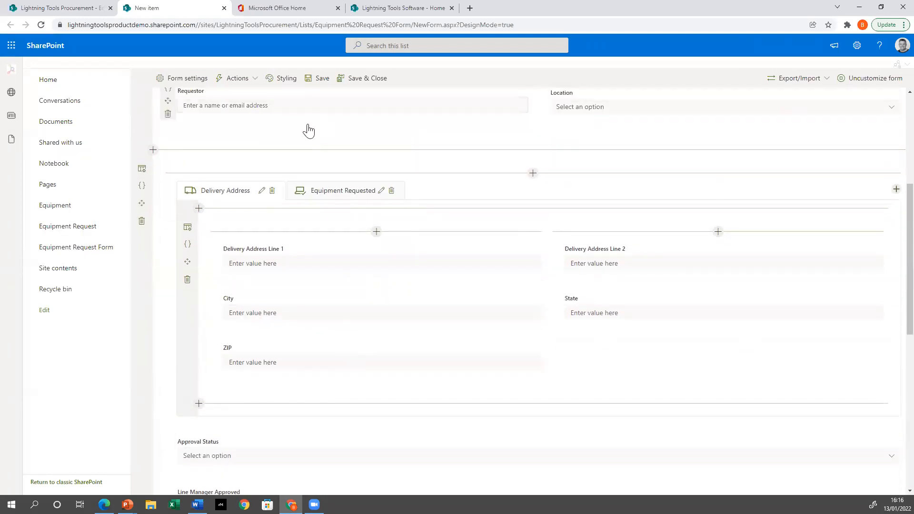
left_click(339, 195)
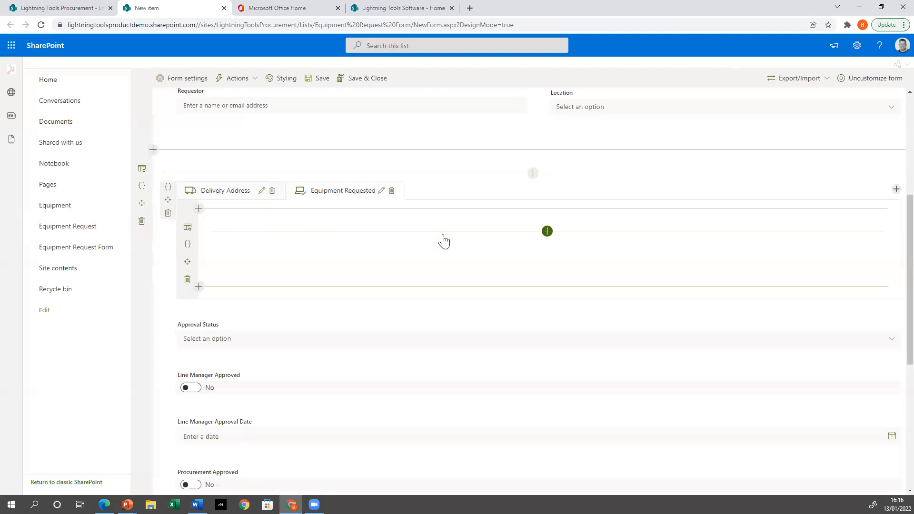
left_click(547, 232)
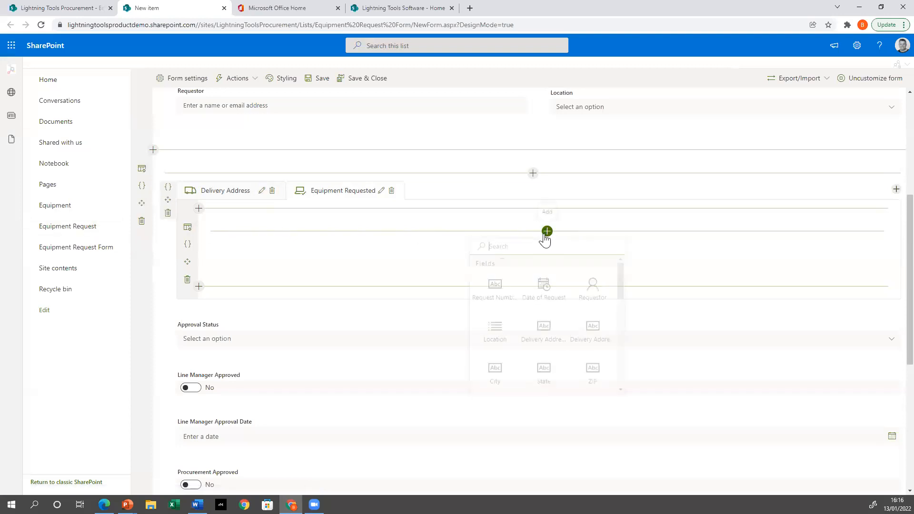
left_click_drag(618, 280, 621, 380)
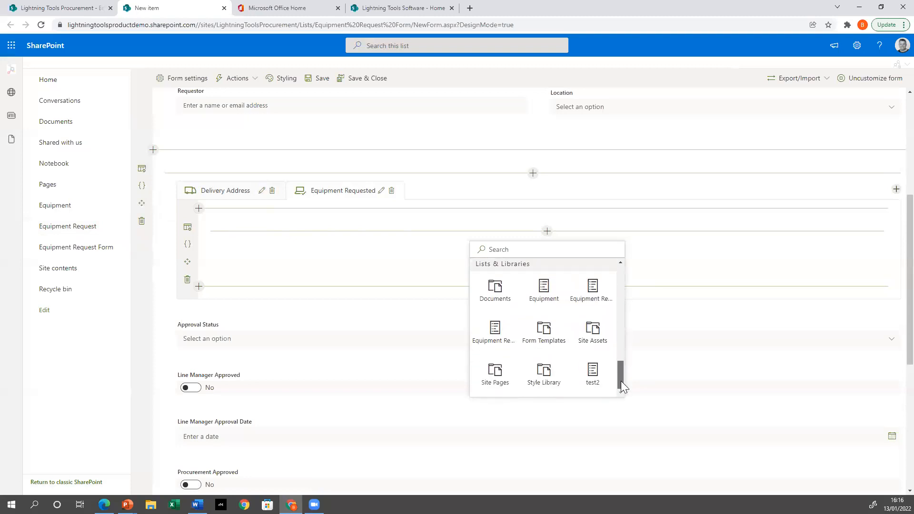
left_click(593, 288)
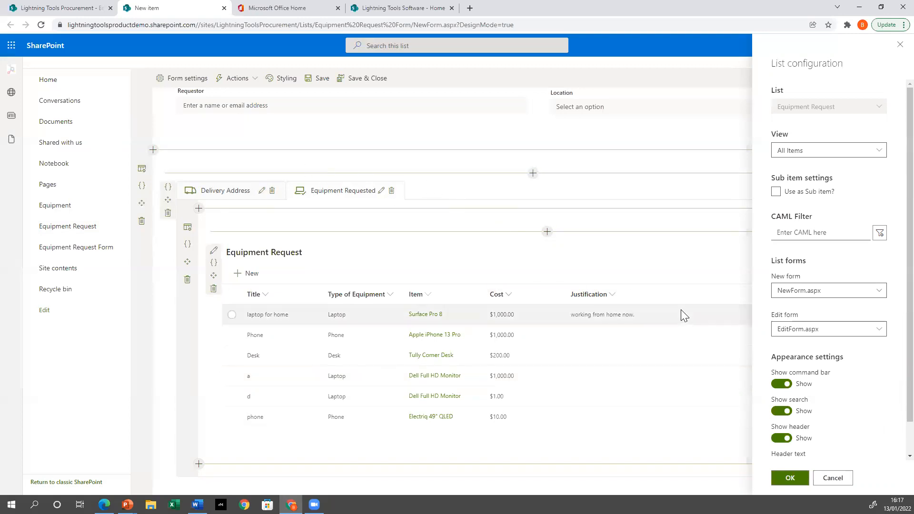
Configure the Equipment Request list as a sub item, using "LookupToEquipment Request Form" as the lookup field to the parent list.
left_click(777, 193)
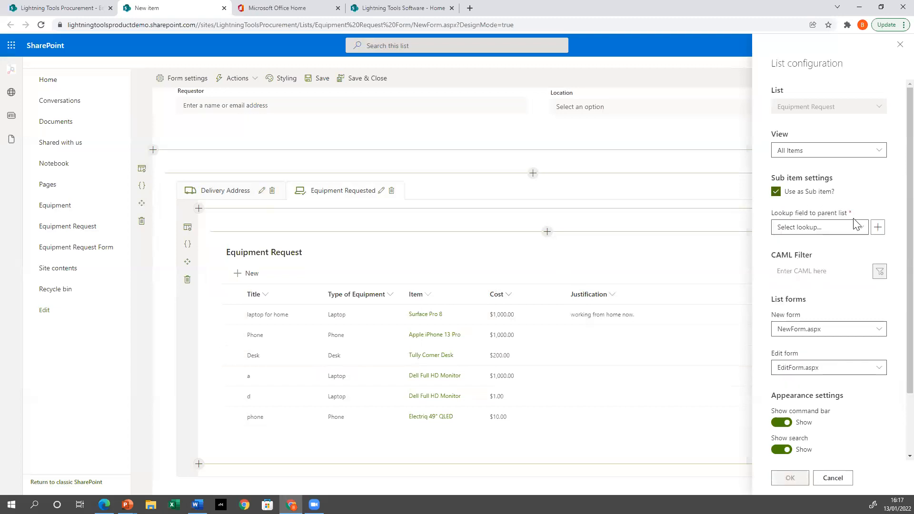
left_click(863, 228)
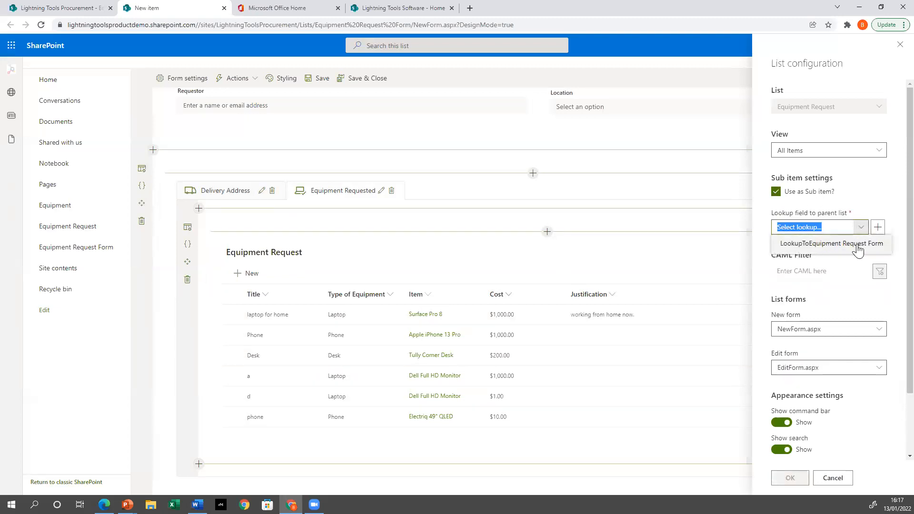
left_click(859, 251)
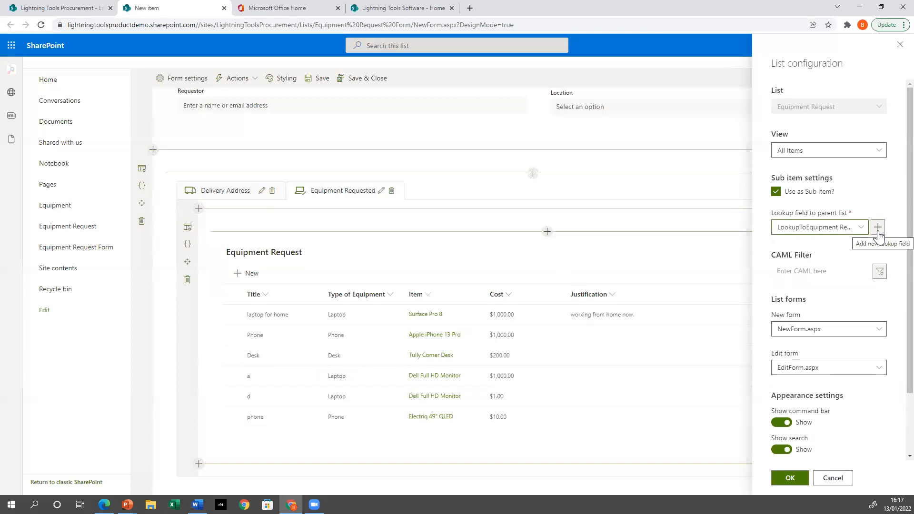
left_click(784, 482)
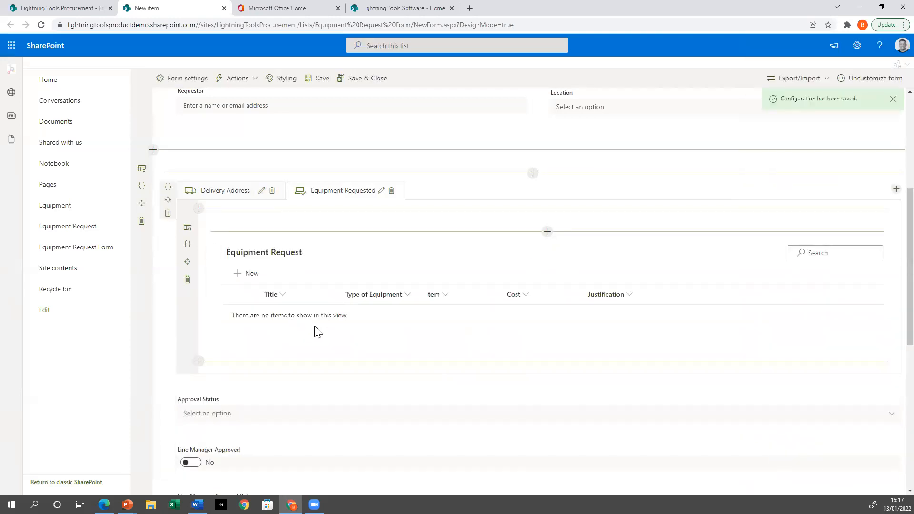
Review the Equipment Request list's sub item, list form and appearance settings without changing them.
scroll(314, 330, "up", 2)
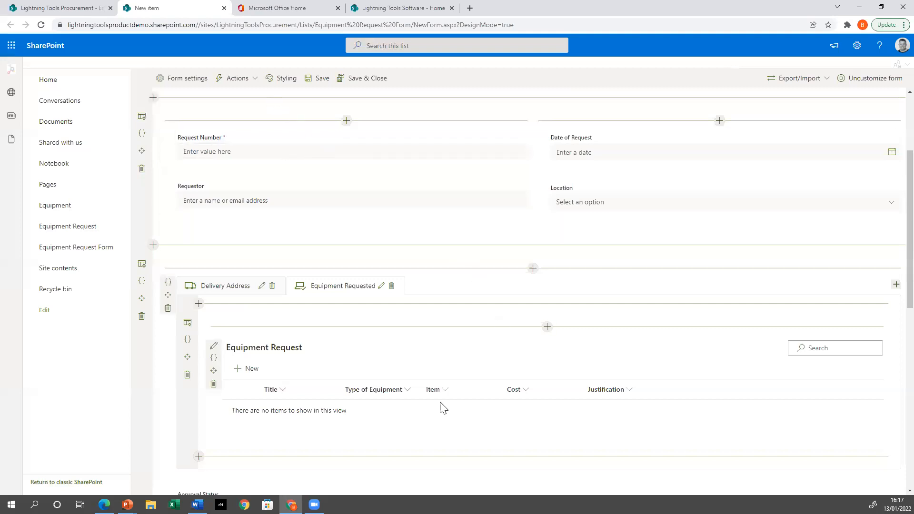
left_click(214, 347)
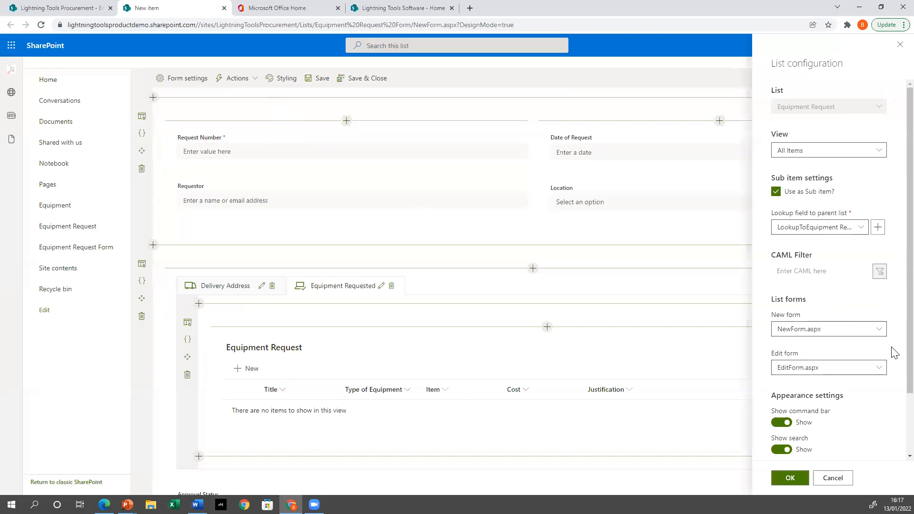
scroll(855, 361, "down", 2)
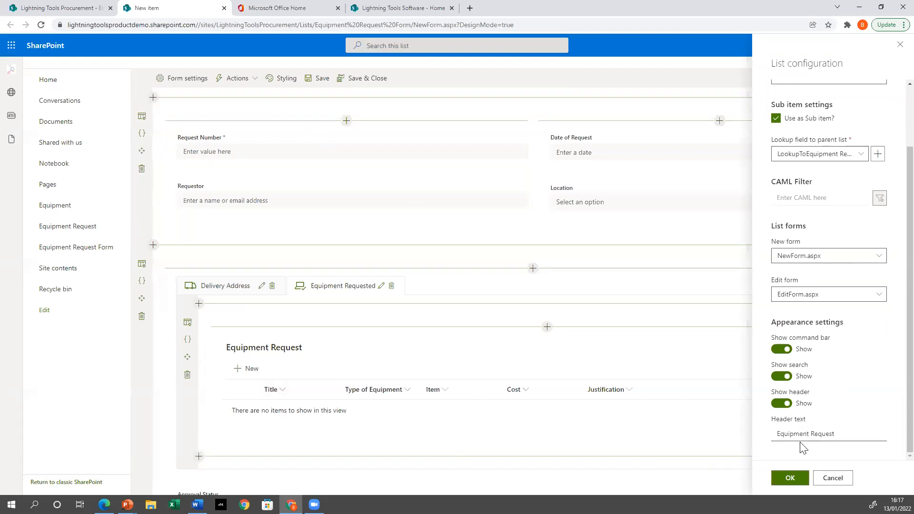
left_click(831, 476)
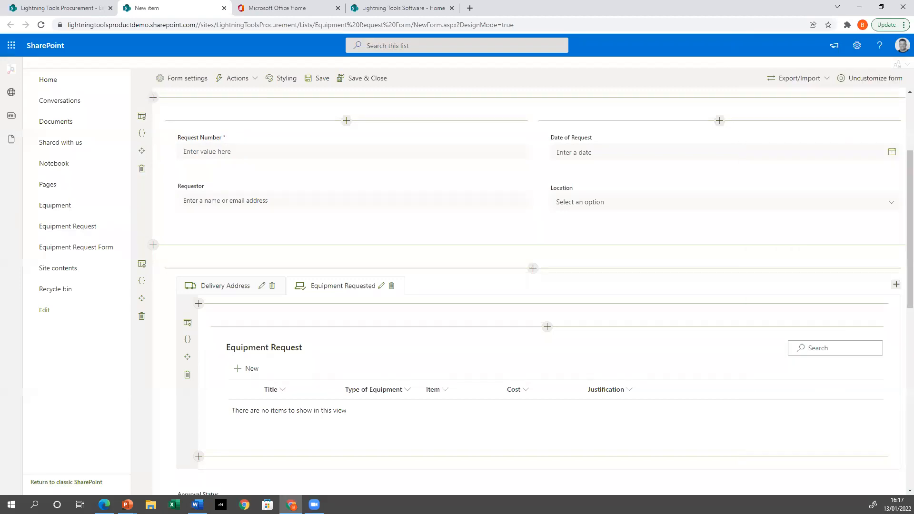
Examine the Delivery Address tab and the approval, department, line manager and attachment fields below it.
left_click(231, 292)
scroll(307, 270, "down", 5)
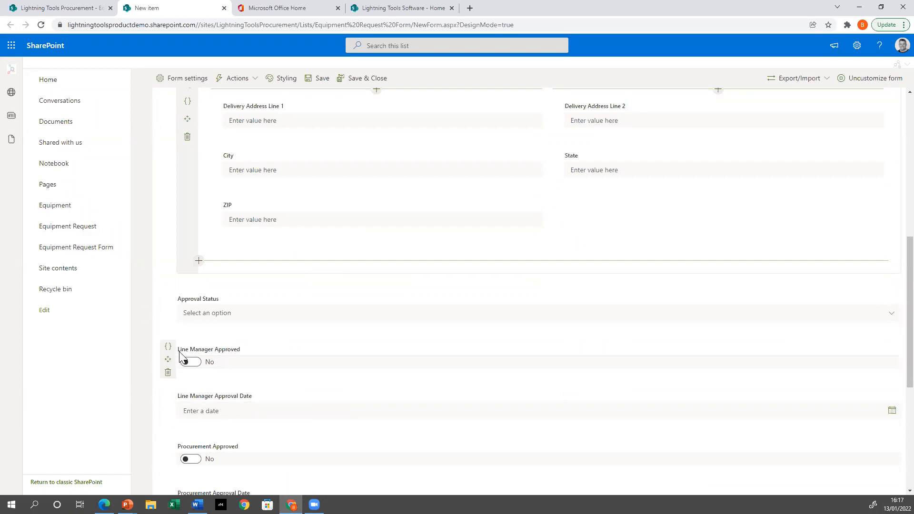
scroll(210, 444, "down", 4)
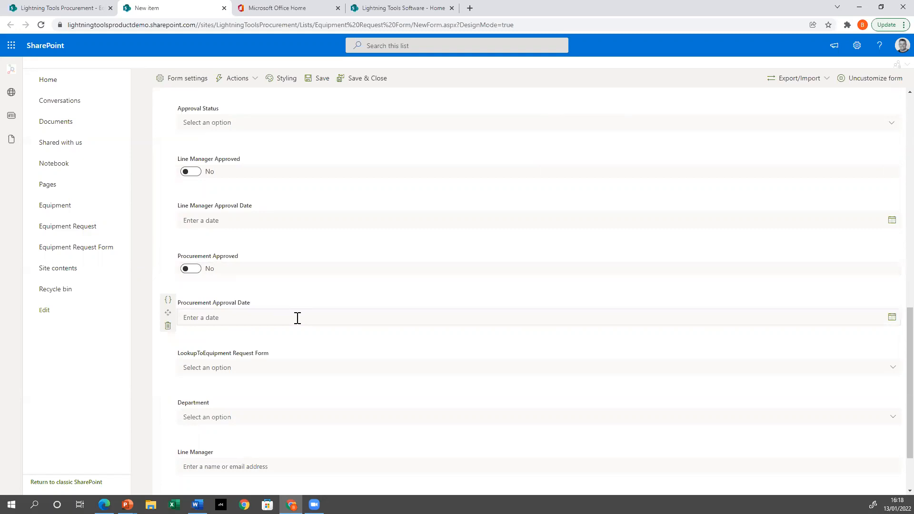
scroll(297, 318, "down", 2)
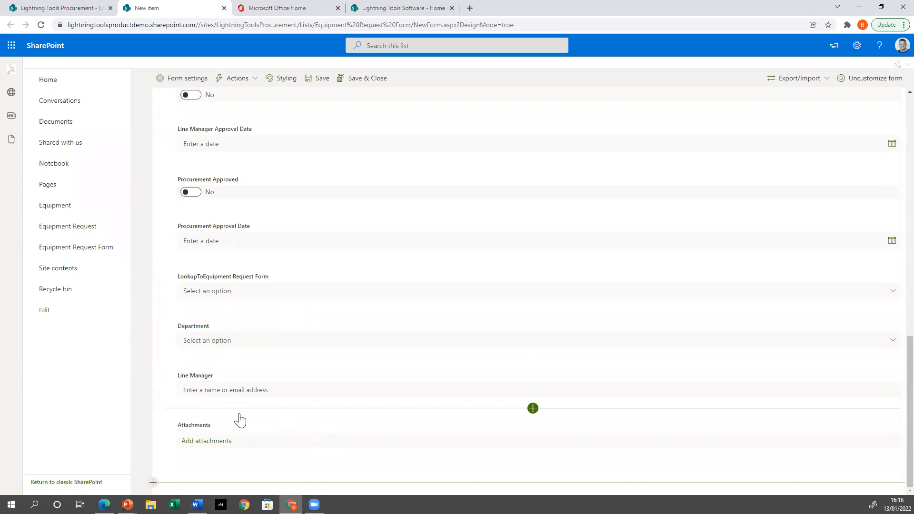
scroll(292, 367, "up", 15)
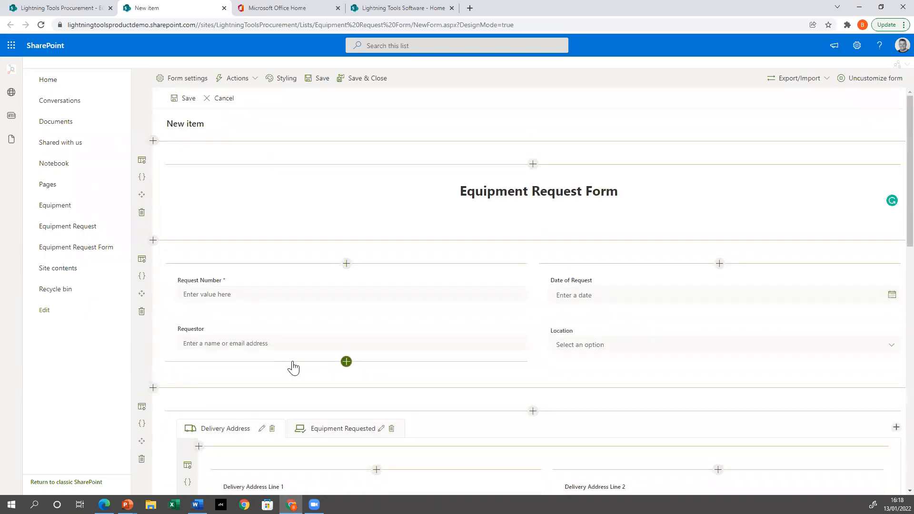
Import the previously exported form layout from its file, replacing the current form design.
left_click(827, 79)
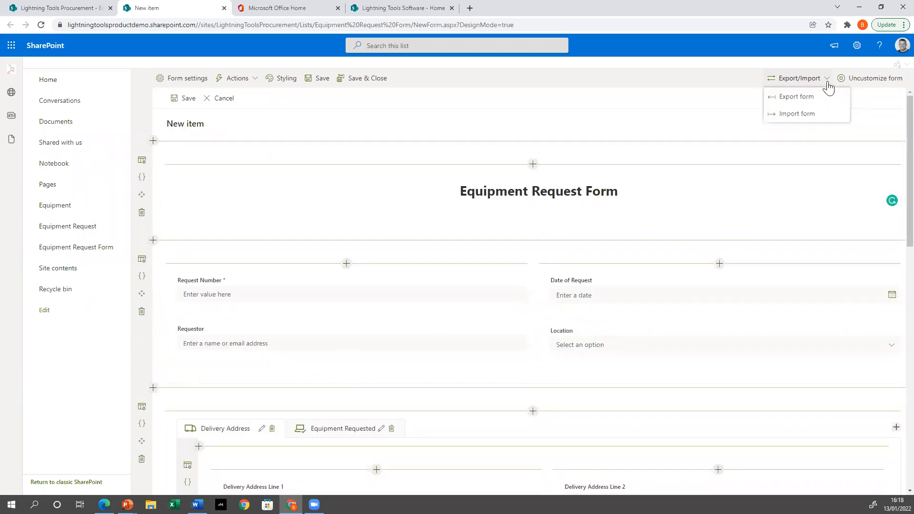
left_click(814, 116)
left_click(475, 295)
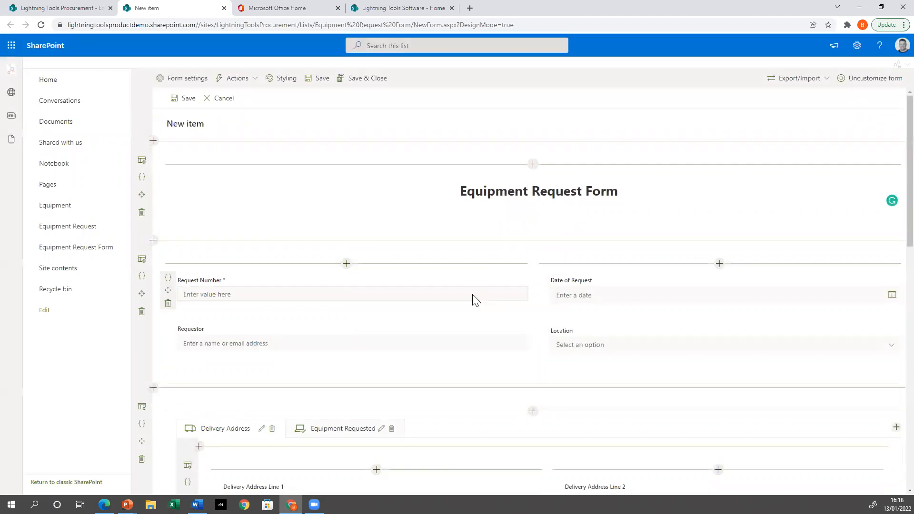
double_click(190, 69)
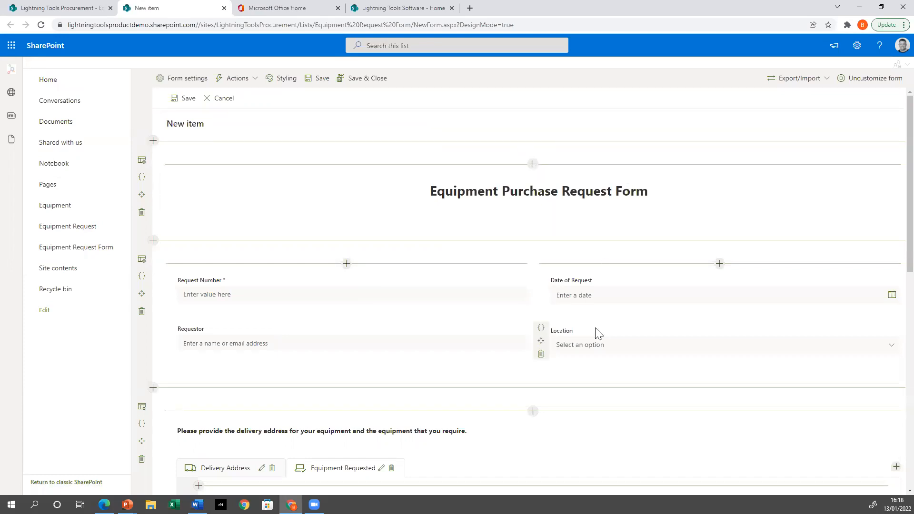
Examine the imported layout, including the Equipment Requested tab and the Line Manager and Procurement approval tabs.
scroll(596, 328, "down", 4)
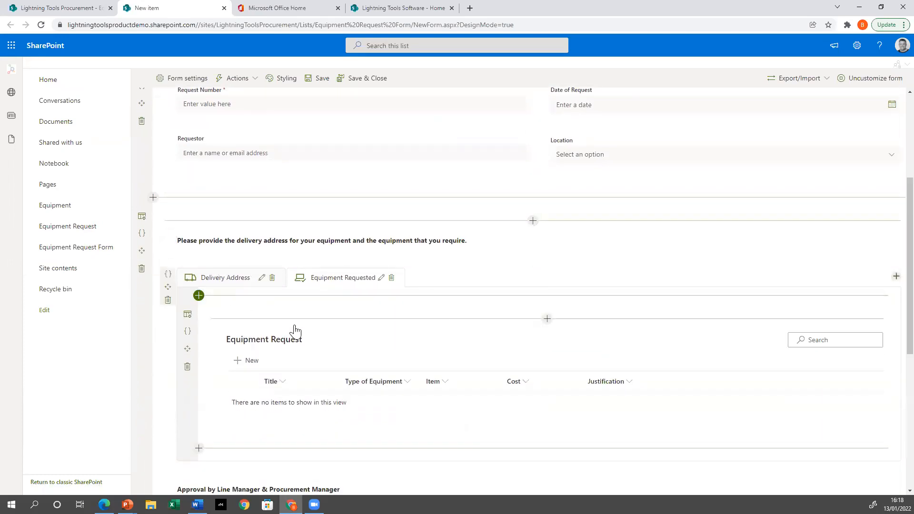
scroll(333, 330, "down", 3)
scroll(371, 330, "down", 3)
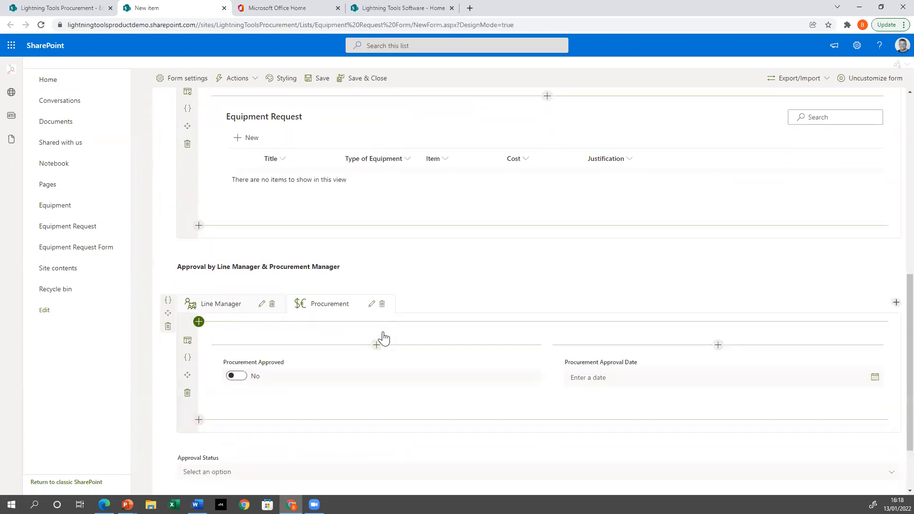
left_click(224, 224)
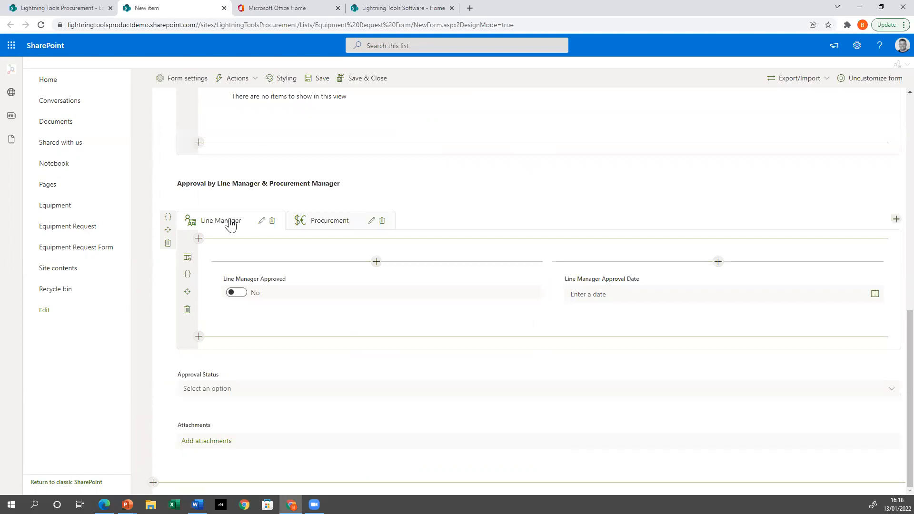
left_click(330, 226)
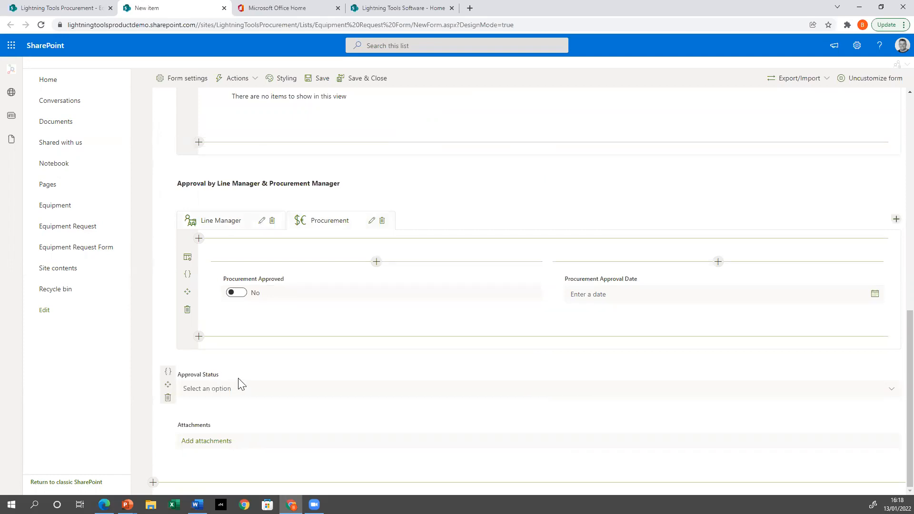
scroll(243, 383, "up", 15)
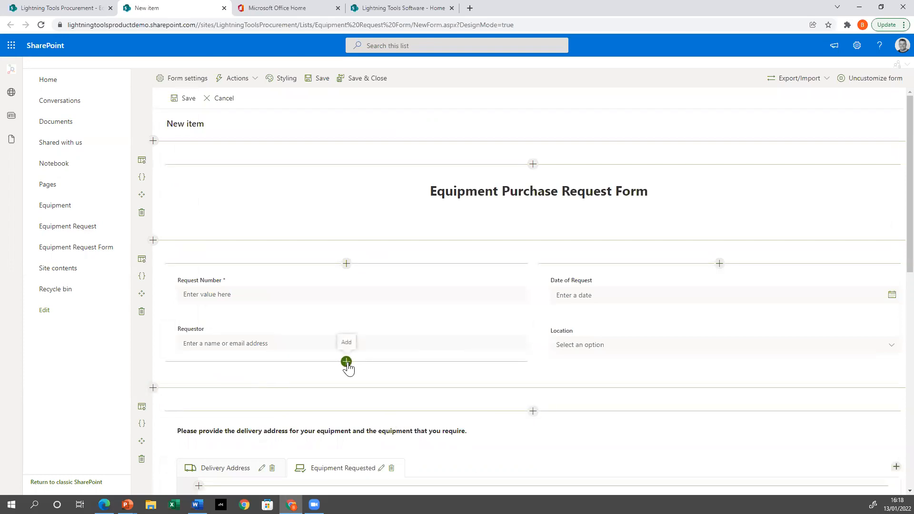
left_click(346, 363)
type("lin")
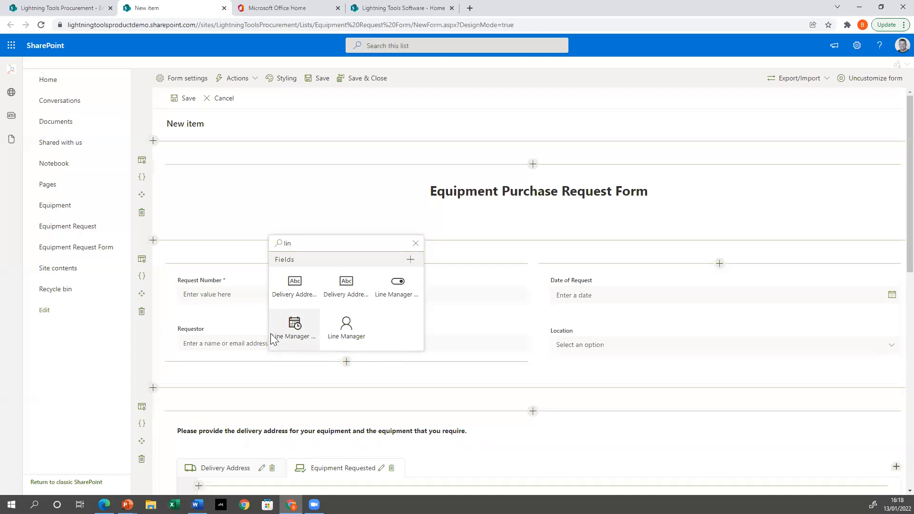
left_click(294, 329)
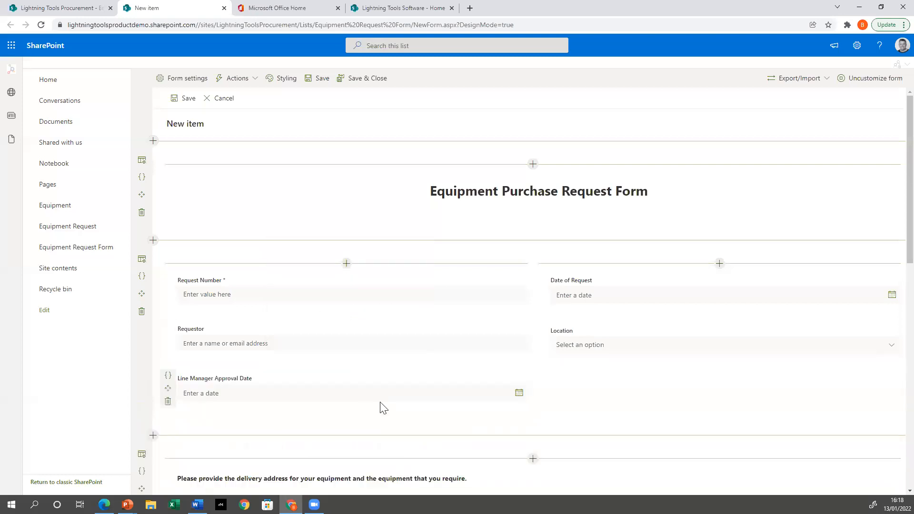
left_click(168, 401)
left_click(466, 294)
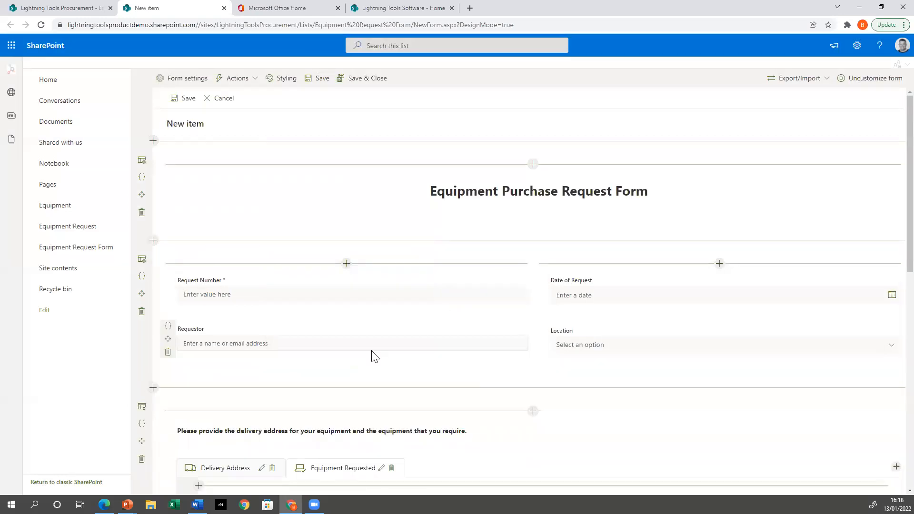
Add the Line Manager field below Requestor in the form's first column.
left_click(346, 362)
type("lin")
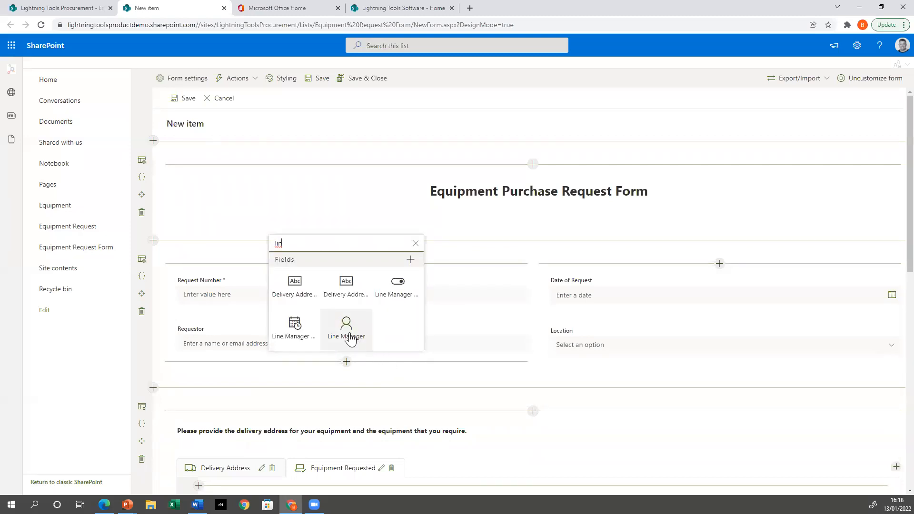
left_click(346, 329)
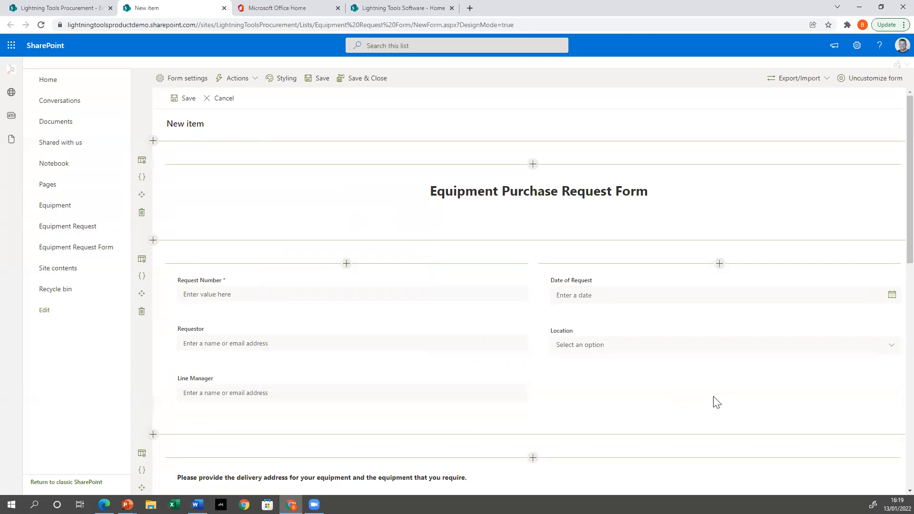
Insert a Data Lookup connector below the Location field and set its display name to "Employee Department".
left_click(719, 365)
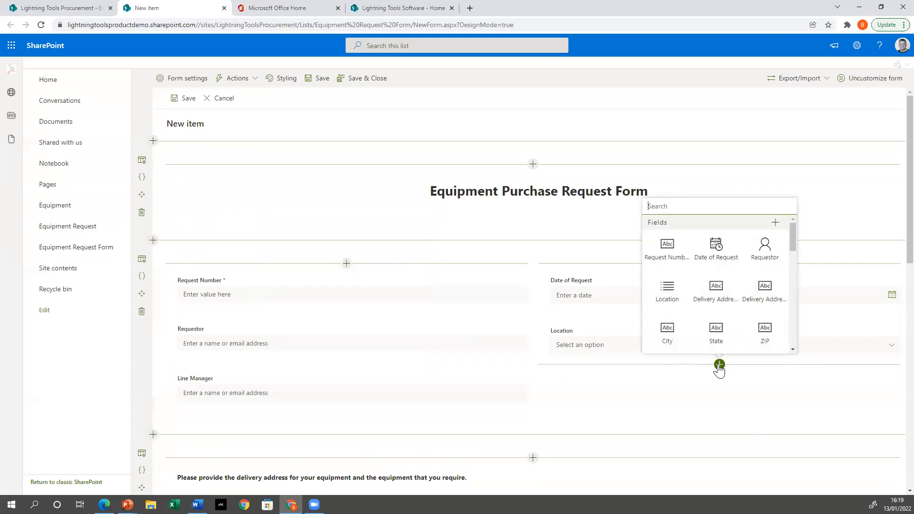
left_click_drag(795, 241, 787, 290)
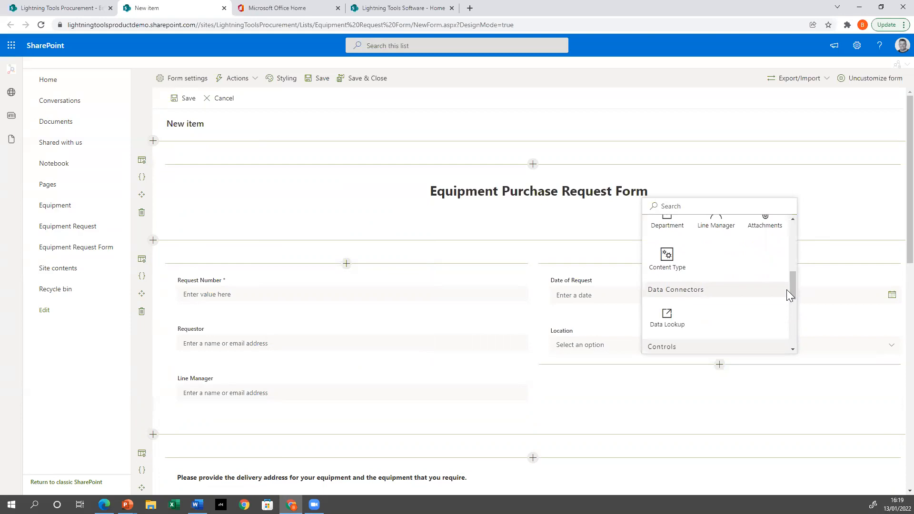
left_click(676, 316)
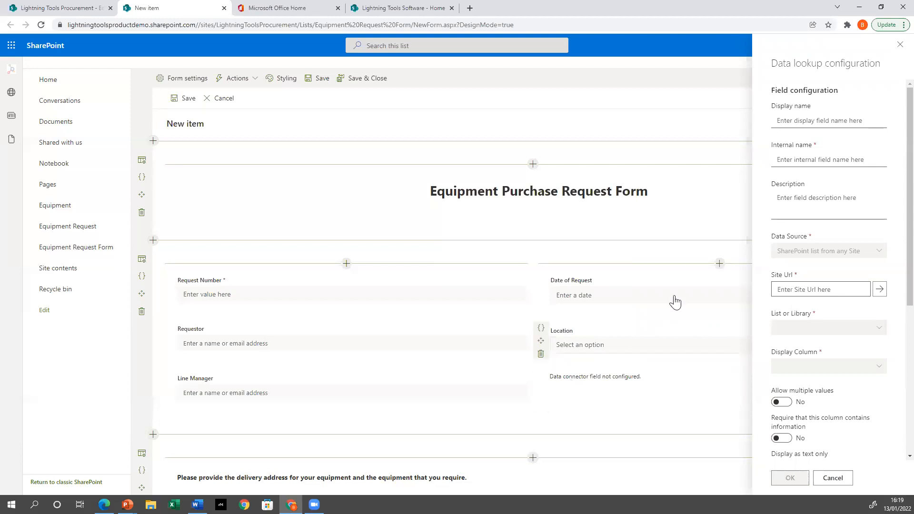
type("Employee Department")
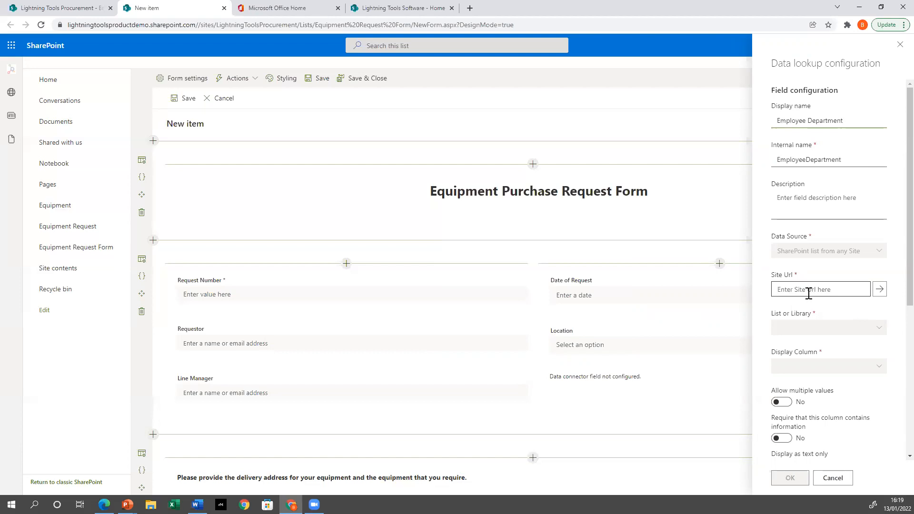
Open the Department Lookup list from the Lightning Tools Sales site's contents.
left_click(426, 6)
left_click(178, 80)
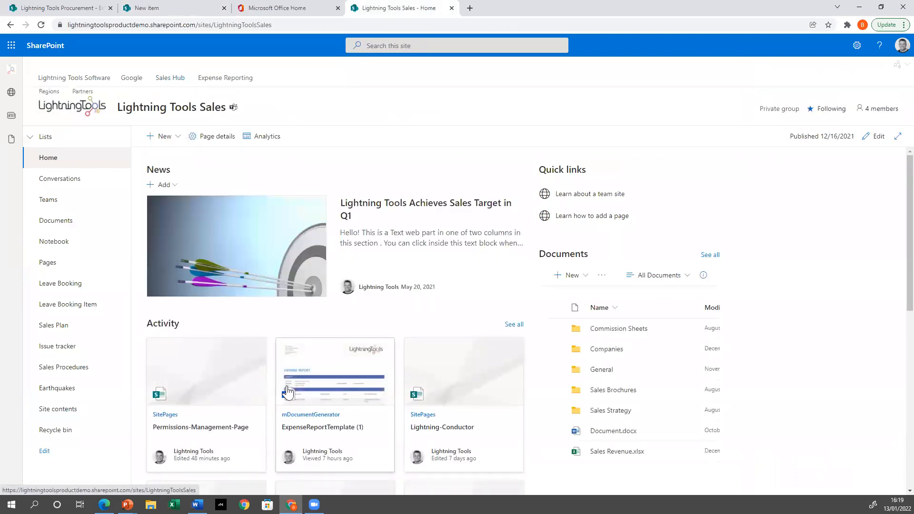
left_click(67, 413)
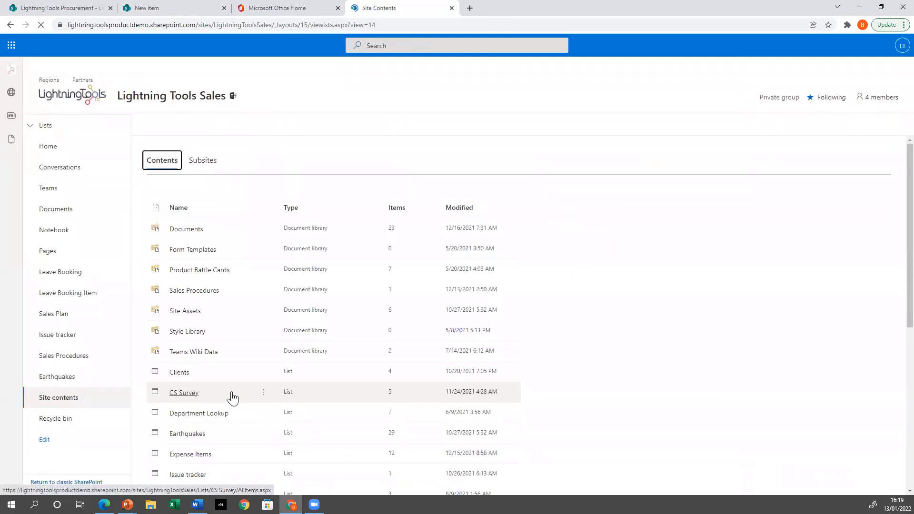
scroll(228, 356, "down", 1)
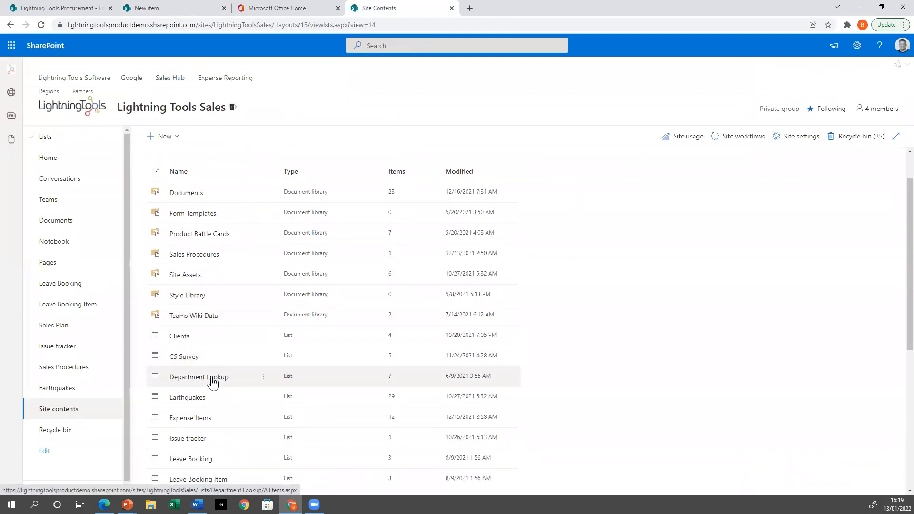
left_click(212, 378)
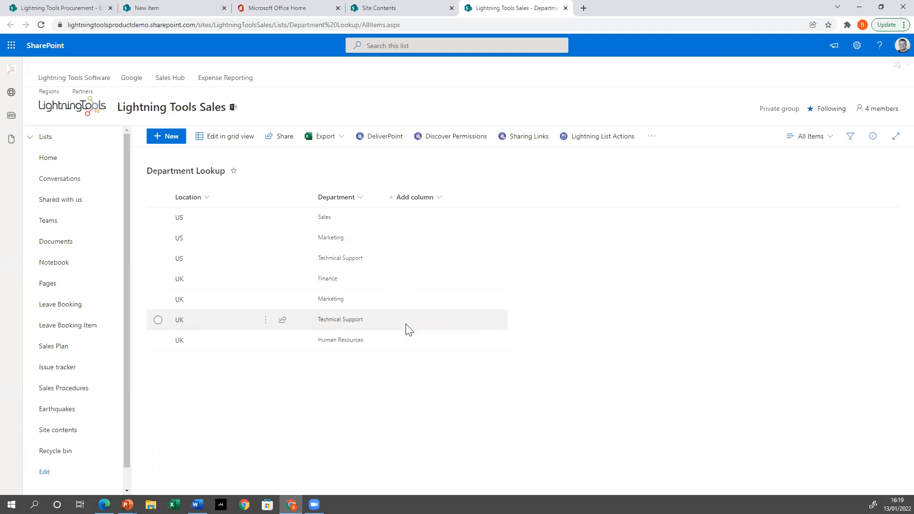
Copy the Sales site's address, ending in /sites/LightningToolsSales, into the data lookup's Site Url and resolve it.
left_click_drag(272, 25, 33, 21)
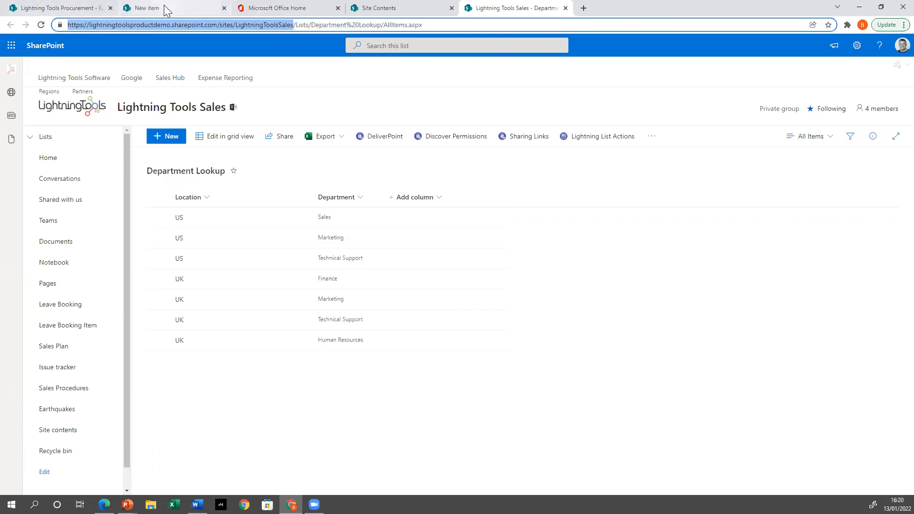
left_click(48, 8)
left_click(389, 9)
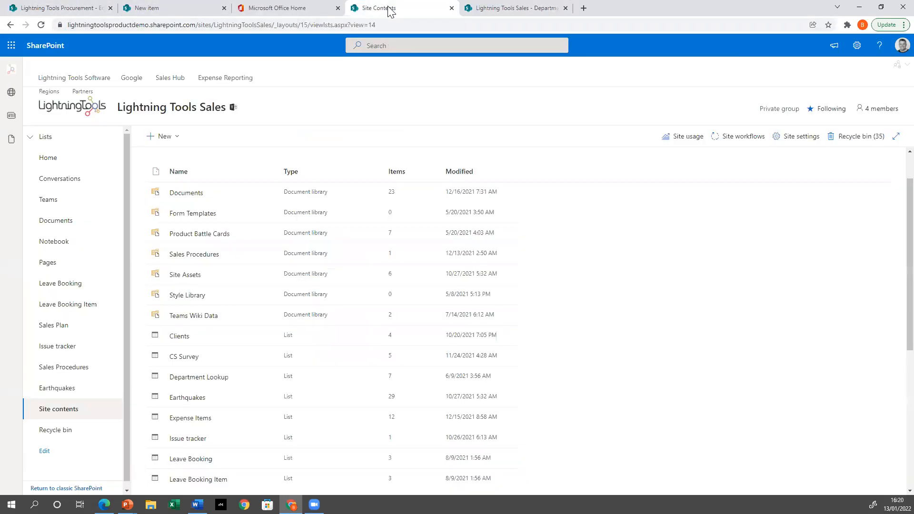
left_click(211, 9)
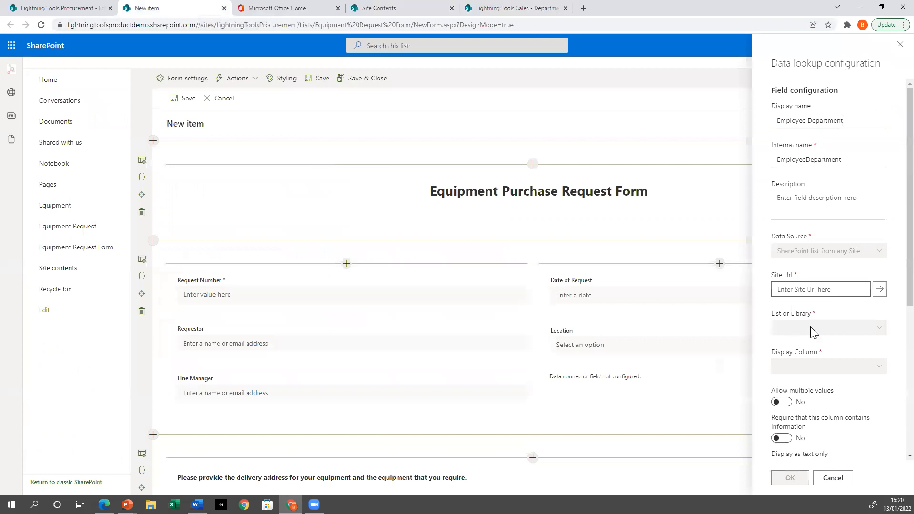
left_click(819, 290)
key("ctrl+v")
left_click(877, 293)
Set the data lookup's list to Department Lookup with Department as display column, confirm it, and save and close the form.
left_click(880, 336)
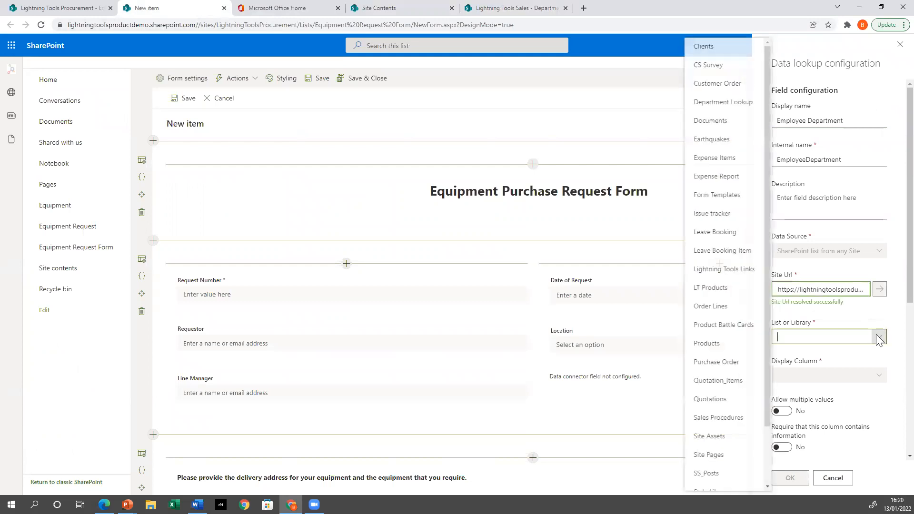
left_click(741, 109)
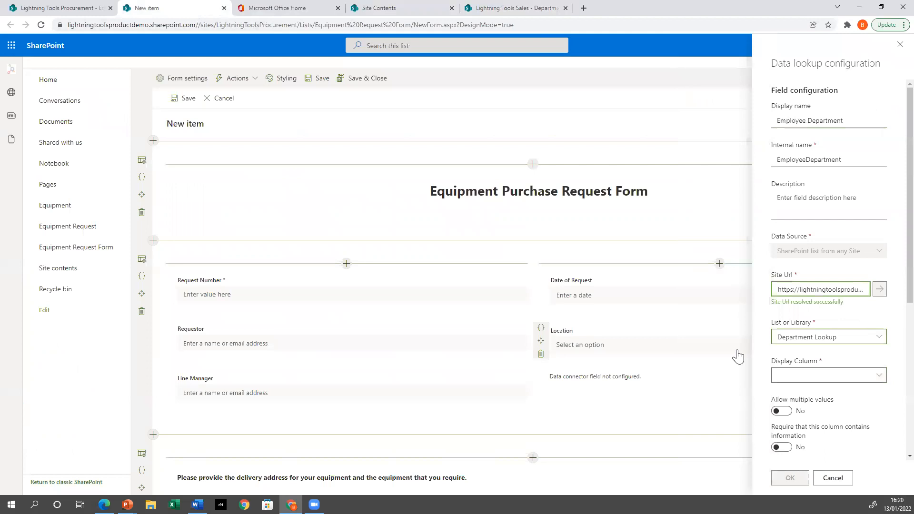
left_click(880, 376)
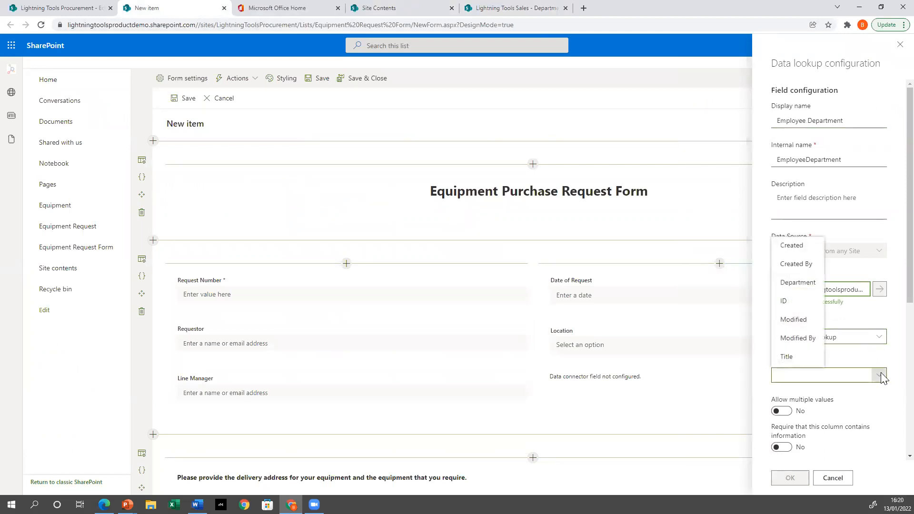
left_click(794, 285)
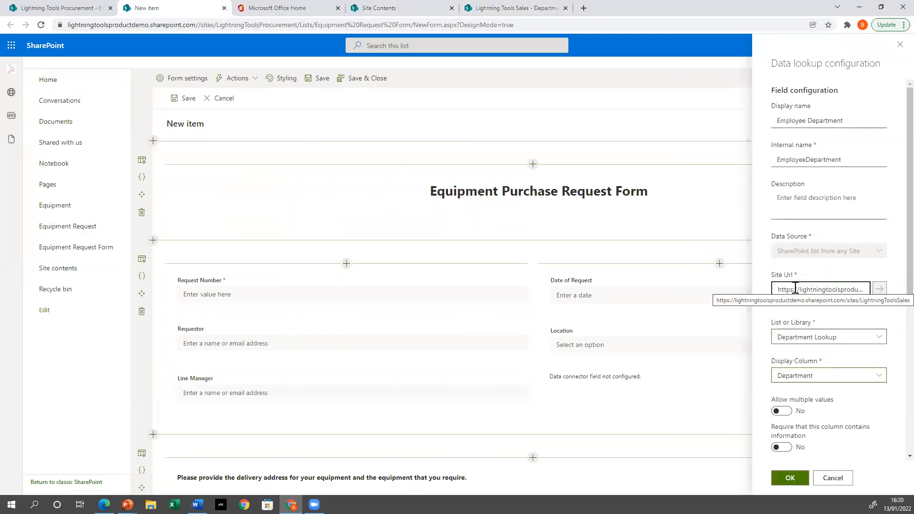
left_click(789, 479)
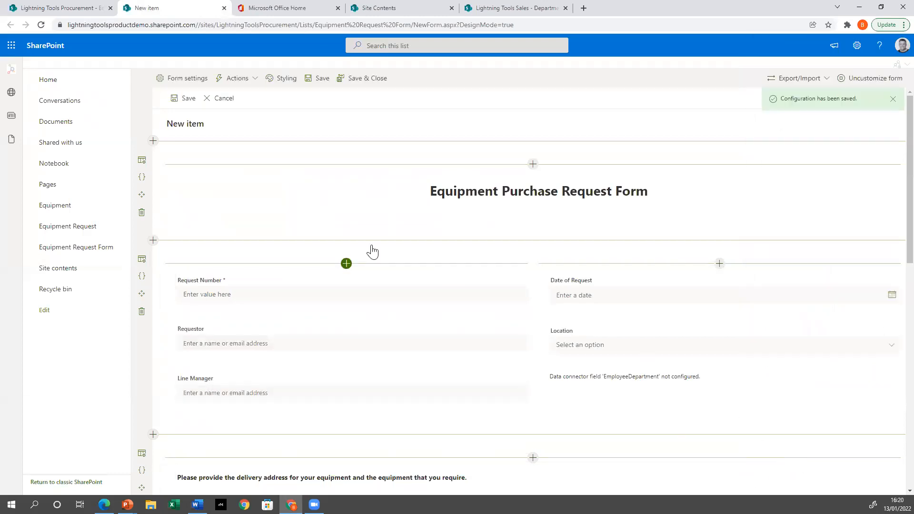
left_click(375, 78)
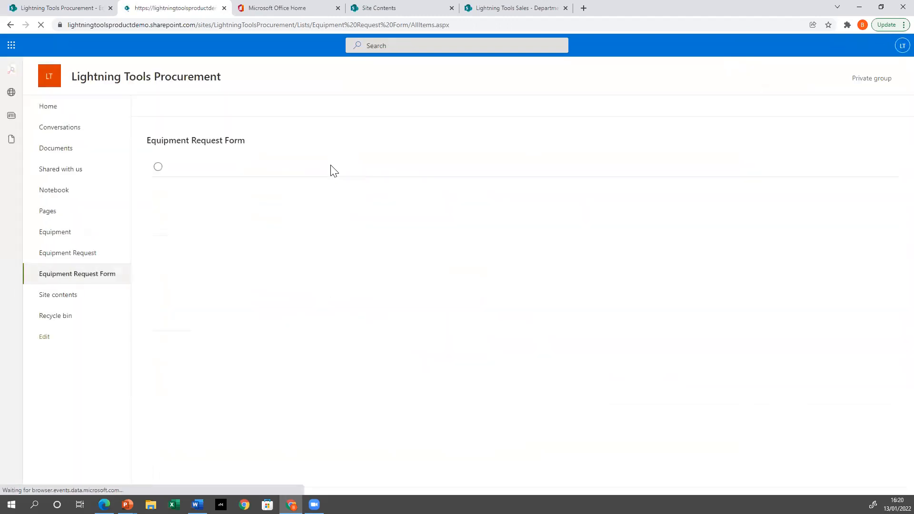
Start a new equipment request, set Location to US and check the options offered for Employee Department.
left_click(169, 118)
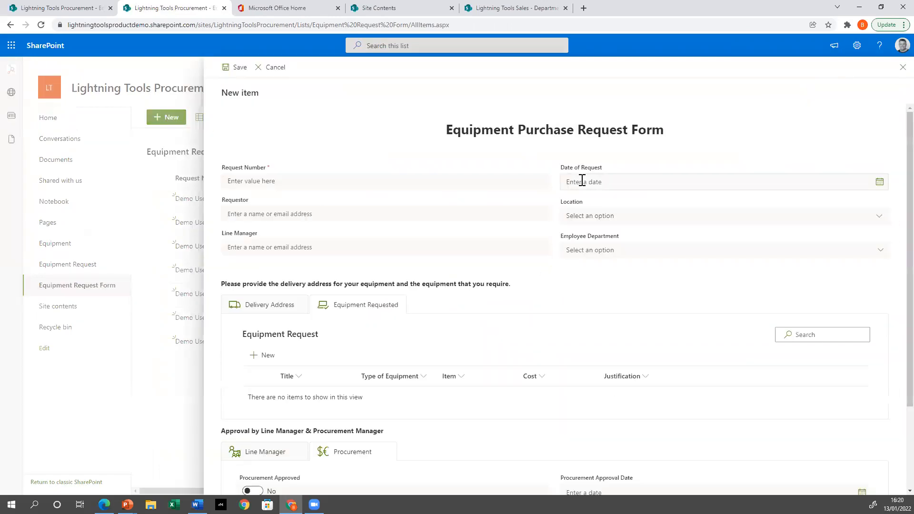
left_click(605, 217)
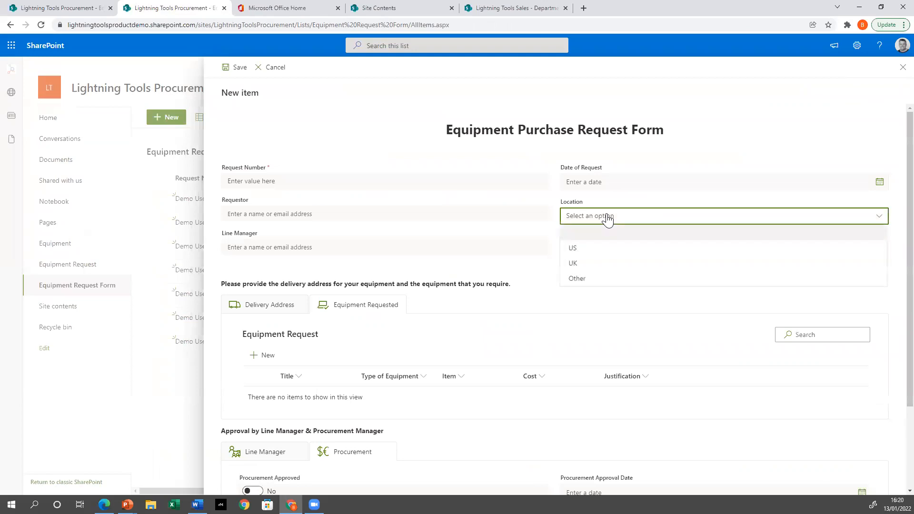
left_click(603, 248)
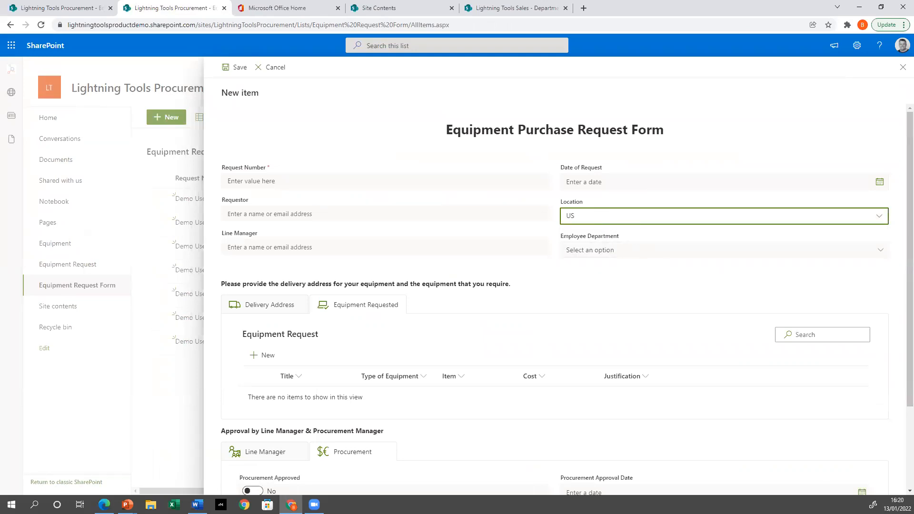
left_click(877, 251)
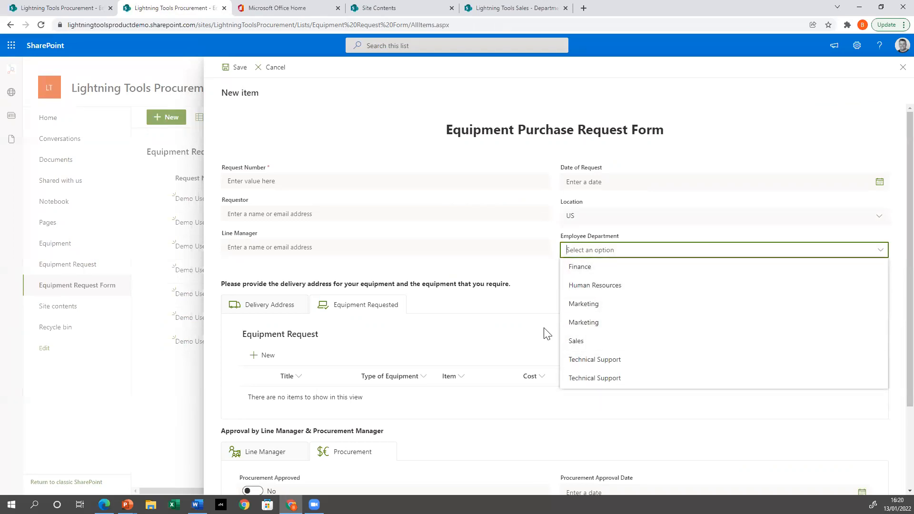
Check the Department Lookup list and site contents of the Lightning Tools Sales site, and cancel the new request.
left_click(507, 8)
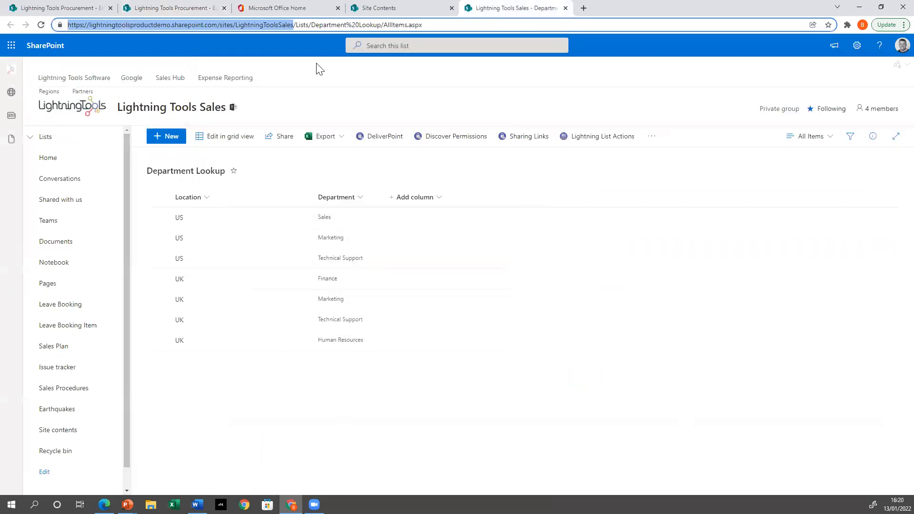
left_click(390, 13)
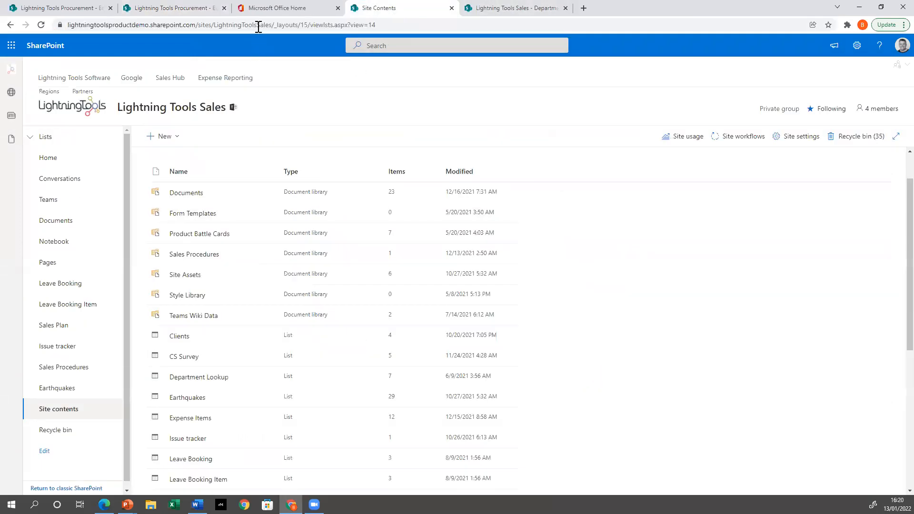
left_click(194, 11)
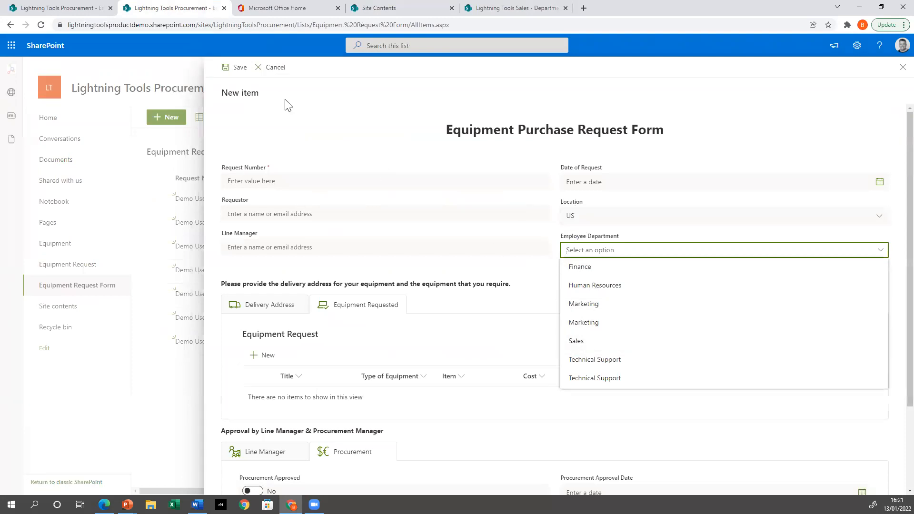
left_click(275, 68)
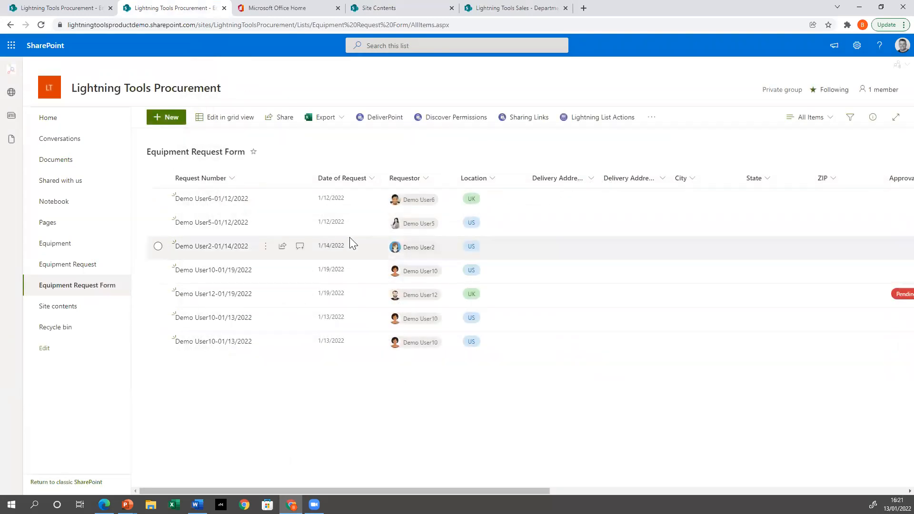
Reopen the customized NewForm.aspx in design mode and open the query editor for the Employee Department field's lookup filter.
left_click(651, 117)
left_click(700, 135)
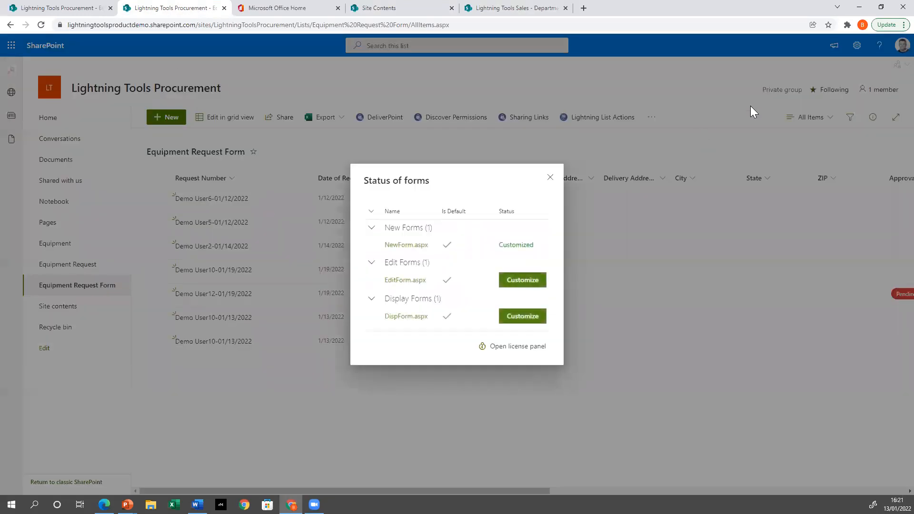
left_click(410, 245)
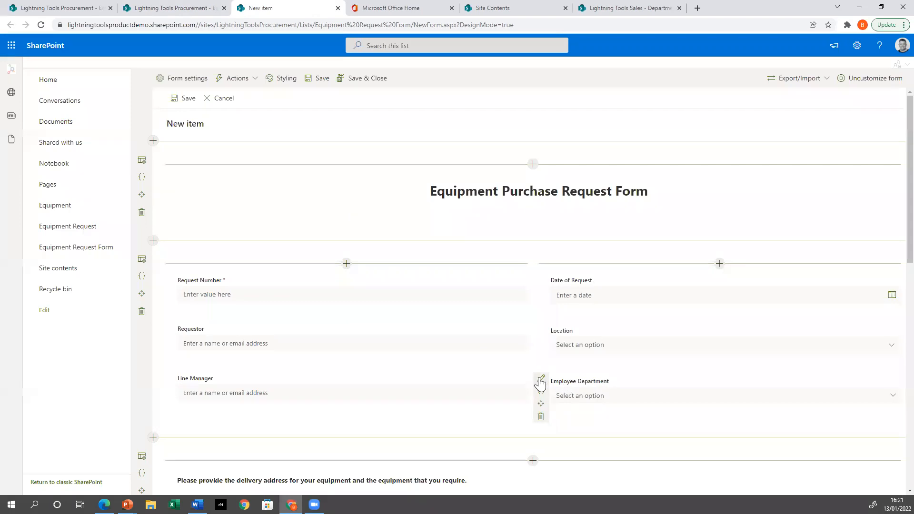
left_click(541, 391)
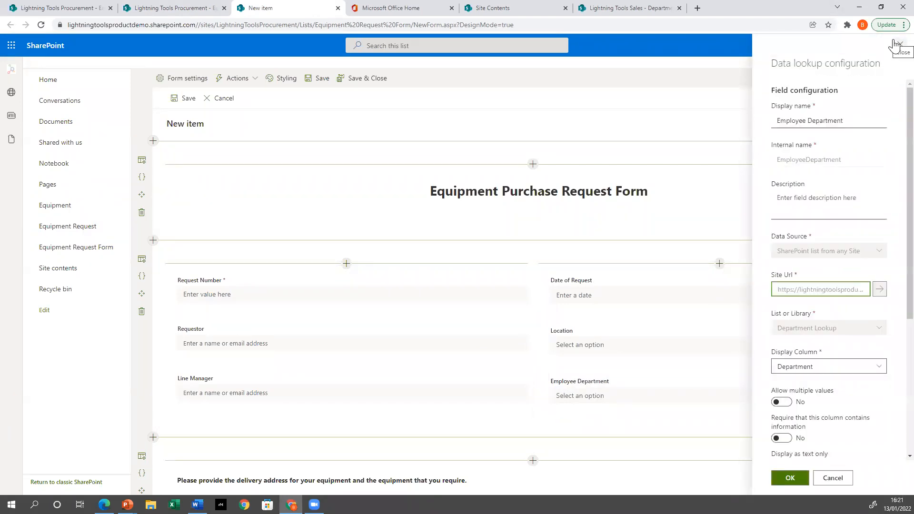
scroll(820, 310, "down", 5)
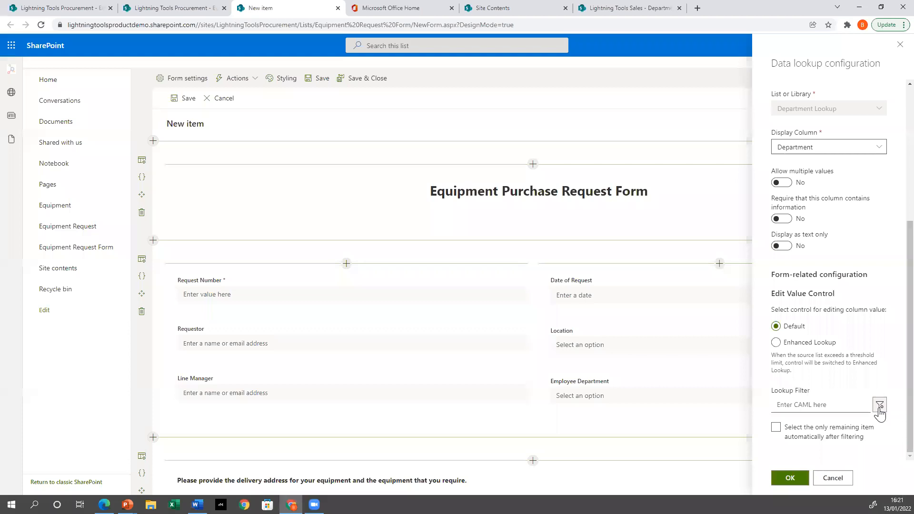
left_click(872, 412)
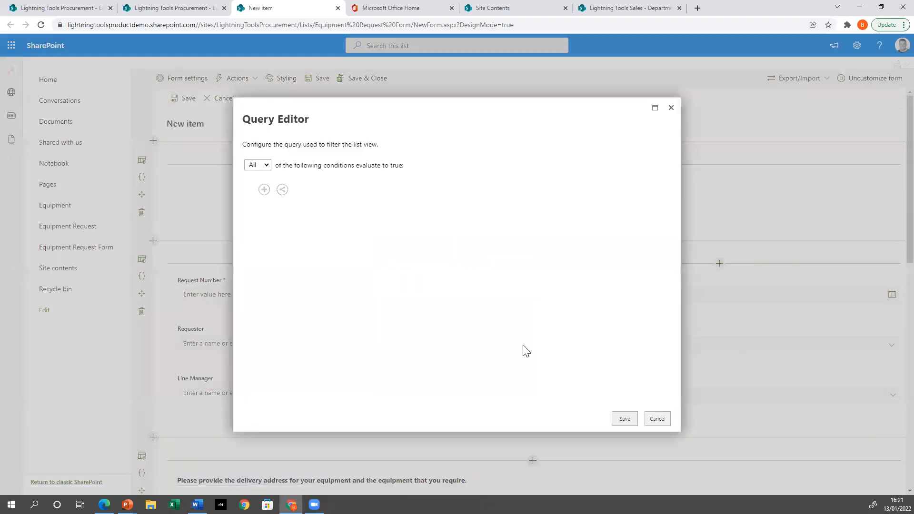
Add a filter condition where Employee Department.Title begins with the form input Location, and save the query, field configuration and form.
left_click(265, 190)
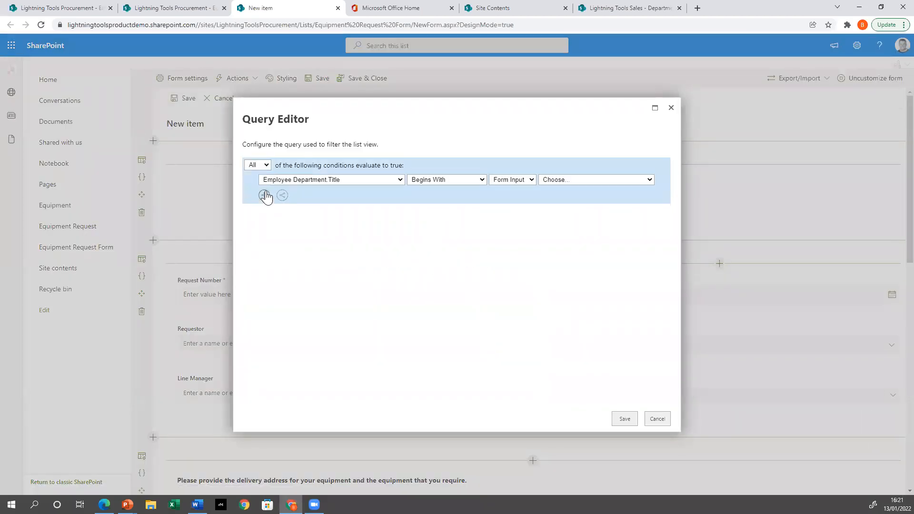
left_click(398, 184)
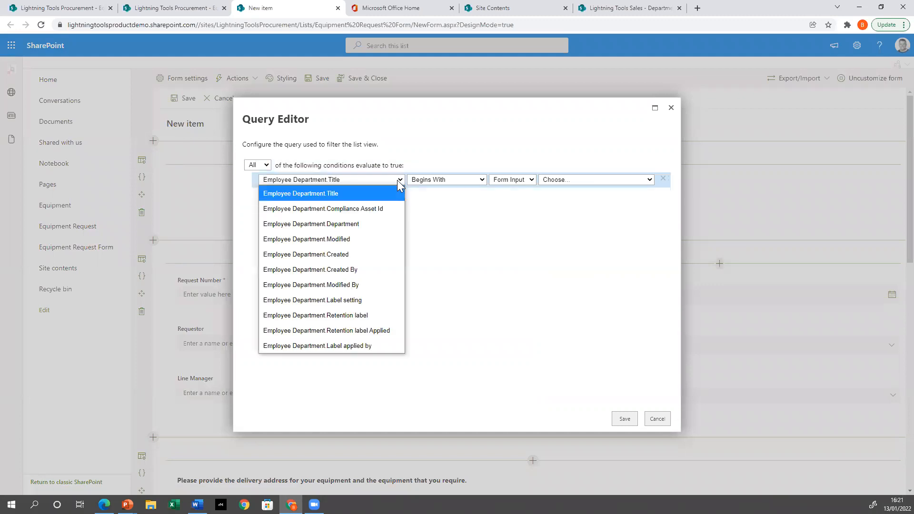
left_click(340, 194)
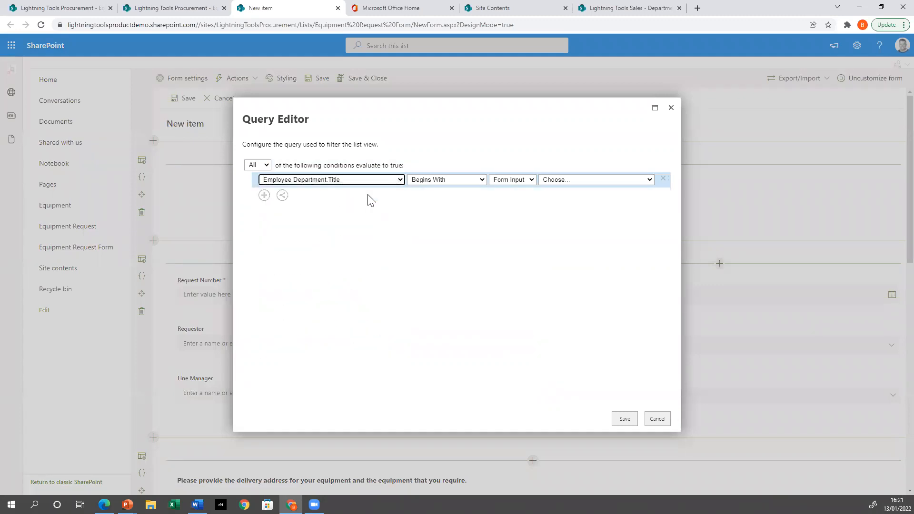
left_click(588, 181)
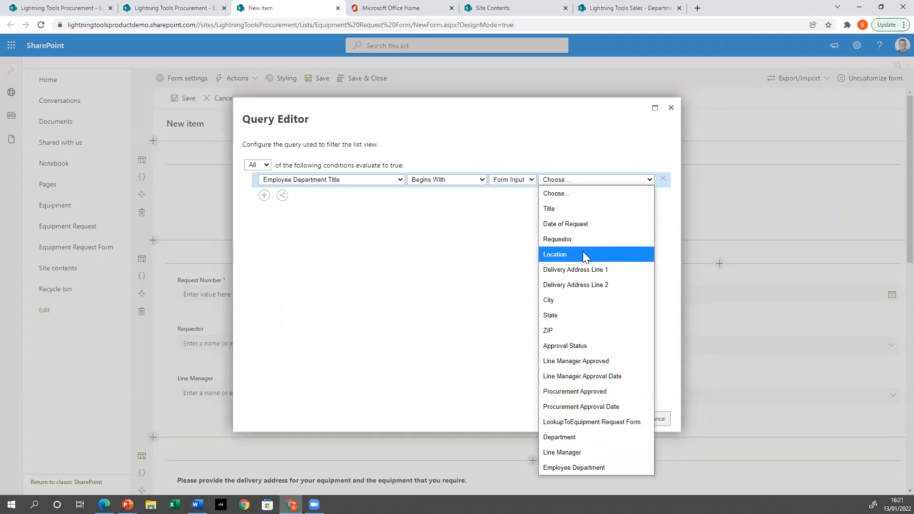
left_click(559, 255)
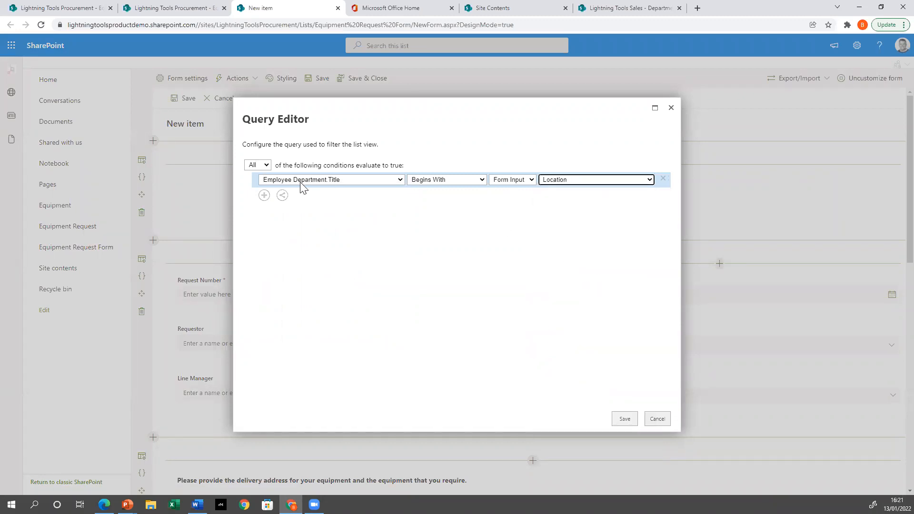
left_click(527, 183)
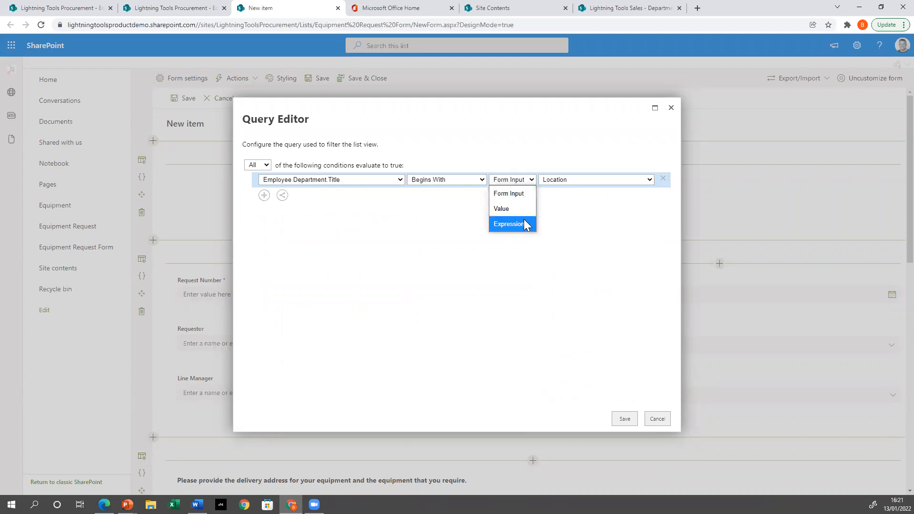
left_click(599, 278)
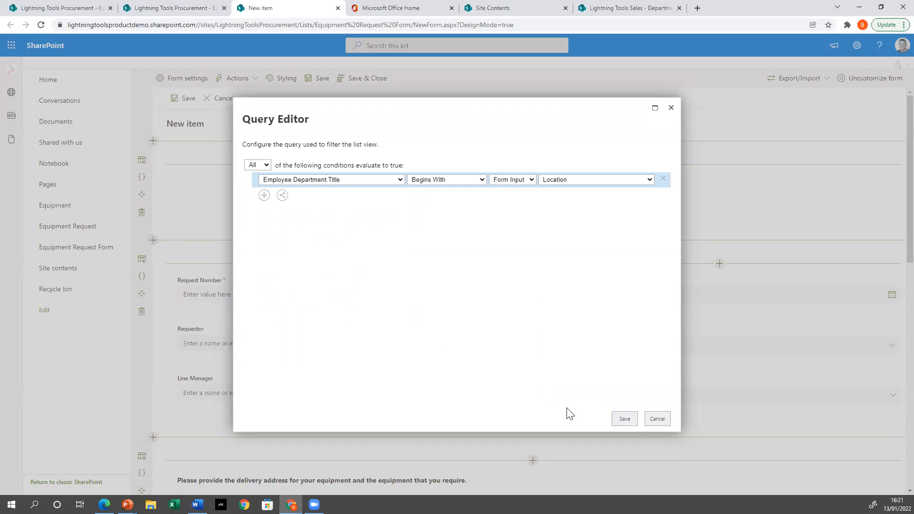
left_click(621, 419)
left_click(789, 478)
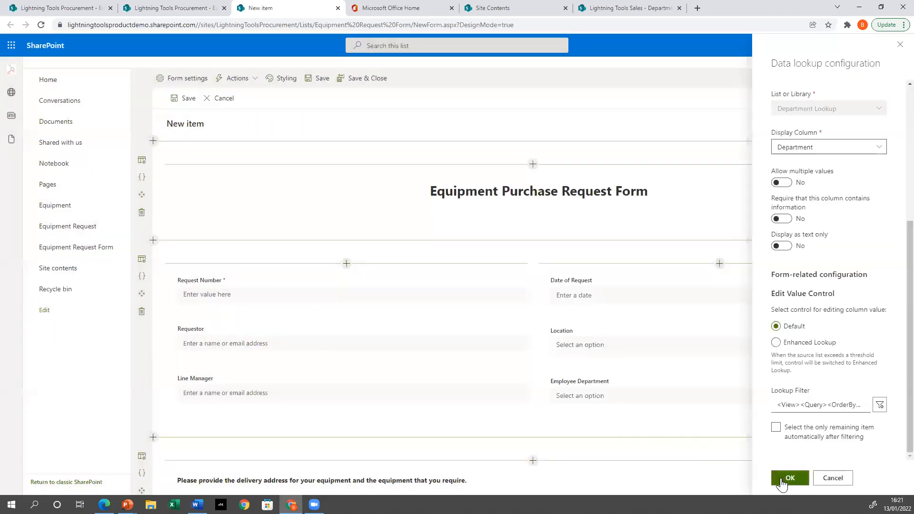
left_click(367, 80)
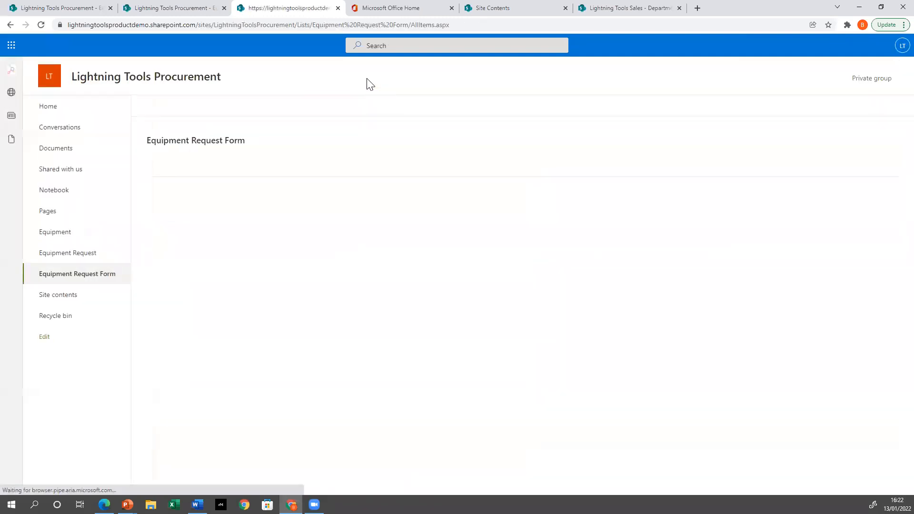
Start a new equipment request with Location US and check the filtered Employee Department options.
left_click(173, 109)
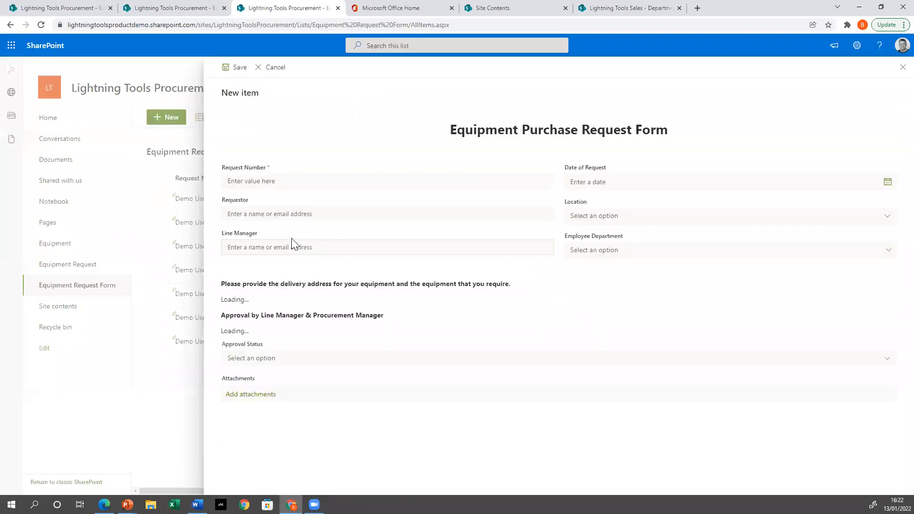
left_click(870, 222)
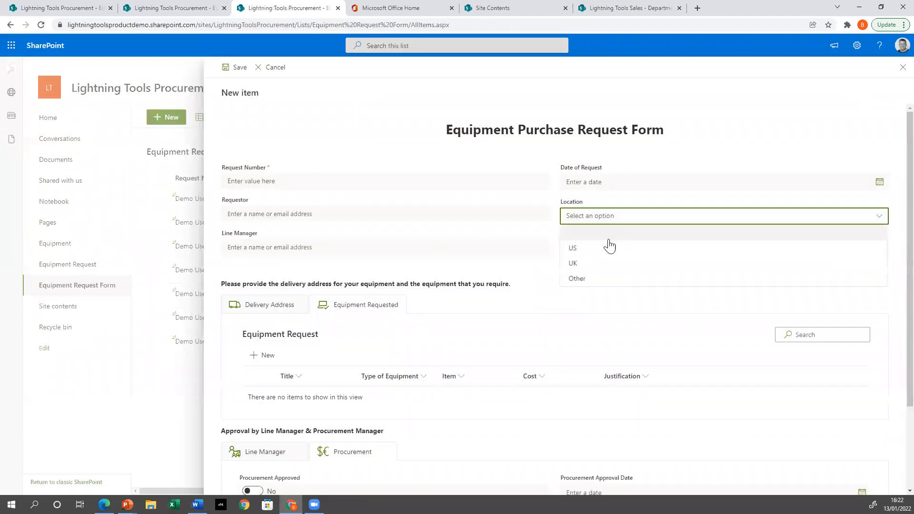
left_click(594, 262)
left_click(874, 255)
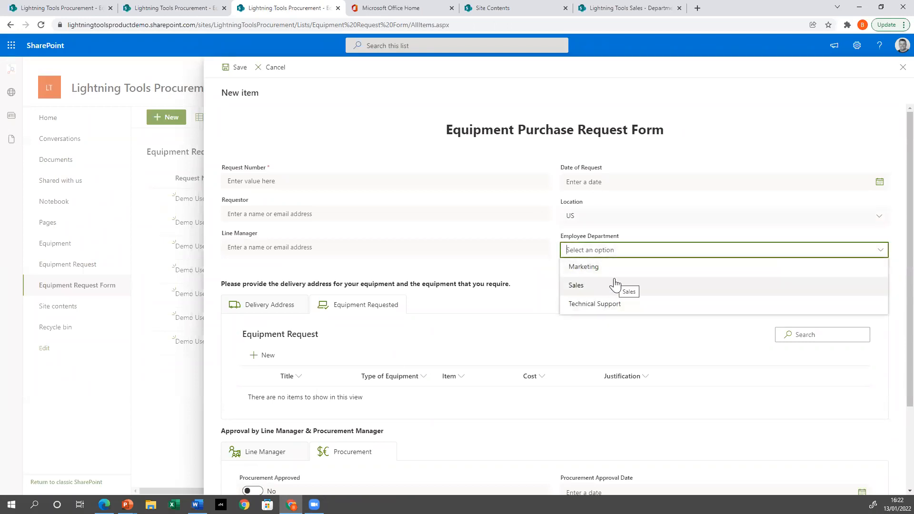
Change the request's Location to UK and check which Employee Department options are offered.
left_click(767, 218)
left_click(659, 265)
left_click(731, 254)
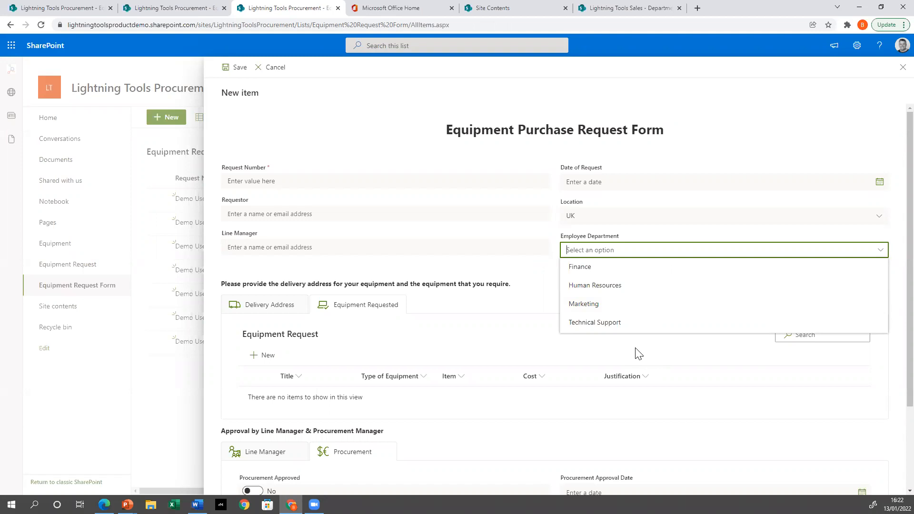
left_click(550, 289)
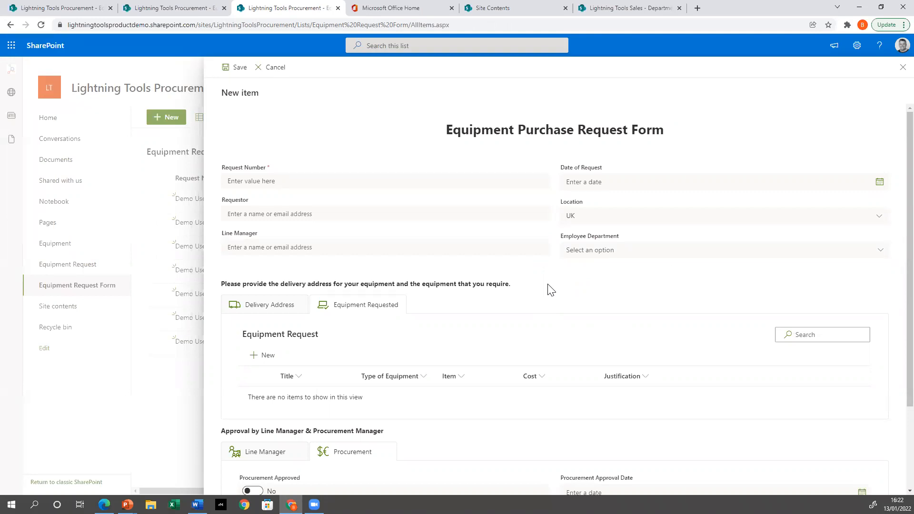
left_click(318, 176)
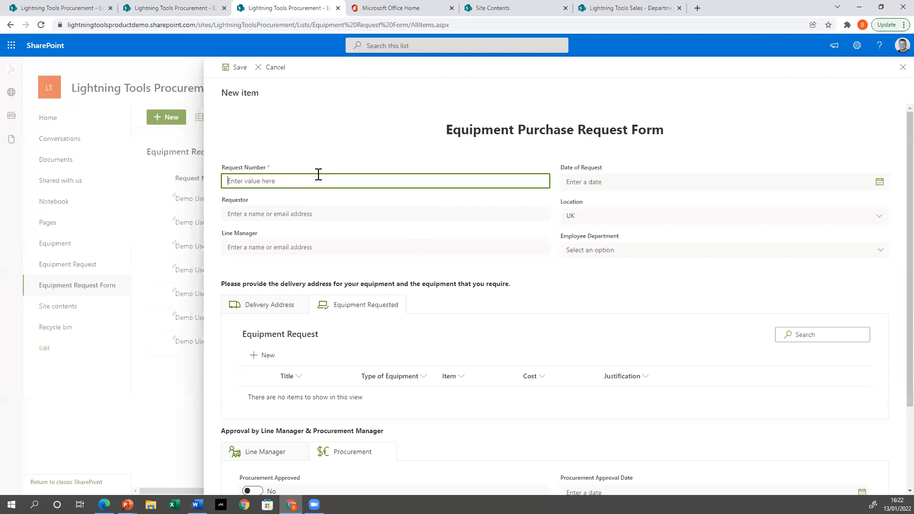
type("fdshjhk")
key("BackSpace")
key("BackSpace")
key("BackSpace")
key("BackSpace")
key("BackSpace")
key("BackSpace")
key("BackSpace")
Check the Line Manager and Procurement approval tabs on the new equipment request form, and close it without saving.
scroll(453, 276, "down", 1)
scroll(453, 276, "down", 1)
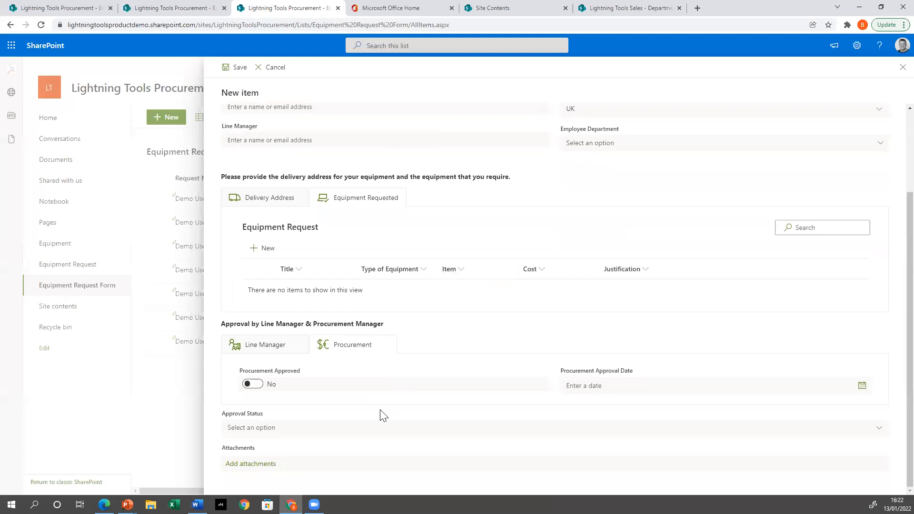
left_click(277, 346)
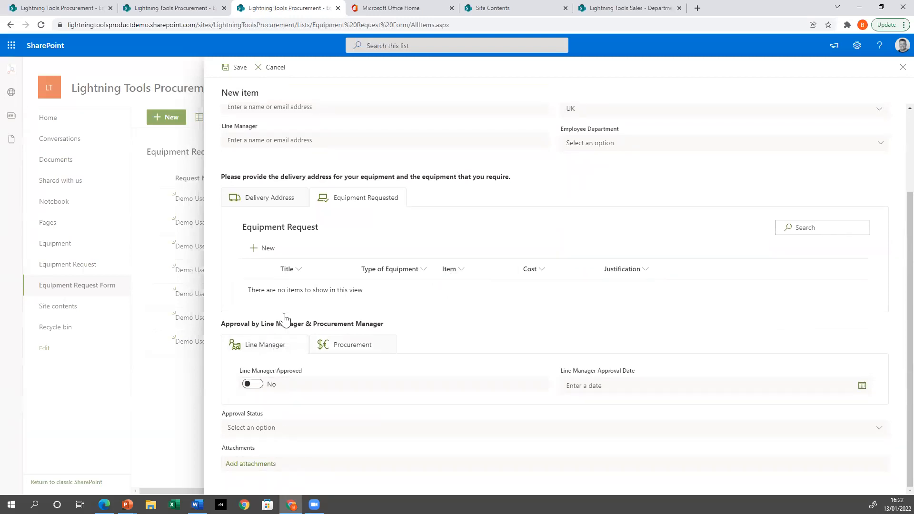
left_click(255, 388)
left_click(336, 344)
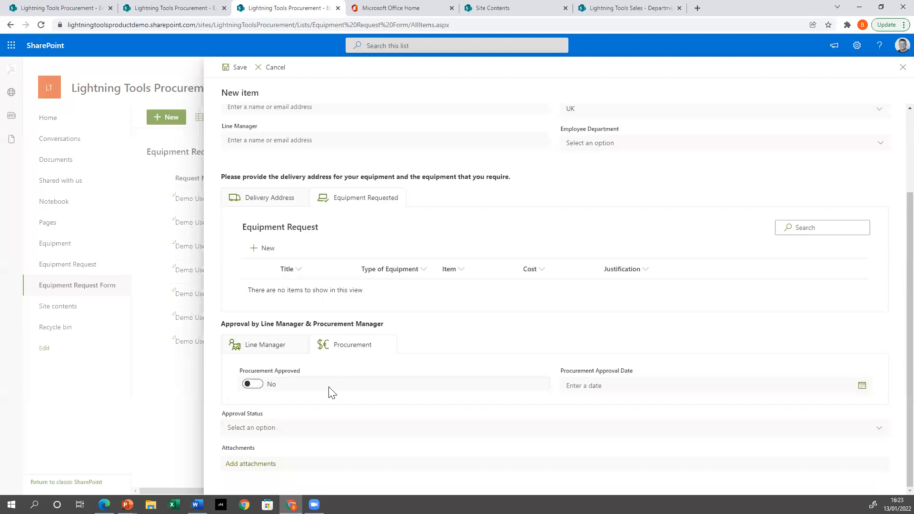
scroll(332, 393, "up", 3)
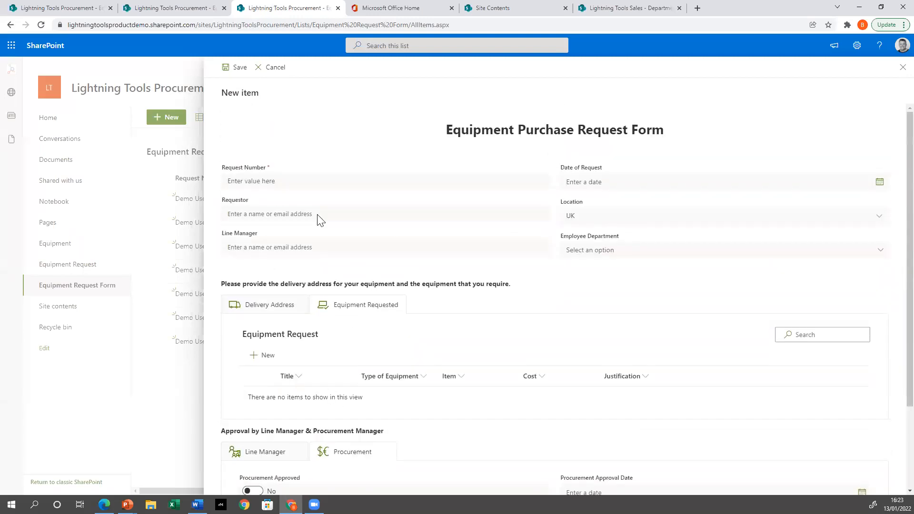
left_click(270, 71)
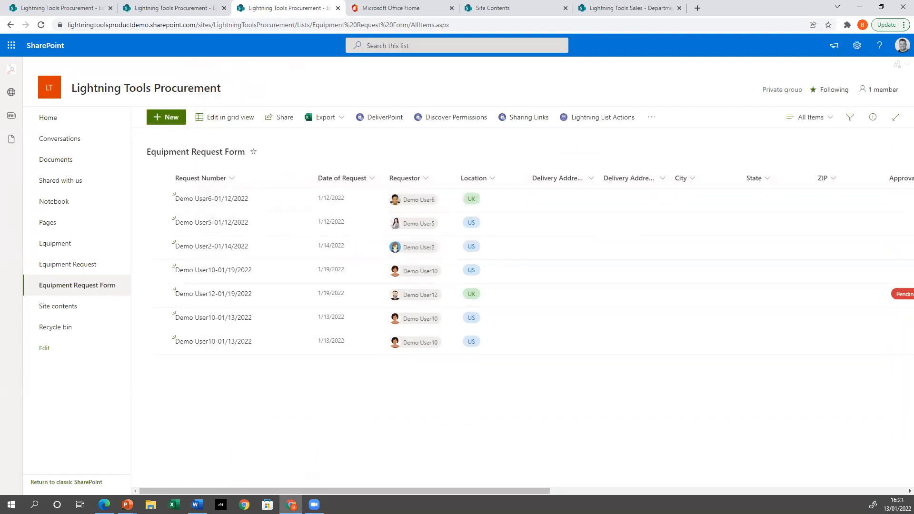
key("alt+Tab")
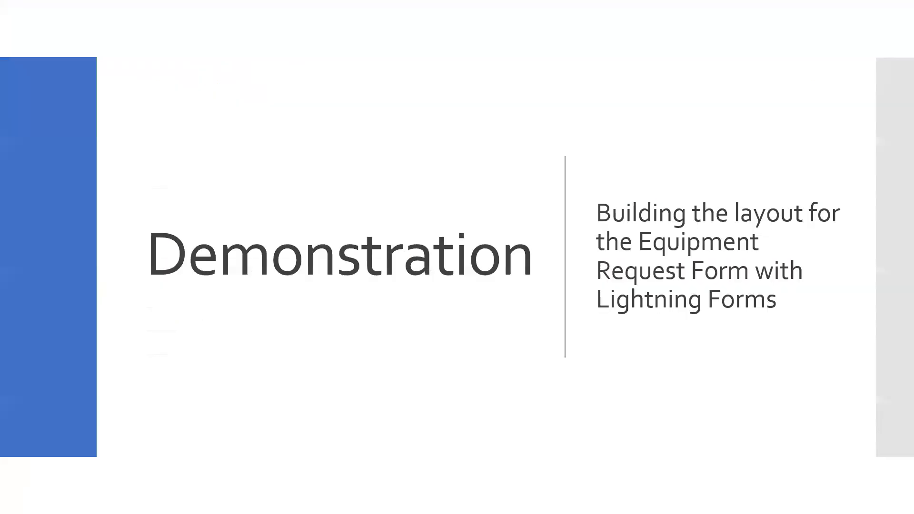
left_click(814, 477)
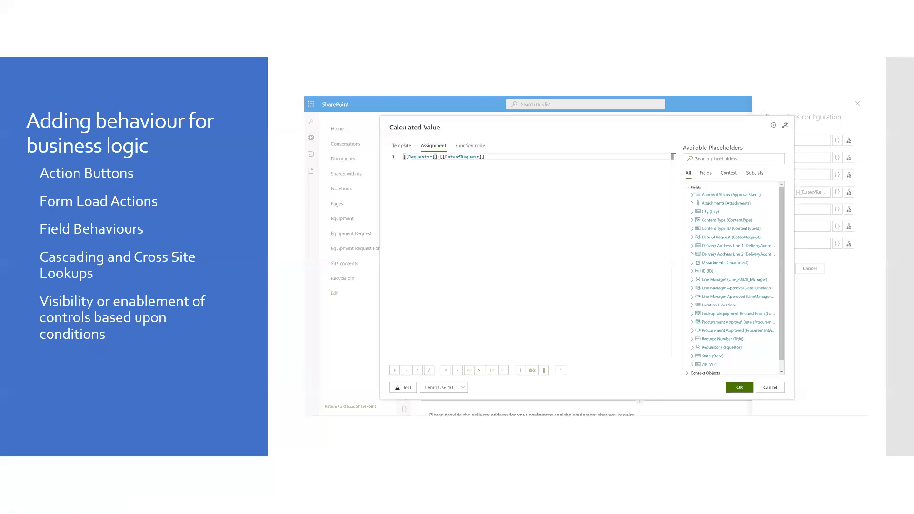
left_click(223, 297)
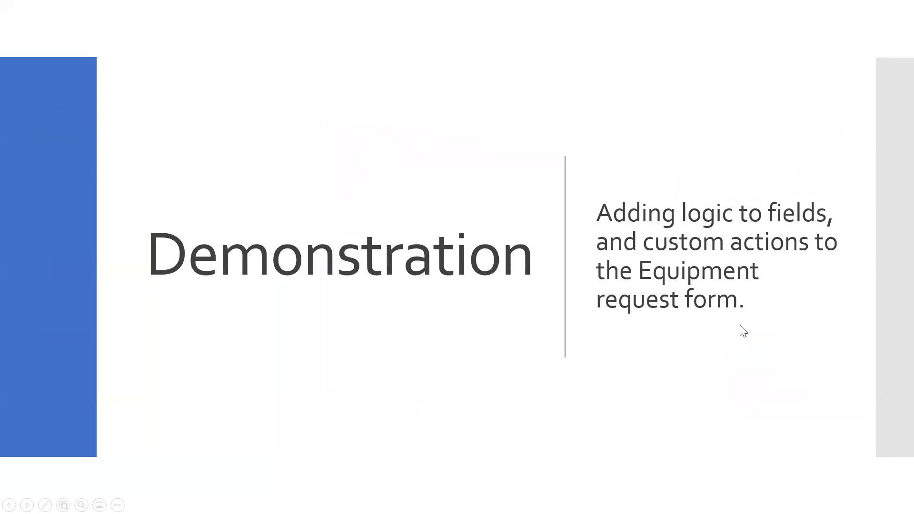
key("alt+Tab")
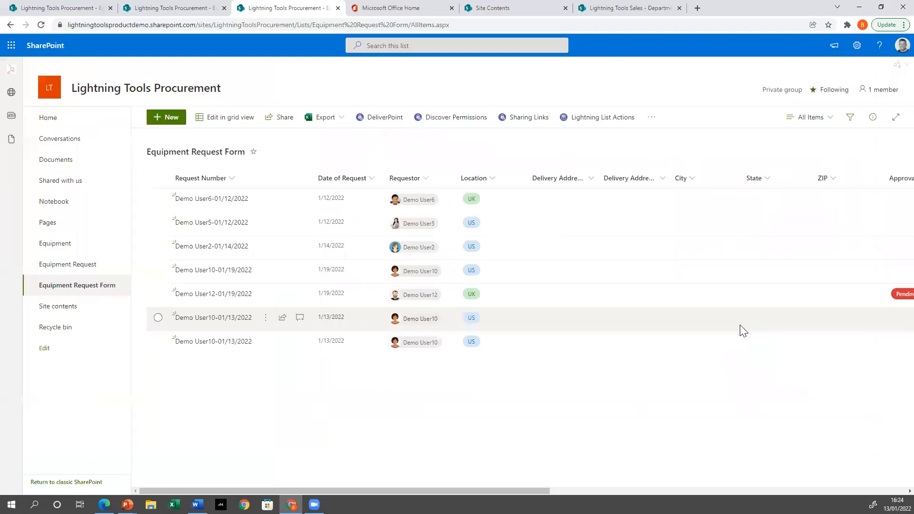
Reopen the Equipment Request Form's new item form in design mode and open the Request Number field's expressions configuration.
left_click(653, 123)
left_click(702, 135)
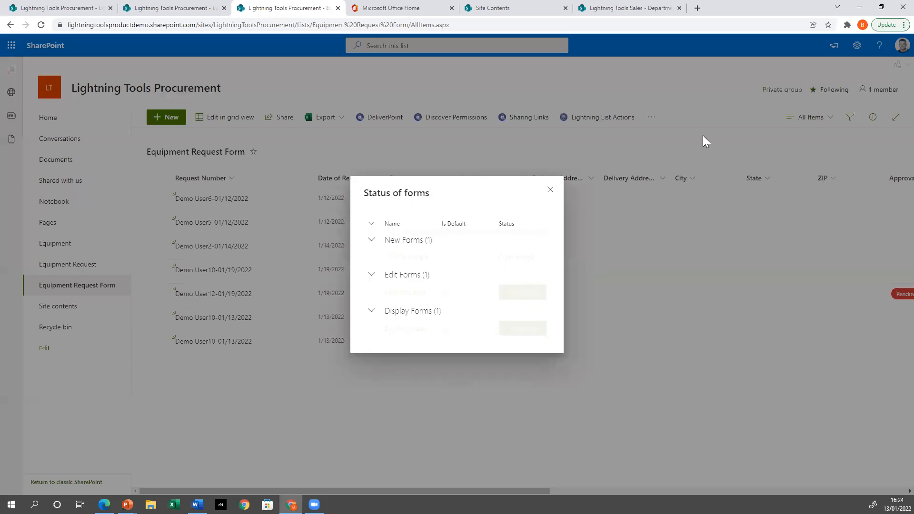
left_click(406, 245)
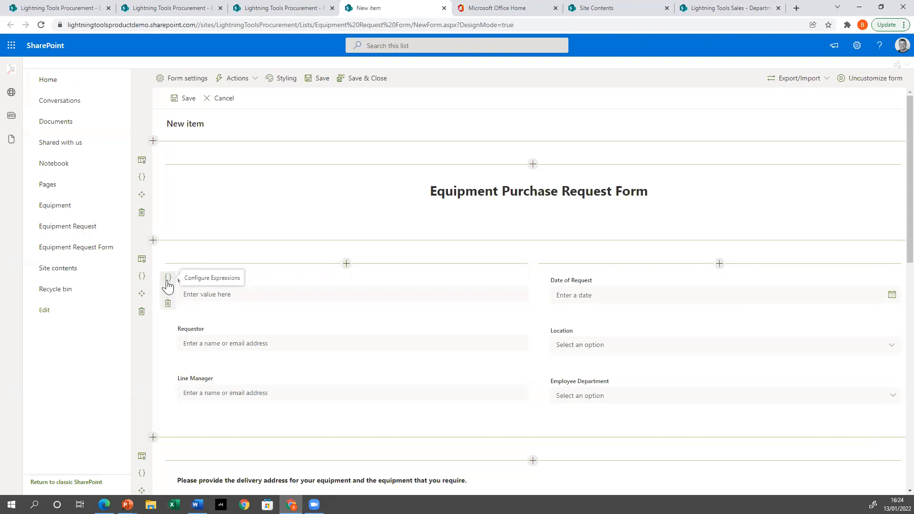
left_click(167, 278)
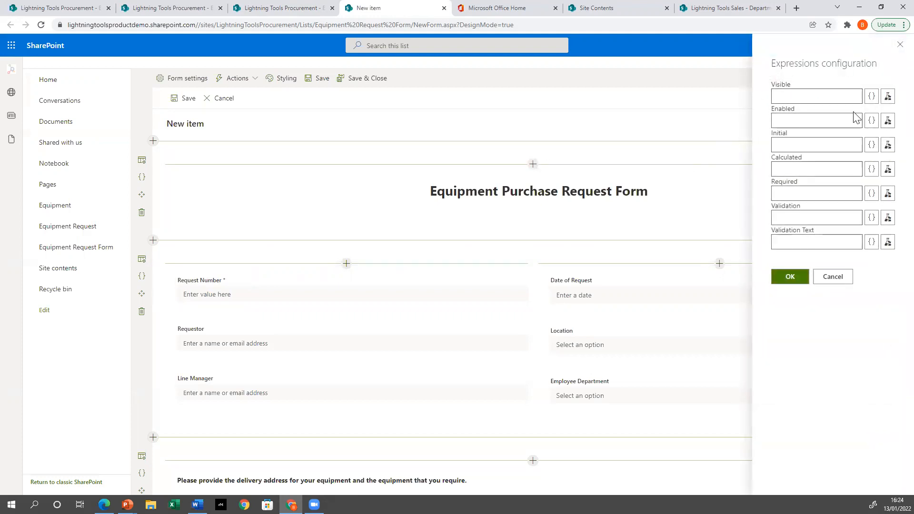
Examine the expression types available for Request Number and the classic expression builder for its calculated value.
left_click(794, 95)
left_click(801, 123)
left_click(802, 139)
left_click(831, 171)
left_click(790, 217)
left_click(871, 170)
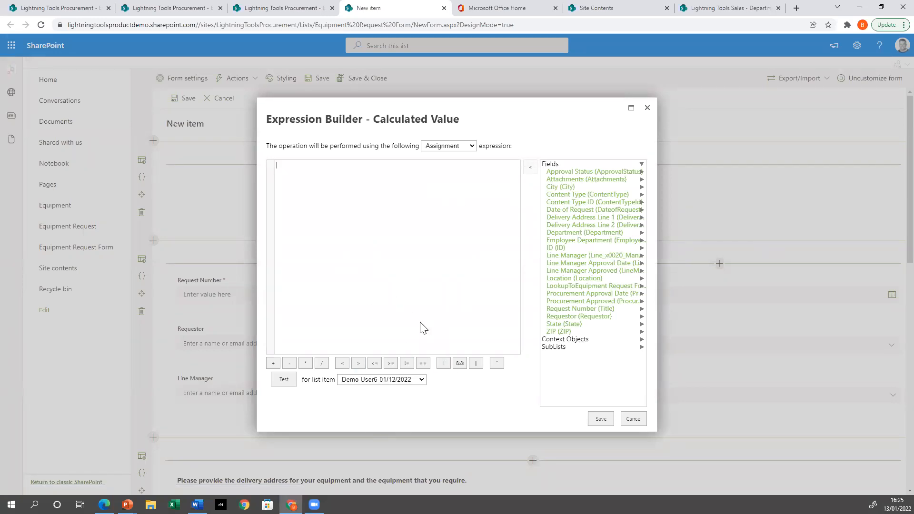
left_click(633, 419)
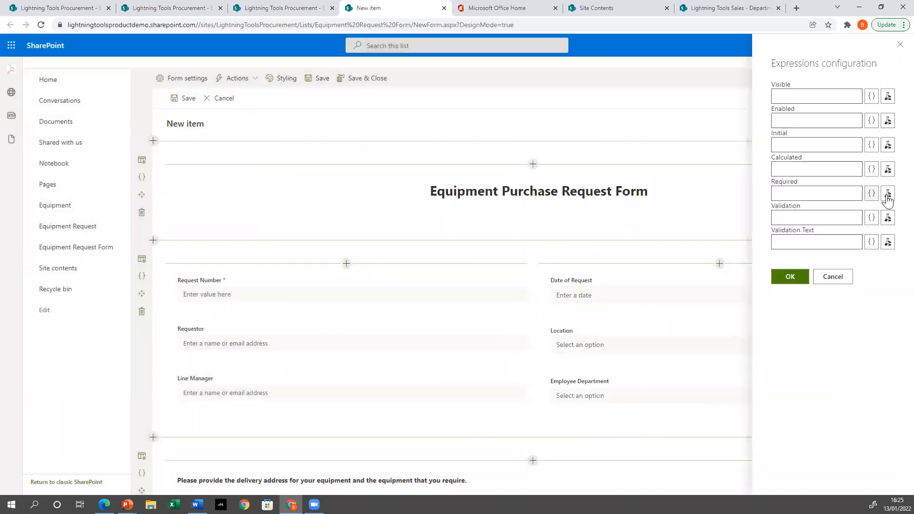
Build a template expression [[DateofRequest]]-[[Requestor]] for the Request Number field's calculated value.
left_click(887, 169)
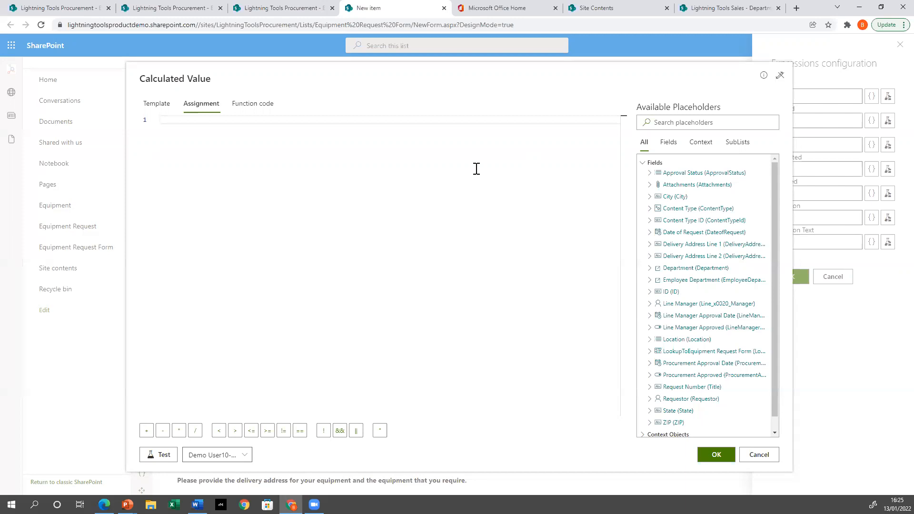
left_click(236, 149)
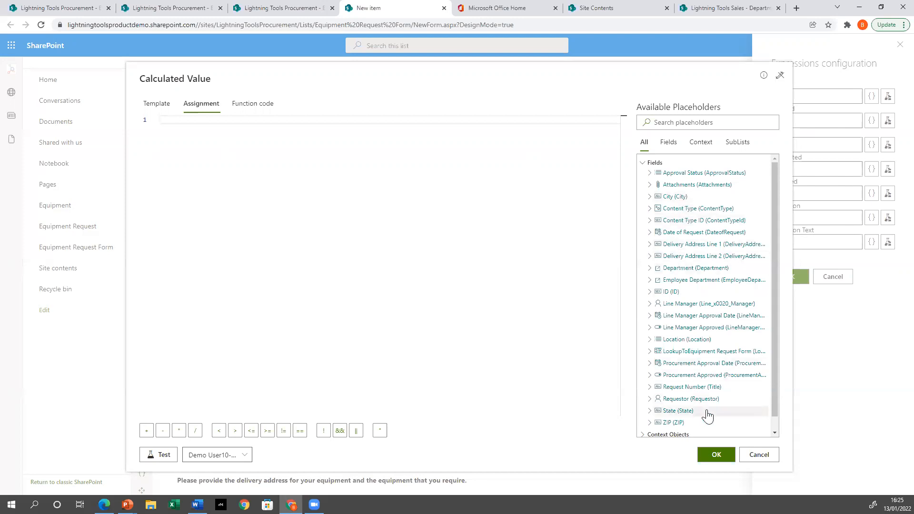
left_click(677, 401)
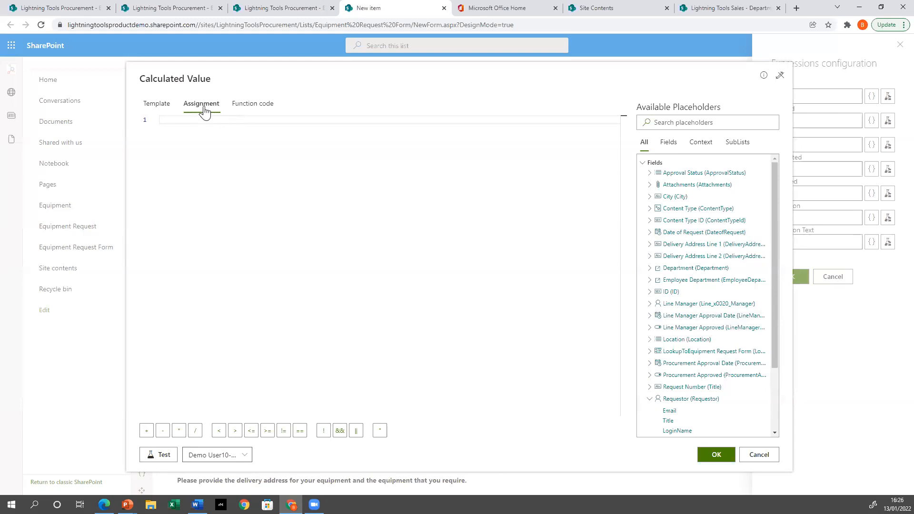
left_click(152, 109)
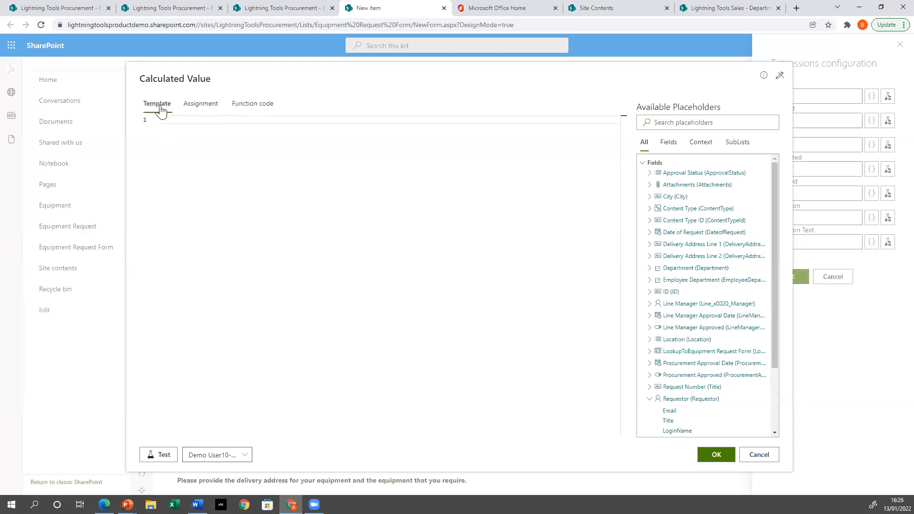
left_click(695, 236)
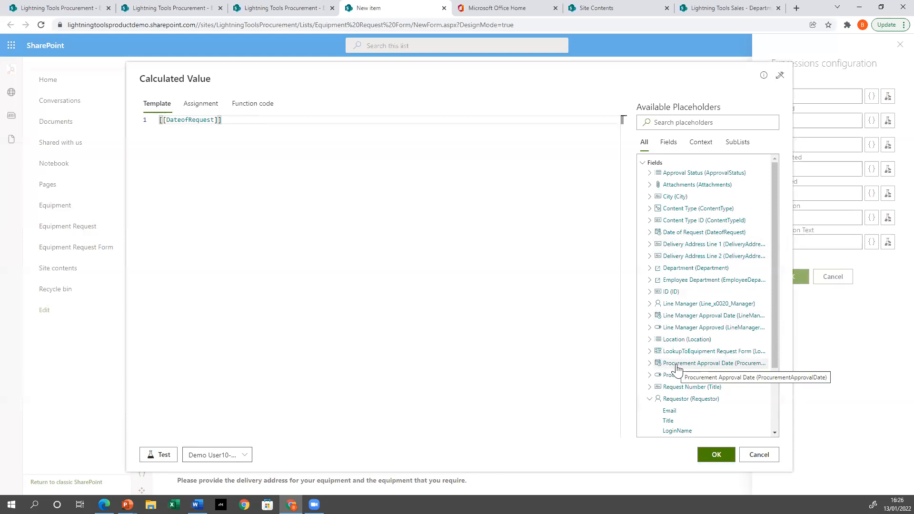
type("-")
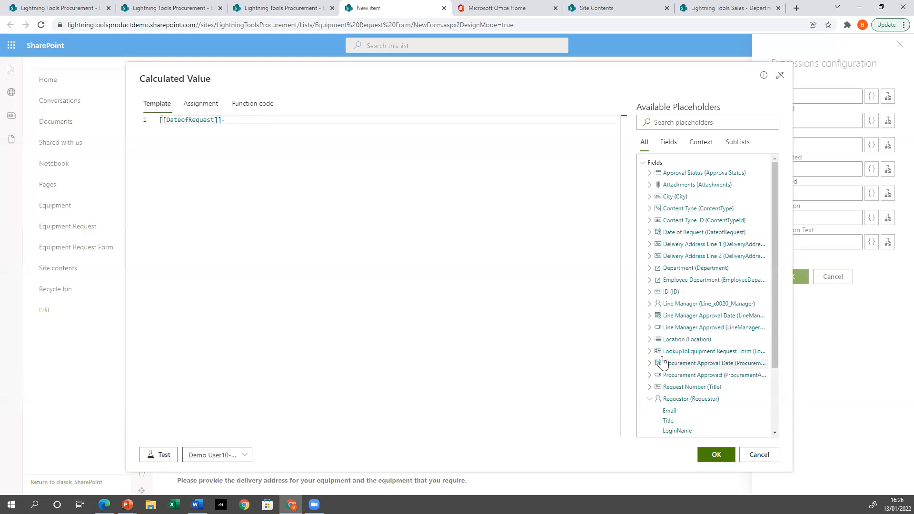
left_click(722, 403)
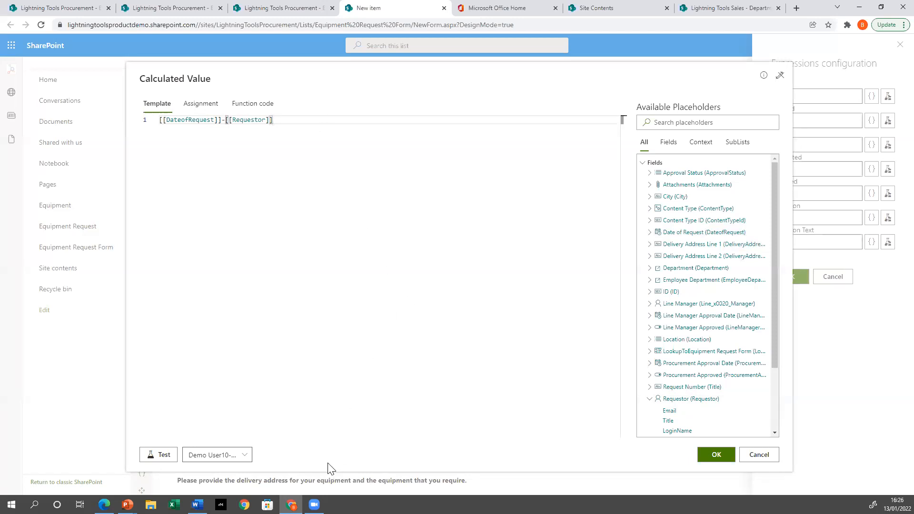
Test the calculated value template against an existing list item and apply it to the Request Number field.
left_click(245, 454)
left_click(229, 351)
left_click(164, 455)
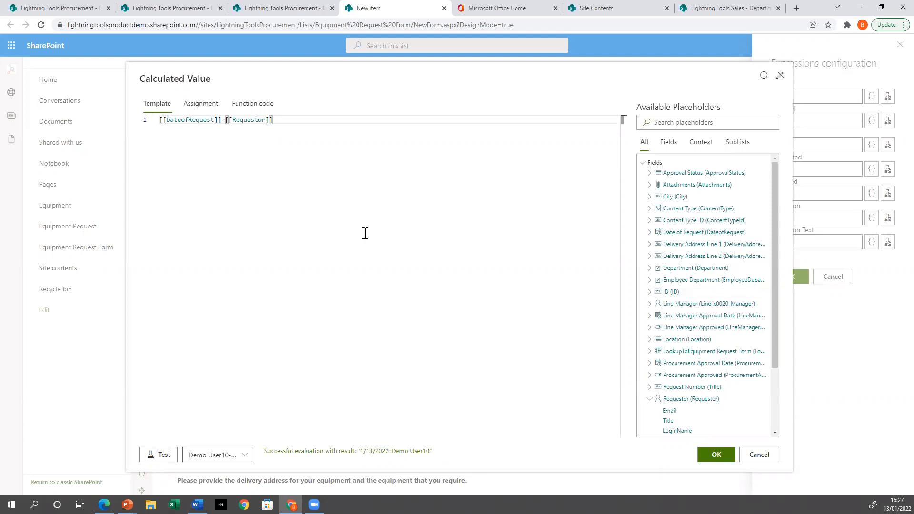
left_click(716, 455)
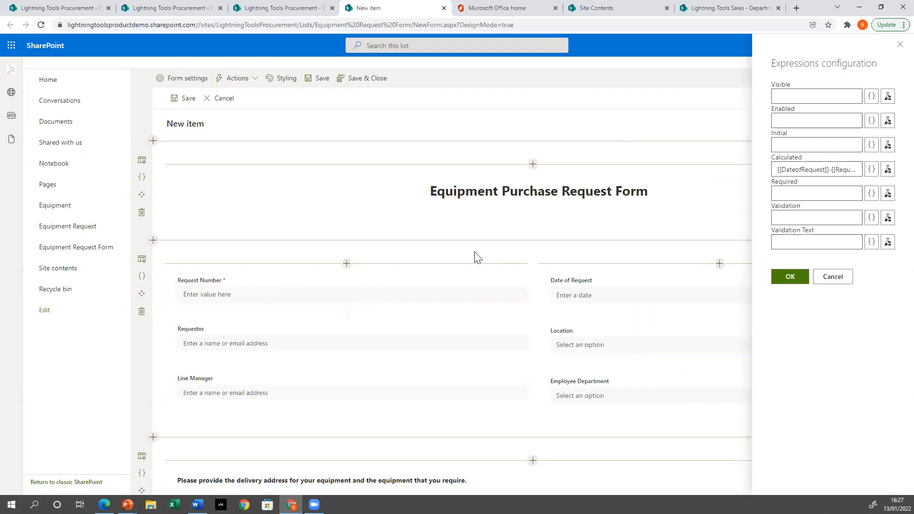
left_click(811, 121)
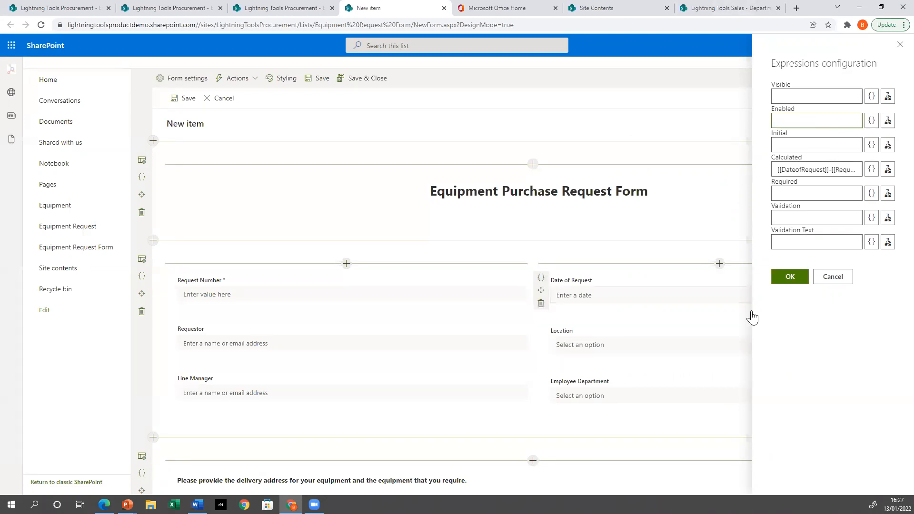
left_click(788, 276)
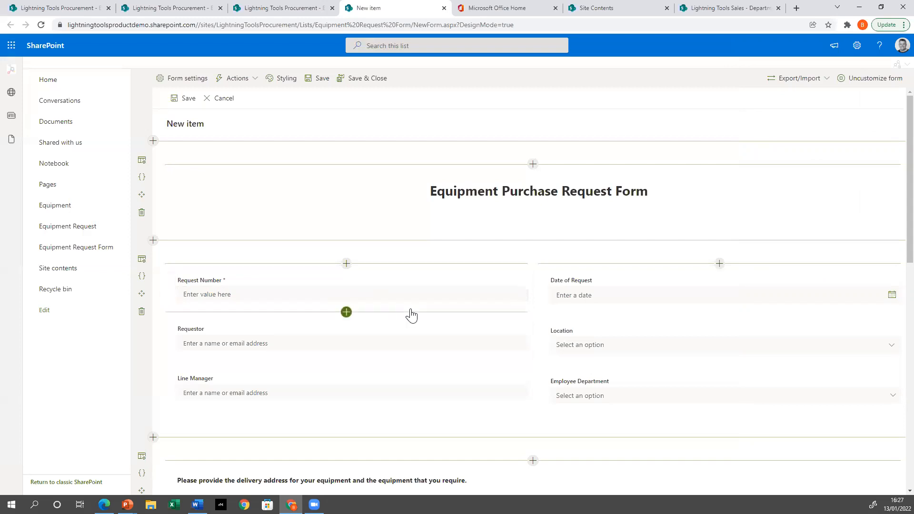
Set the Line Manager approval tab's Enabled condition to the assignment expression [[Line_x0020_Manager]], test it and apply the tab configuration.
scroll(410, 315, "down", 3)
scroll(412, 312, "down", 6)
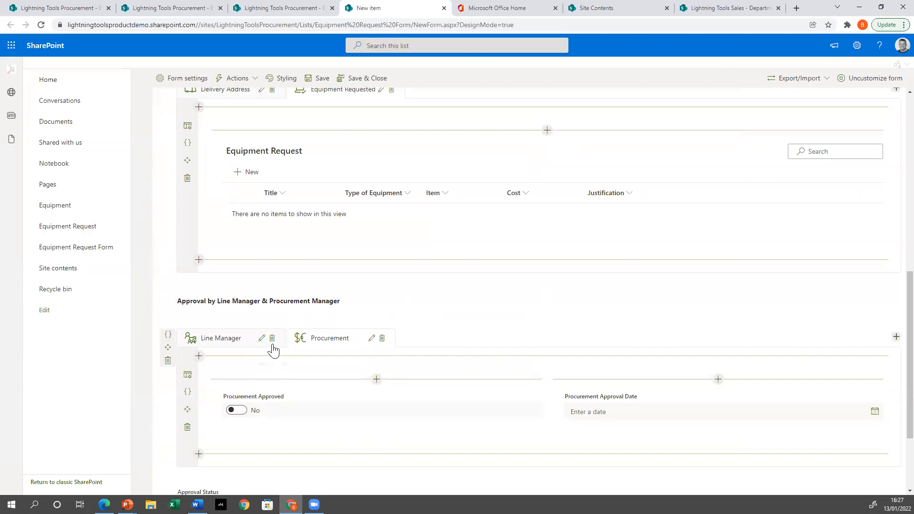
scroll(275, 355, "up", 8)
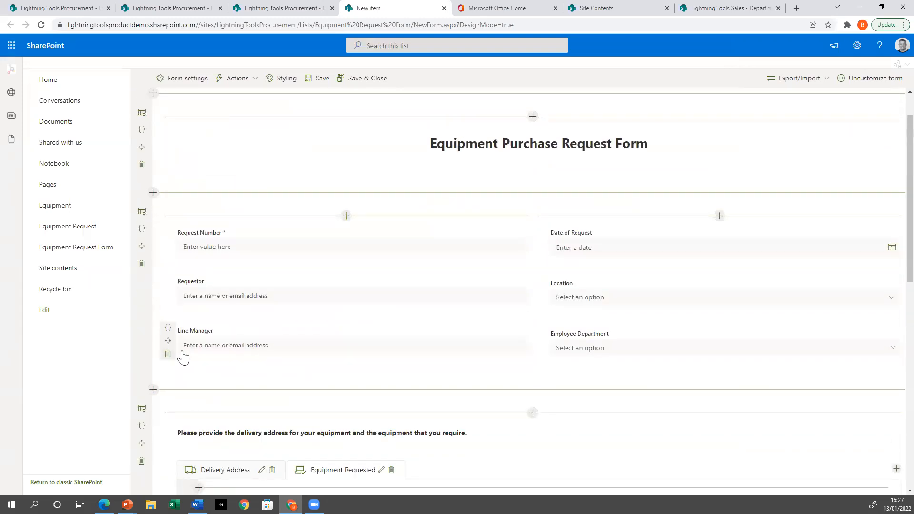
scroll(296, 387, "down", 8)
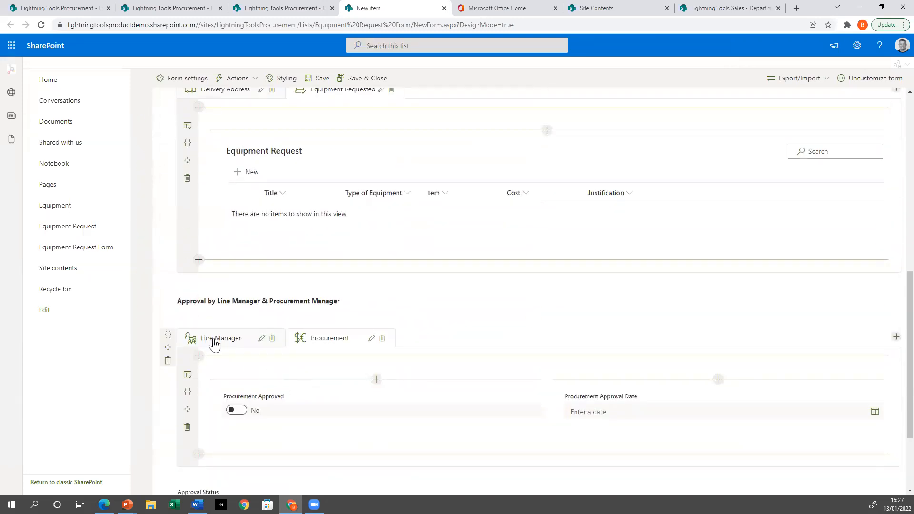
left_click(224, 342)
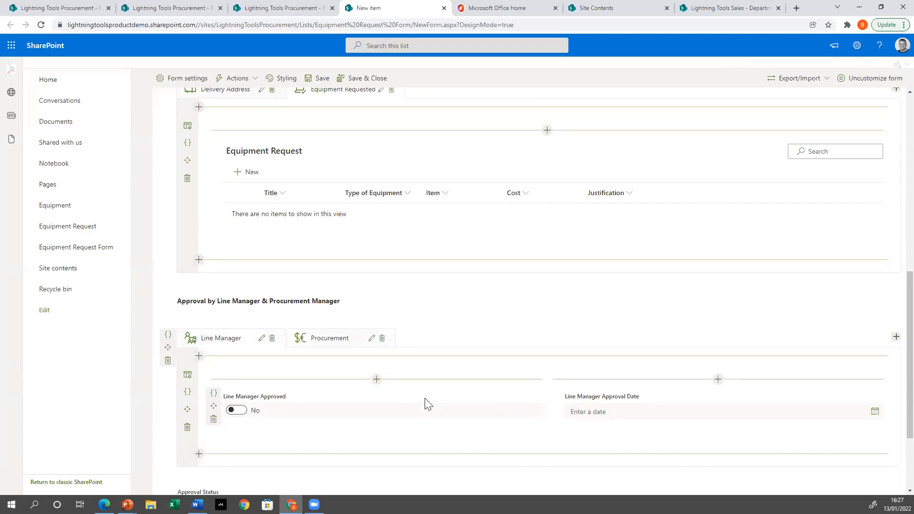
left_click(262, 340)
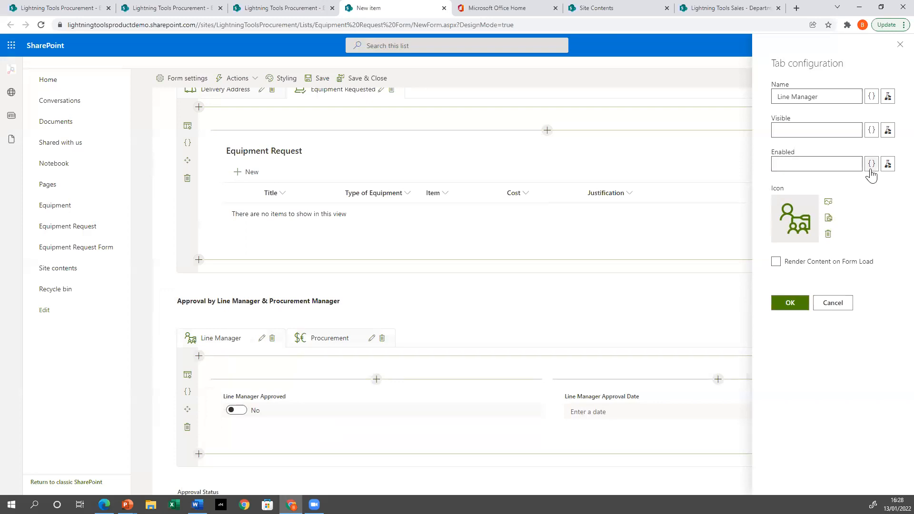
left_click(888, 166)
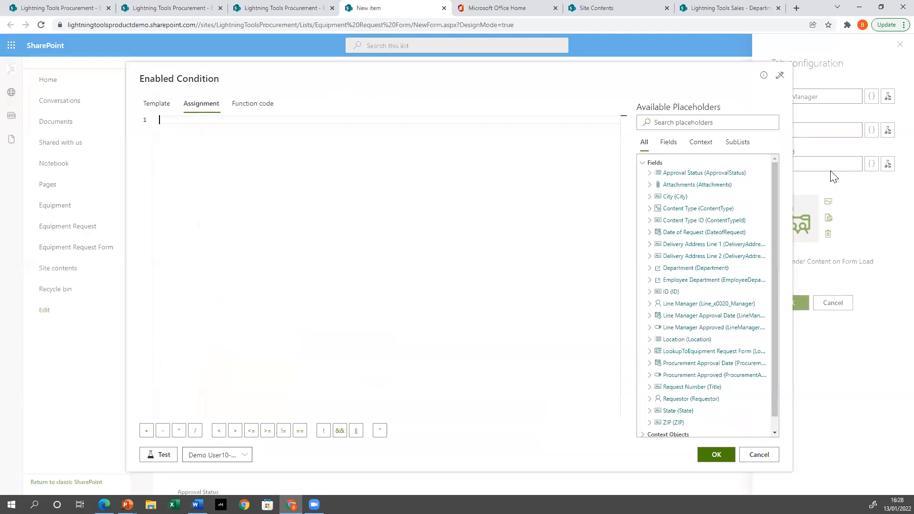
left_click(679, 307)
double_click(678, 307)
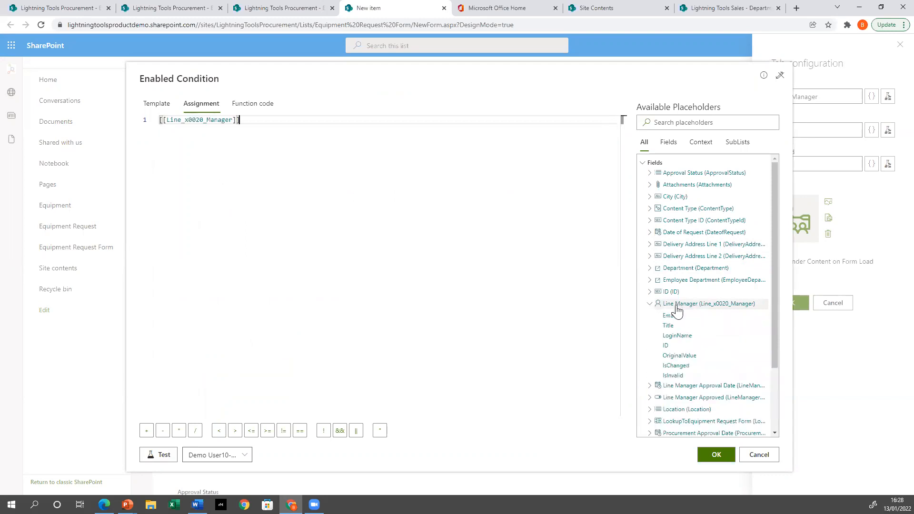
left_click(153, 460)
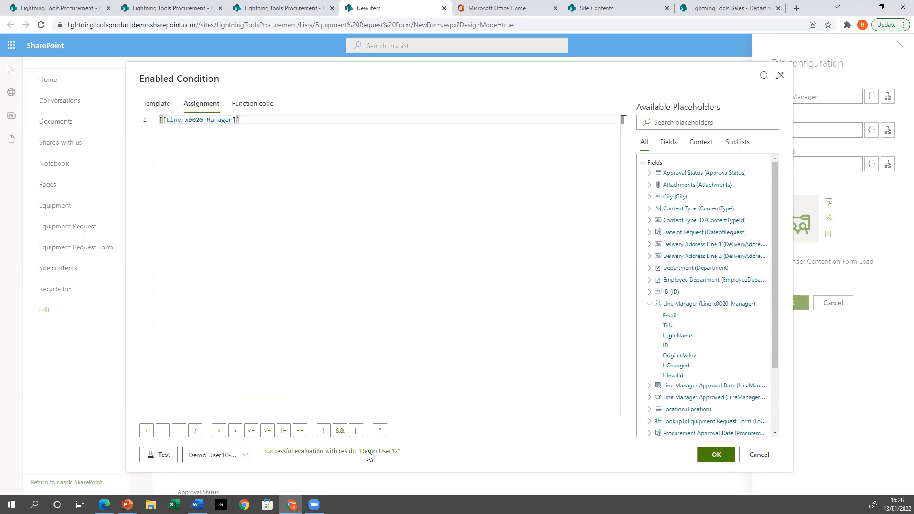
left_click(704, 457)
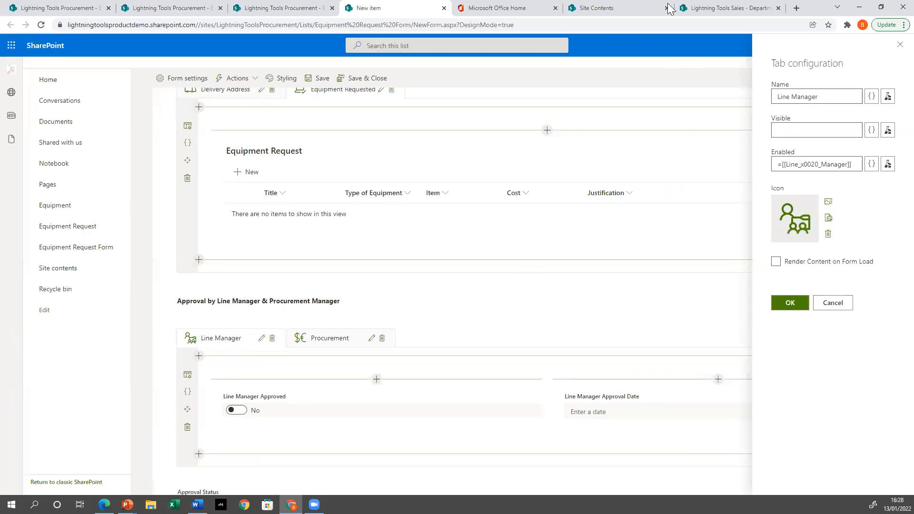
left_click(790, 304)
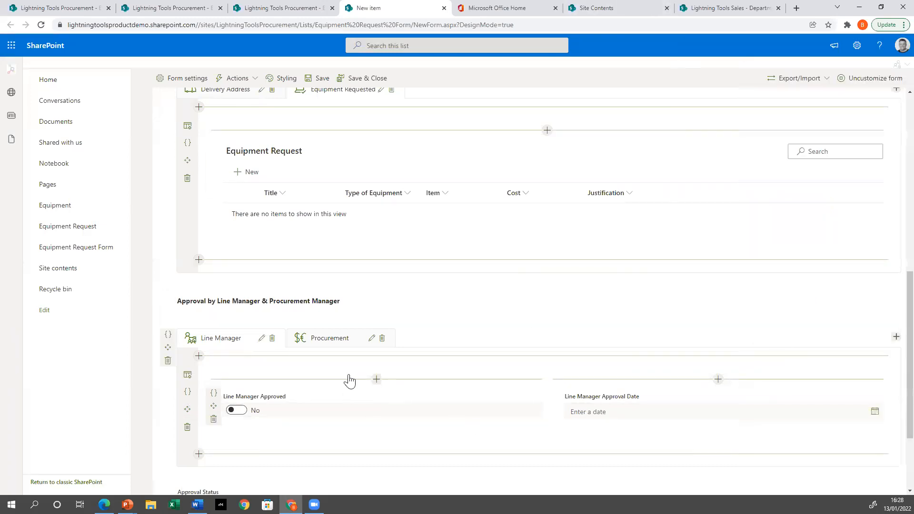
Open the Procurement approval tab's Enabled condition in the classic expression builder and browse the form, page and user context objects.
left_click(346, 343)
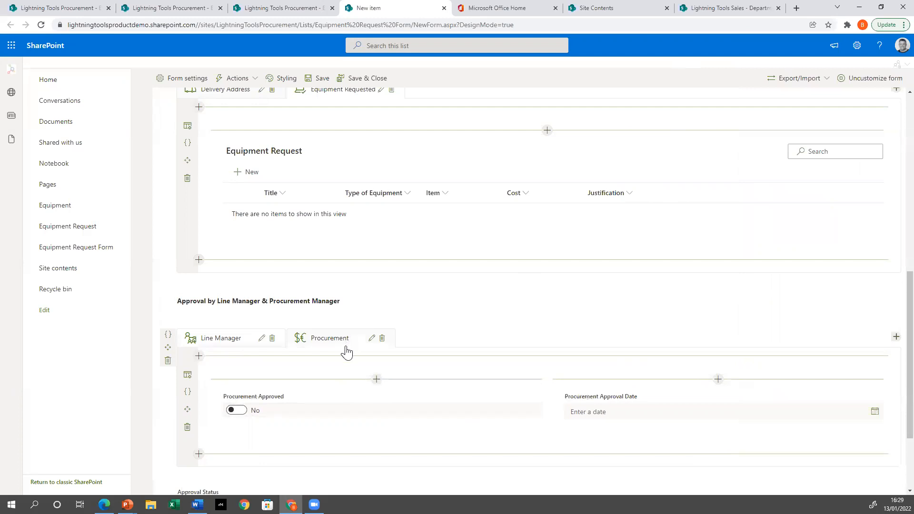
left_click(171, 335)
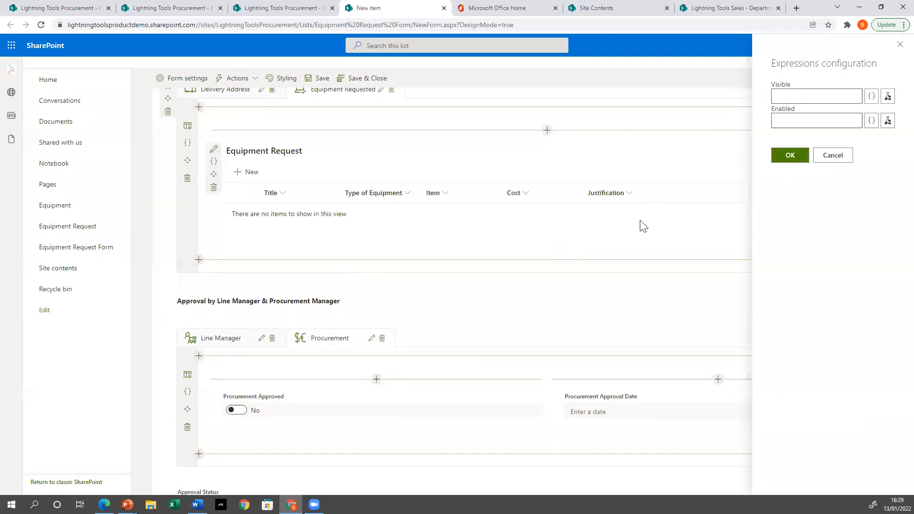
left_click(872, 122)
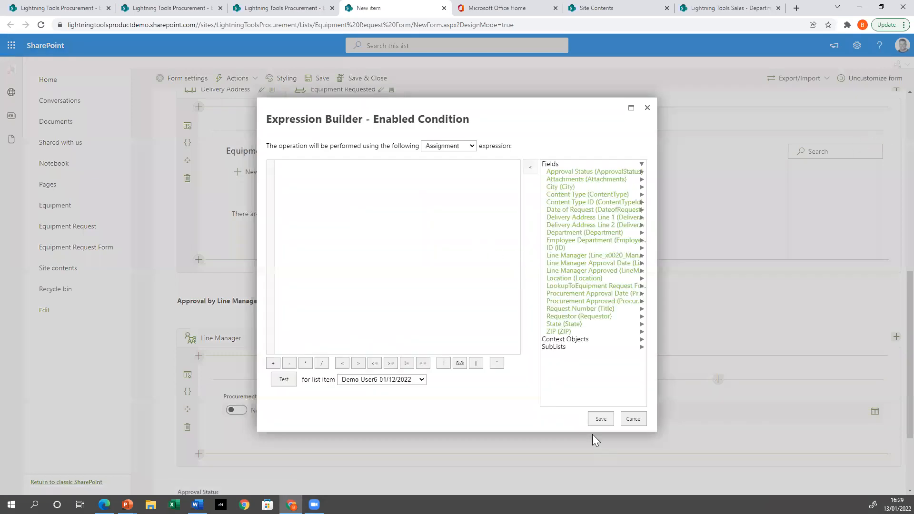
left_click(585, 342)
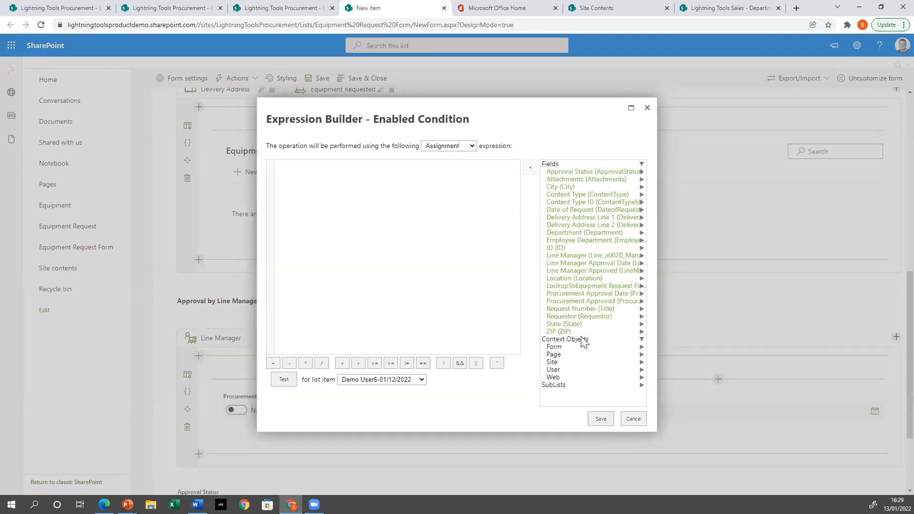
left_click(571, 348)
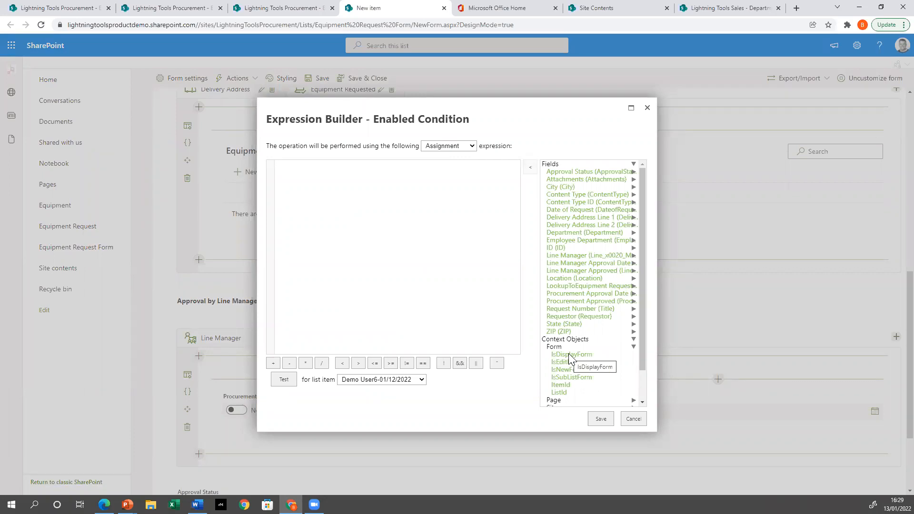
left_click(599, 347)
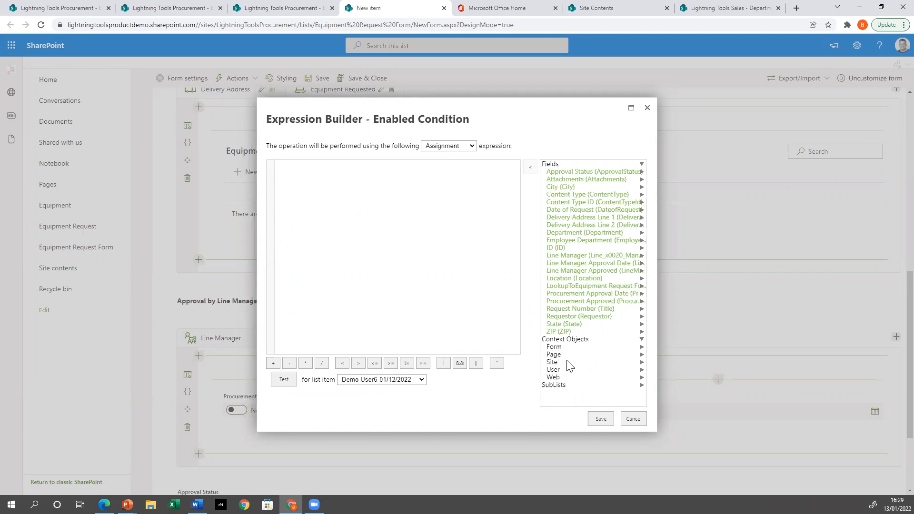
left_click(569, 355)
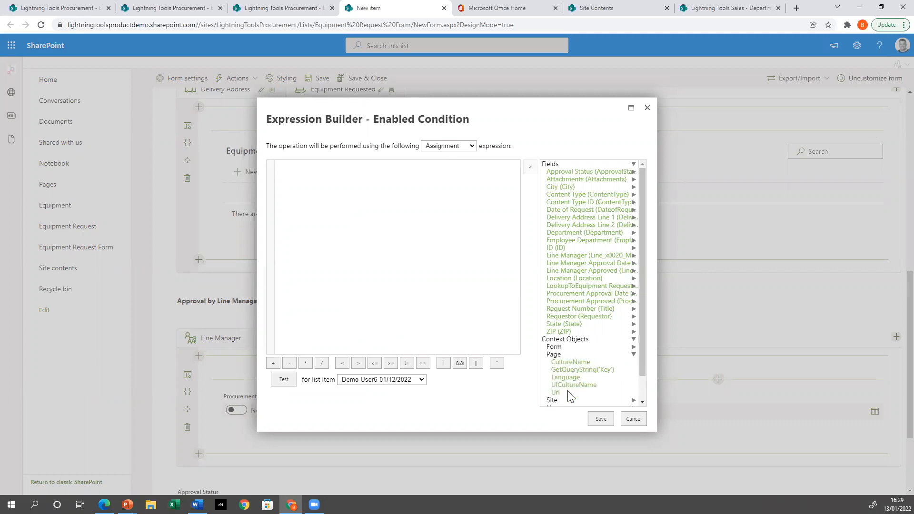
left_click(587, 355)
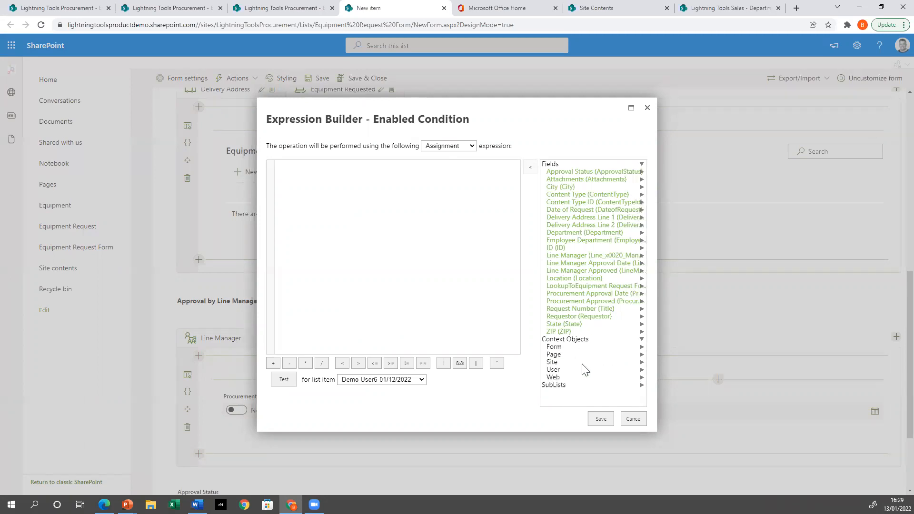
left_click(557, 370)
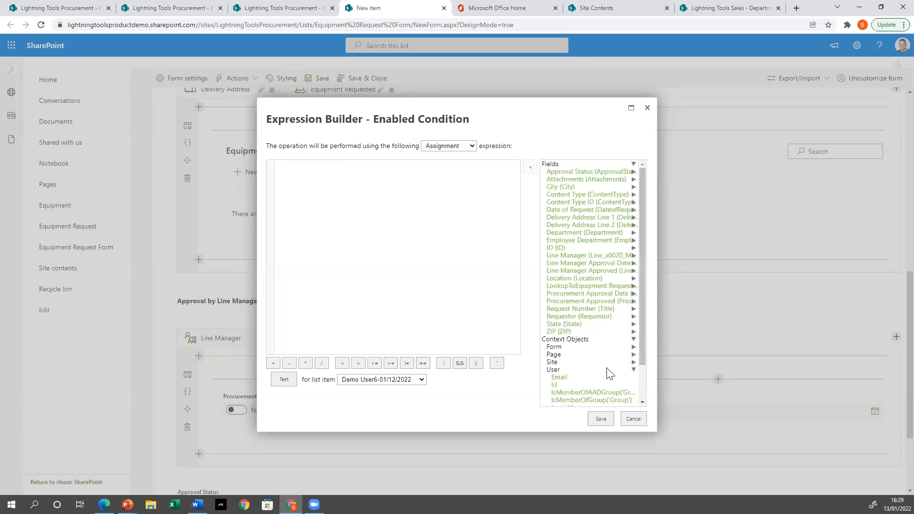
scroll(606, 381, "down", 1)
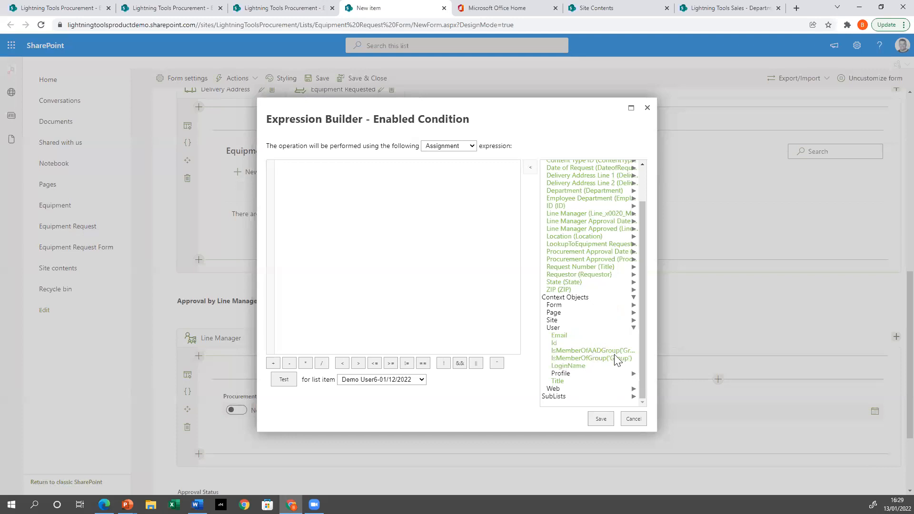
double_click(586, 359)
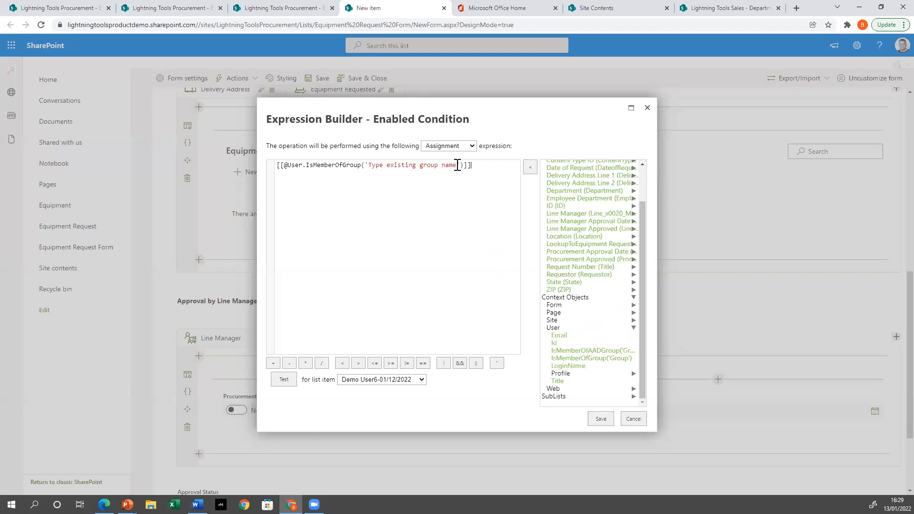
left_click_drag(457, 165, 371, 166)
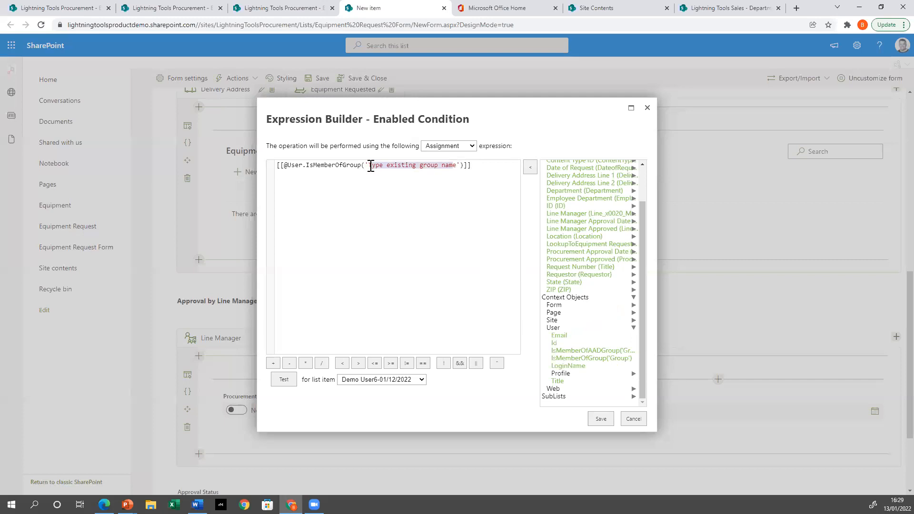
key("BackSpace")
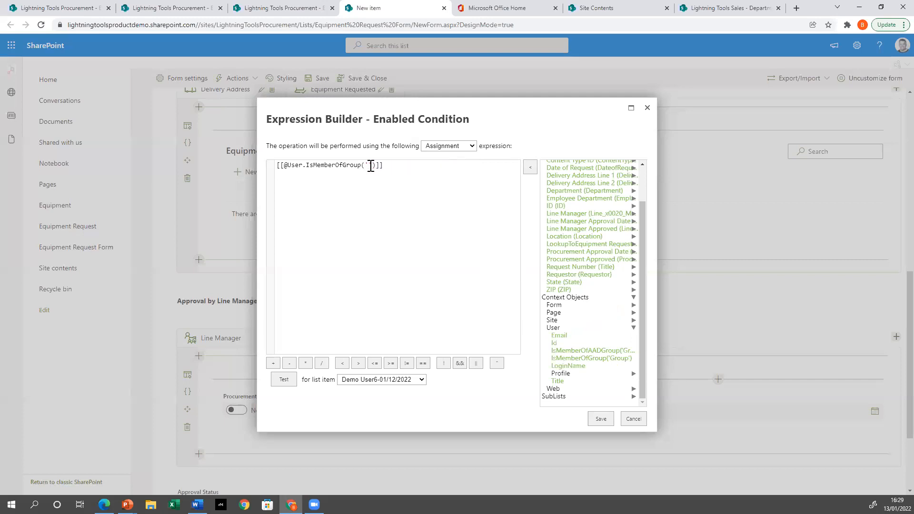
type("Procurement")
left_click(447, 170)
left_click(278, 379)
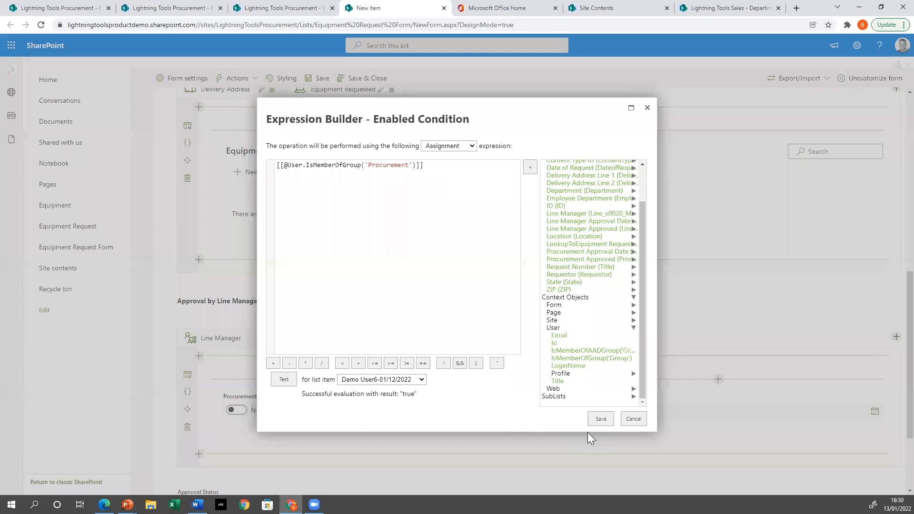
left_click(601, 419)
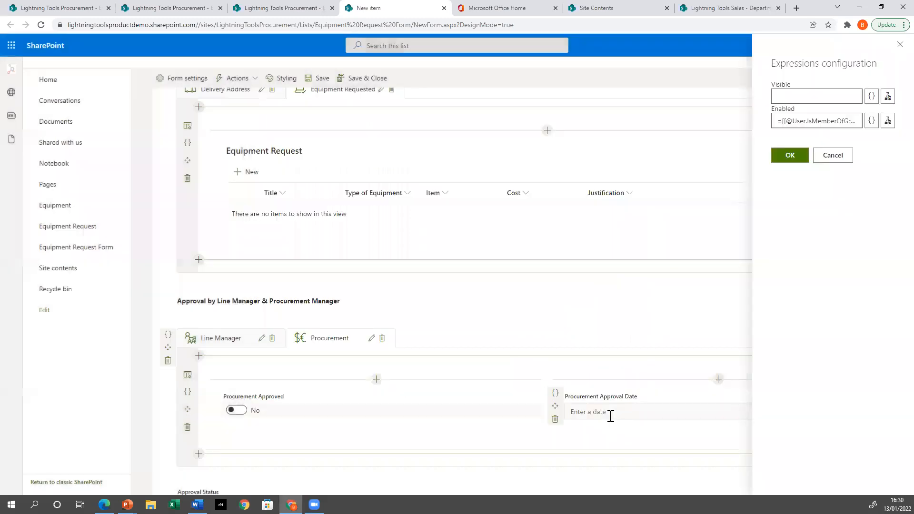
left_click(786, 157)
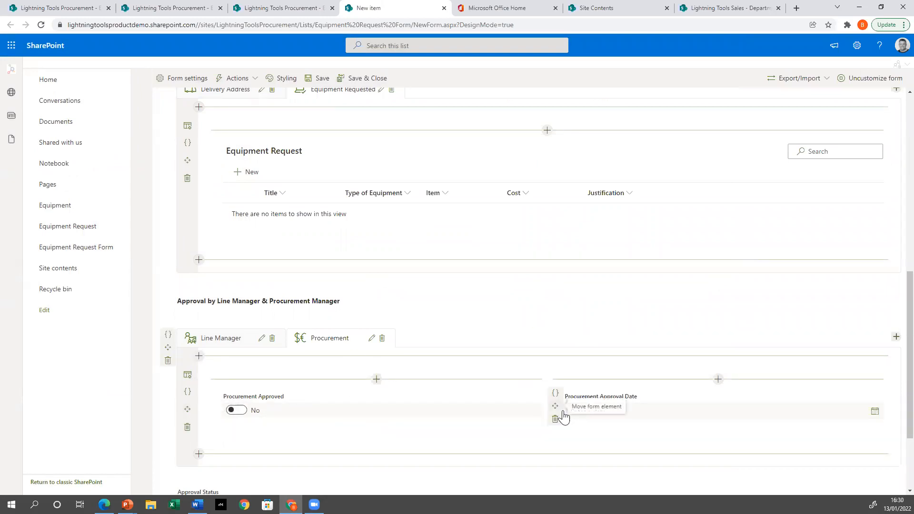
Examine the form's Form Load actions for pre-form and after-form load, and leave them unconfigured.
scroll(520, 402, "down", 3)
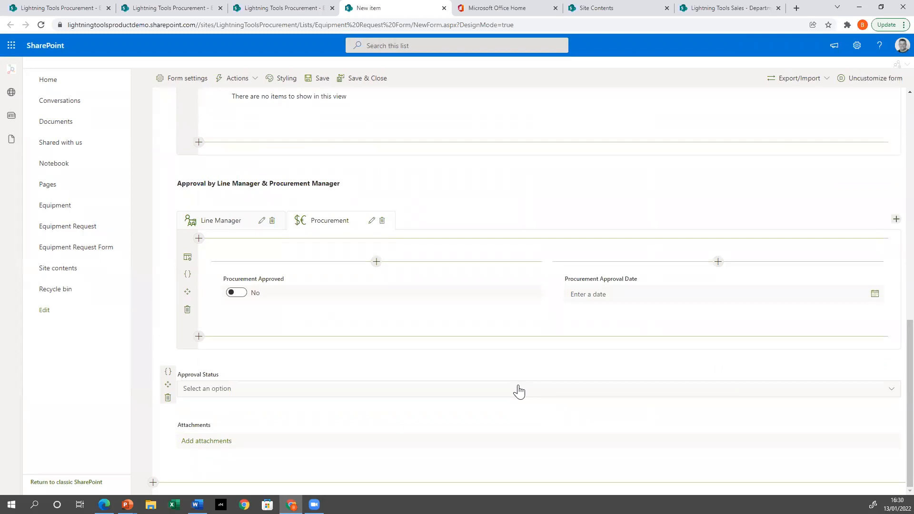
scroll(510, 382, "up", 3)
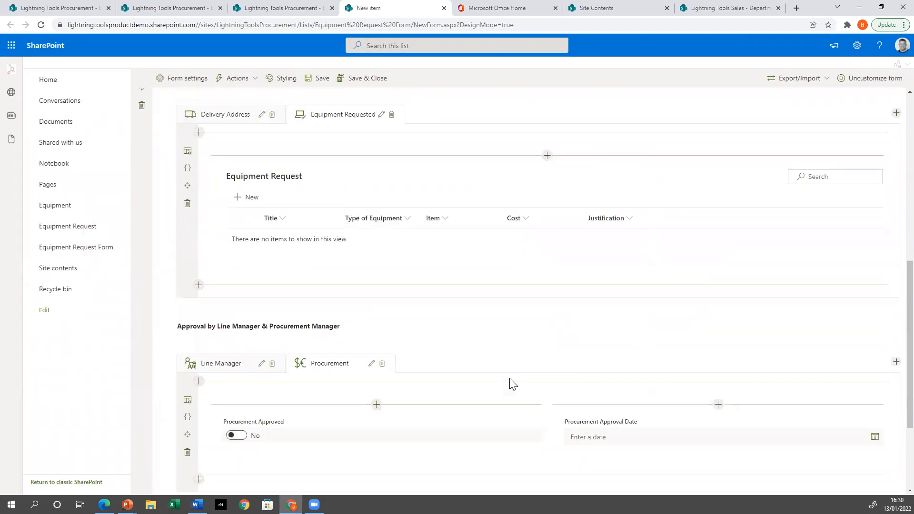
scroll(463, 343, "up", 8)
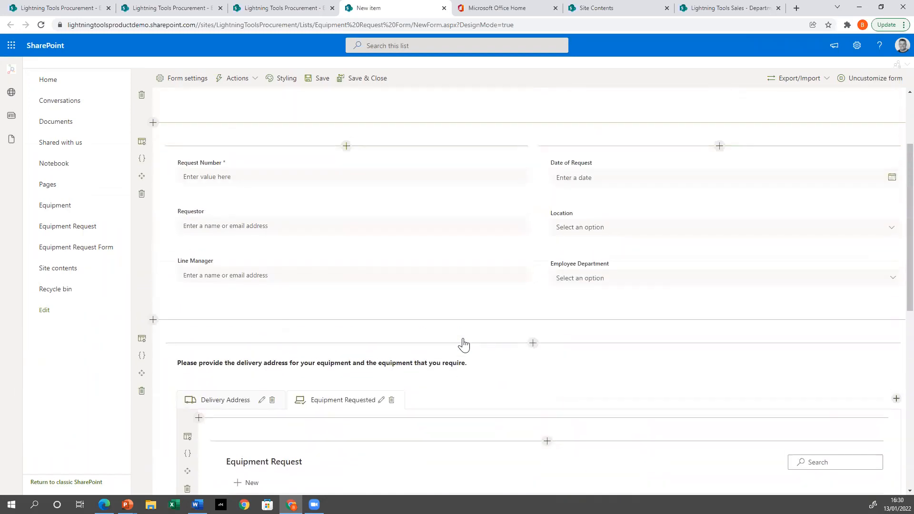
scroll(440, 344, "up", 1)
left_click(245, 79)
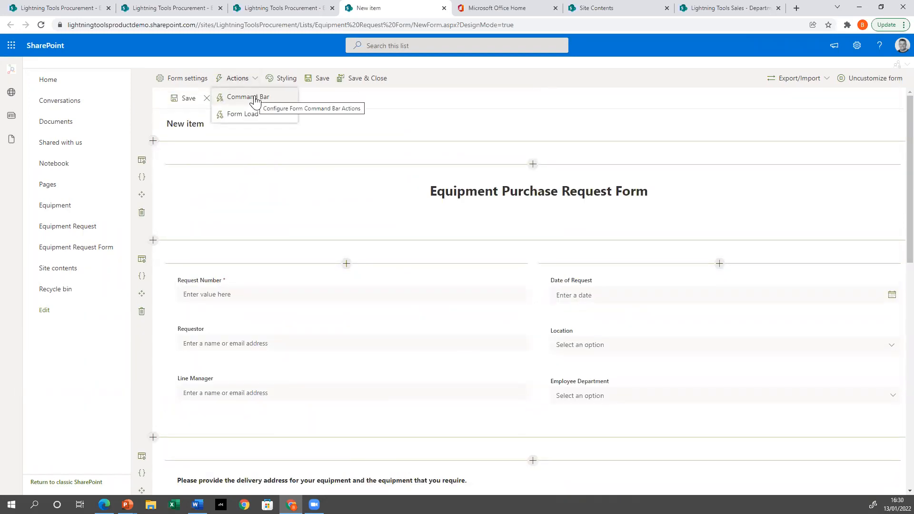
left_click(275, 118)
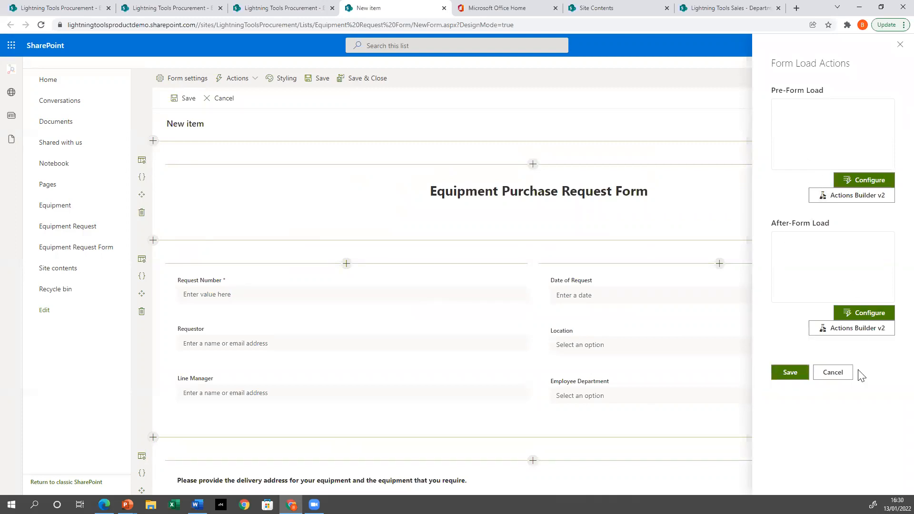
left_click(837, 373)
Create a new command bar action with the display name Submit and the right-pointing send icon.
left_click(258, 80)
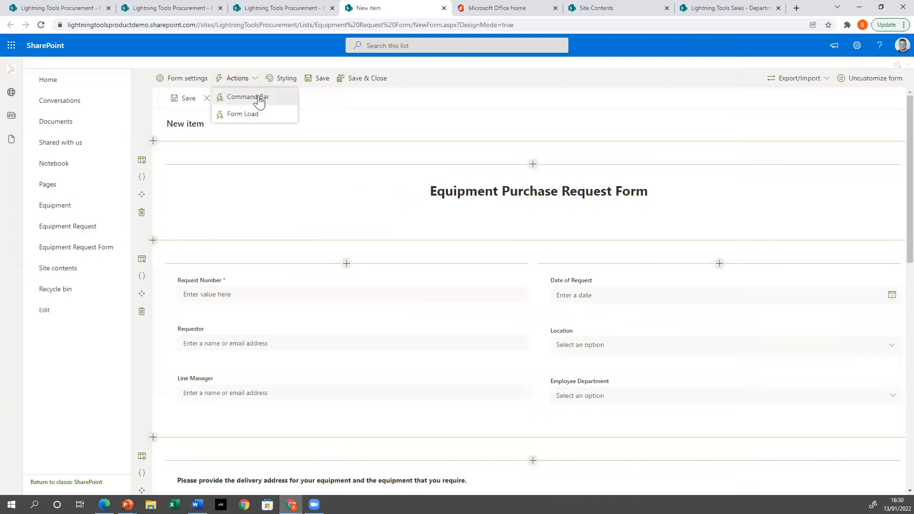
left_click(259, 95)
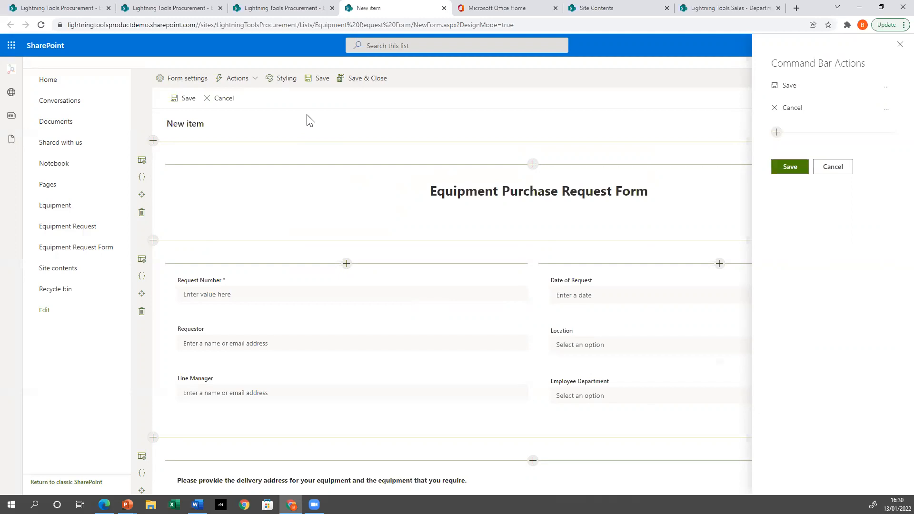
left_click(776, 132)
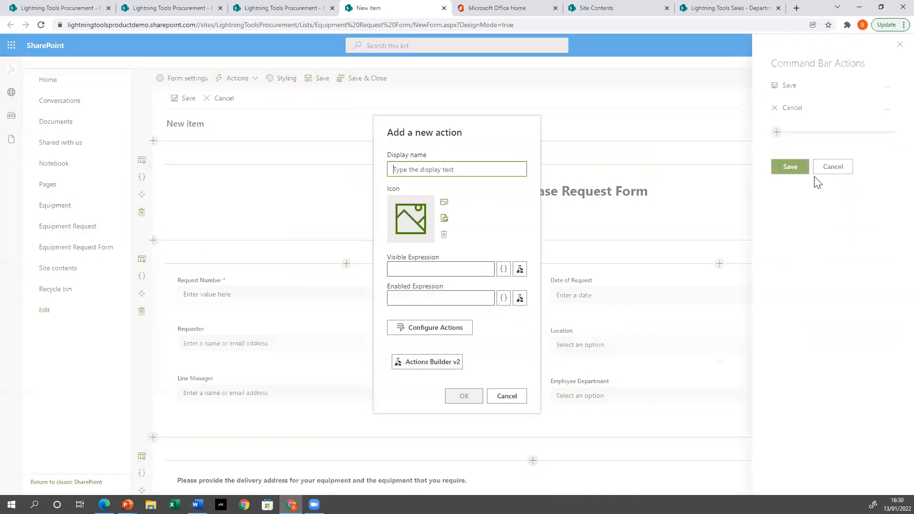
type("Submit")
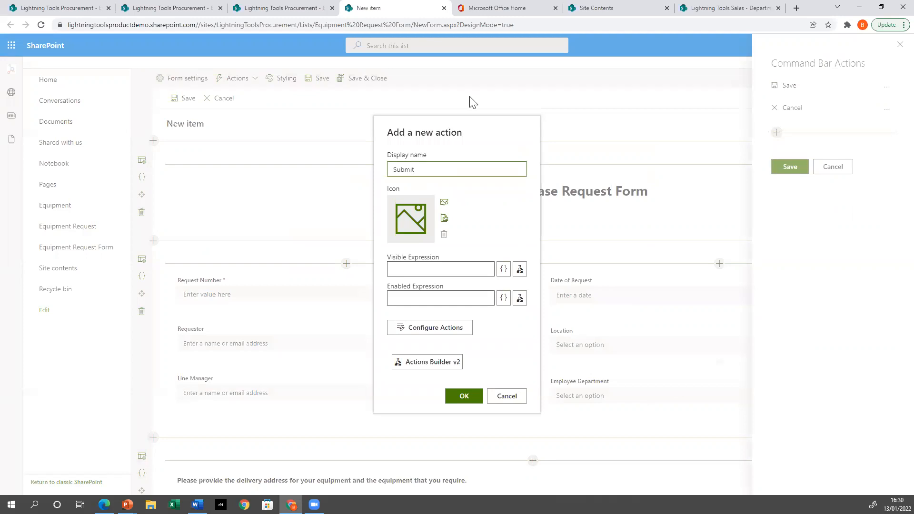
left_click(476, 210)
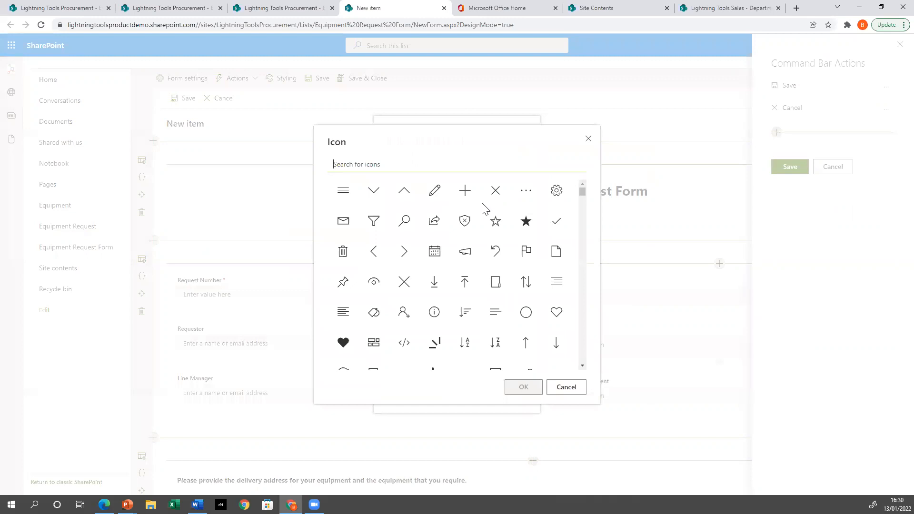
type("send")
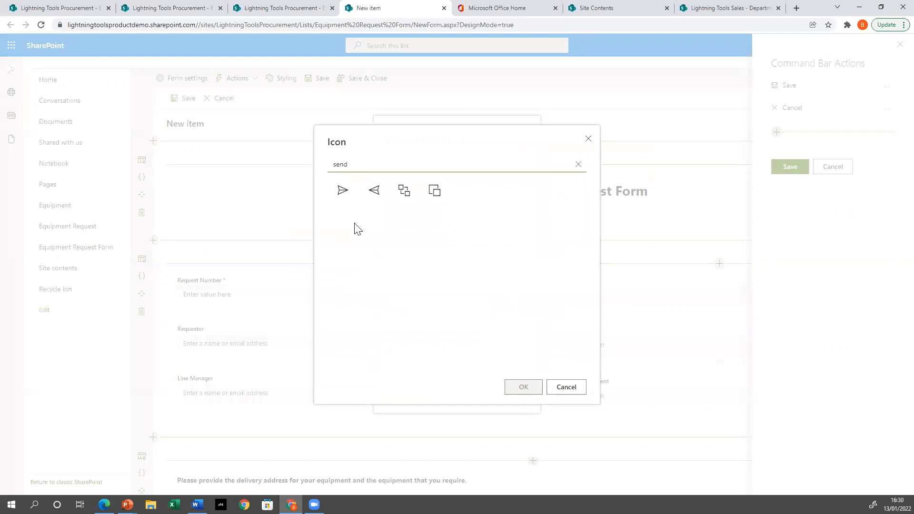
left_click(340, 200)
left_click(524, 387)
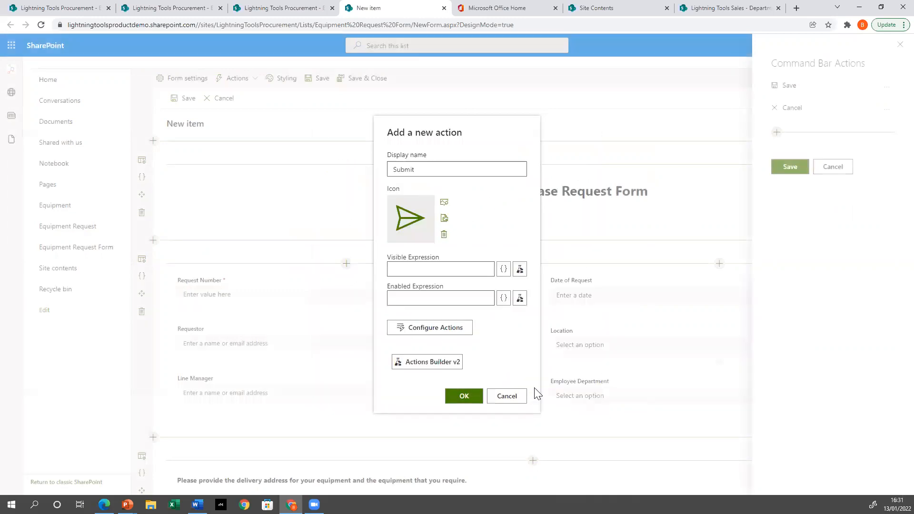
Add a Save Form action followed by a Send Mail action to Submit in the classic Actions Builder.
left_click(447, 364)
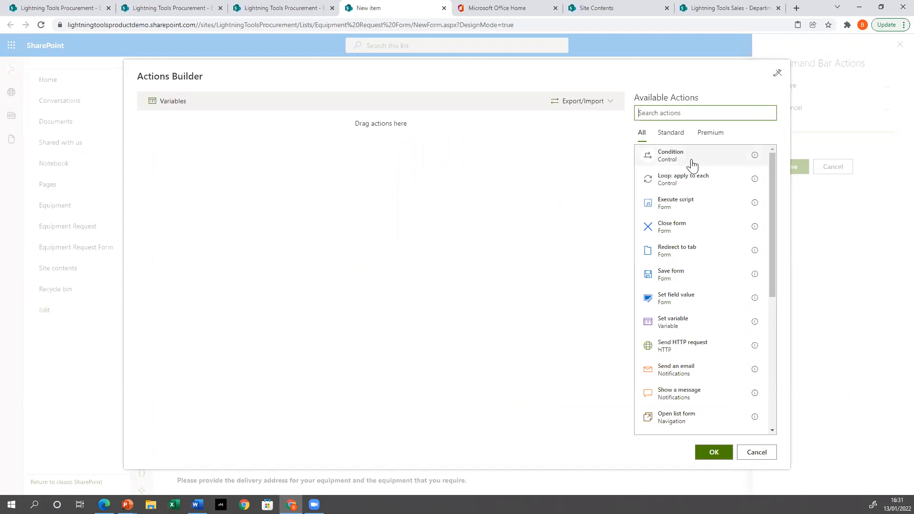
left_click(757, 452)
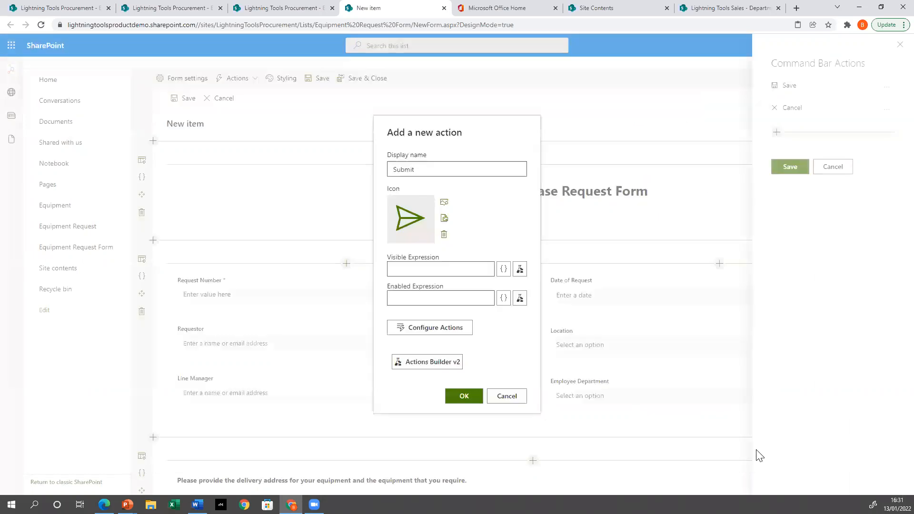
left_click(428, 333)
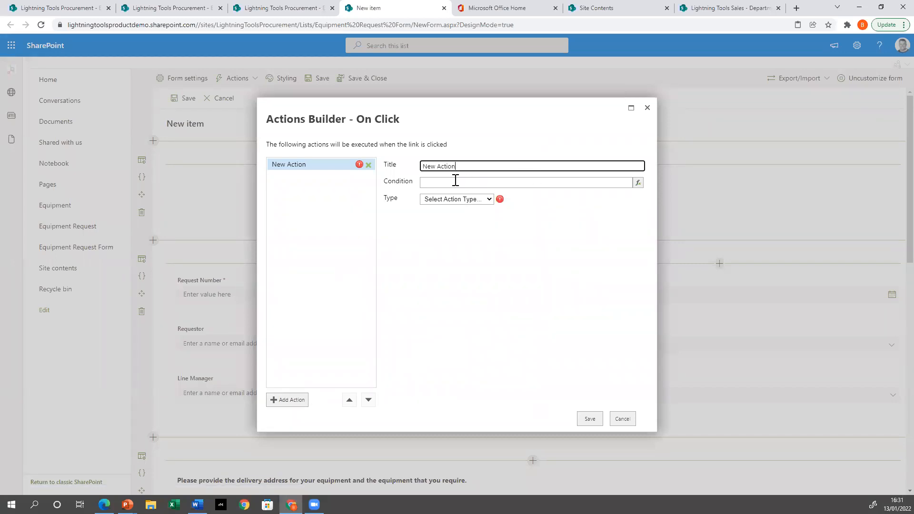
left_click(483, 201)
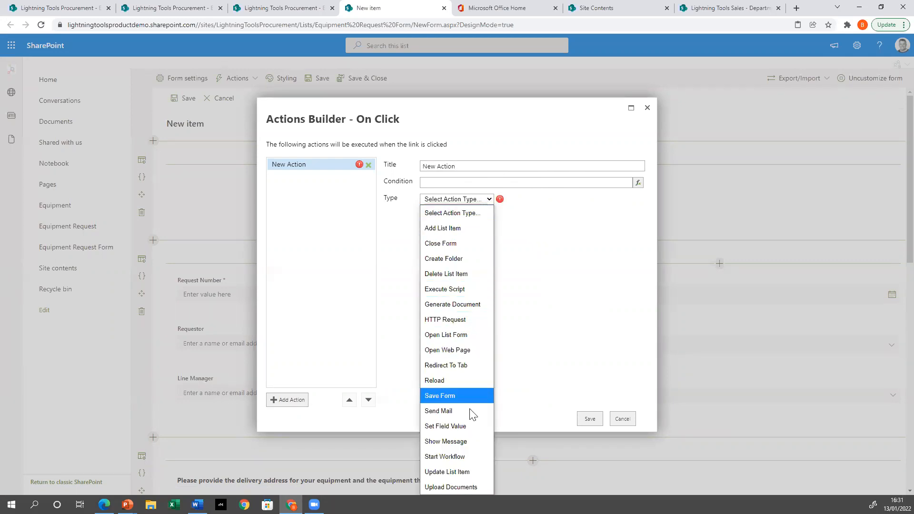
left_click(442, 398)
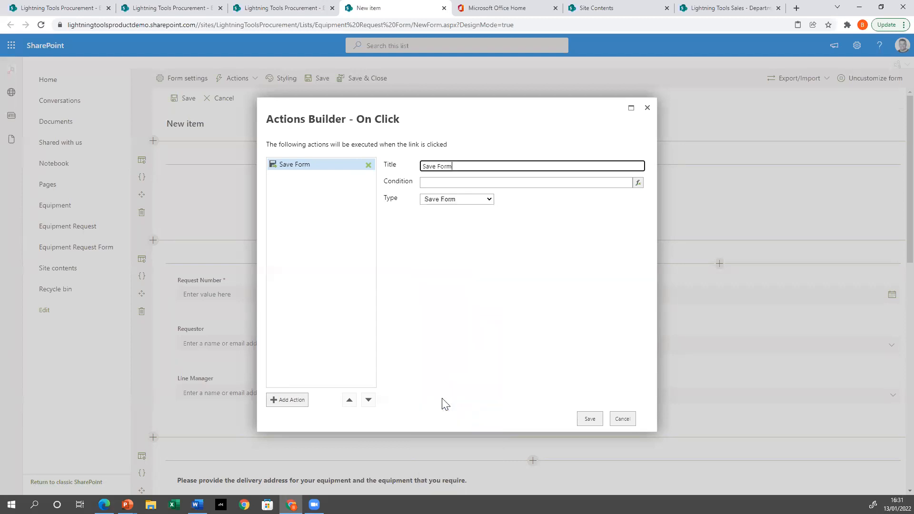
left_click(448, 200)
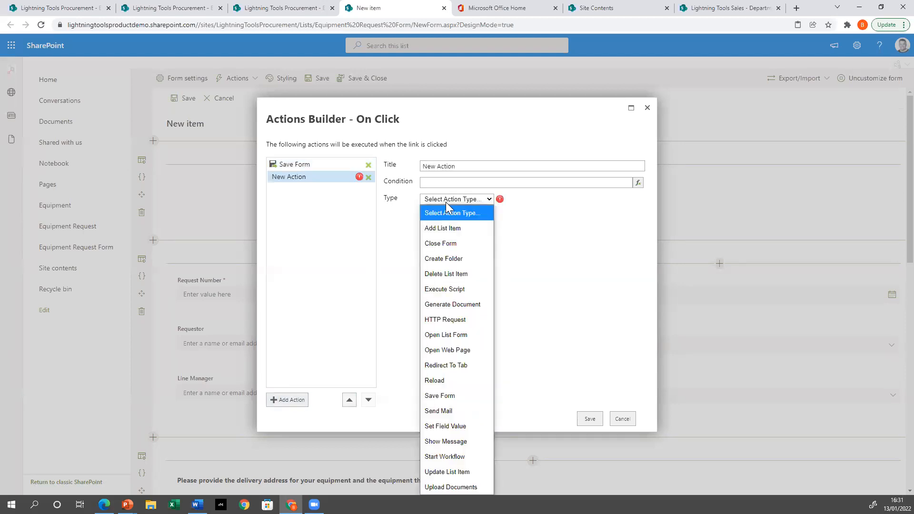
left_click(469, 406)
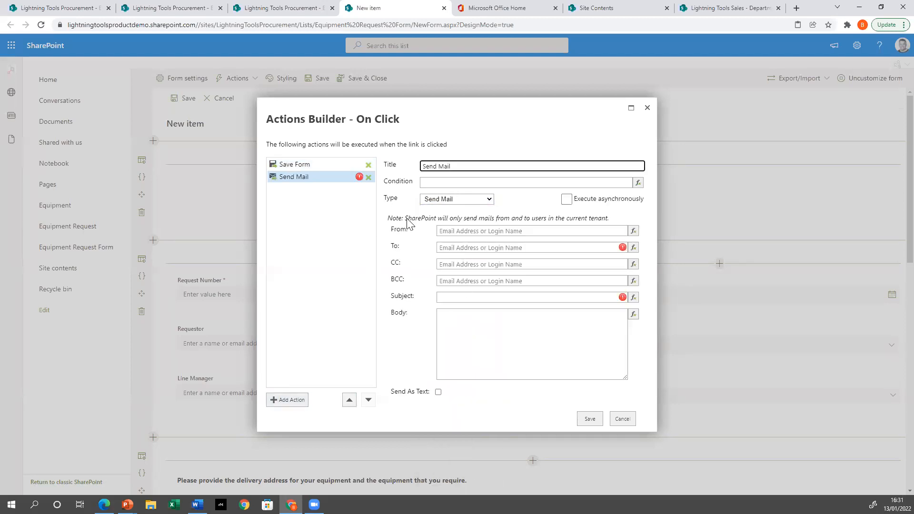
Add a Show Message action after Send Mail in Submit's action list.
left_click(299, 401)
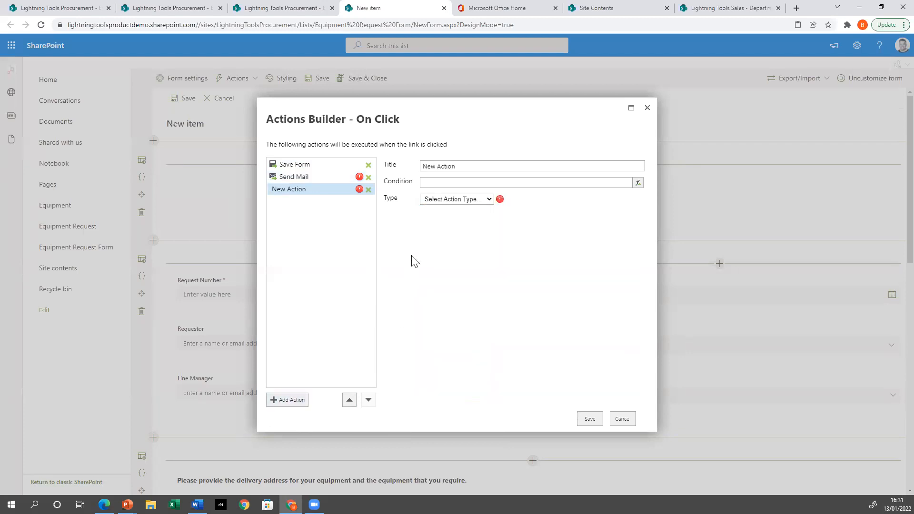
left_click(455, 200)
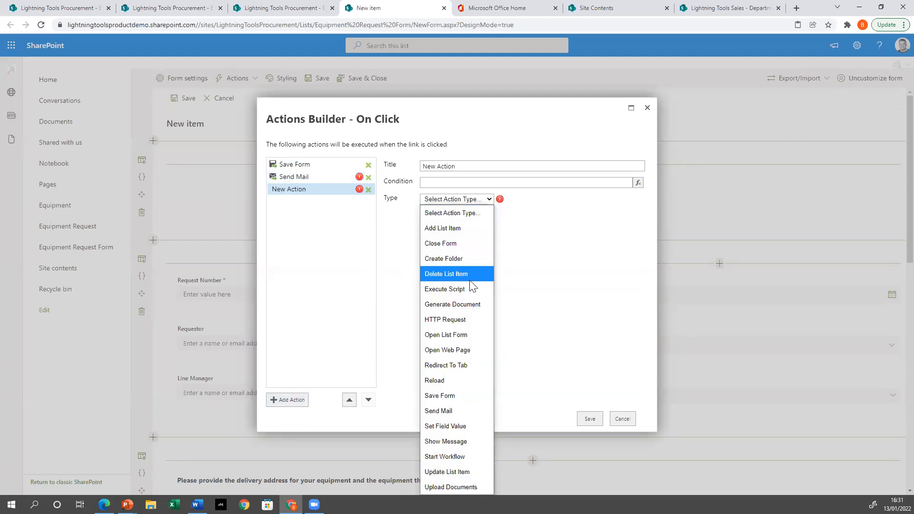
left_click(474, 440)
Add a Set Field Value action to Submit that sets the Approval Status form field to Pending.
left_click(289, 400)
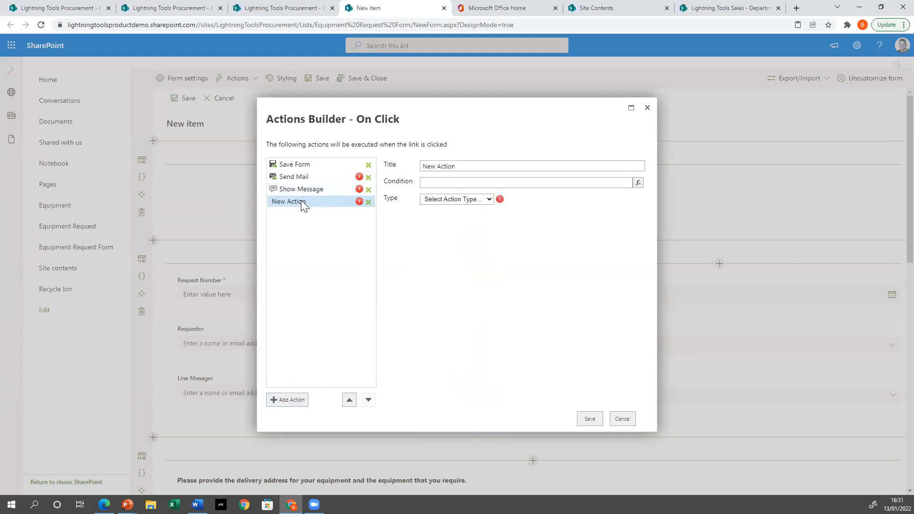
left_click(474, 200)
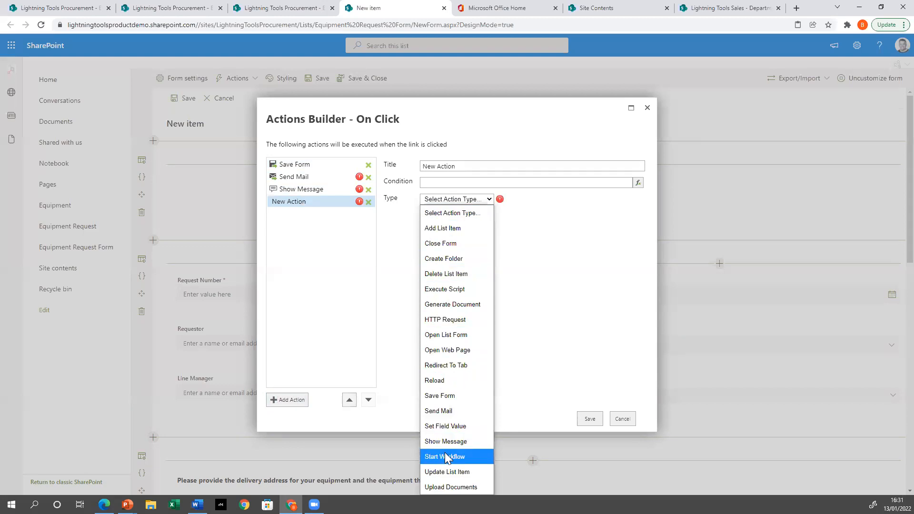
left_click(443, 426)
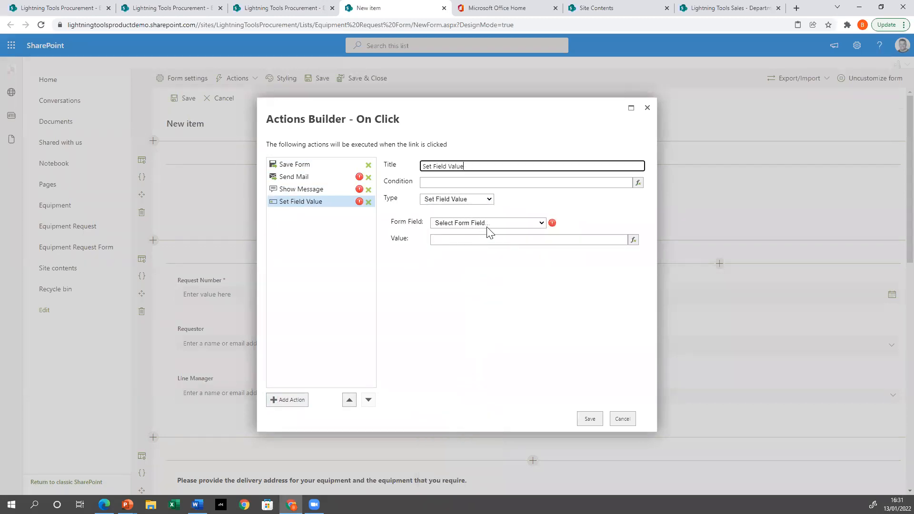
left_click(489, 230)
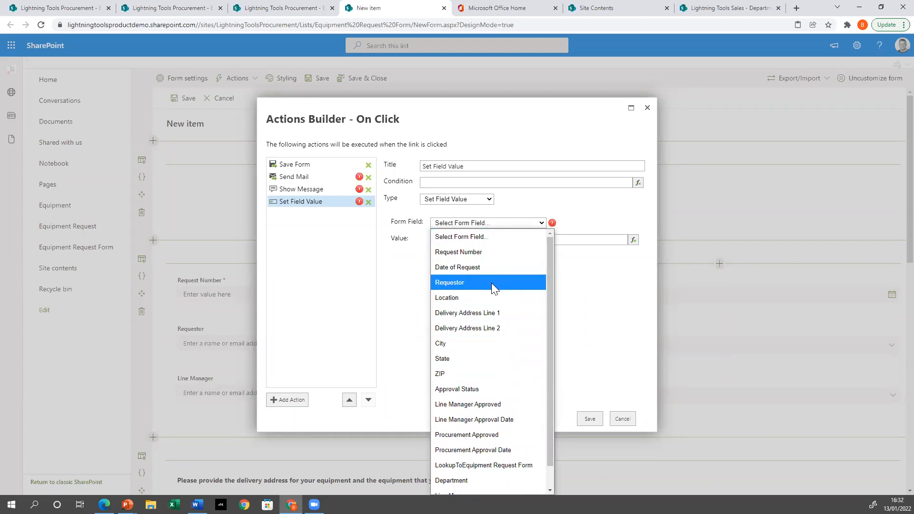
left_click(474, 389)
left_click(482, 240)
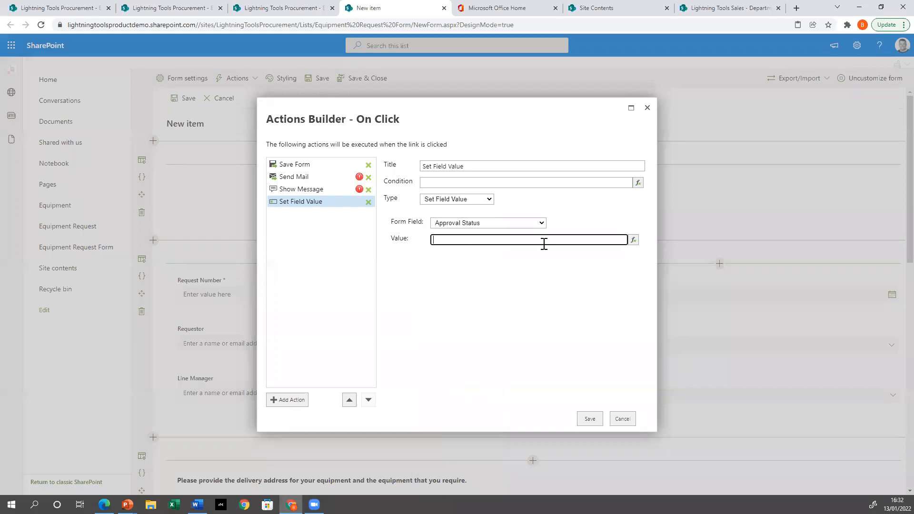
type("Pending")
left_click(558, 289)
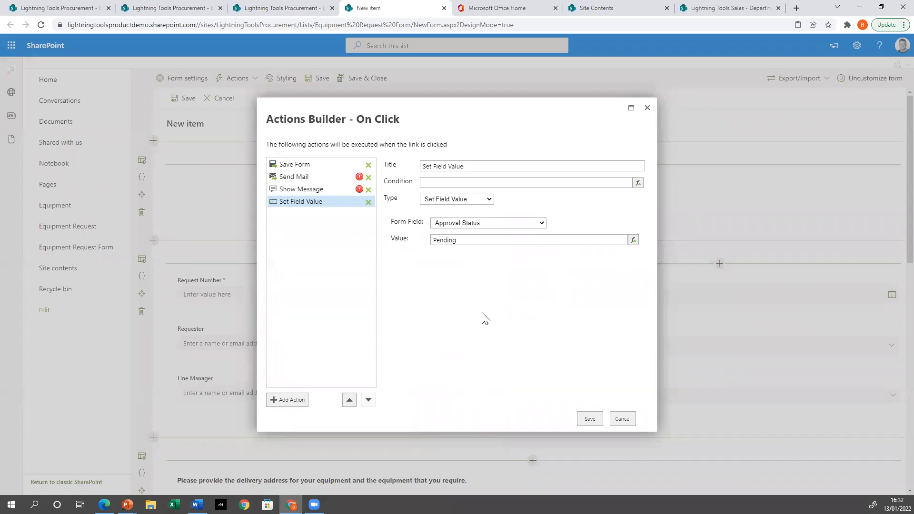
Set the Send Mail action's To recipient to the line manager's e-mail with the expression [[Line_x0020_Manager.Email]].
left_click(324, 176)
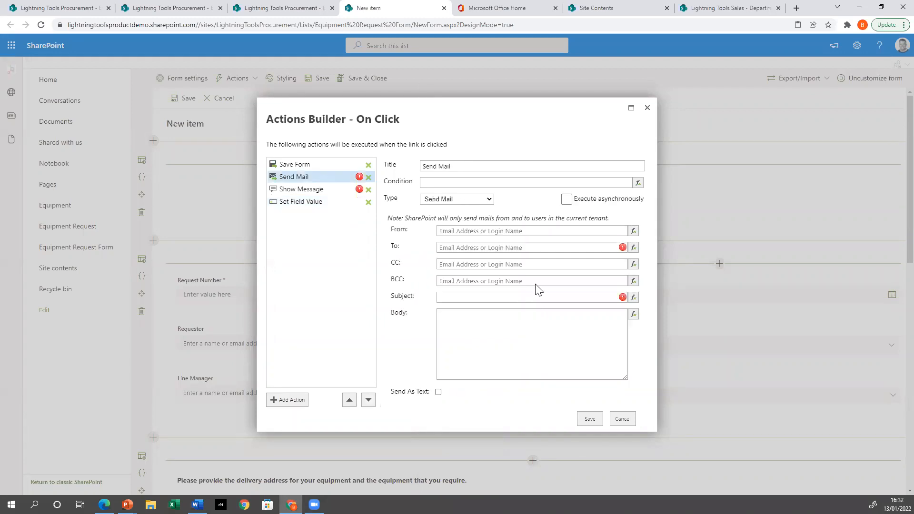
left_click(493, 248)
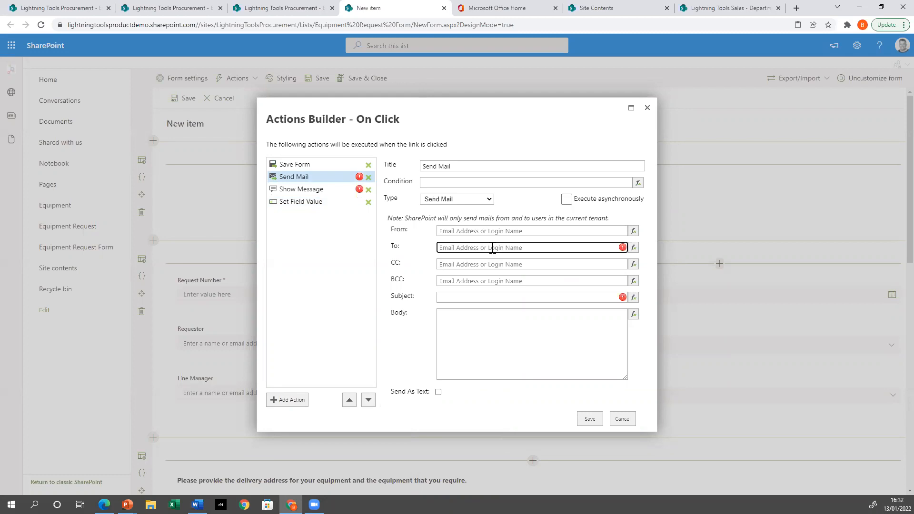
left_click(633, 247)
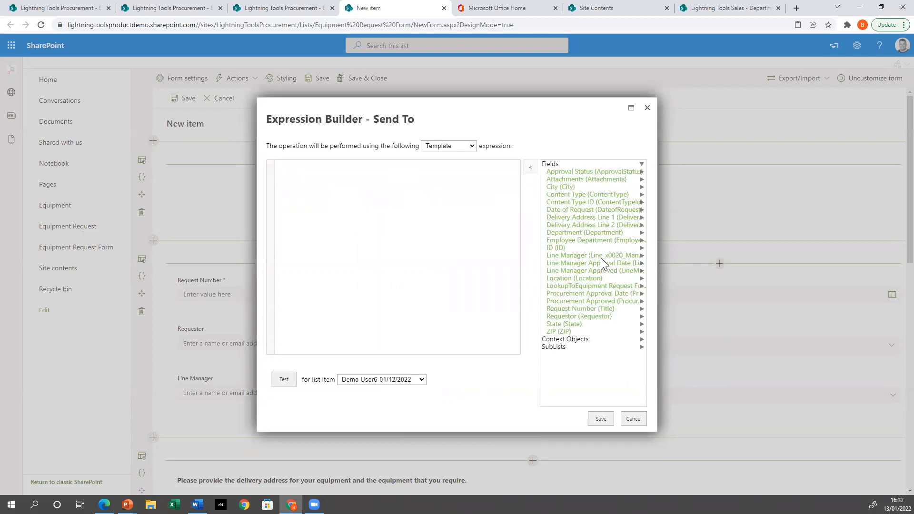
left_click(602, 257)
double_click(564, 264)
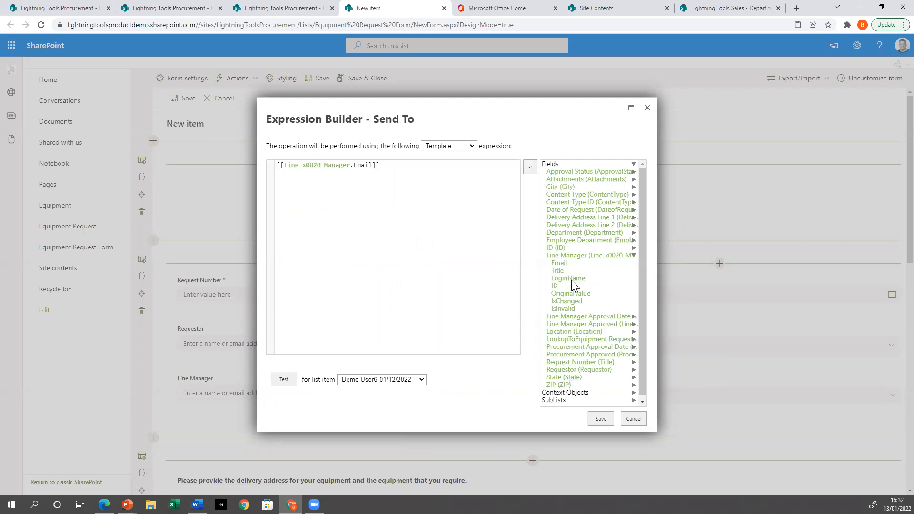
left_click(601, 419)
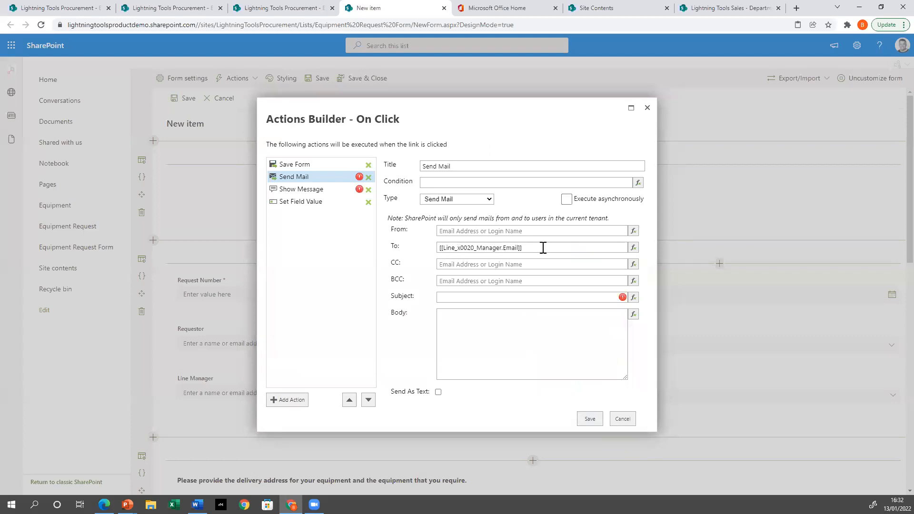
left_click(436, 185)
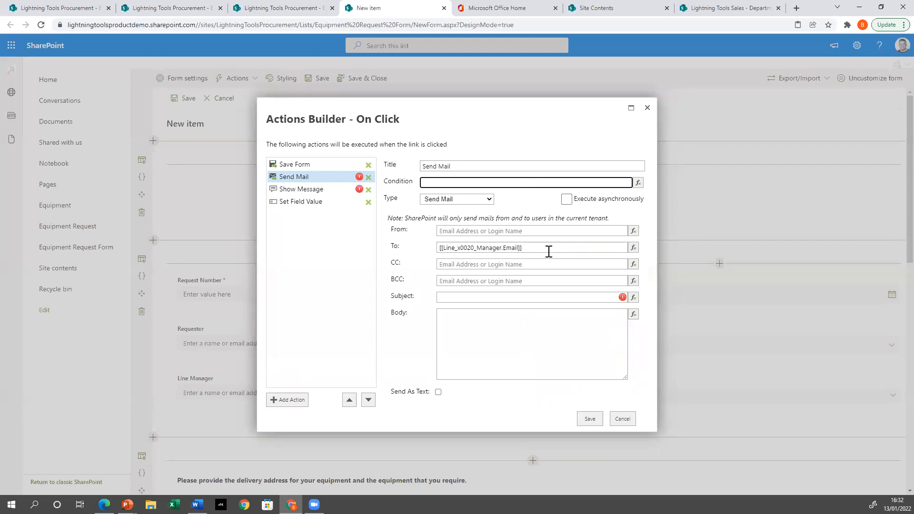
left_click(318, 191)
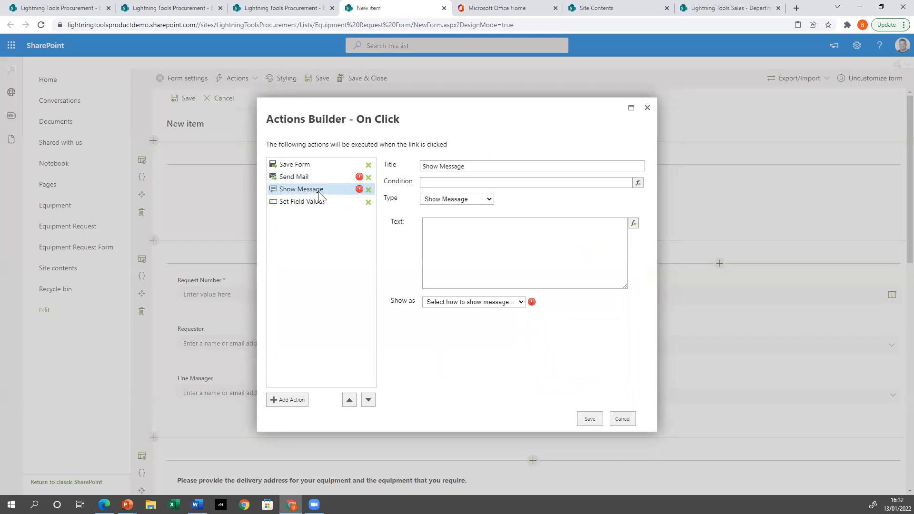
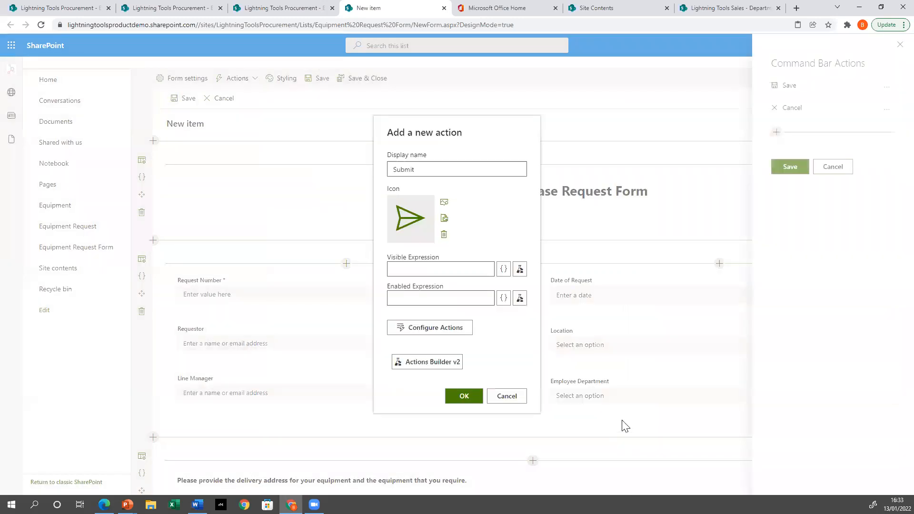
Open Actions Builder v2 for the Submit action and add a Save form action followed by a Condition.
left_click(457, 367)
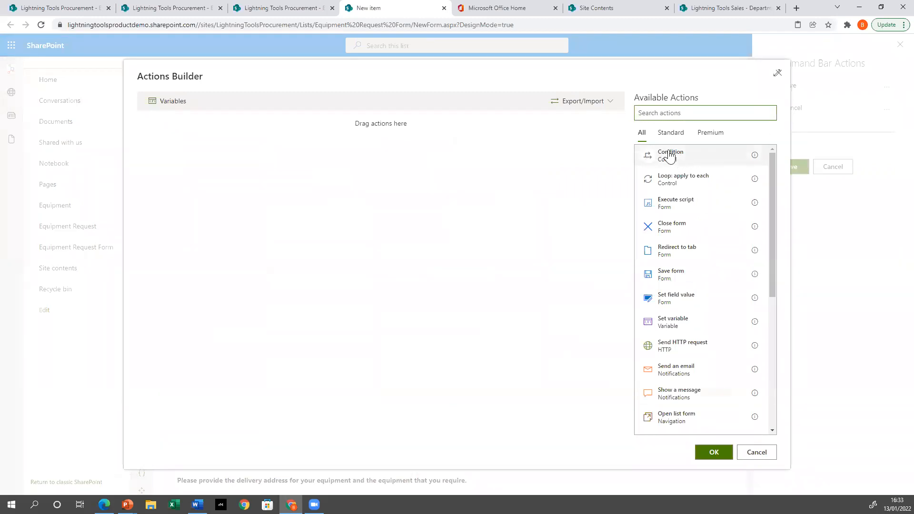
left_click_drag(680, 158, 381, 128)
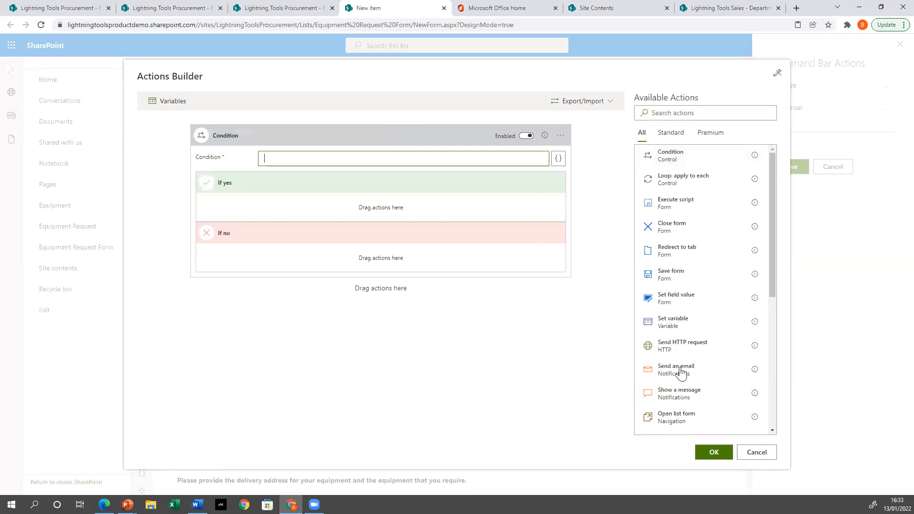
left_click_drag(681, 276, 371, 127)
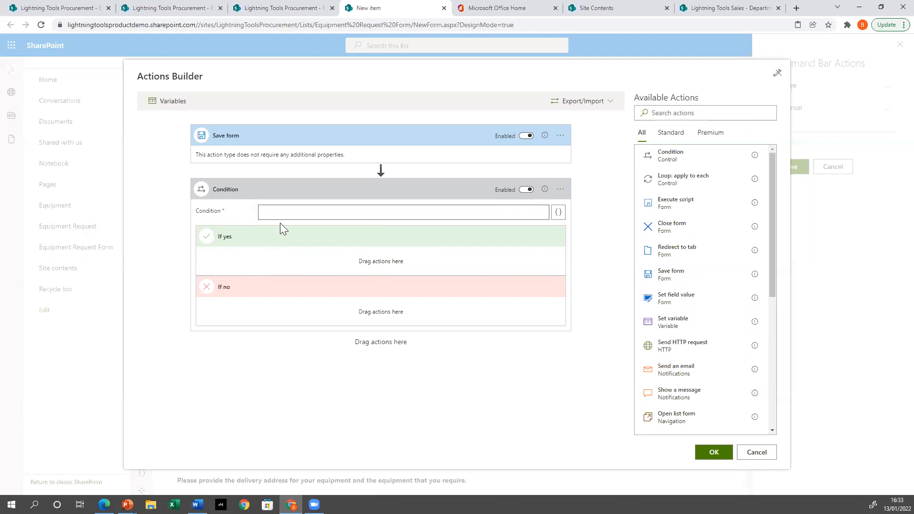
Set the Condition to the expression [[Line_x0020_Manager.Title]]!="" and test it.
left_click(558, 213)
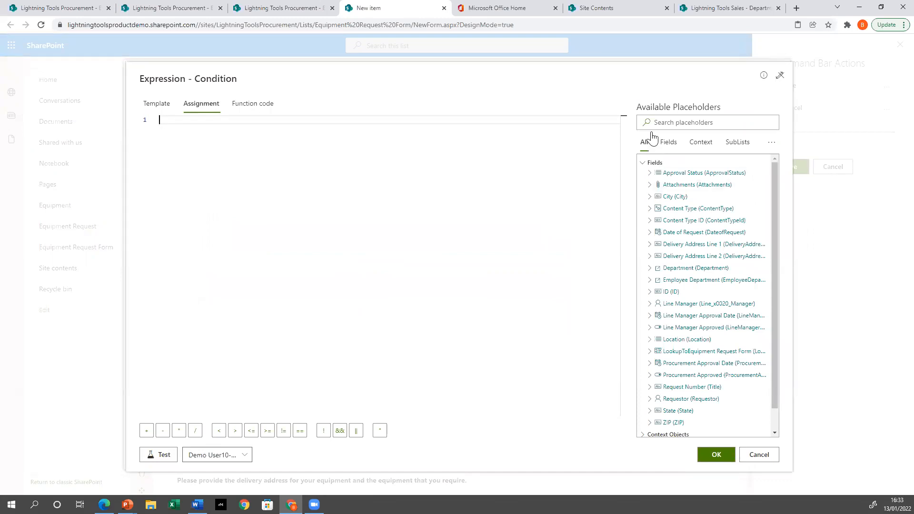
left_click(648, 304)
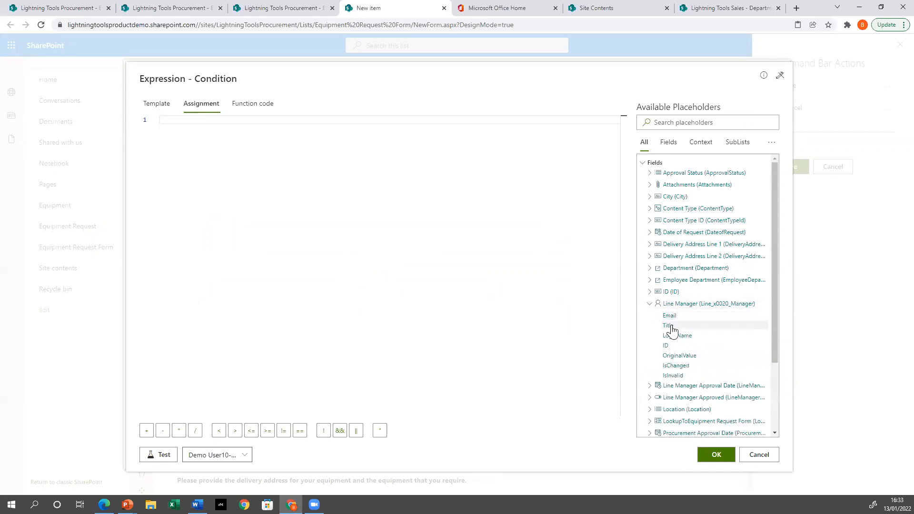
left_click(669, 327)
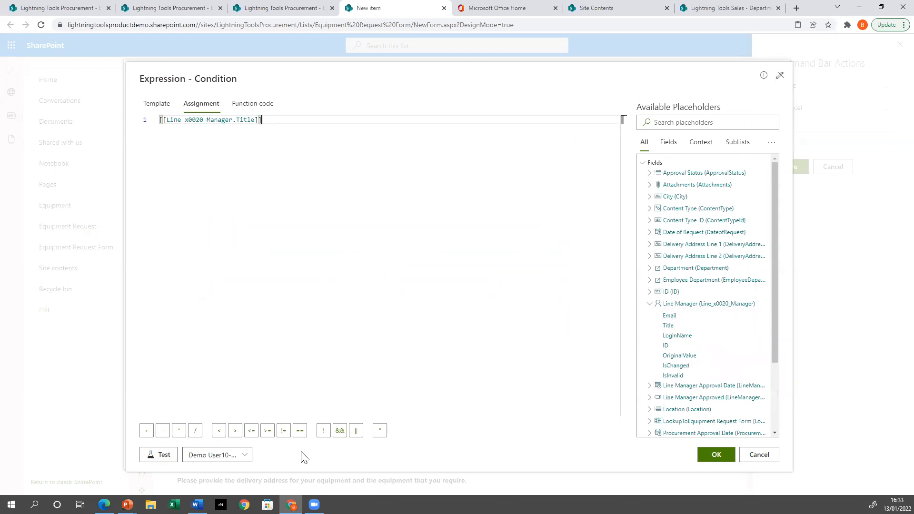
left_click(284, 432)
left_click(162, 458)
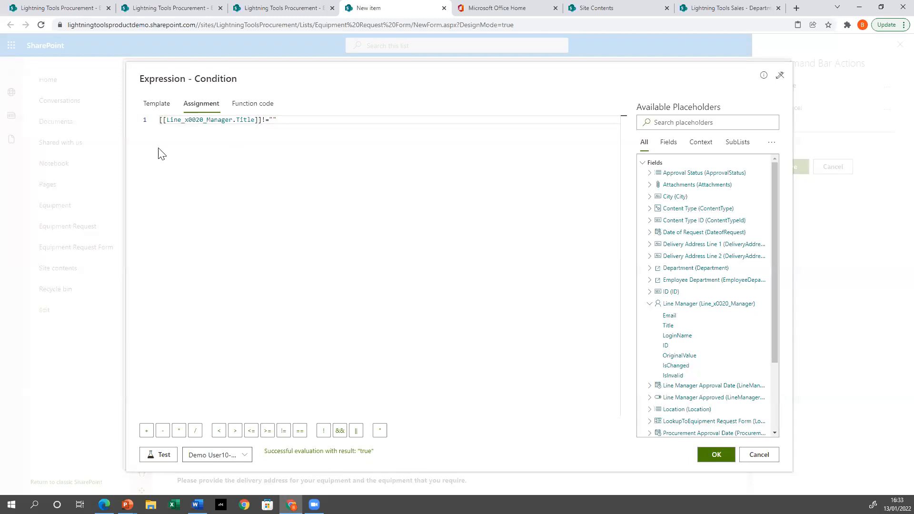
left_click(712, 454)
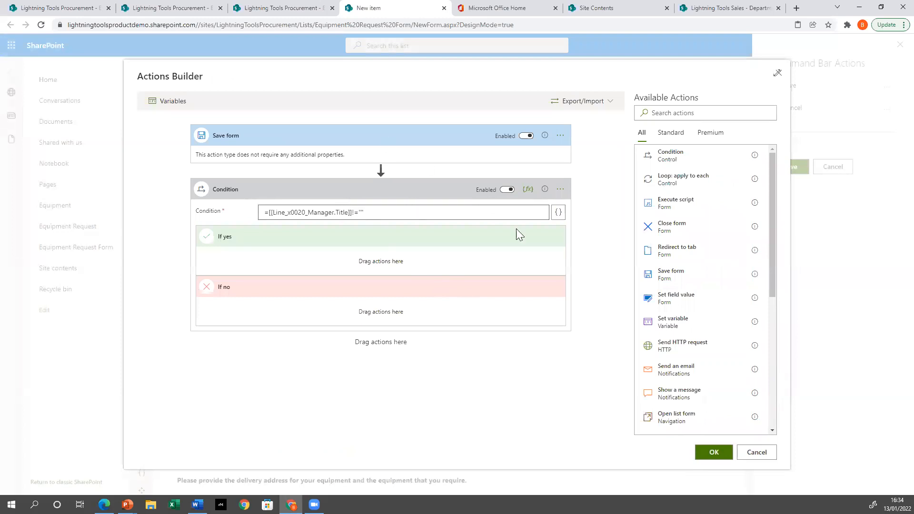
Add a Set field value action to the condition's If yes branch, with Approval Status as its form field.
scroll(710, 329, "down", 2)
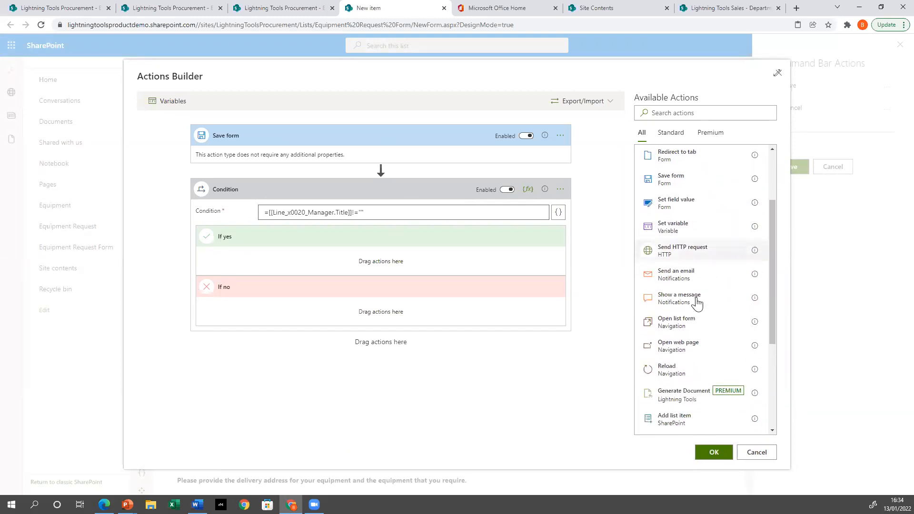
scroll(704, 357, "down", 3)
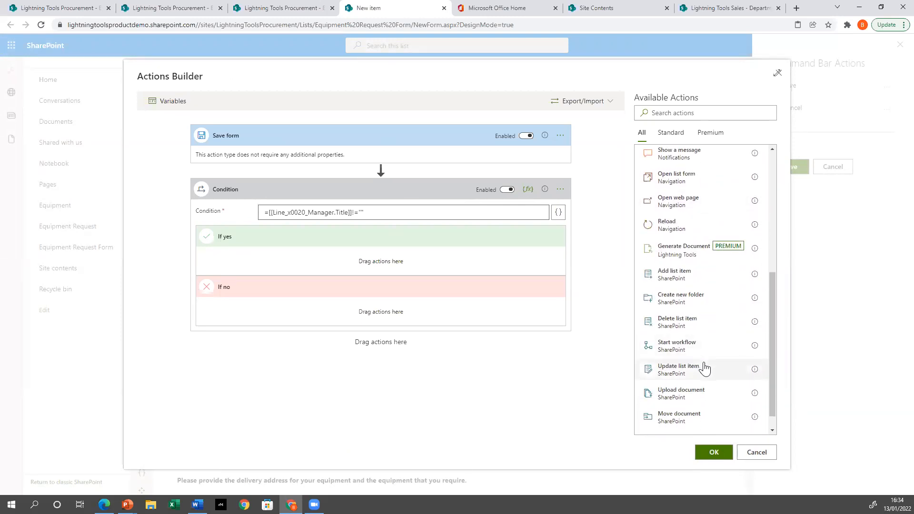
scroll(692, 384, "up", 2)
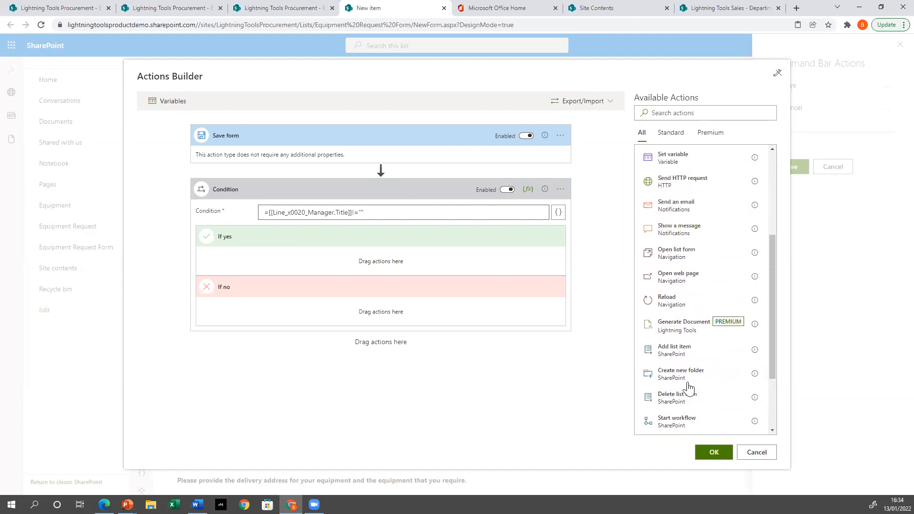
scroll(689, 387, "up", 3)
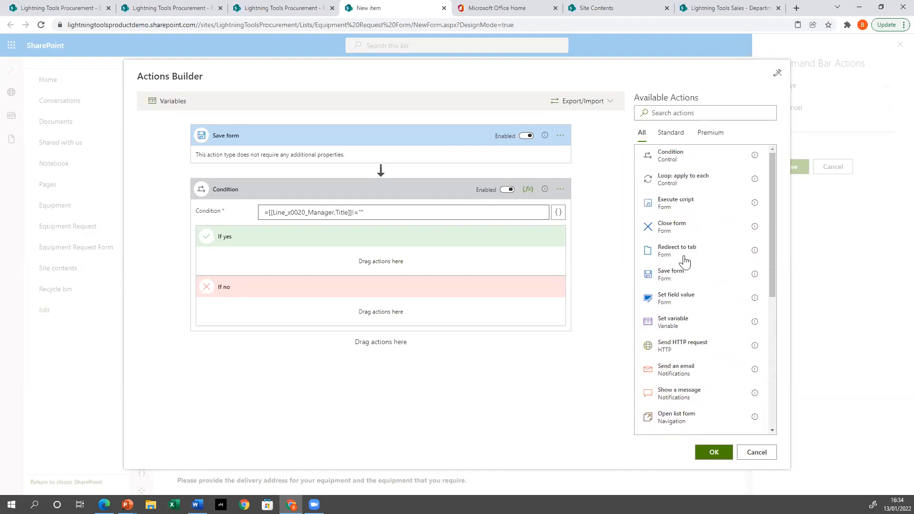
left_click_drag(687, 300, 423, 260)
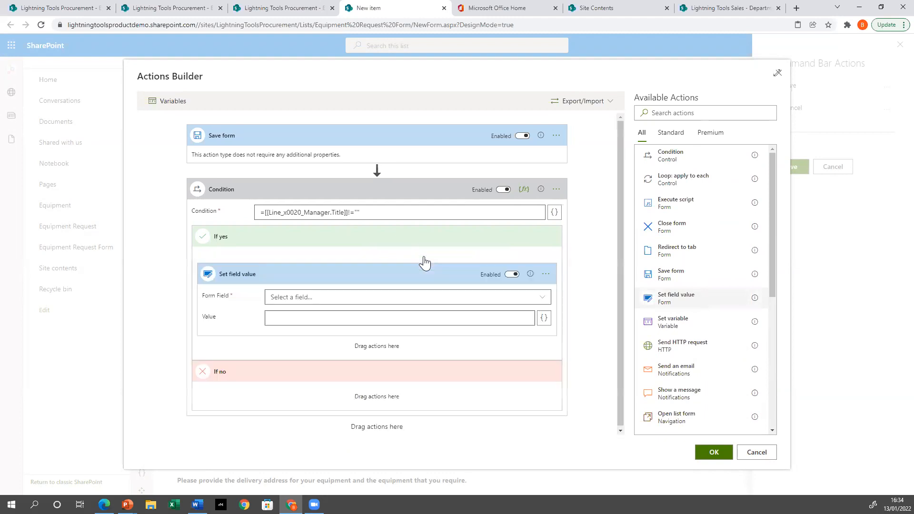
left_click(534, 298)
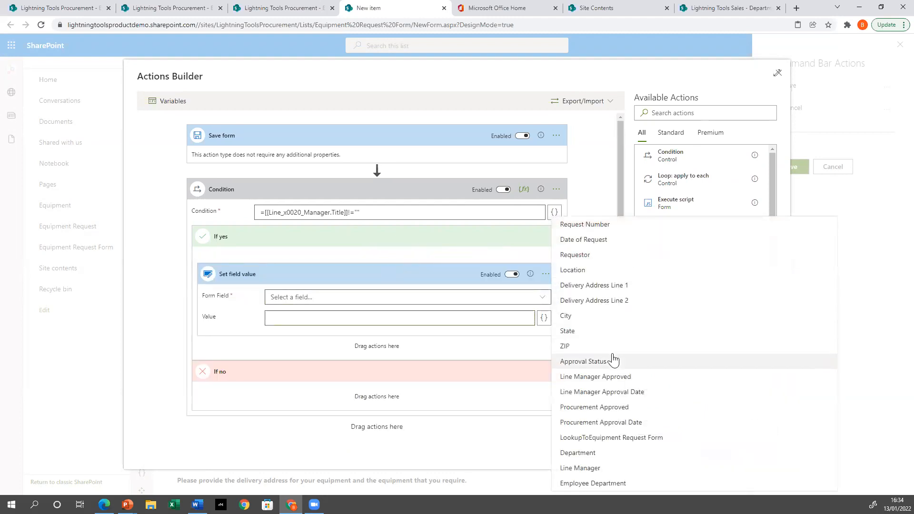
left_click(590, 361)
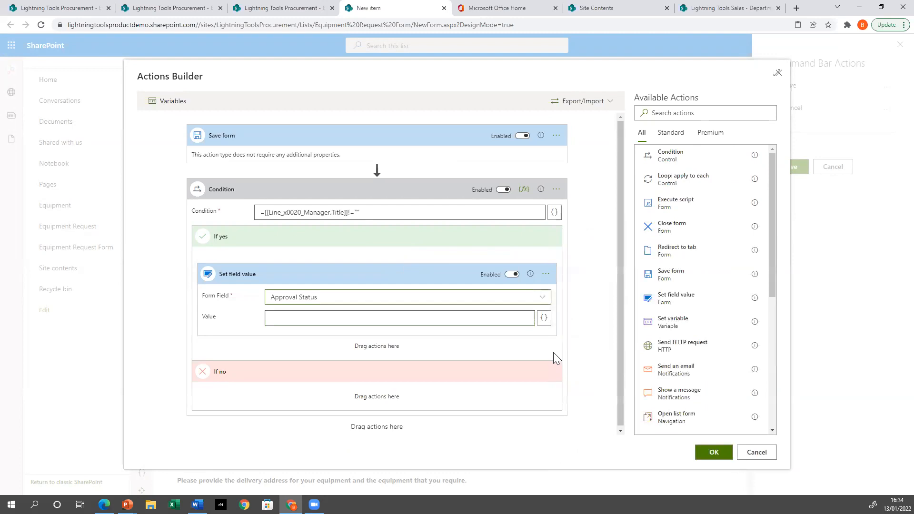
Set the Approval Status value to the assignment expression "Pending".
left_click(544, 319)
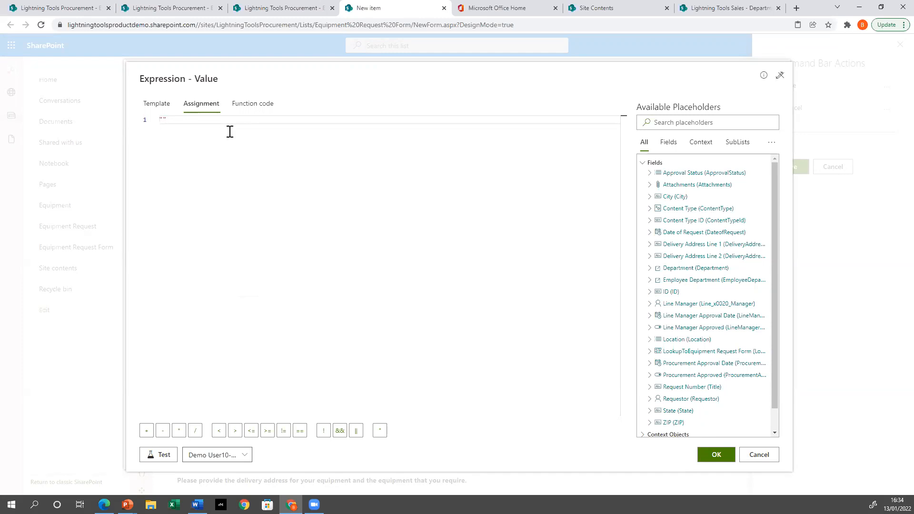
type("Pending")
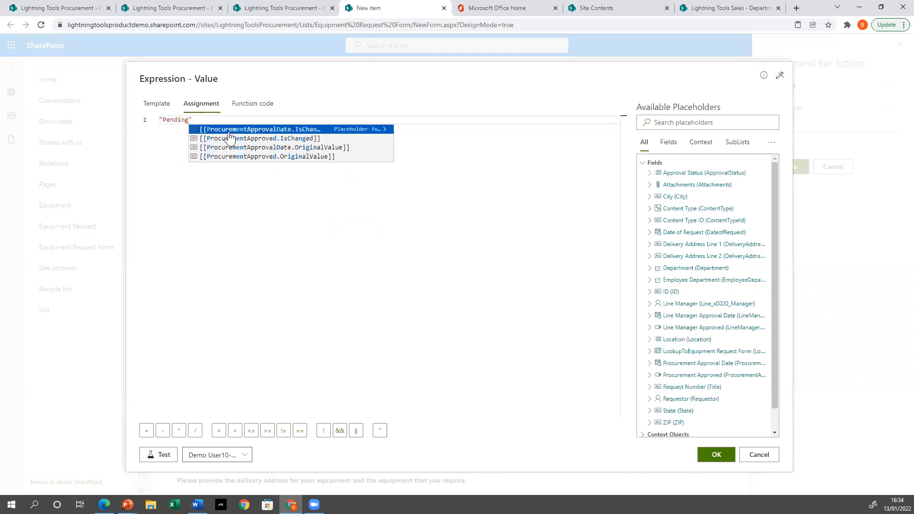
left_click(310, 233)
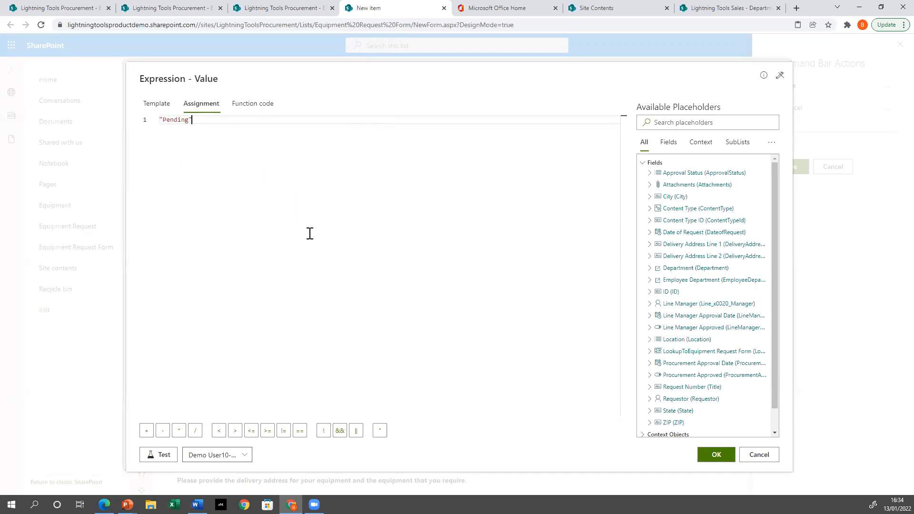
left_click(726, 458)
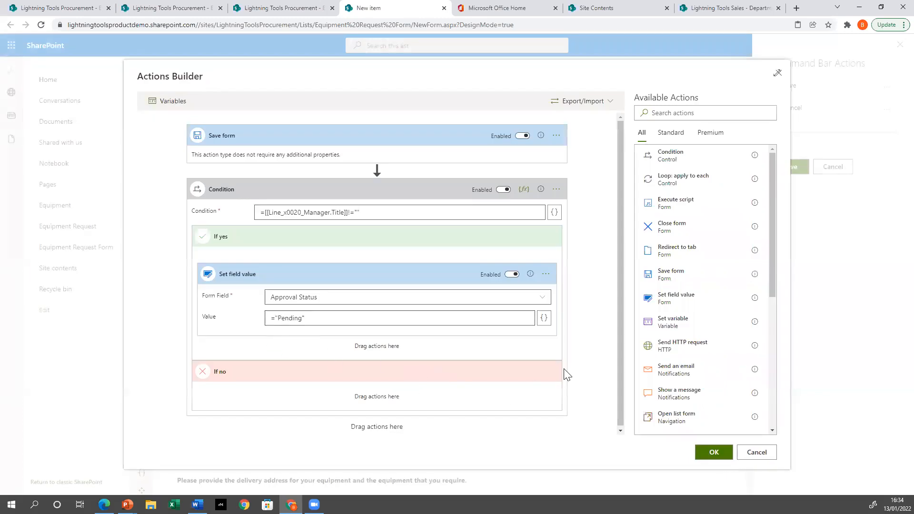
left_click_drag(688, 374, 448, 350)
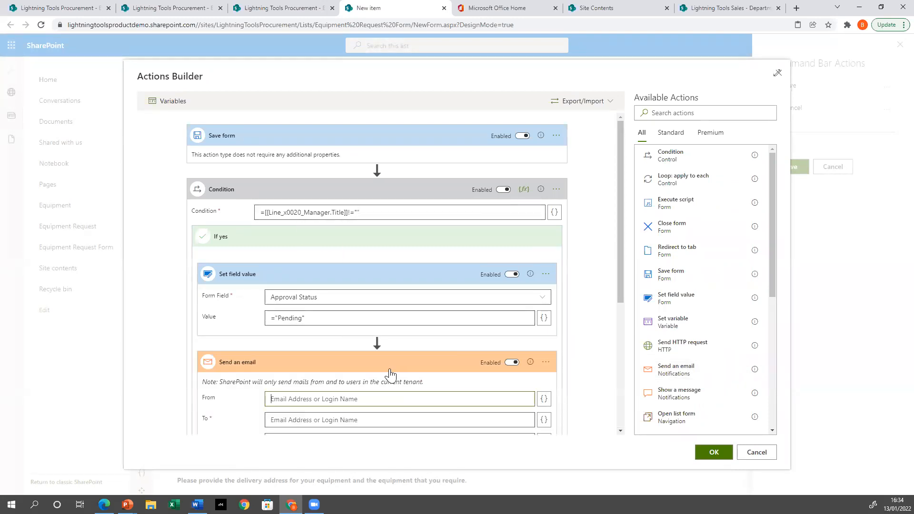
scroll(386, 359, "down", 1)
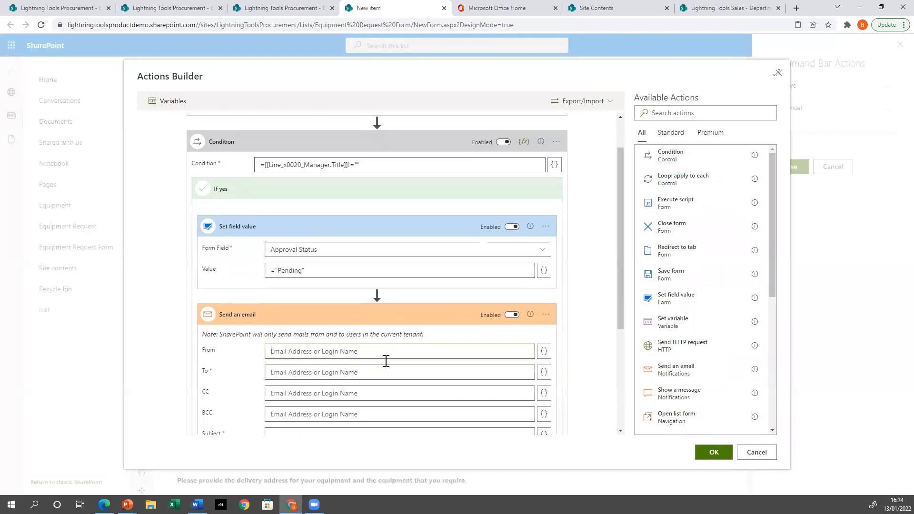
left_click(544, 352)
scroll(738, 302, "down", 1)
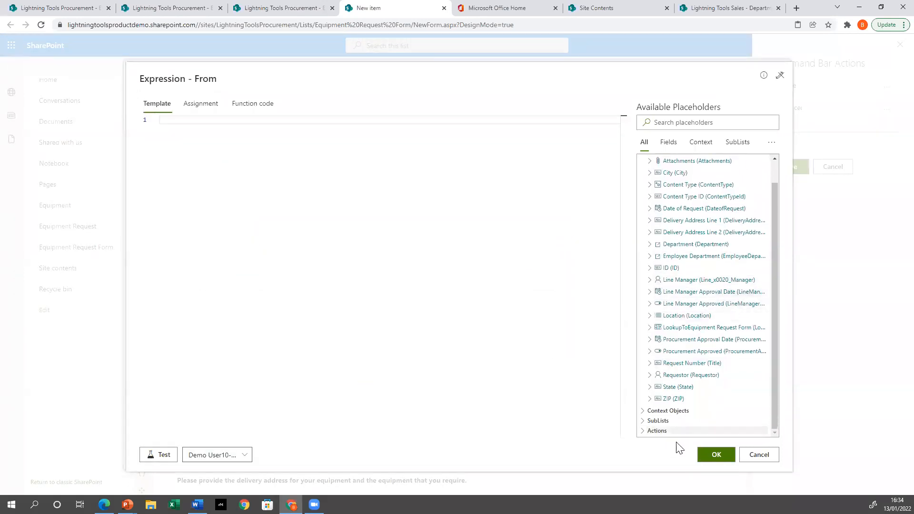
left_click(645, 412)
scroll(674, 377, "down", 2)
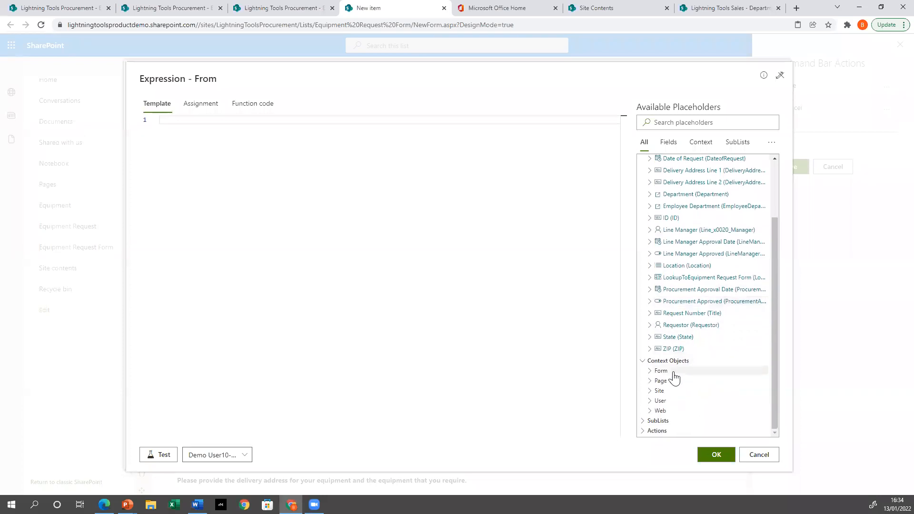
left_click(660, 401)
scroll(714, 366, "down", 3)
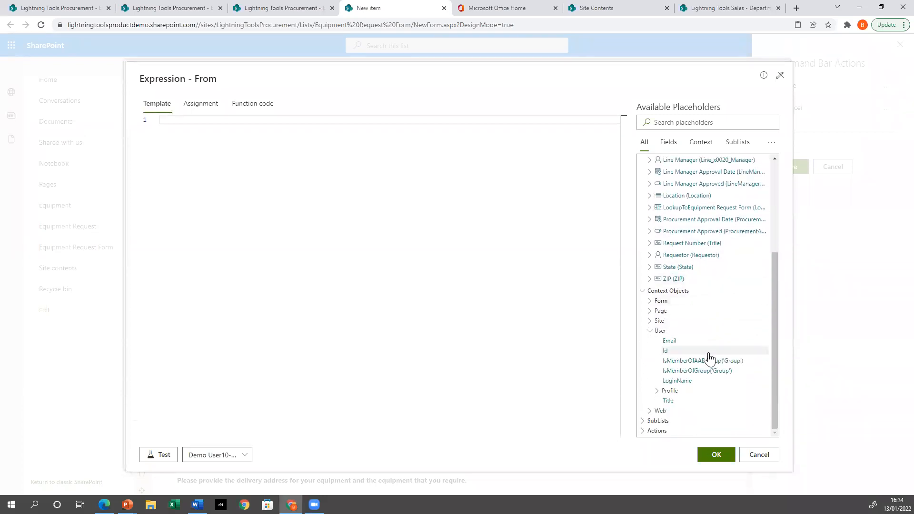
left_click(671, 340)
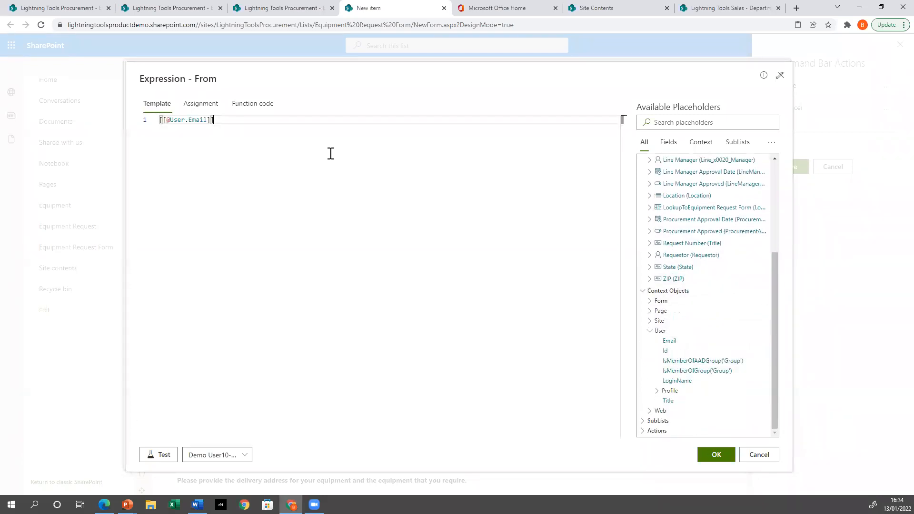
left_click(717, 458)
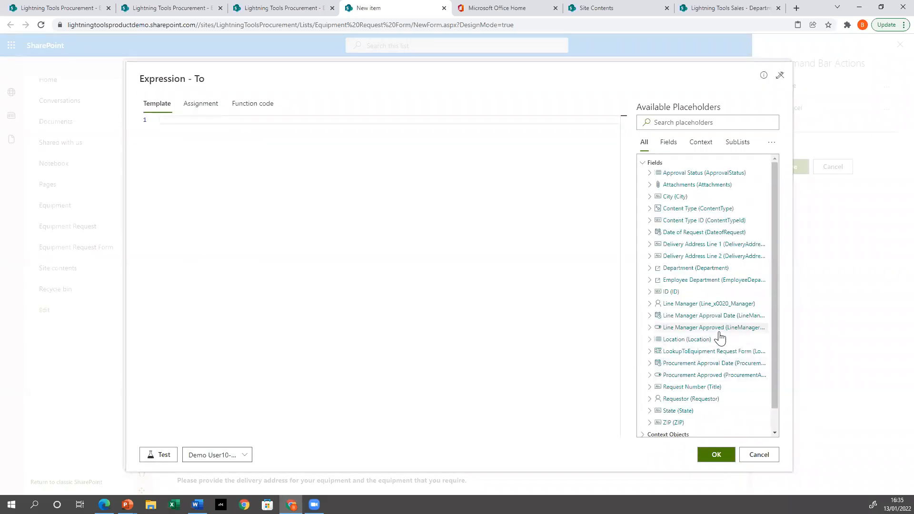
Set the email's To recipient to the line manager's email placeholder, [[Line_x0020_Manager.Email]].
left_click(651, 305)
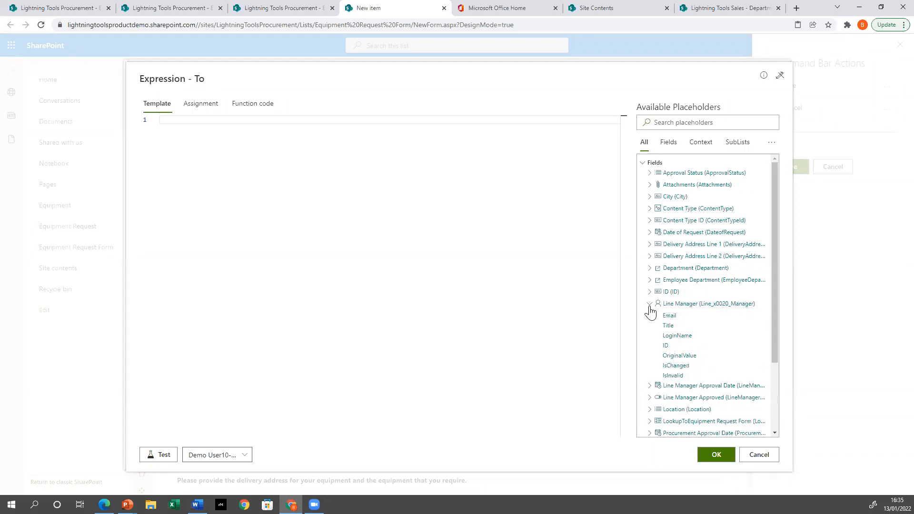
left_click(668, 316)
left_click(716, 455)
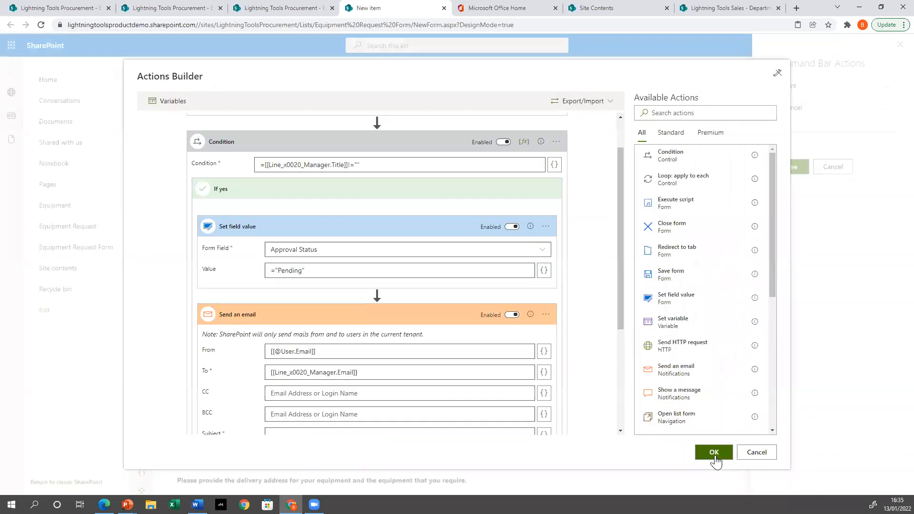
Enter "Equipment Request has been made" as the email subject and "Please approve my request....." as the body.
scroll(412, 348, "down", 3)
left_click(316, 295)
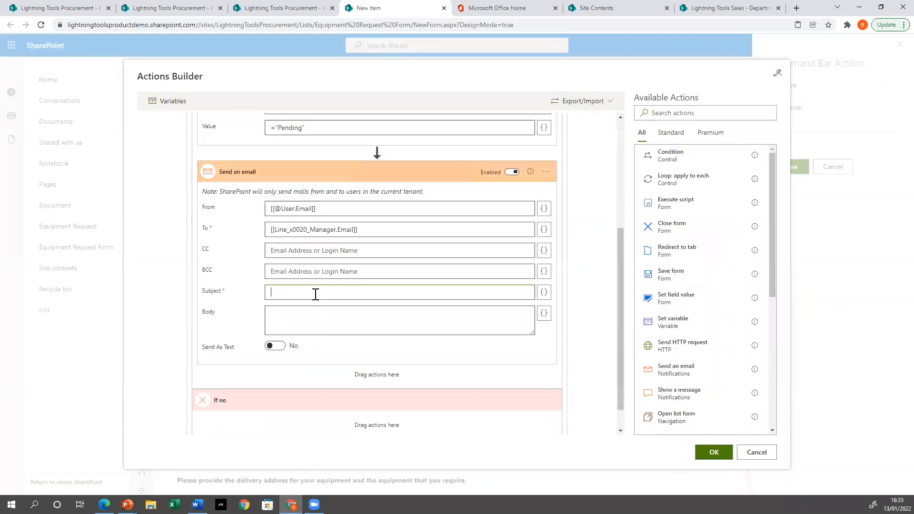
type("Equio")
left_click(333, 311)
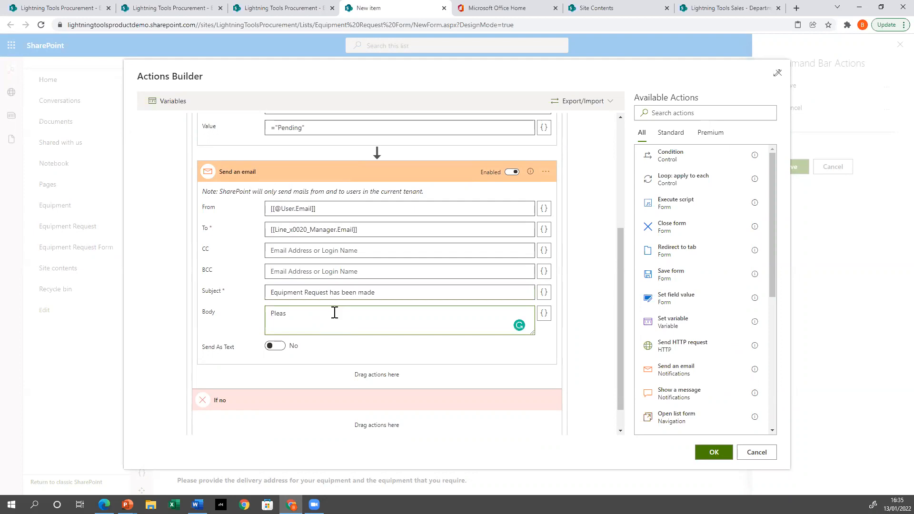
type("Please approve my request.....")
Insert a Save form action between Set field value and Send an email in the If yes branch.
scroll(385, 316, "up", 3)
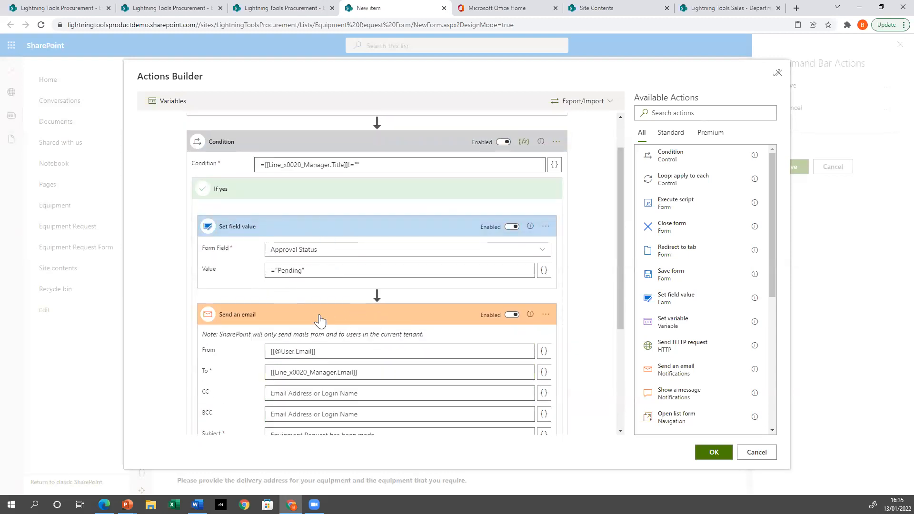
scroll(383, 349, "down", 1)
scroll(383, 349, "down", 4)
scroll(404, 333, "up", 2)
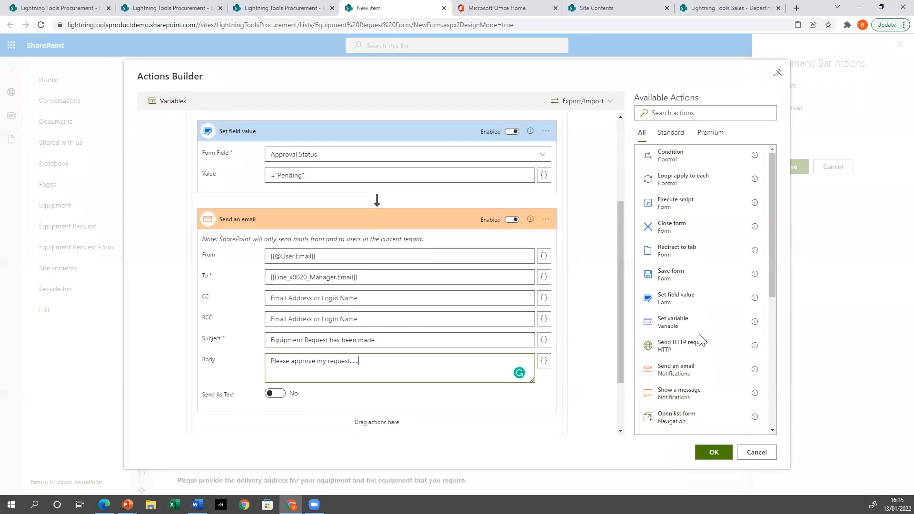
left_click_drag(673, 281, 291, 200)
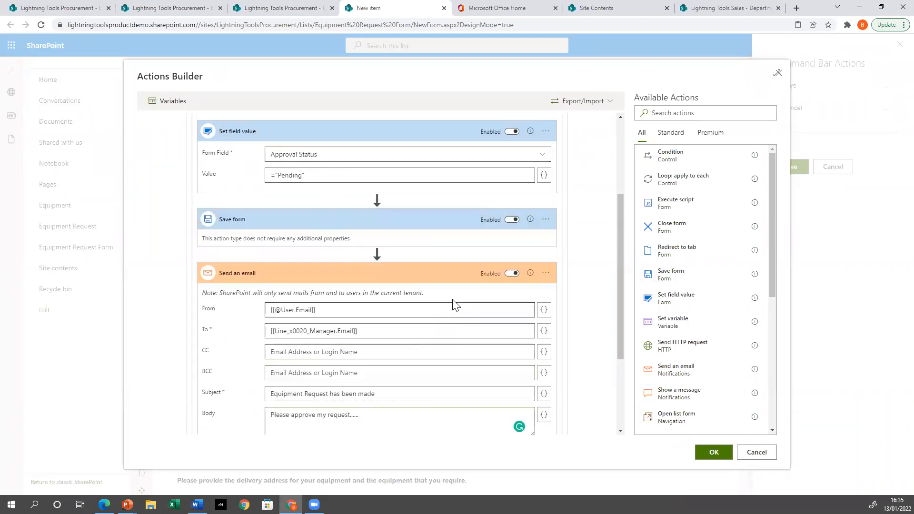
Add a Show a message action after Send an email in the If yes branch, shown as Status with status type Success.
scroll(466, 297, "down", 3)
left_click_drag(681, 393, 383, 345)
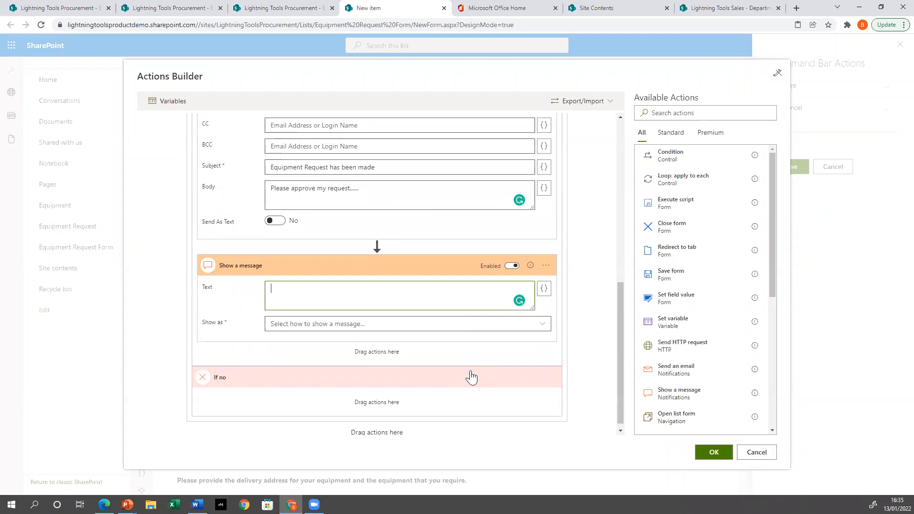
left_click(491, 327)
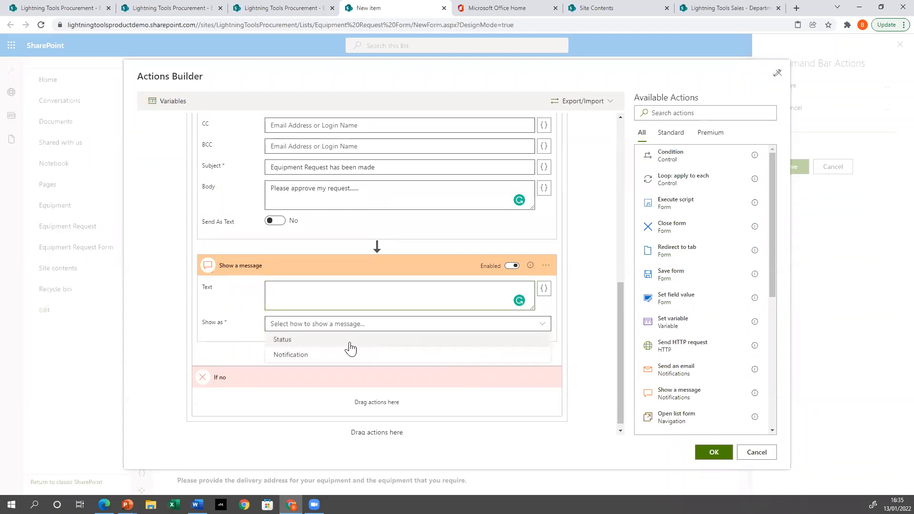
left_click(318, 361)
left_click(363, 326)
left_click(327, 340)
left_click(333, 394)
left_click(335, 423)
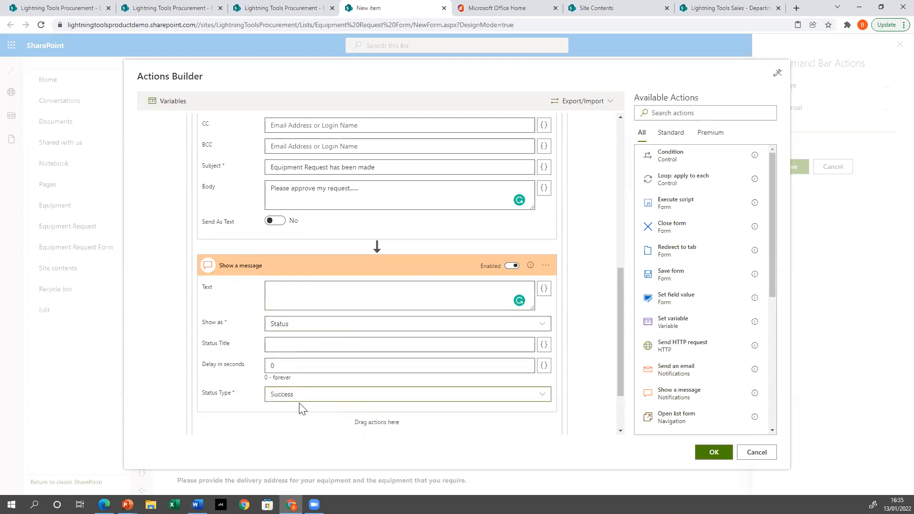
Give the success message the status title "Submitted" and the text "Thank you for submitting a request for your equipment with a total of....".
left_click(296, 345)
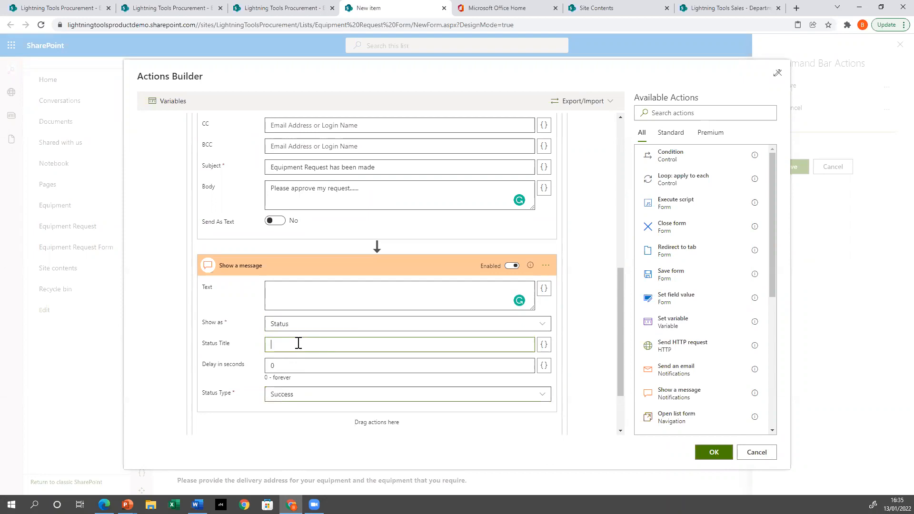
type("Submitted")
left_click(311, 300)
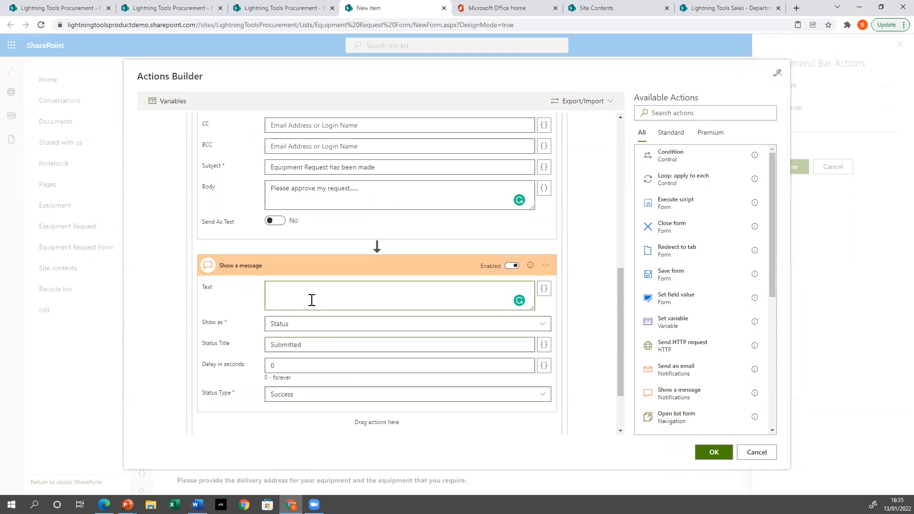
type("Thank you for submitting a")
key("BackSpace")
type("request for your equip")
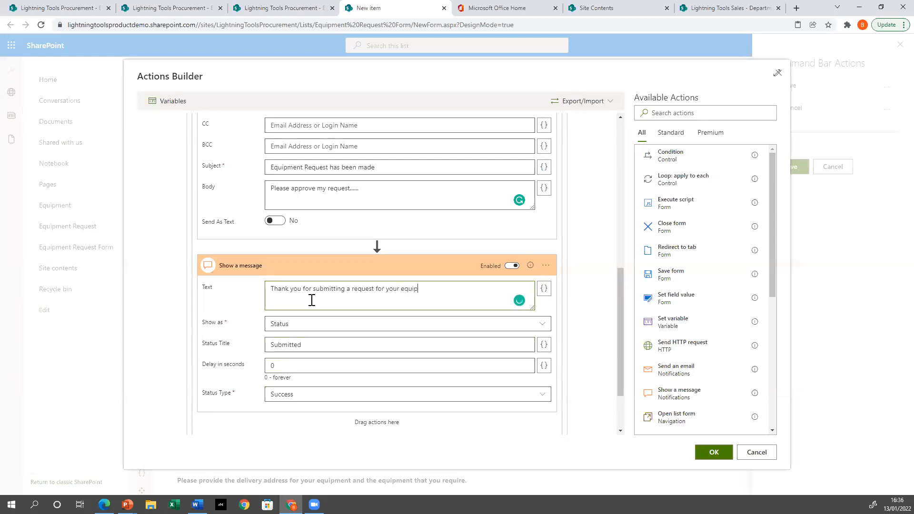
type("ment with a total of....")
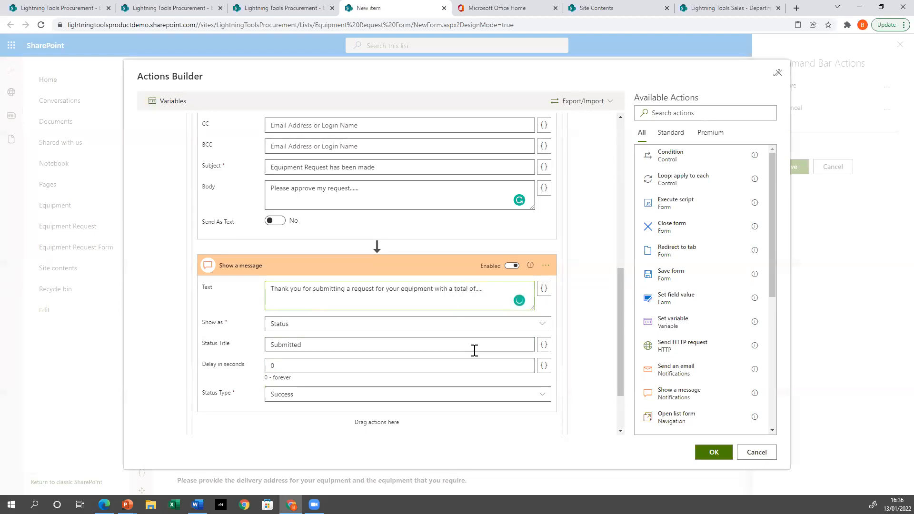
Add a Close form action after the success message in the If yes branch and set the message's delay to 5 seconds.
scroll(476, 355, "down", 2)
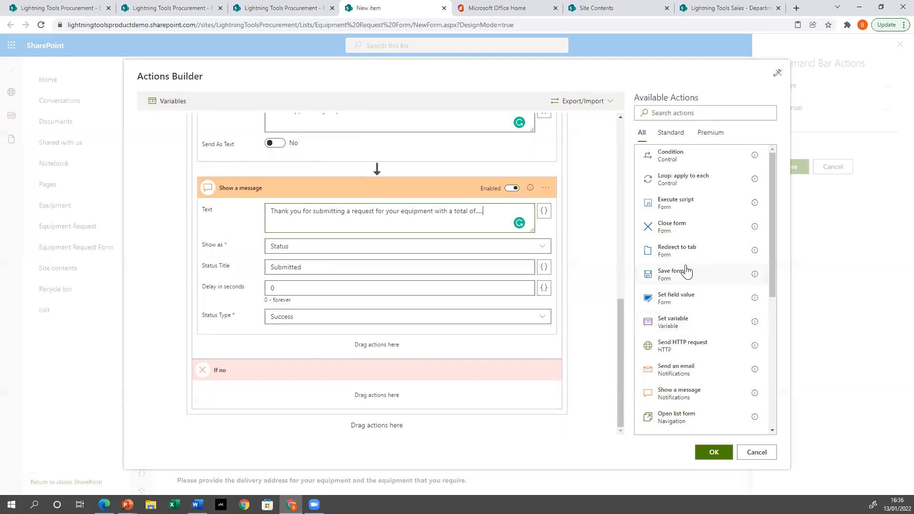
left_click_drag(679, 228, 407, 350)
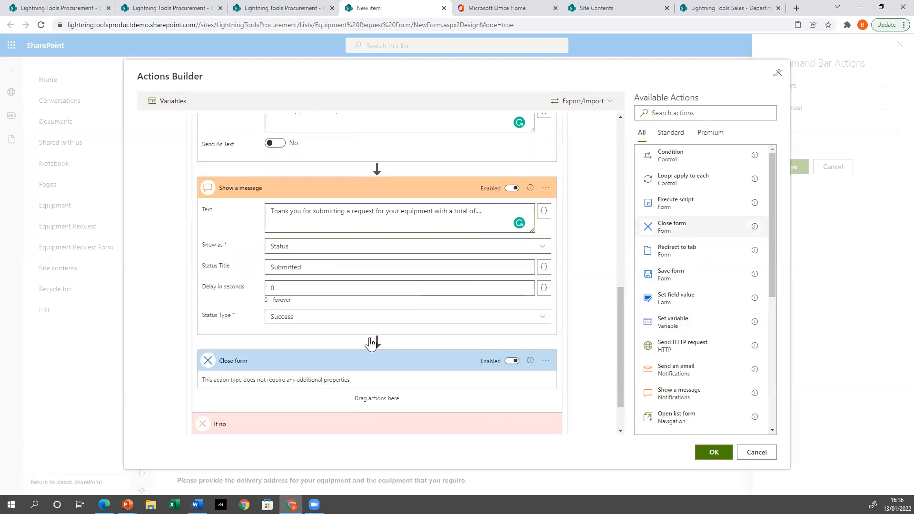
left_click(541, 88)
left_click(295, 288)
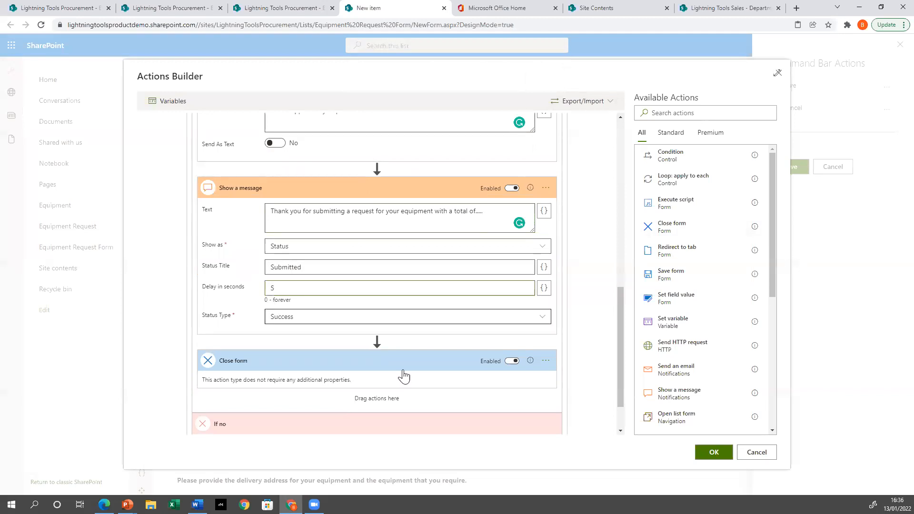
Add a Show a message action to the If no branch, shown as Status with type Error and a 5-second delay.
scroll(418, 353, "down", 2)
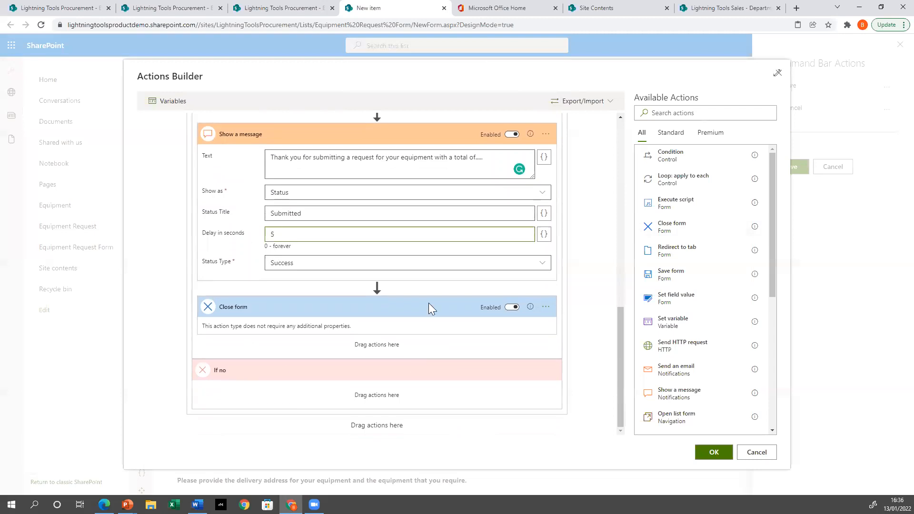
left_click_drag(669, 390, 421, 386)
scroll(421, 385, "down", 2)
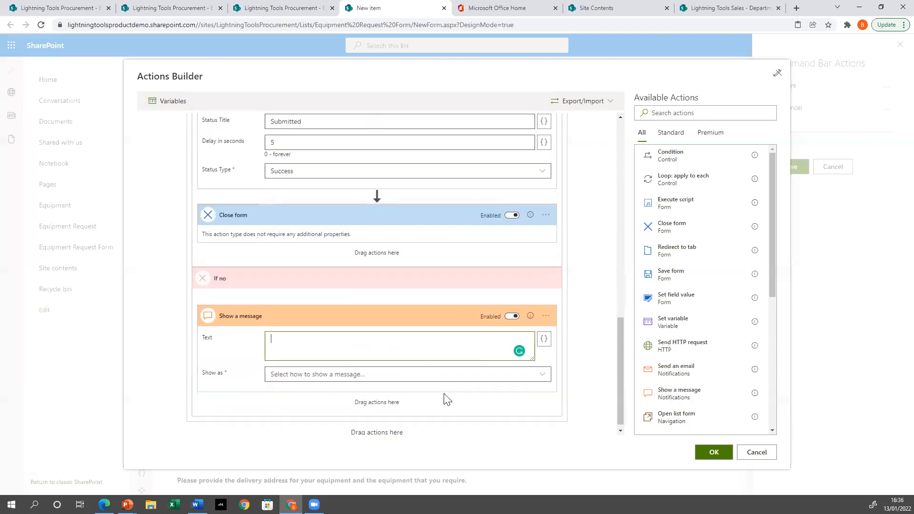
left_click(343, 367)
left_click(333, 388)
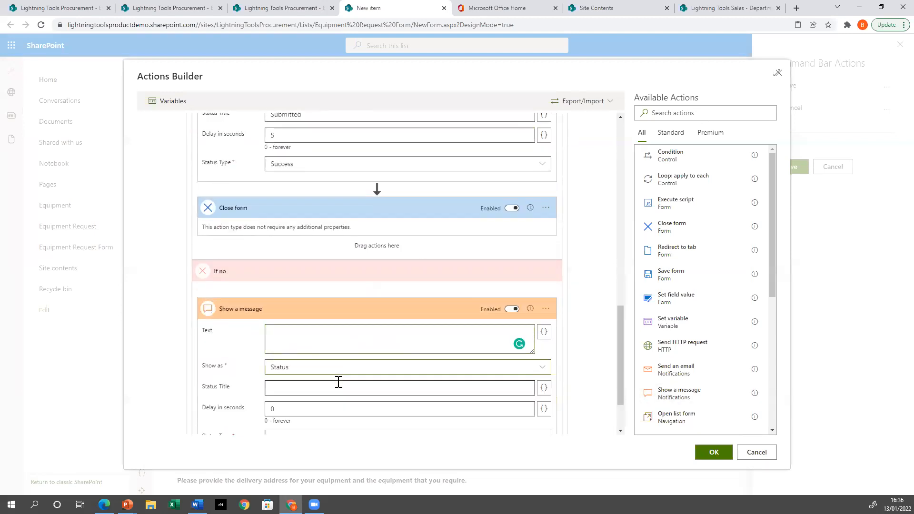
scroll(334, 392, "down", 2)
left_click(312, 369)
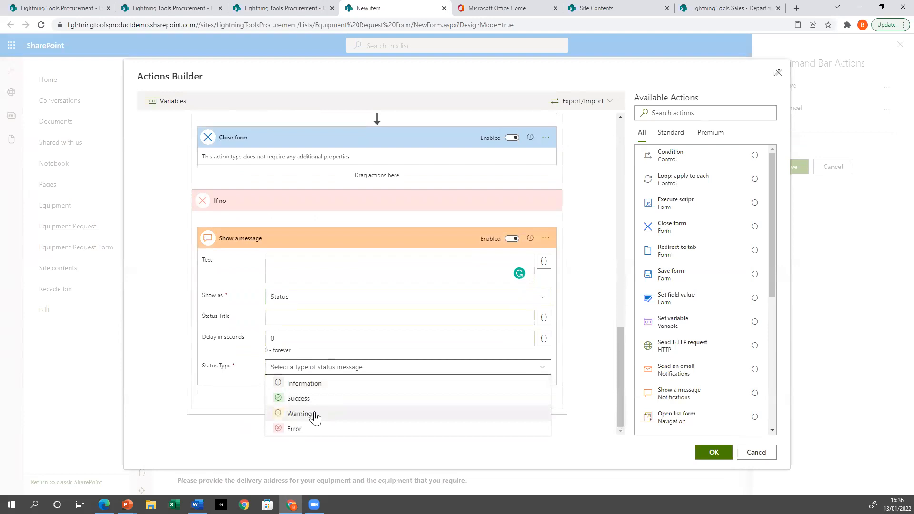
left_click(315, 428)
left_click(308, 341)
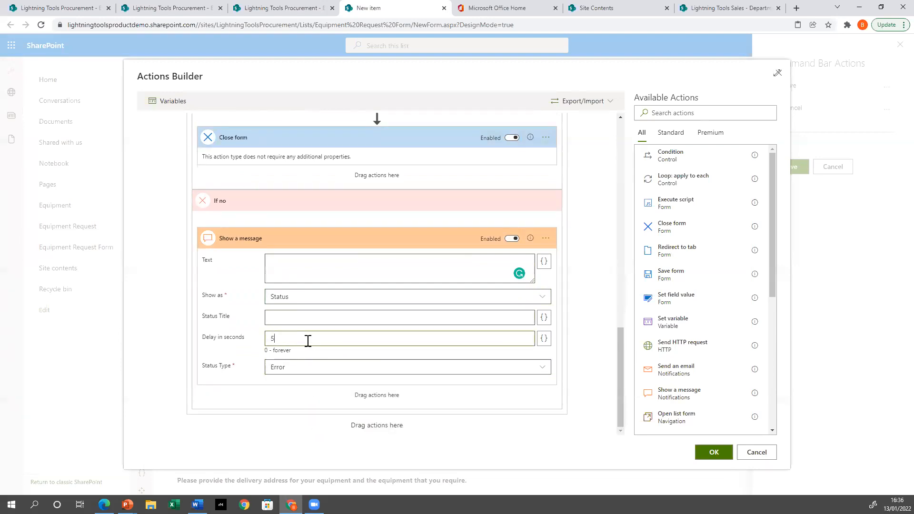
Give the If no message the status title "Not Submitted" and the text "Please fill out the Line Manager Field!".
left_click(302, 323)
type("Not Submitted")
left_click(308, 268)
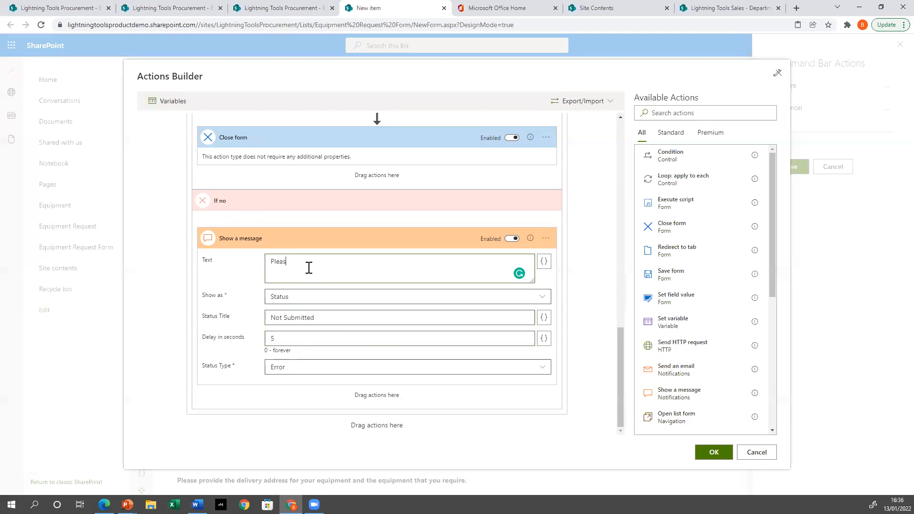
type("Please fill out the Line Manager Field!")
Add a variable named TotalCost to the action sequence.
scroll(466, 320, "up", 3)
scroll(408, 304, "down", 1)
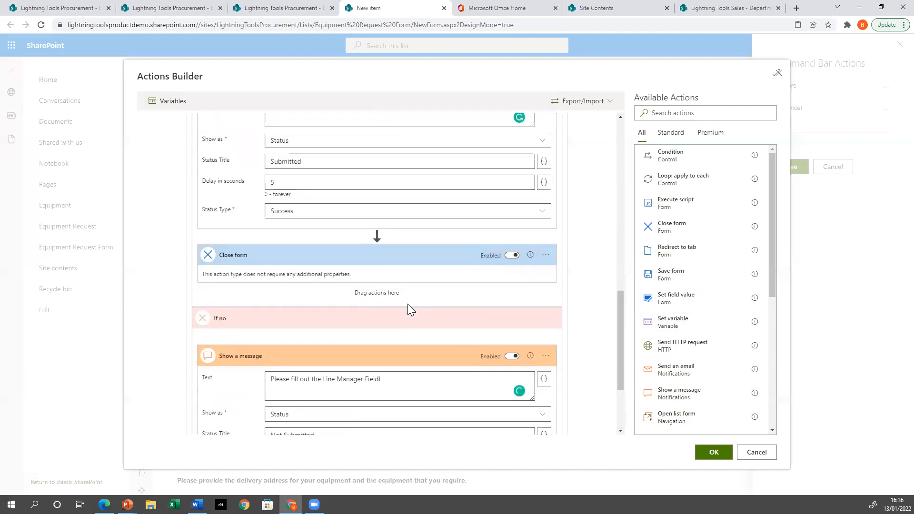
scroll(406, 302, "up", 5)
scroll(405, 299, "up", 2)
scroll(405, 299, "up", 5)
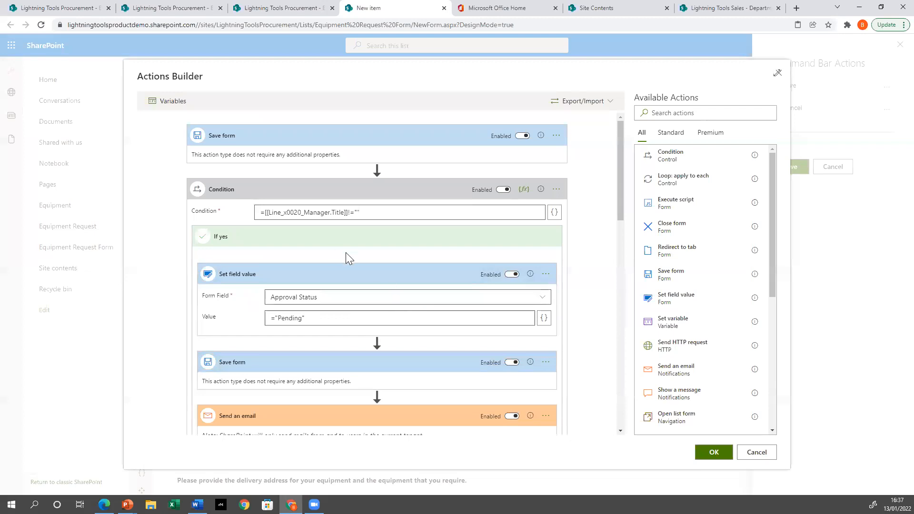
left_click(168, 107)
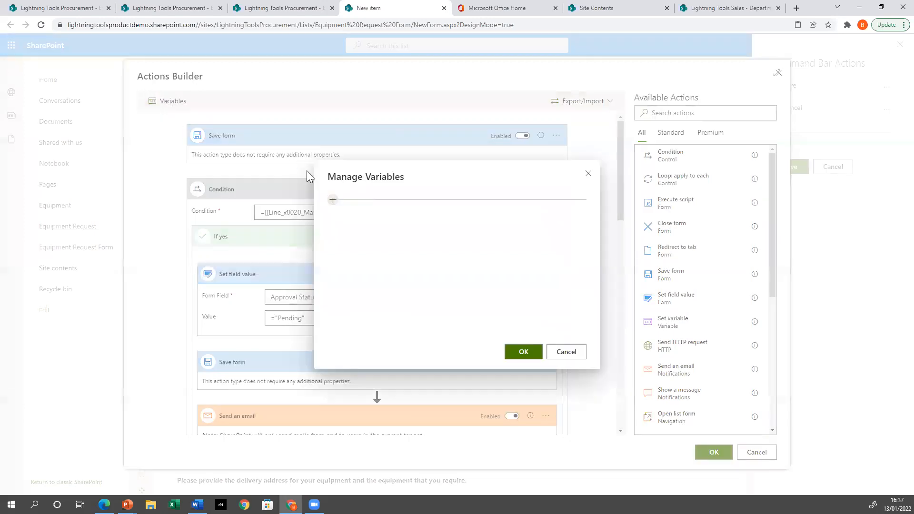
left_click(332, 200)
type("TotalCos")
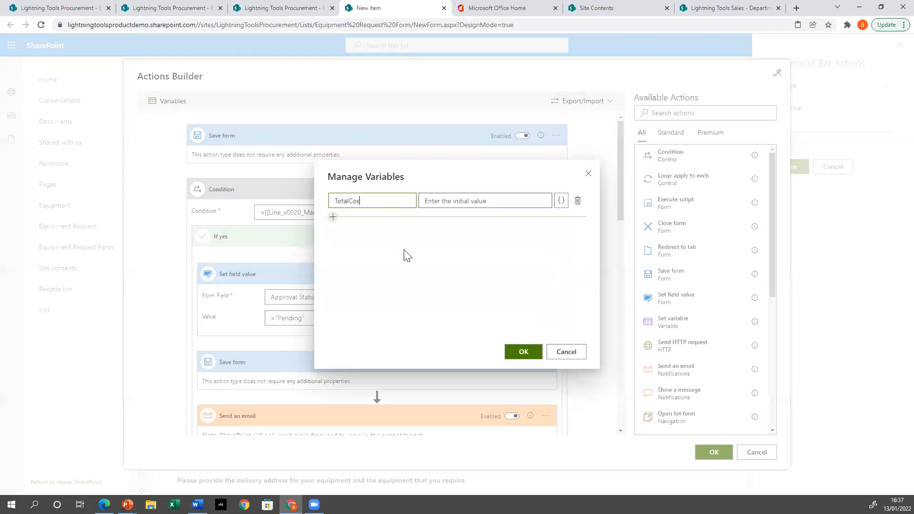
left_click(478, 204)
left_click(562, 201)
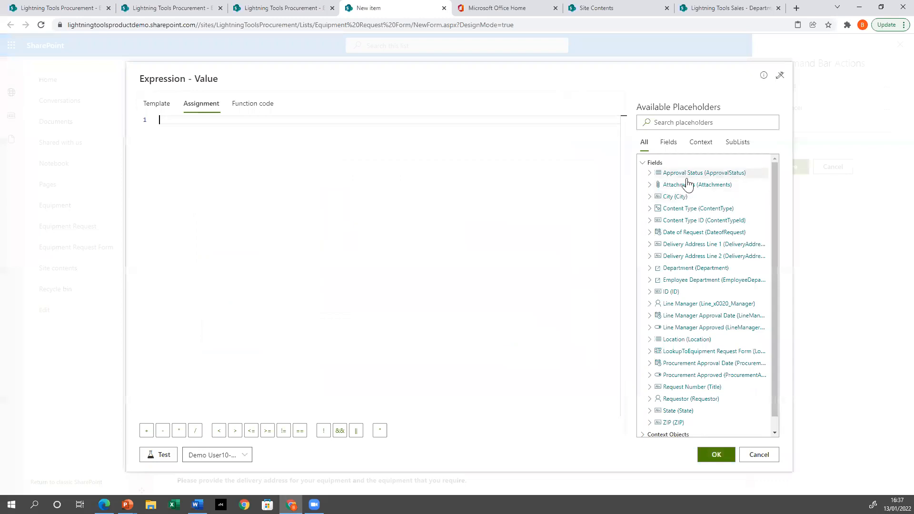
scroll(686, 198, "down", 1)
left_click(644, 431)
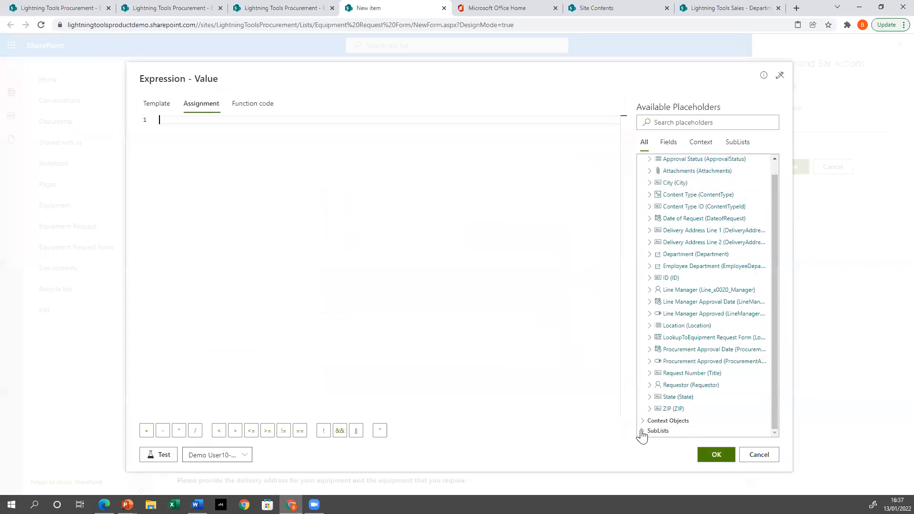
scroll(676, 305, "down", 1)
left_click(650, 429)
scroll(684, 303, "down", 2)
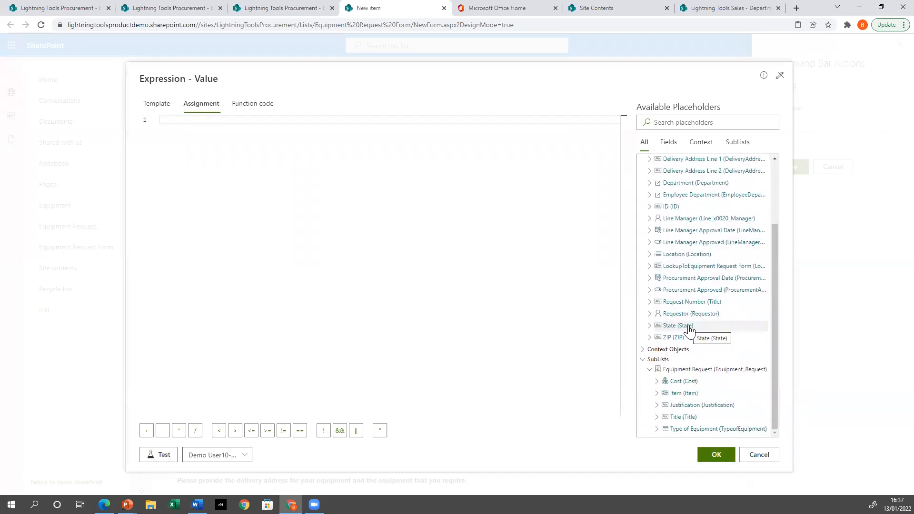
left_click(658, 382)
left_click(684, 395)
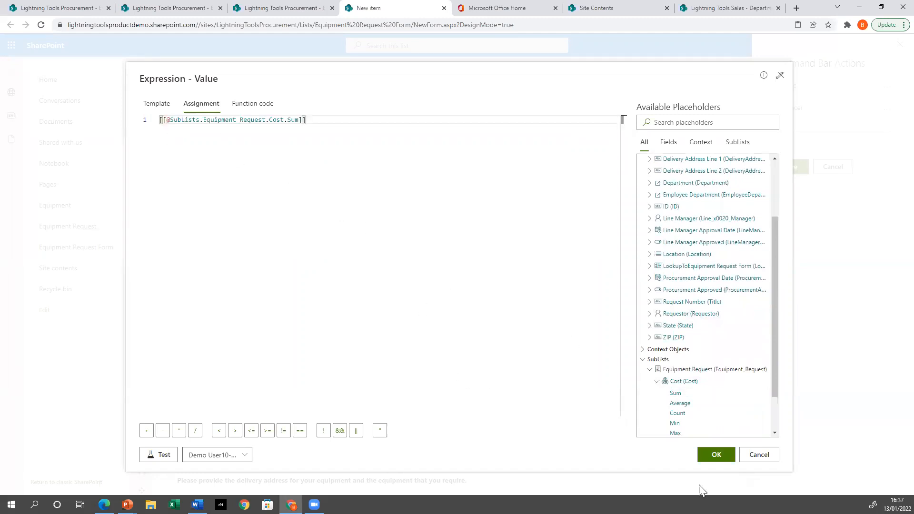
left_click(705, 456)
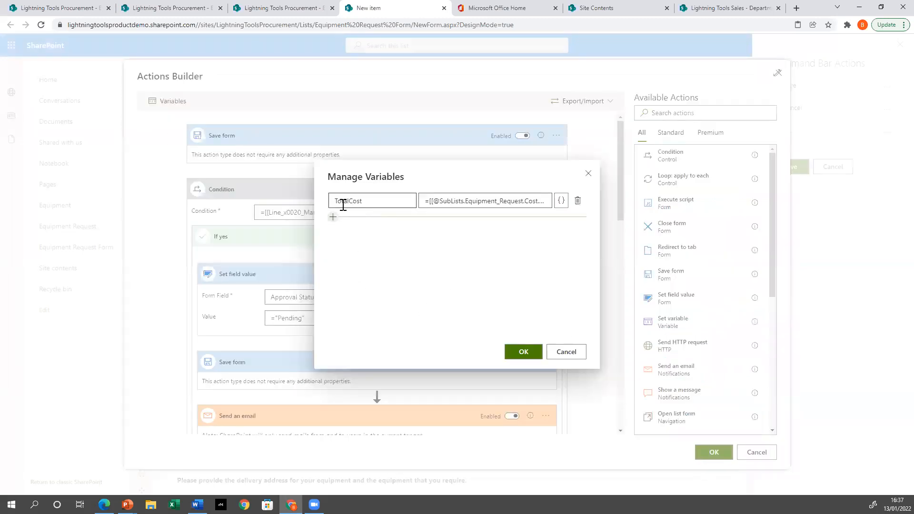
left_click(508, 356)
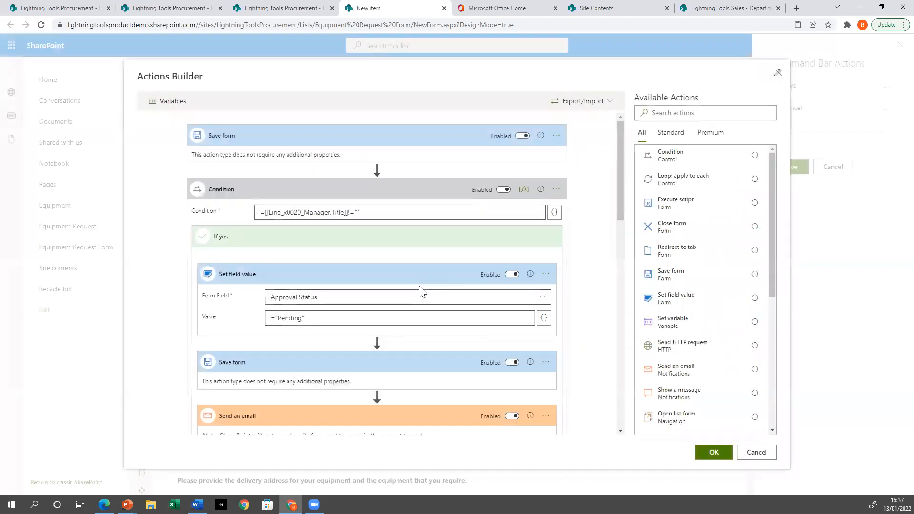
Remove the trailing dots after "with a total of" from the success message's text in the If yes branch.
scroll(419, 281, "down", 2)
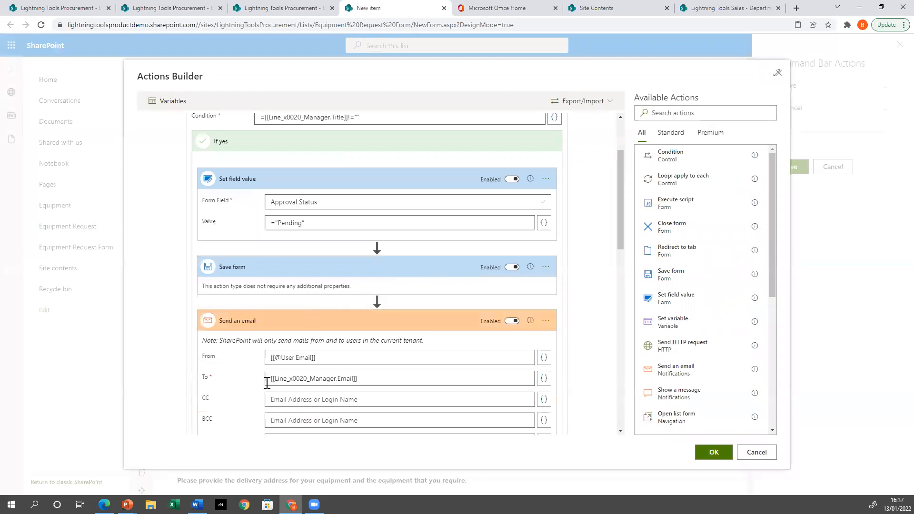
scroll(265, 377, "down", 3)
scroll(282, 384, "down", 2)
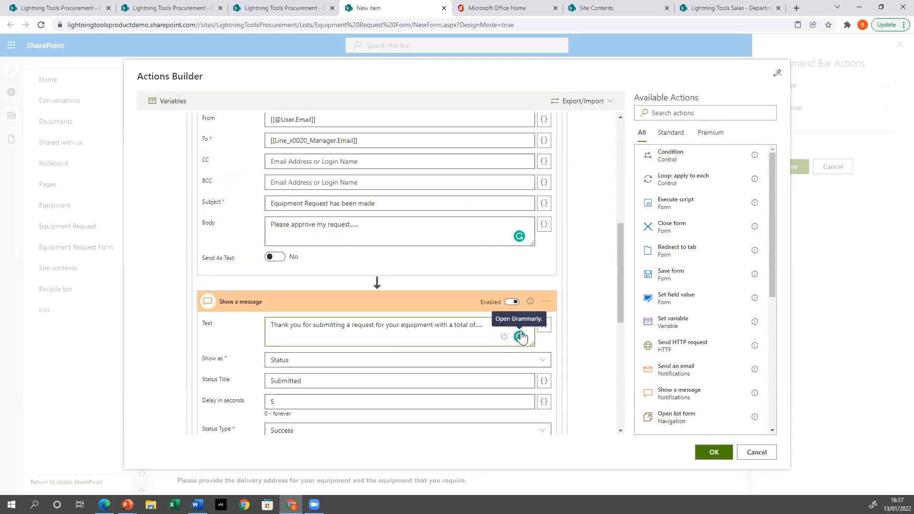
key("BackSpace")
key("BackSpace")
key("BackSpace")
Look through the remaining available actions and review the configured action sequence from the success message back to its start.
scroll(708, 292, "down", 3)
scroll(711, 297, "down", 3)
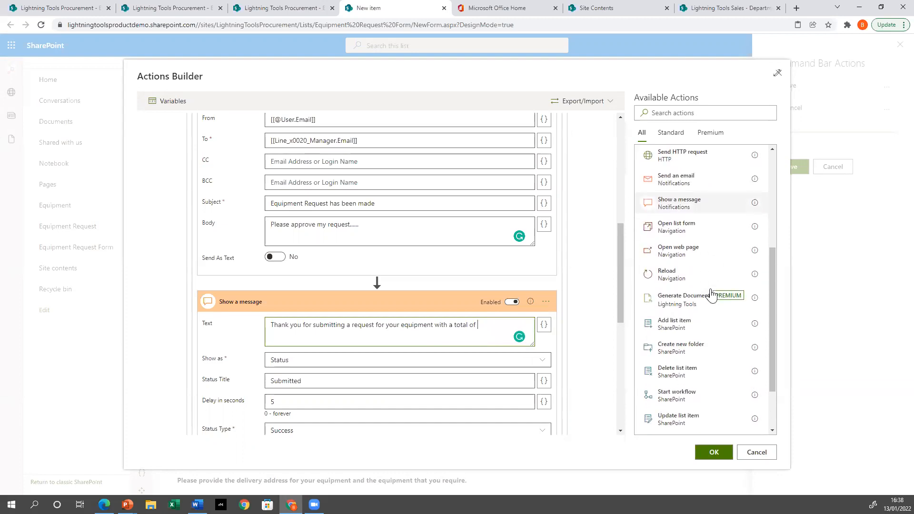
scroll(710, 300, "down", 3)
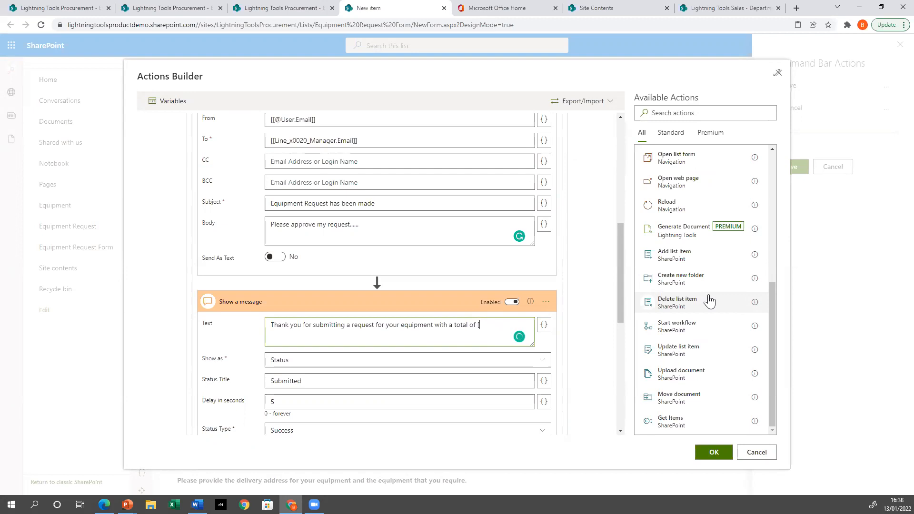
scroll(700, 373, "up", 5)
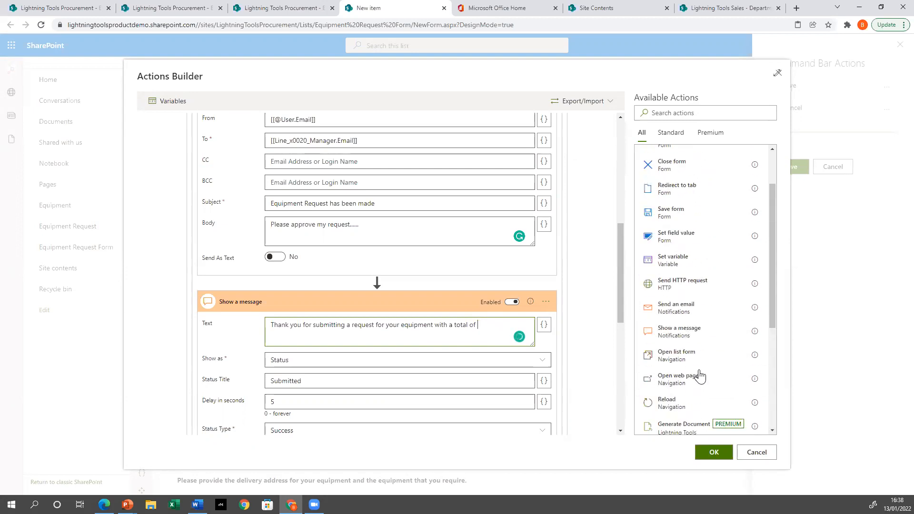
scroll(679, 291, "down", 4)
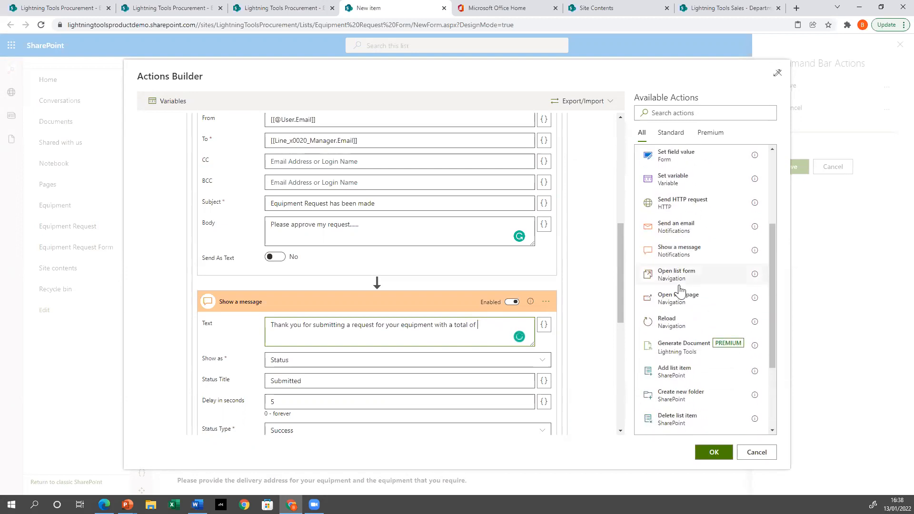
scroll(670, 325, "down", 2)
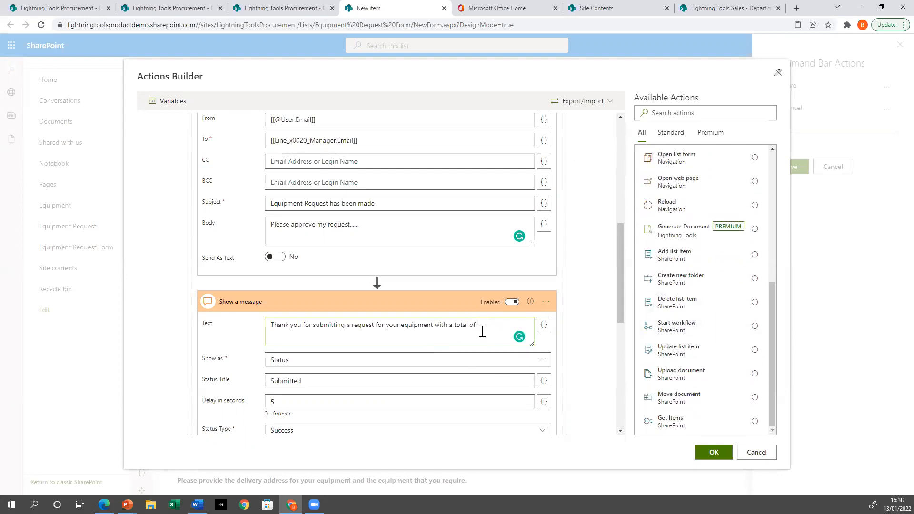
scroll(481, 333, "down", 2)
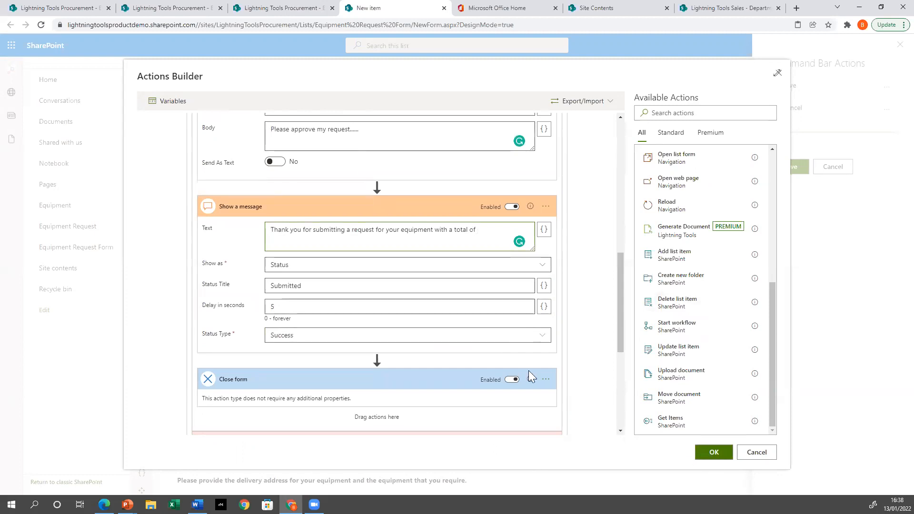
scroll(406, 302, "up", 9)
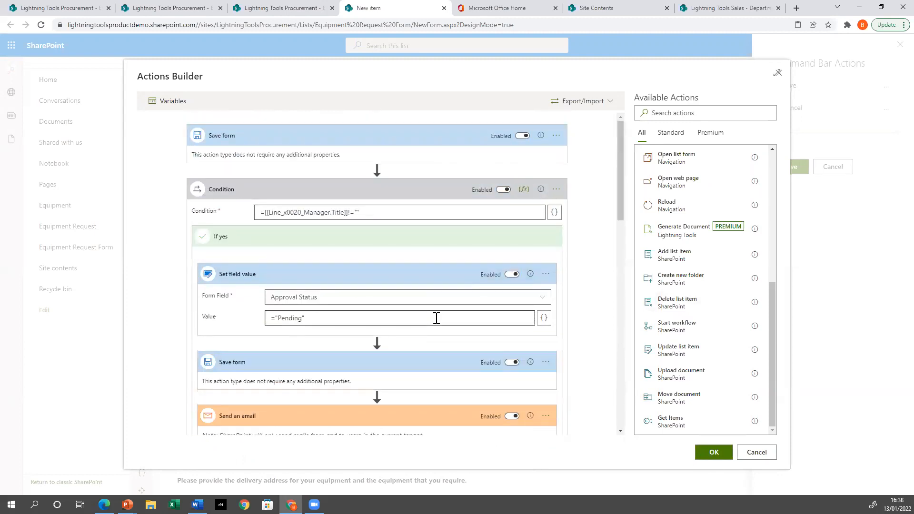
Accept the configured action sequence and save the new Submit action to the form's command bar.
left_click(591, 101)
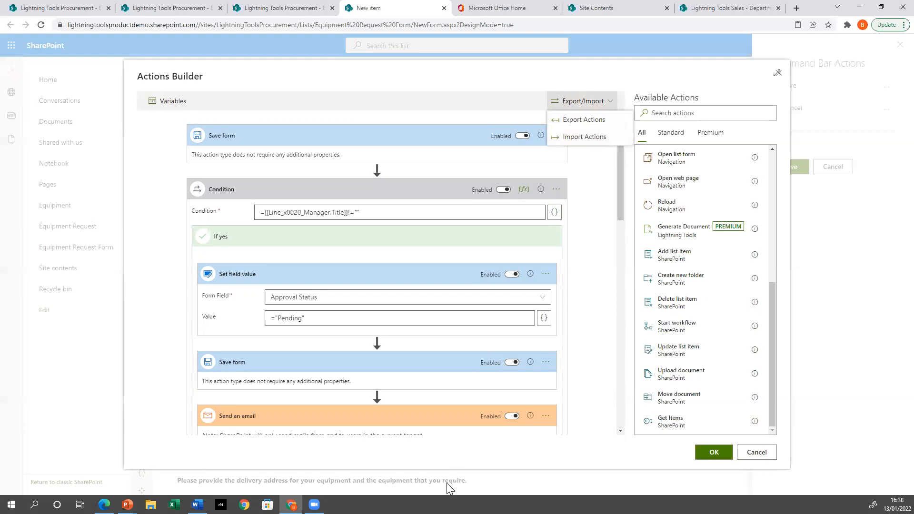
left_click(570, 457)
left_click(714, 457)
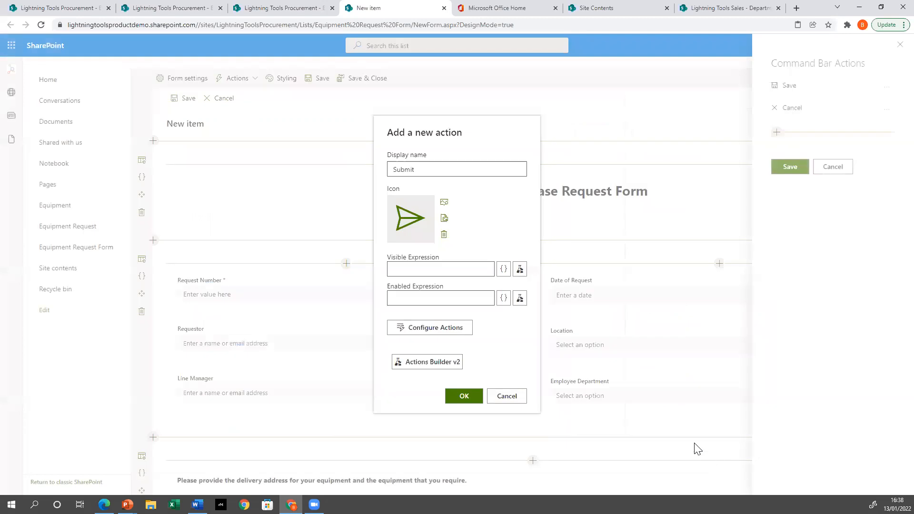
left_click(471, 399)
left_click(792, 191)
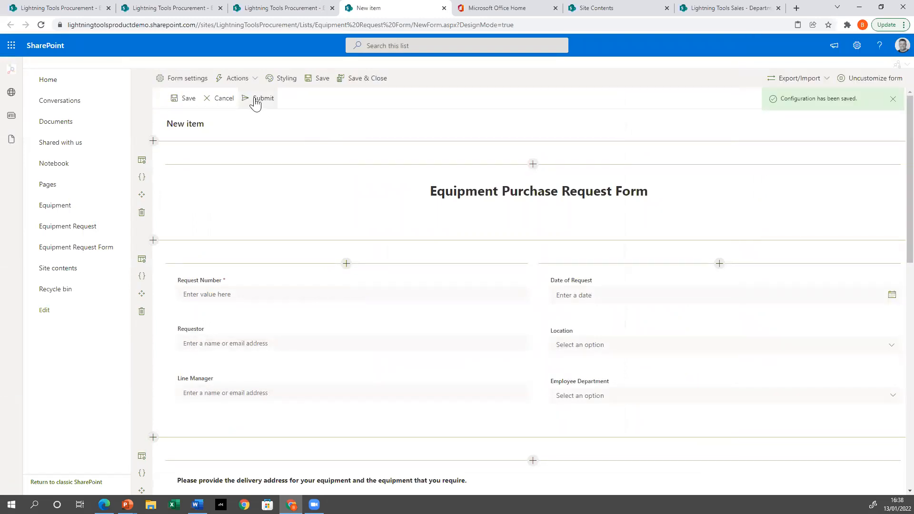
Import Equipment Request Form_NewForm_3.json as the form configuration, agreeing to overwrite the current one.
scroll(351, 300, "down", 5)
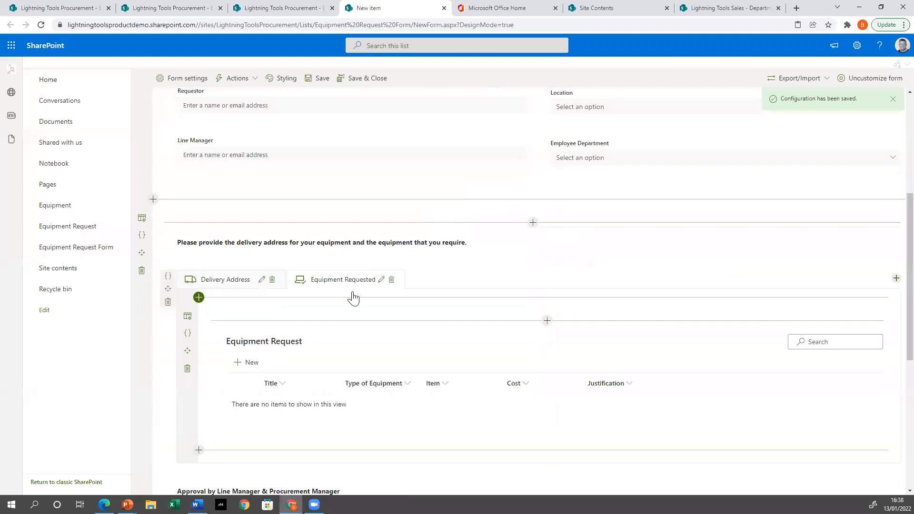
scroll(351, 299, "up", 3)
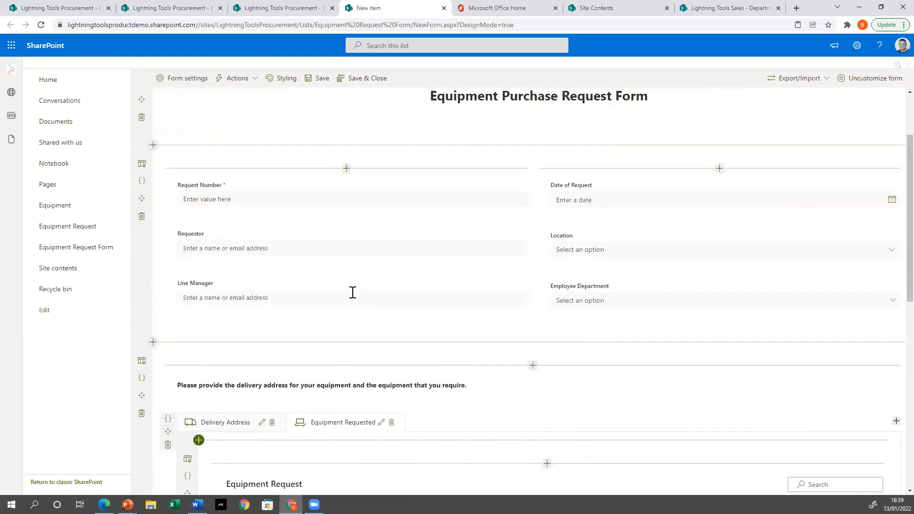
scroll(346, 295, "up", 2)
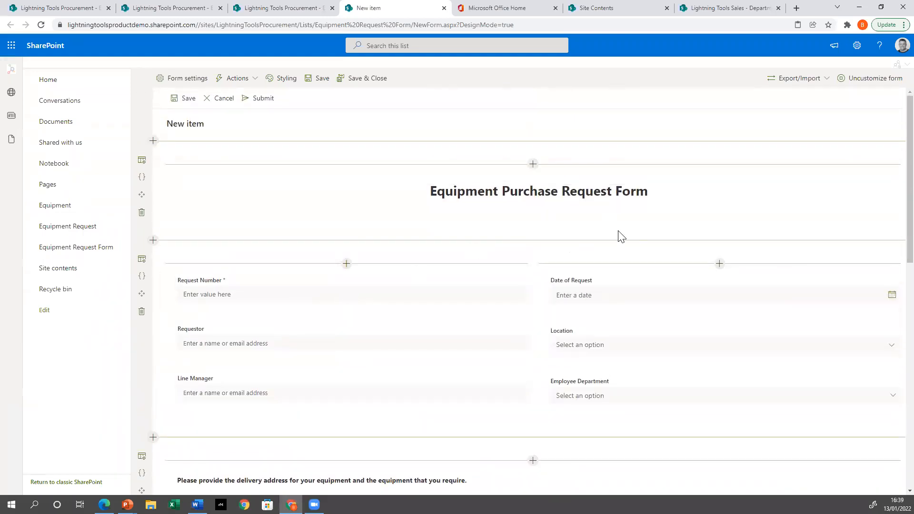
left_click(825, 78)
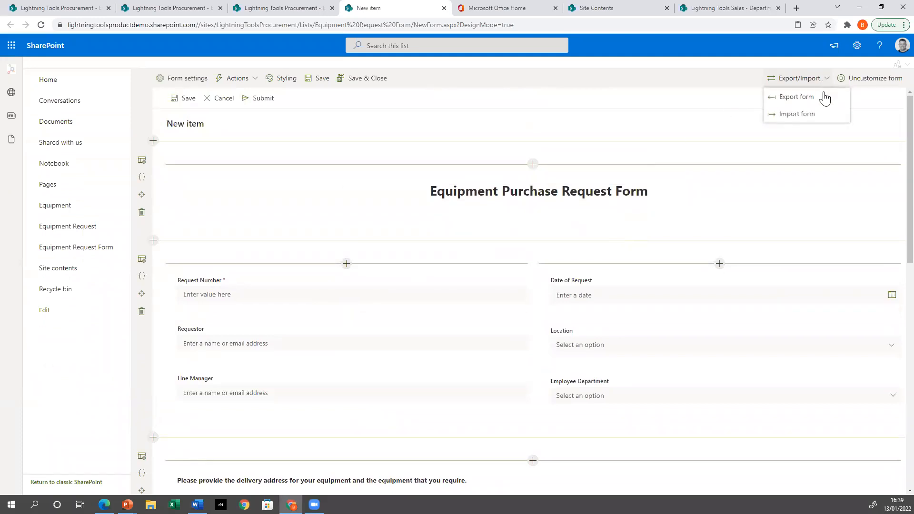
left_click(798, 115)
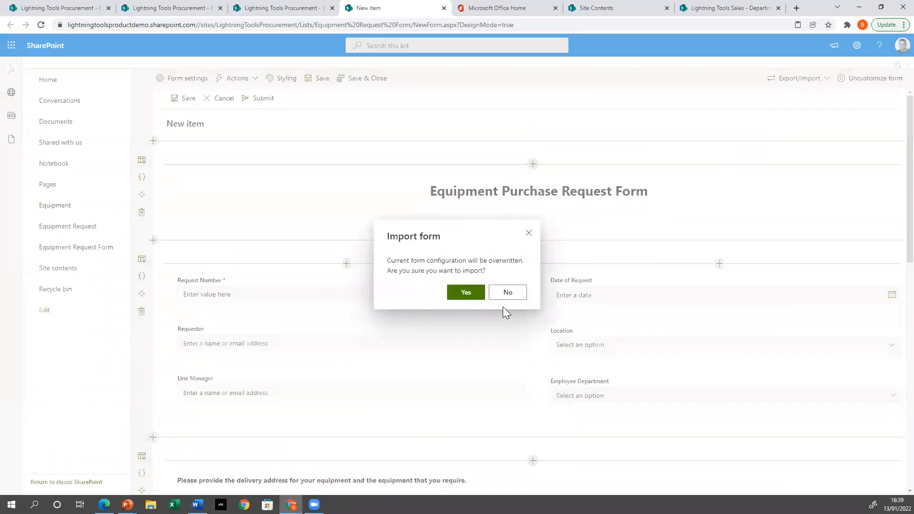
left_click(465, 293)
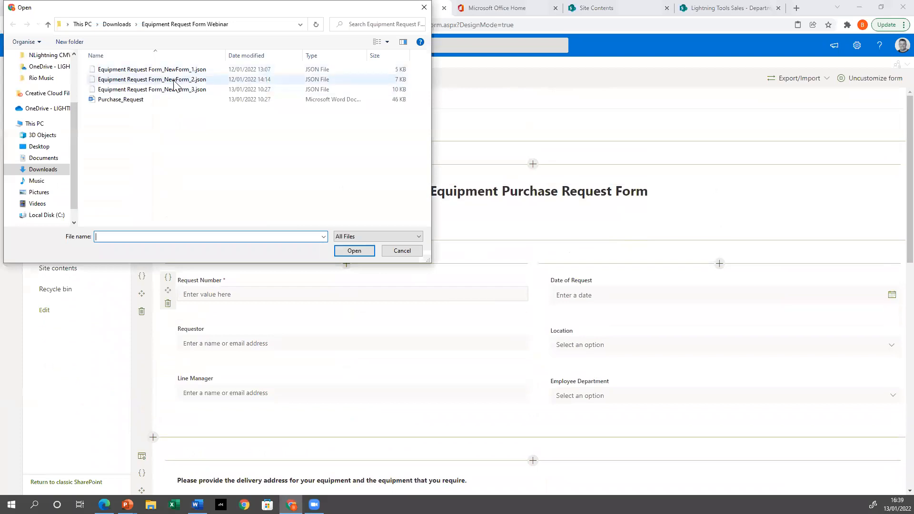
double_click(182, 89)
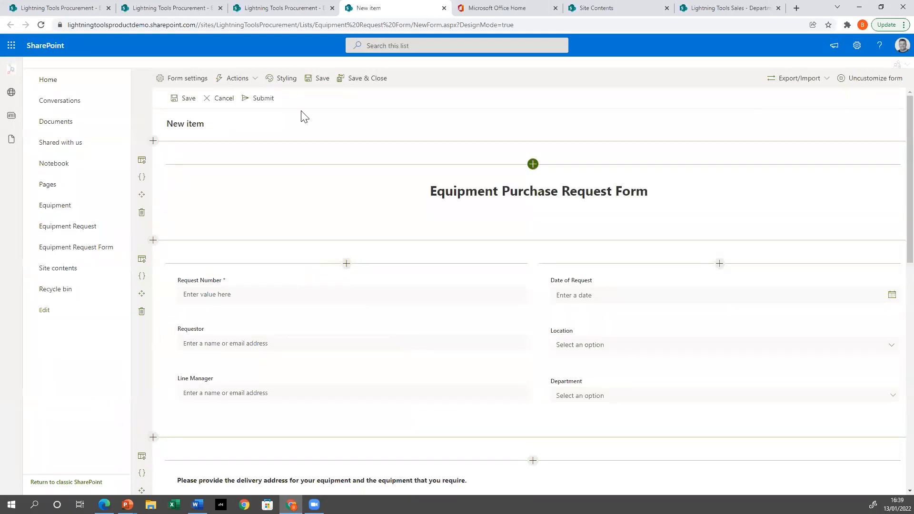
Examine the imported Submit action's sequence, including its condition and the success message in the If yes branch, without changing it.
left_click(259, 84)
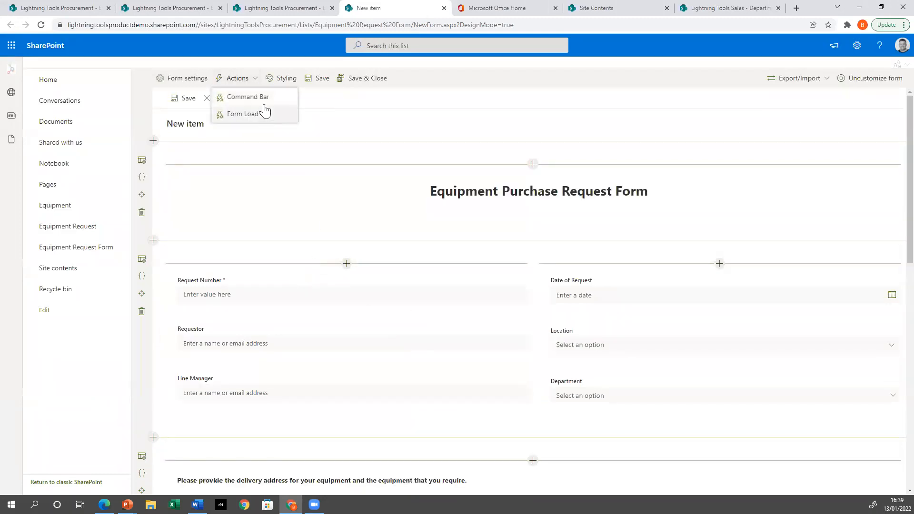
left_click(252, 96)
left_click(887, 133)
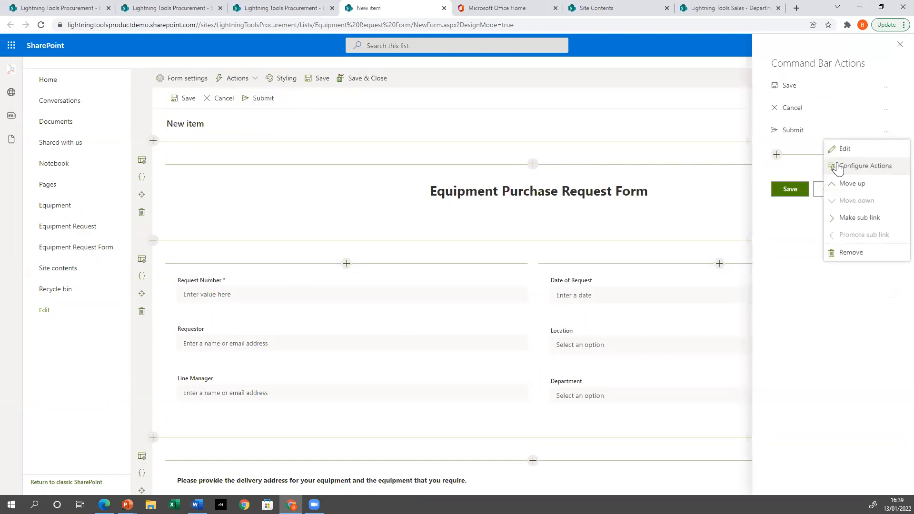
left_click(845, 149)
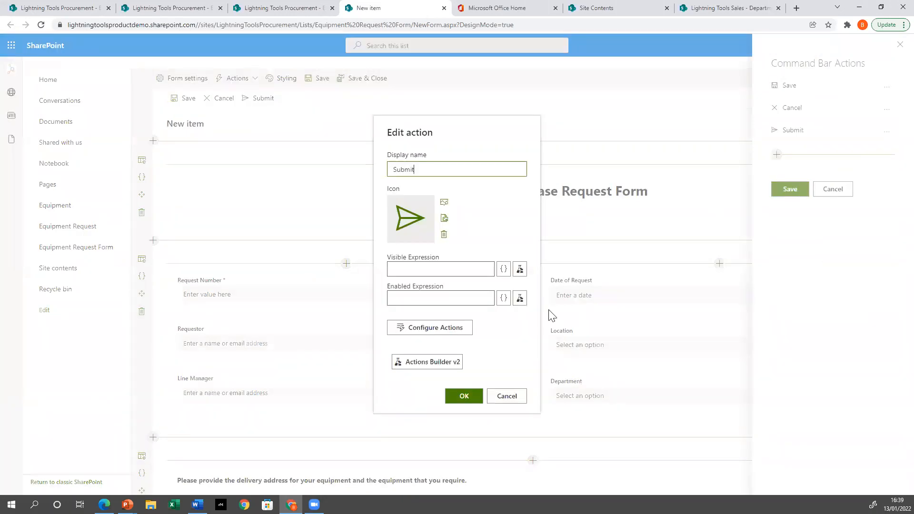
left_click(426, 363)
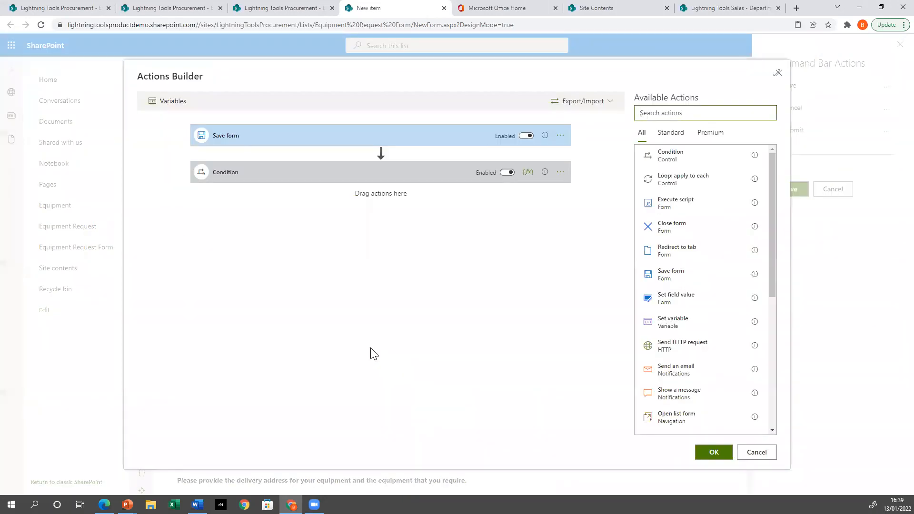
left_click(280, 173)
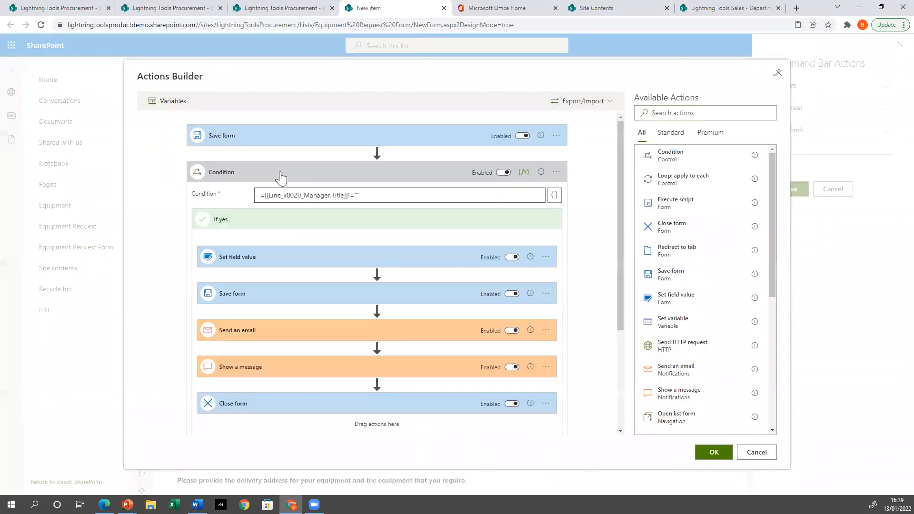
left_click(281, 368)
scroll(283, 368, "down", 3)
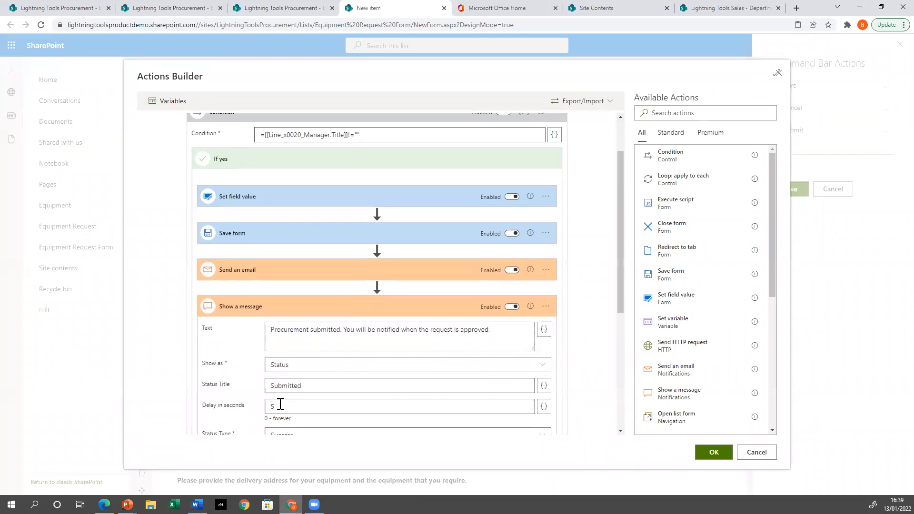
left_click(757, 452)
left_click(493, 399)
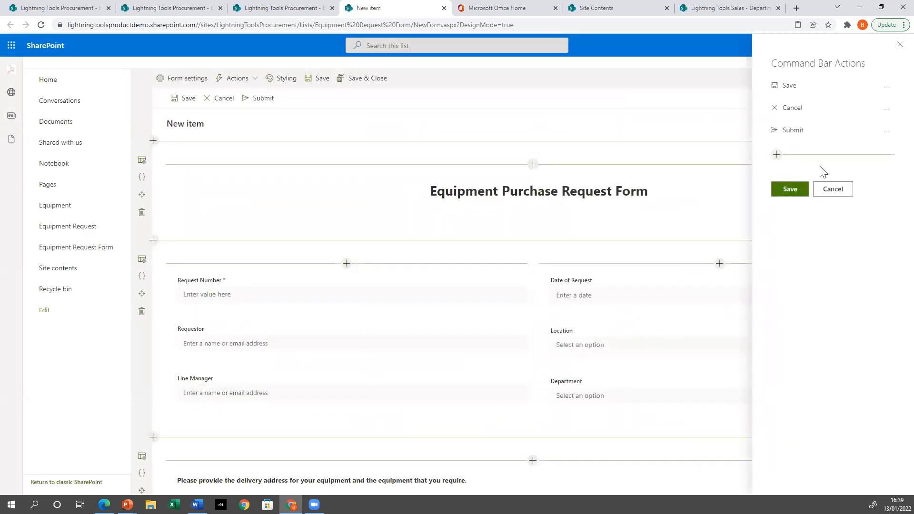
Save the command bar actions, and save and close the form design.
left_click(794, 192)
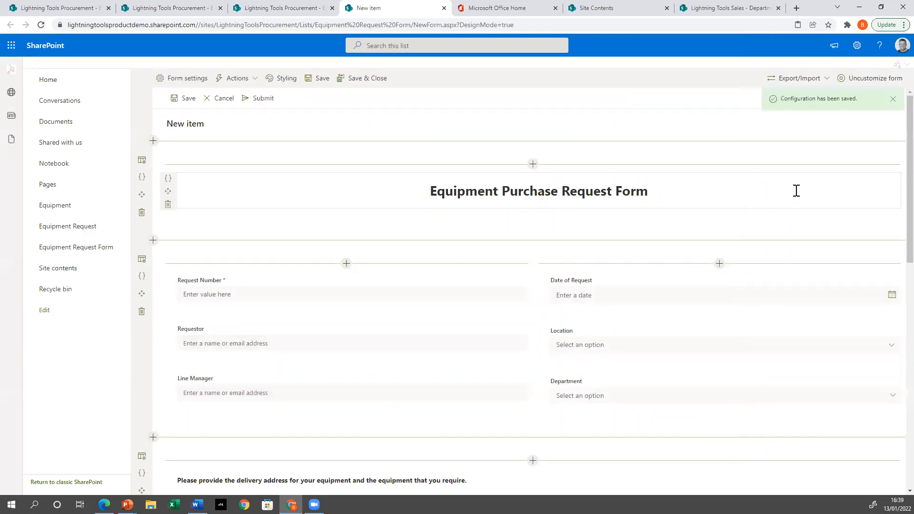
scroll(449, 239, "down", 7)
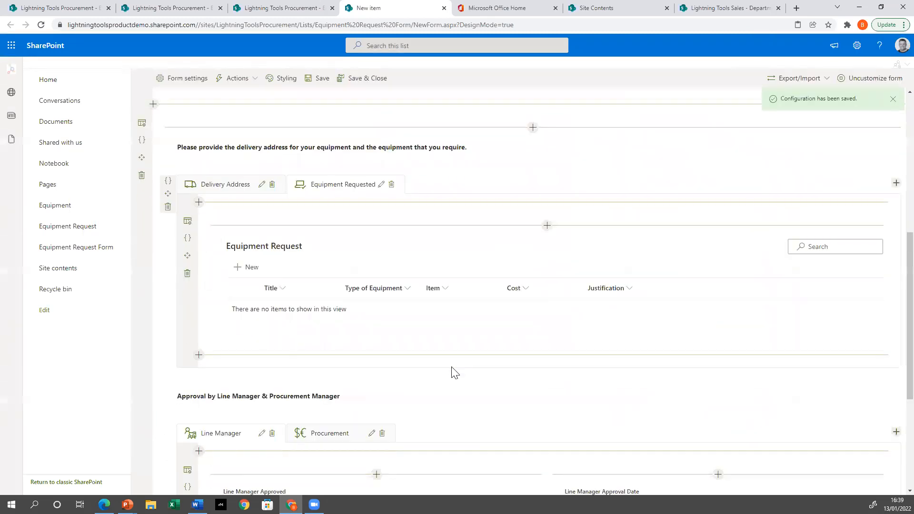
scroll(381, 253, "up", 7)
left_click(384, 80)
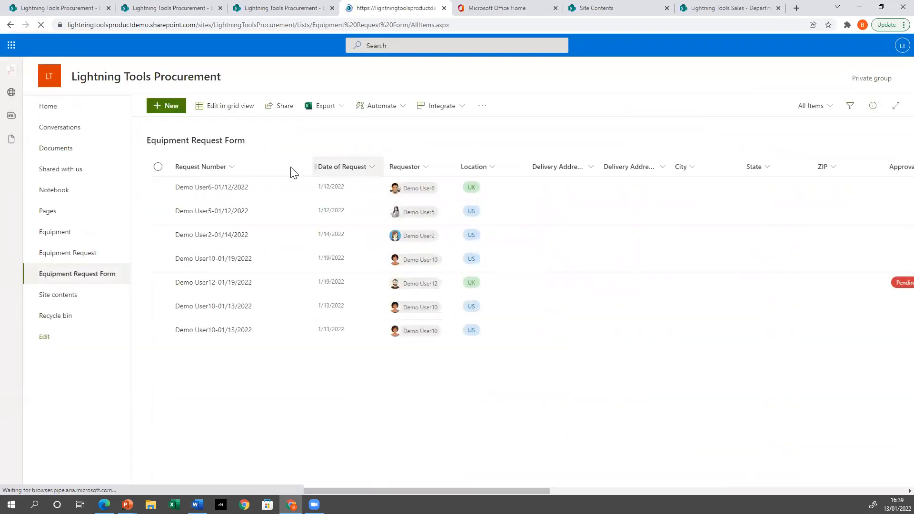
Start a new equipment purchase request and set its Date of Request to 1/13/2022.
left_click(167, 108)
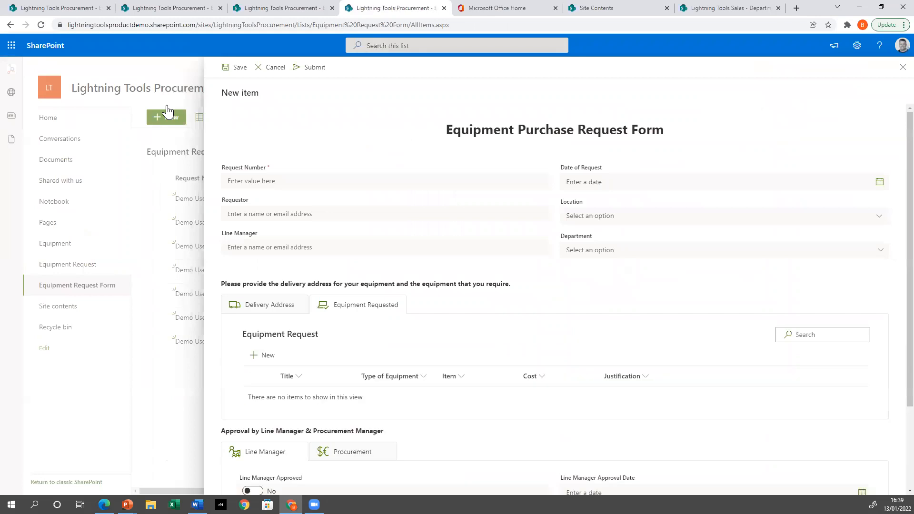
left_click(798, 180)
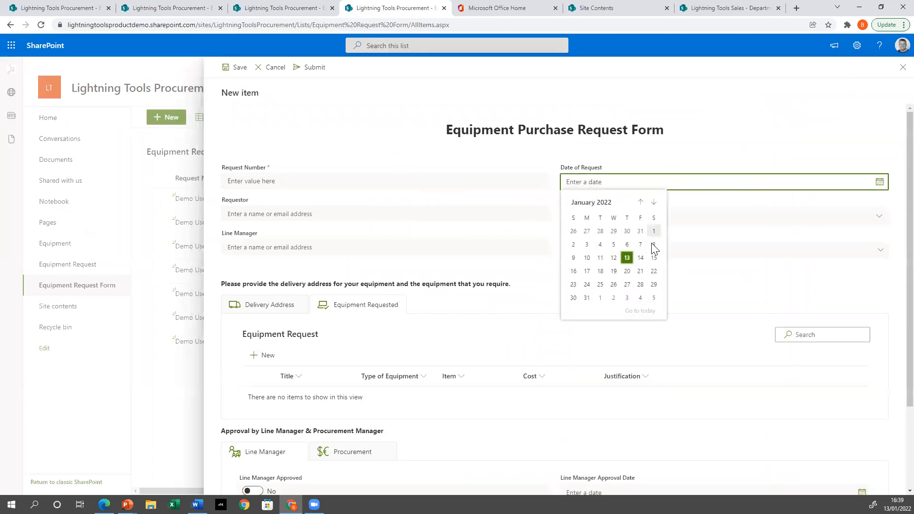
left_click(626, 258)
Look up demo accounts by "demo" and assign one as the Requestor and another as the Line Manager.
left_click(478, 213)
type("demo")
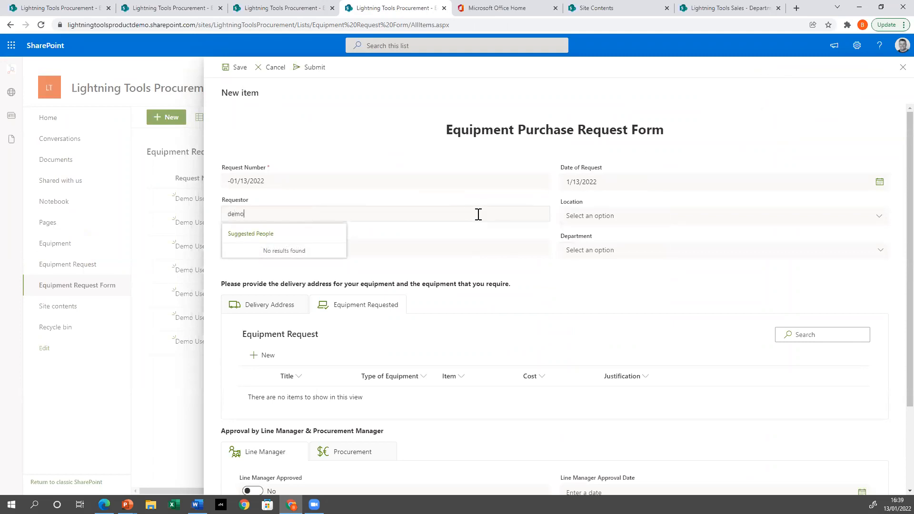
left_click(268, 258)
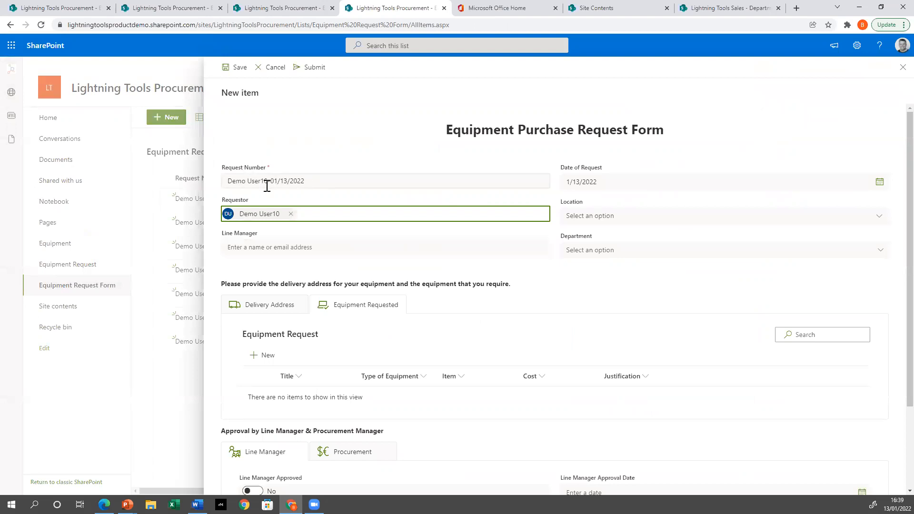
left_click(317, 244)
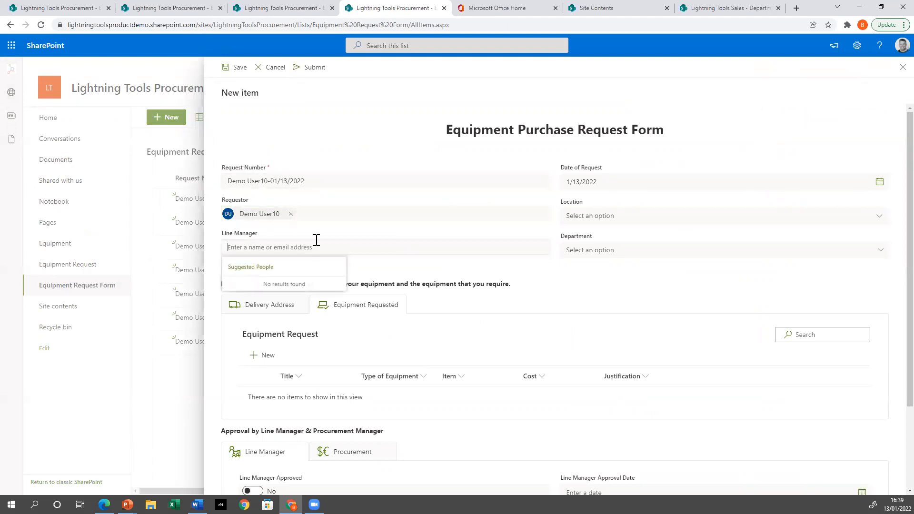
type("demo")
left_click(300, 314)
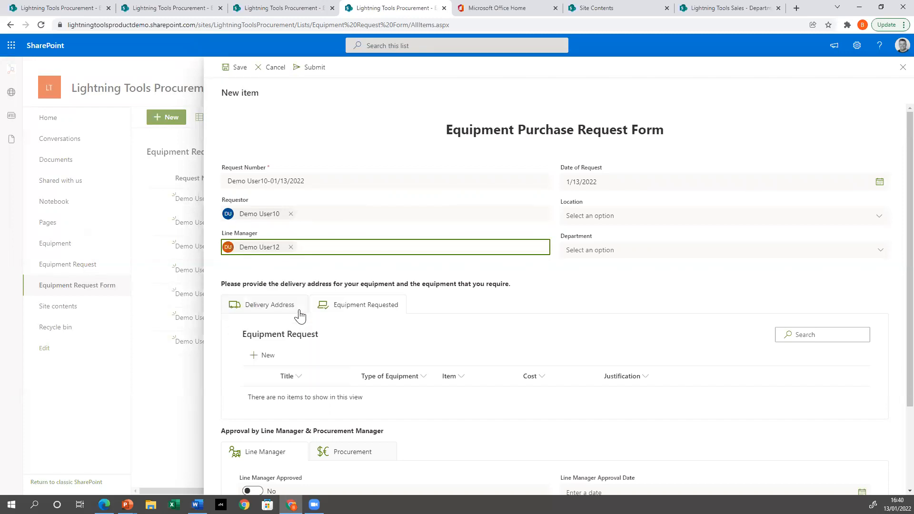
Set the request's Location to US and its Department to Sales.
scroll(312, 324, "down", 2)
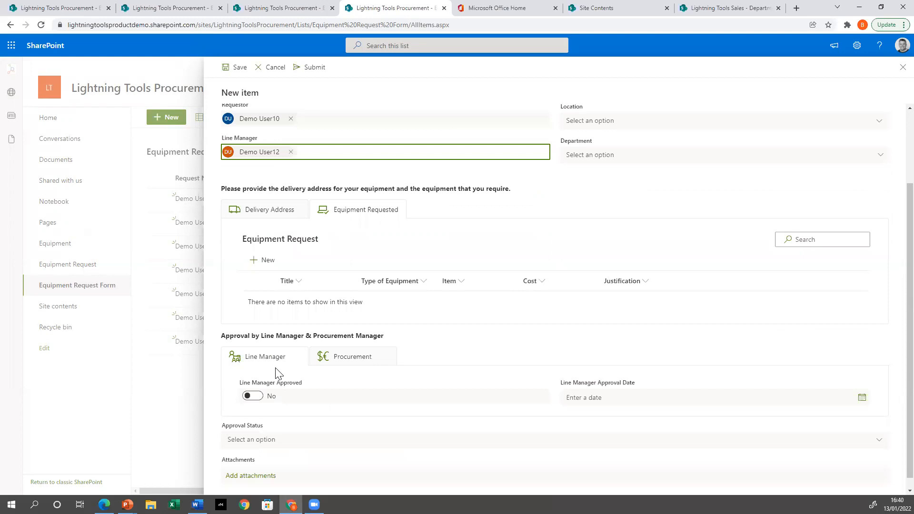
scroll(279, 374, "up", 2)
left_click(612, 216)
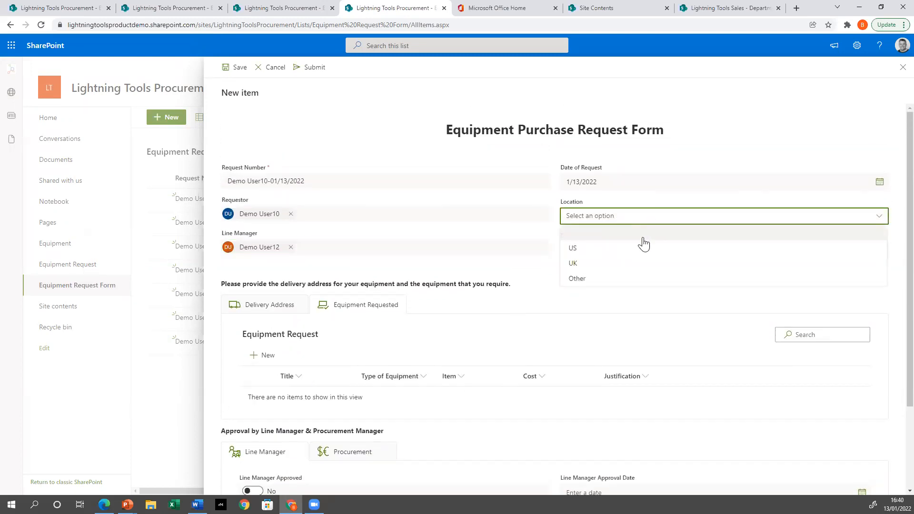
left_click(644, 246)
left_click(632, 250)
left_click(619, 287)
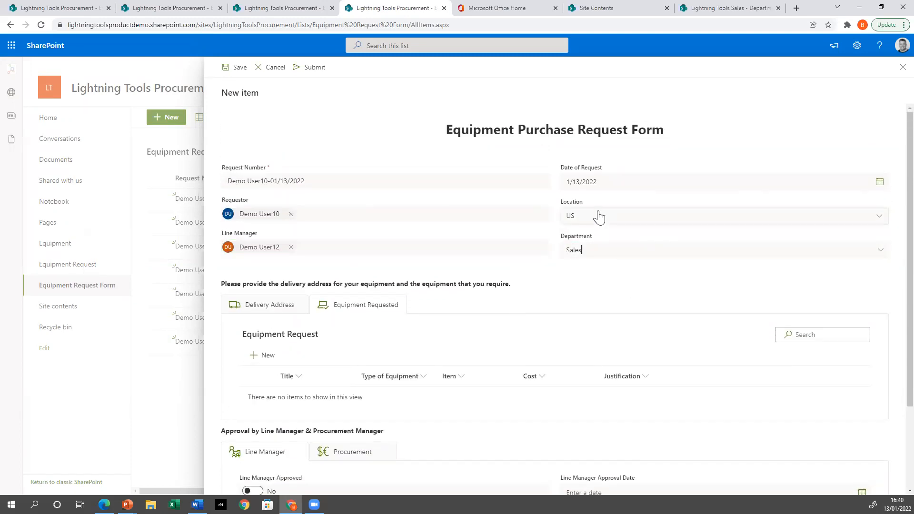
Add an equipment item titled "Laptop for home use" with equipment type Laptop and item Surface Laptop 4.
scroll(537, 302, "down", 2)
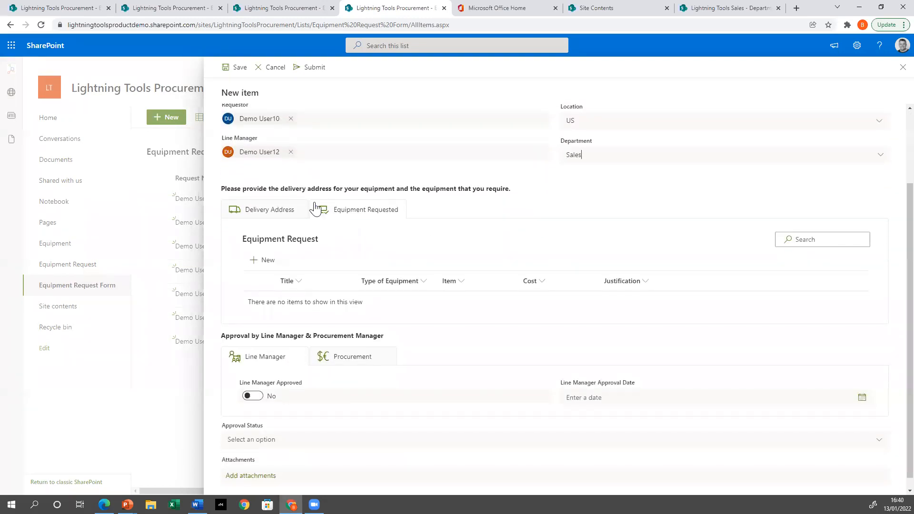
left_click(261, 263)
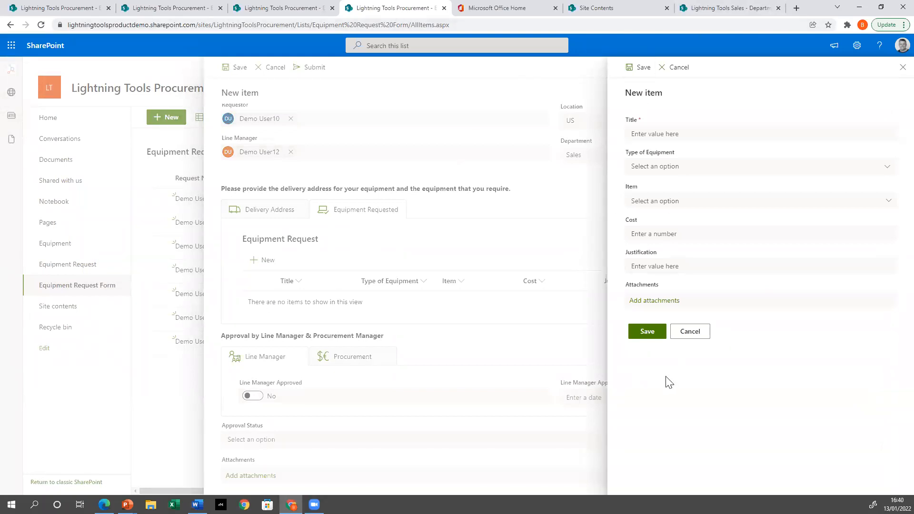
left_click(717, 129)
type("Laptop for home use")
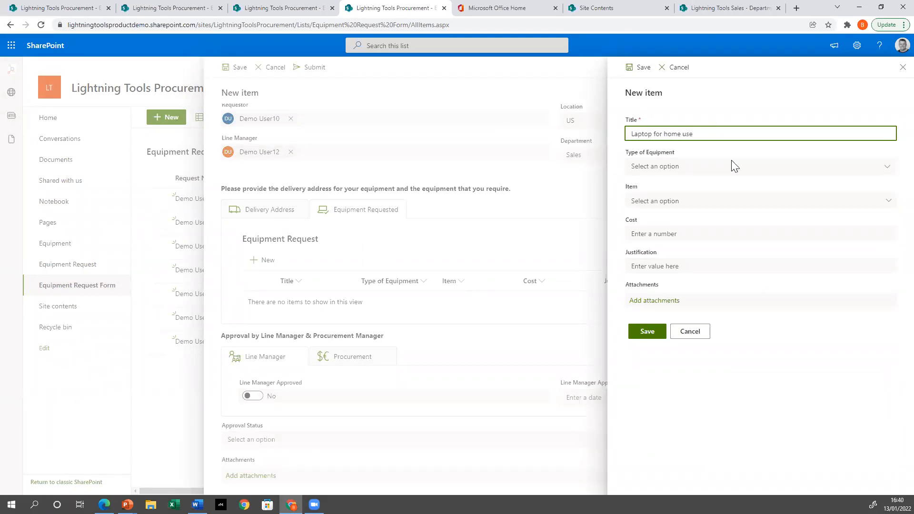
left_click(733, 166)
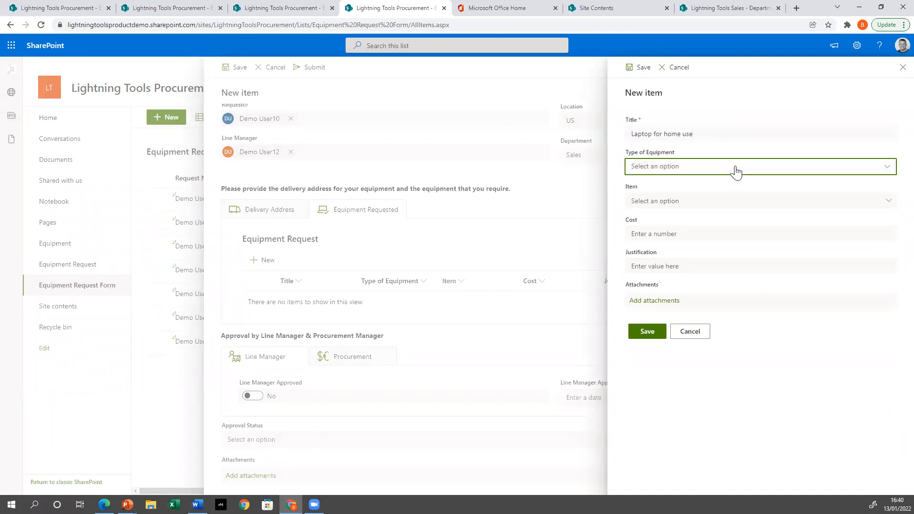
left_click(642, 199)
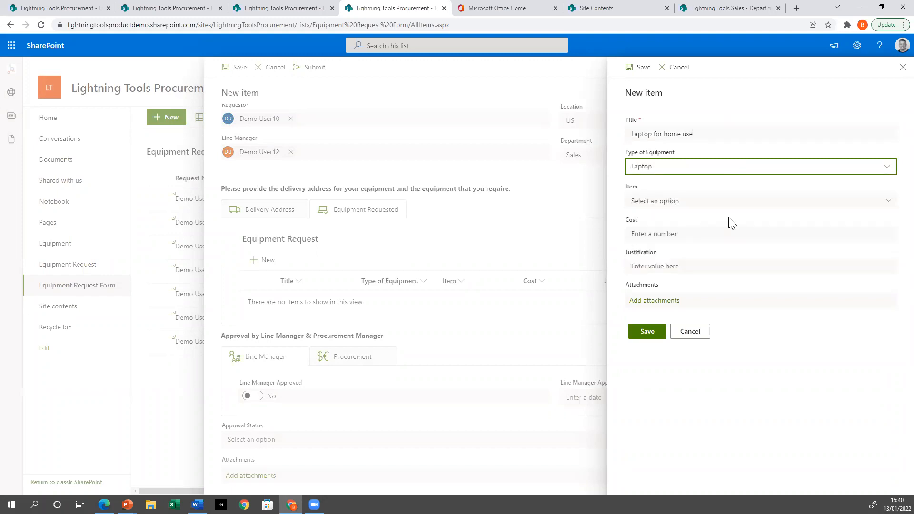
left_click(692, 199)
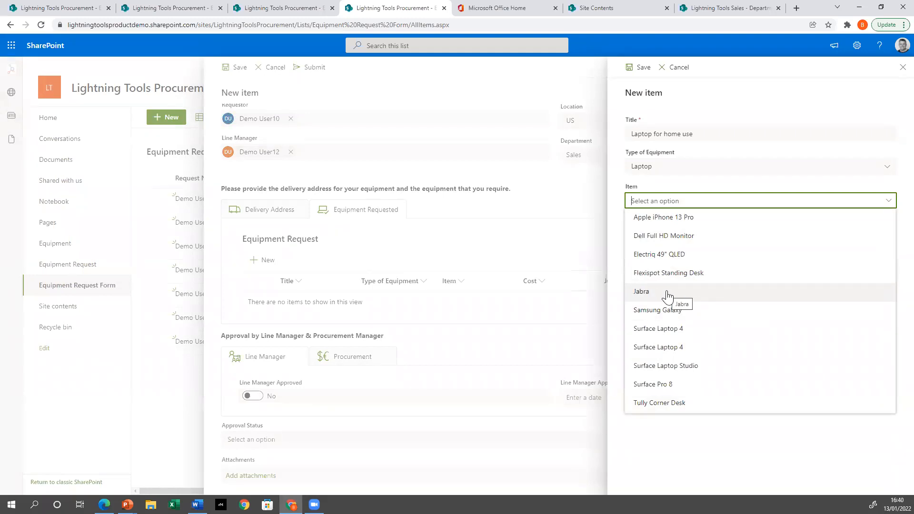
left_click(688, 331)
Set the laptop's cost to 1000 and its justification to "I need to work from home", and save the item.
left_click(694, 233)
type("1000")
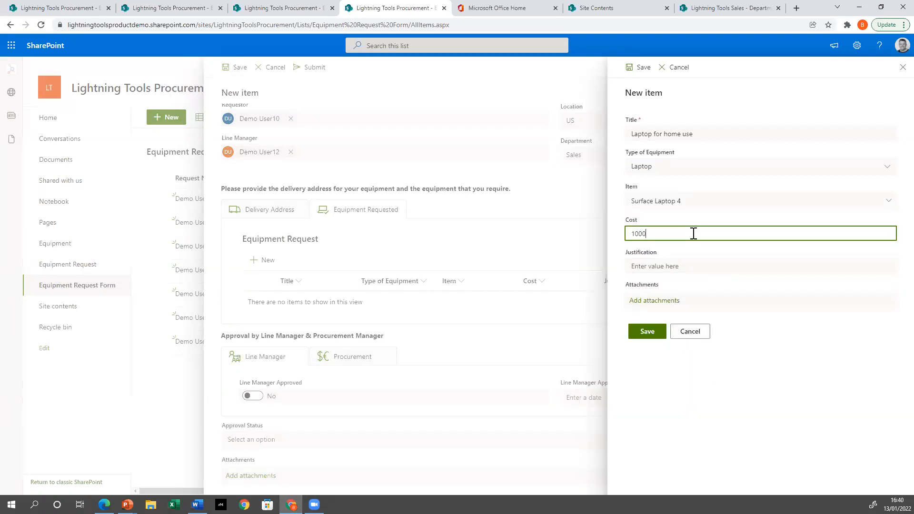
left_click(696, 268)
type("I need to work from home")
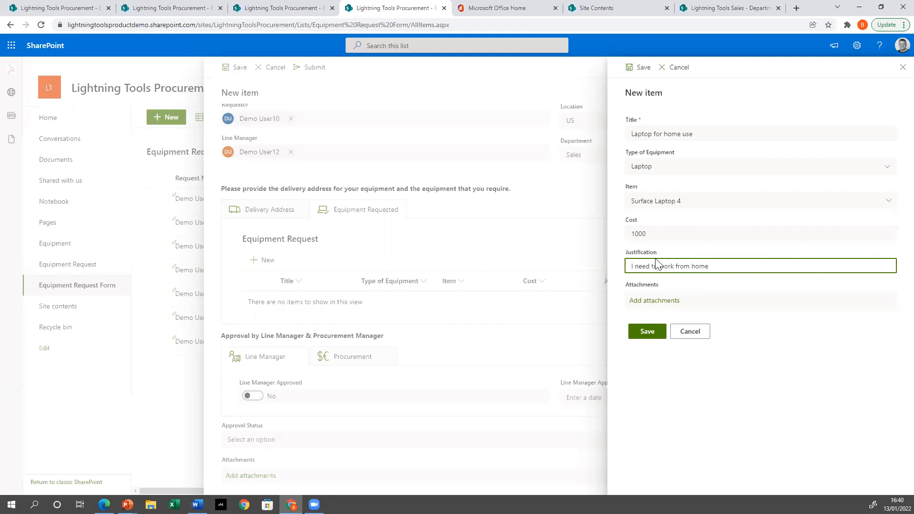
left_click(653, 333)
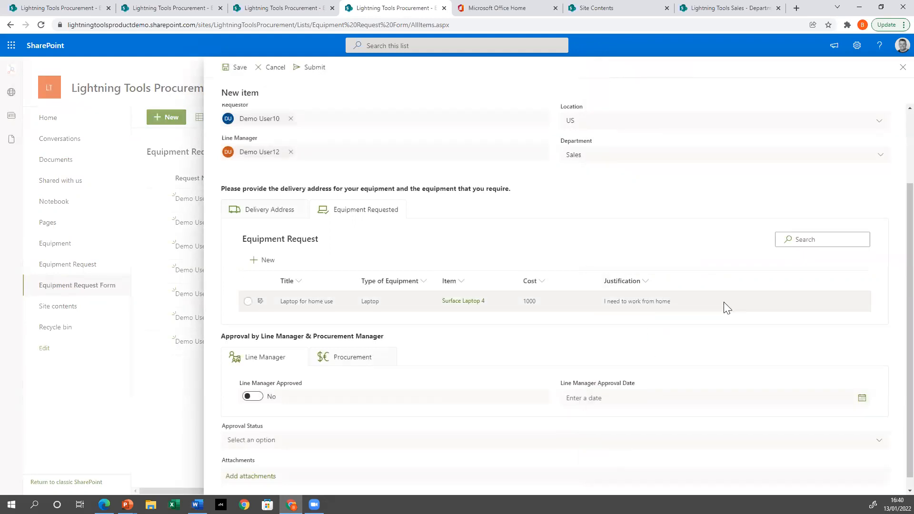
Add and save a second equipment item titled "Phone" with type Phone, item Apple iPhone 13 Pro and cost 1000.
left_click(264, 260)
left_click(680, 134)
type("Phone")
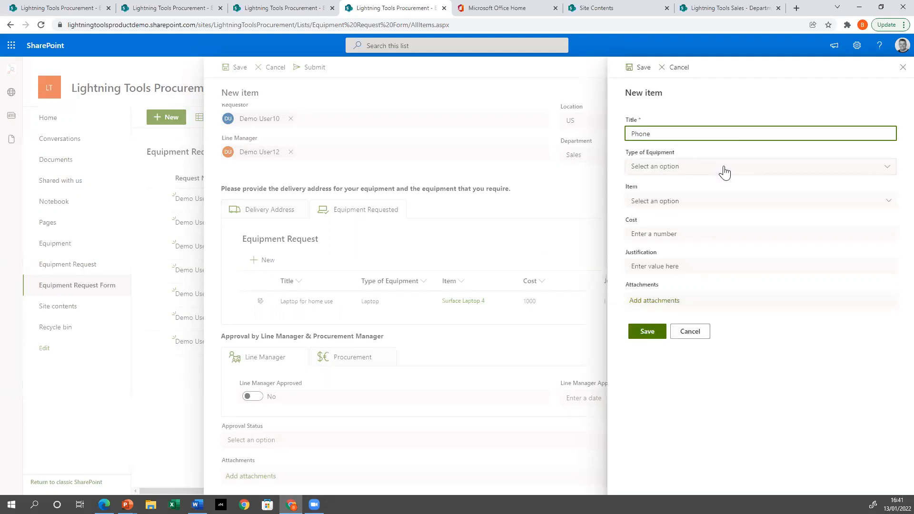
left_click(724, 171)
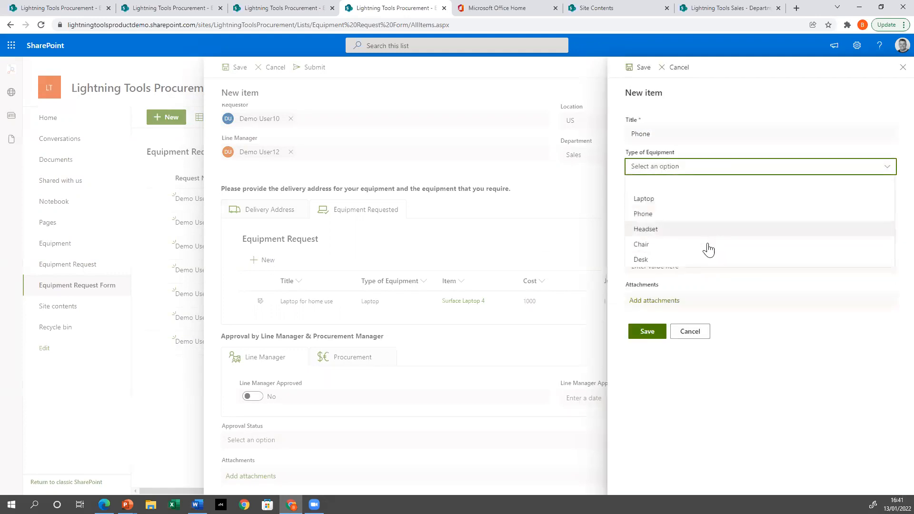
left_click(667, 215)
left_click(672, 200)
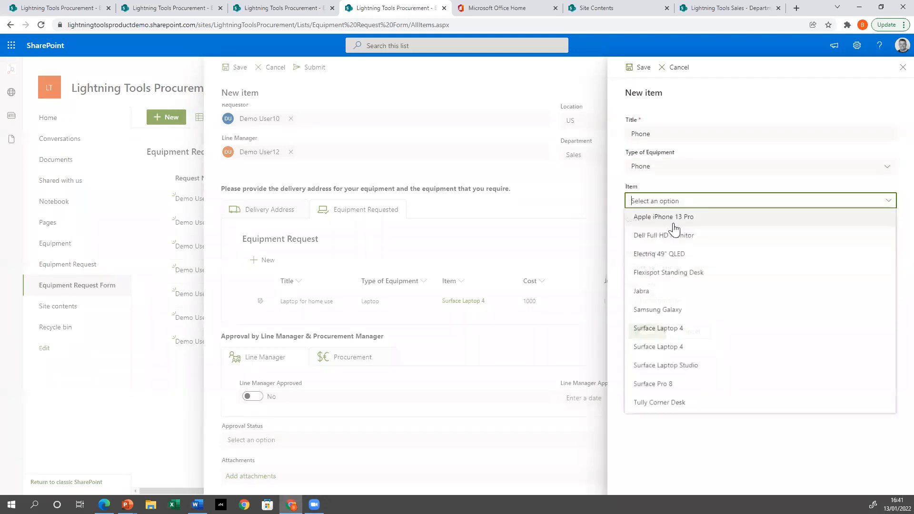
left_click(676, 217)
left_click(668, 233)
type("1000")
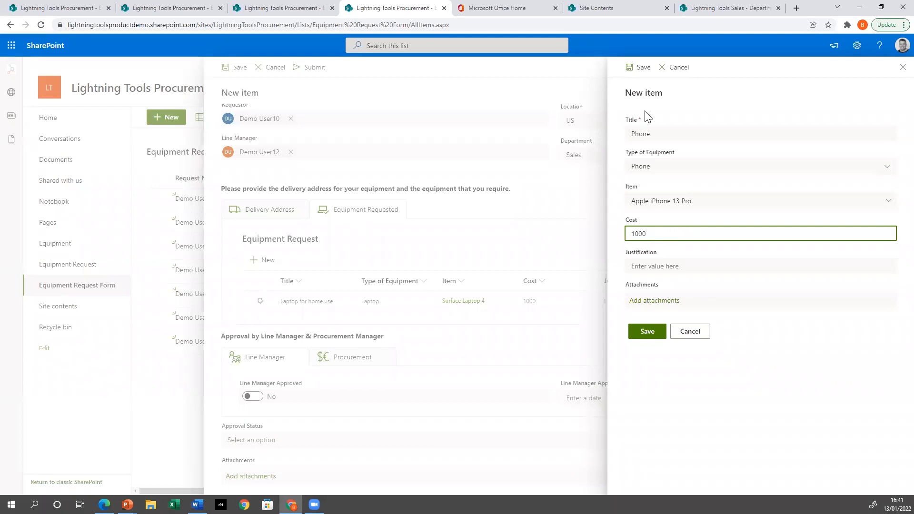
left_click(648, 332)
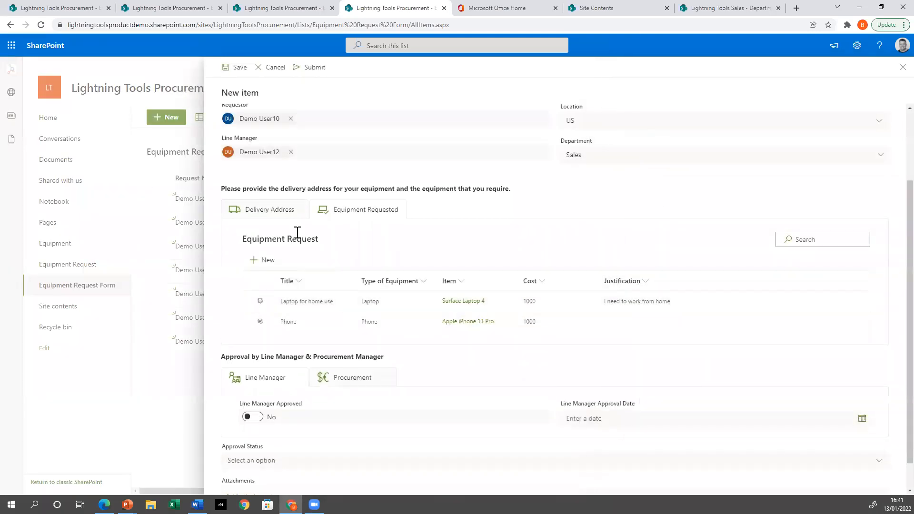
Submit the purchase request without a delivery address, and check its items in the Equipment Request list before returning to Equipment Request Form.
left_click(285, 212)
scroll(336, 290, "down", 1)
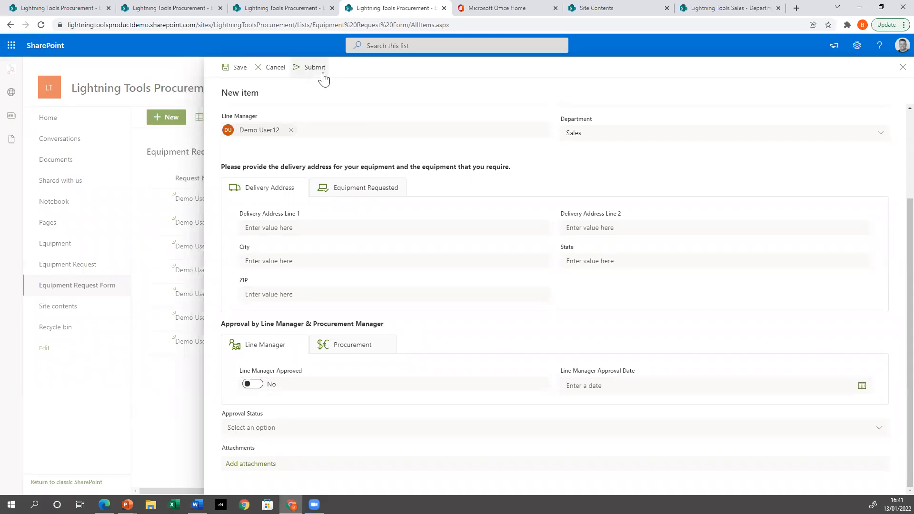
left_click(308, 67)
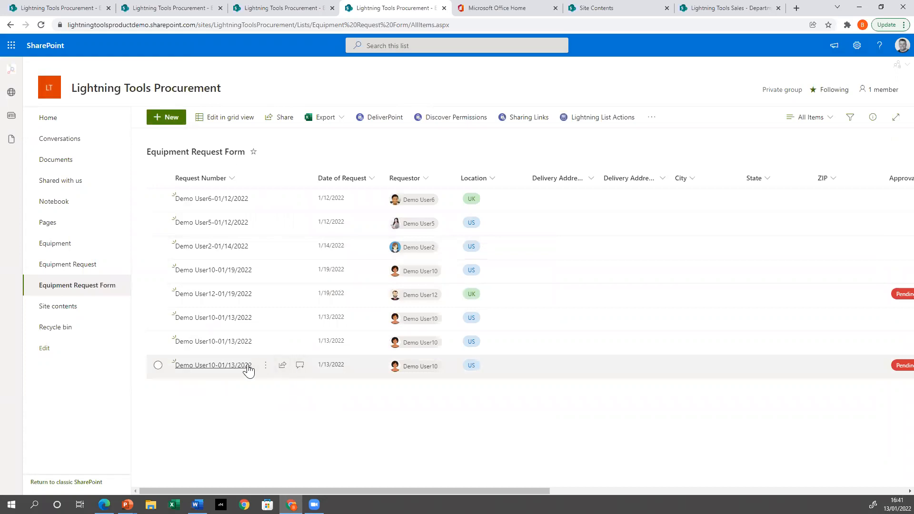
left_click(73, 275)
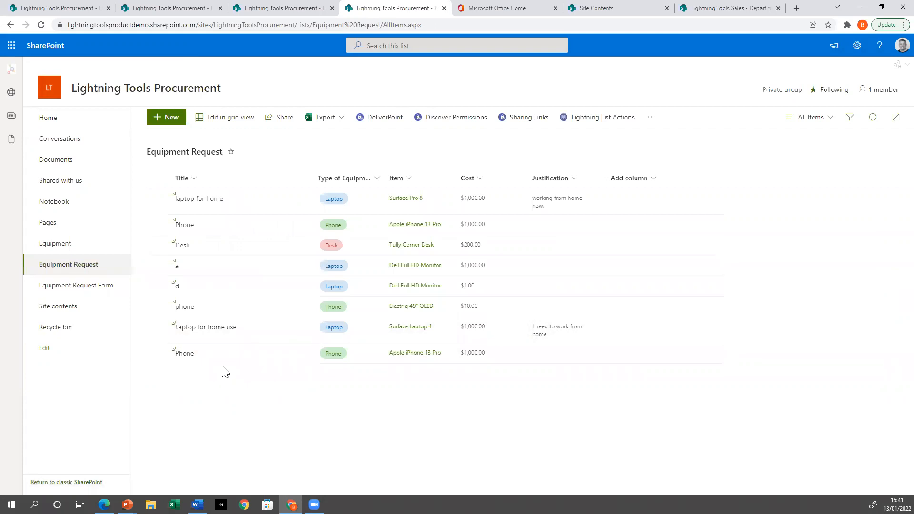
left_click(74, 284)
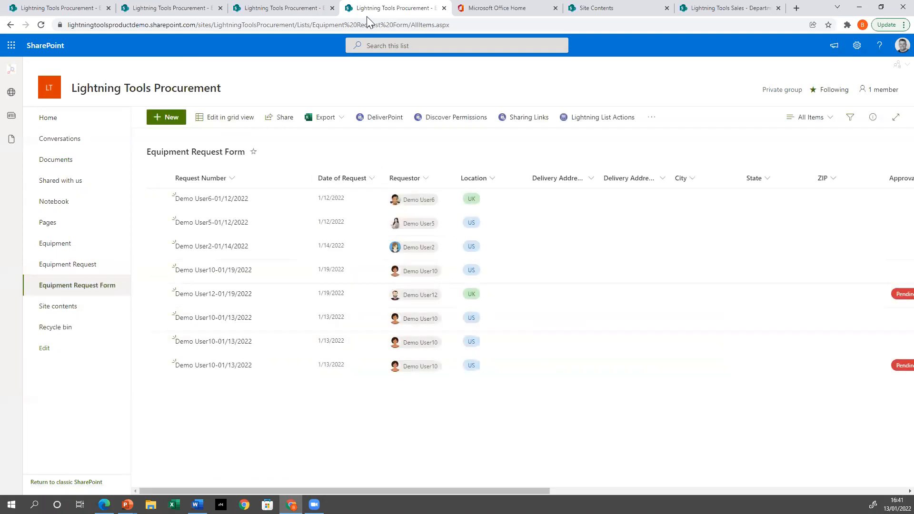
Switch to the PowerPoint slide show to view the Style & Conditional Formatting slide, and return to the SharePoint list.
mouse_move(128, 504)
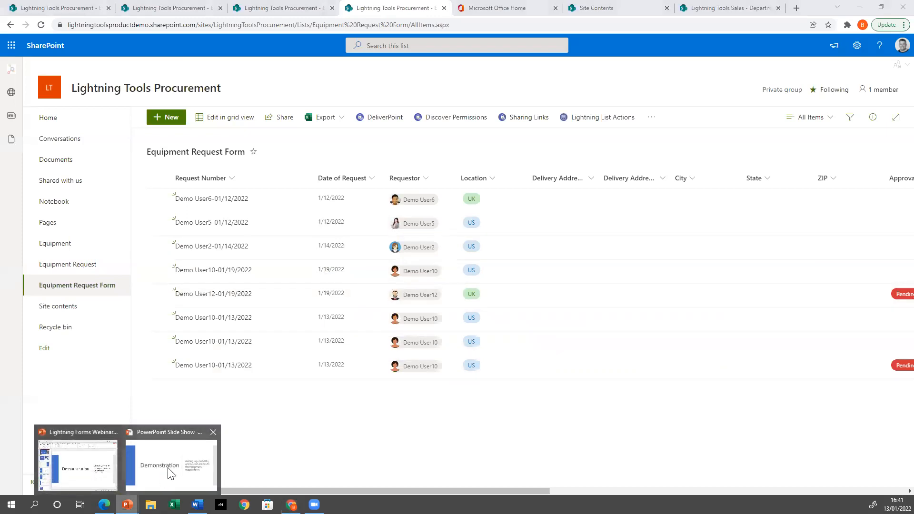
left_click(170, 473)
left_click(657, 302)
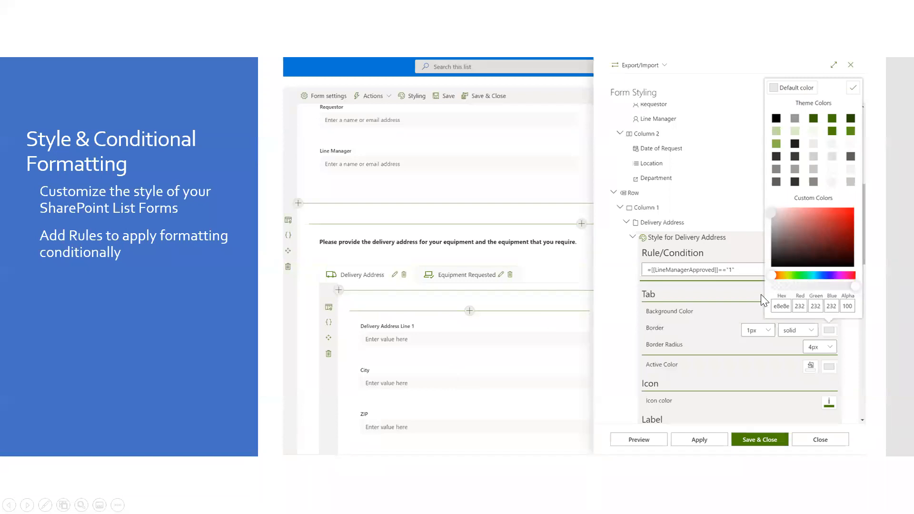
key("alt+Tab")
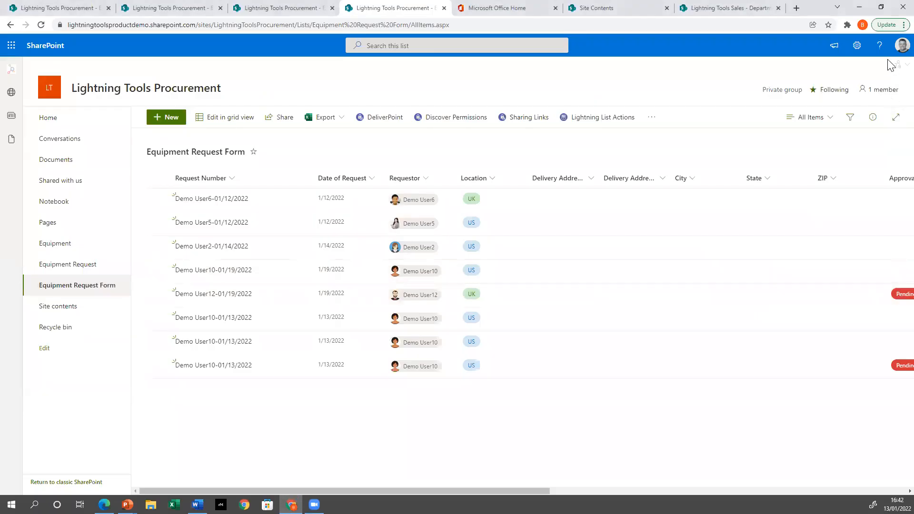
Change the site theme to Blue, save it and close the site settings.
left_click(856, 45)
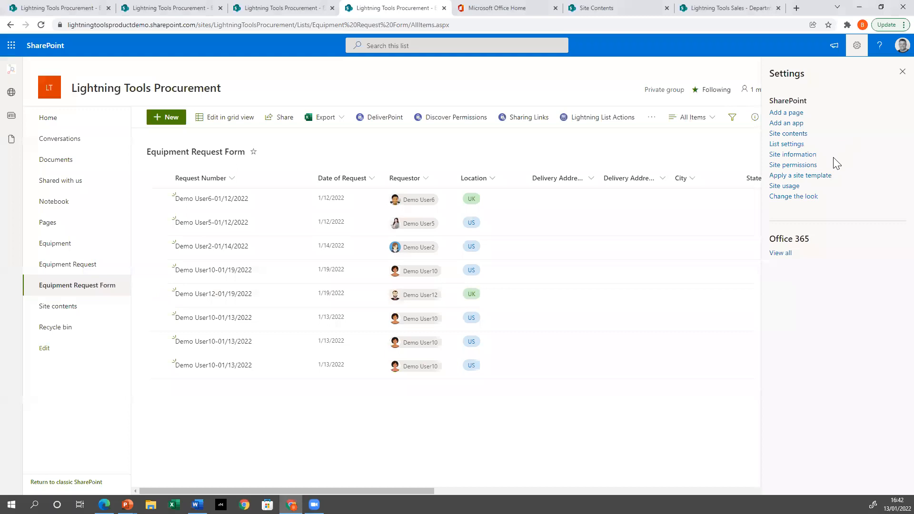
left_click(782, 196)
left_click(804, 98)
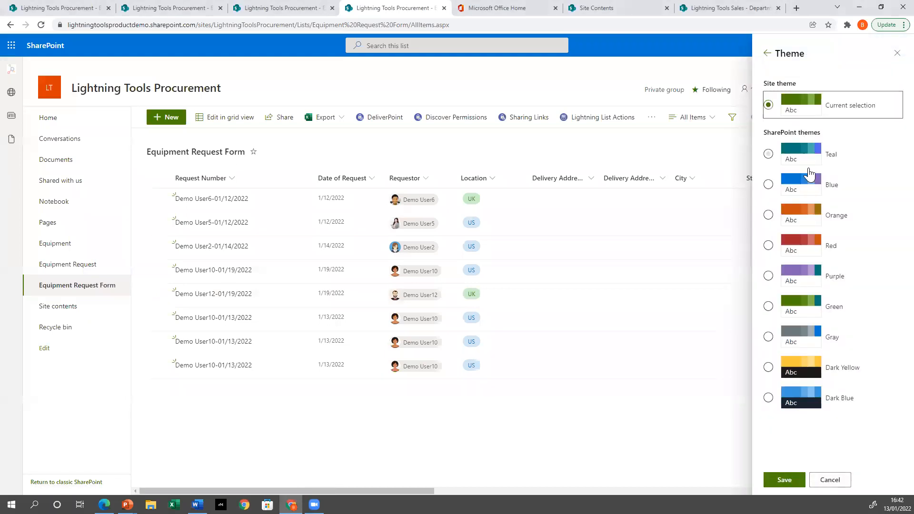
left_click(768, 185)
left_click(781, 481)
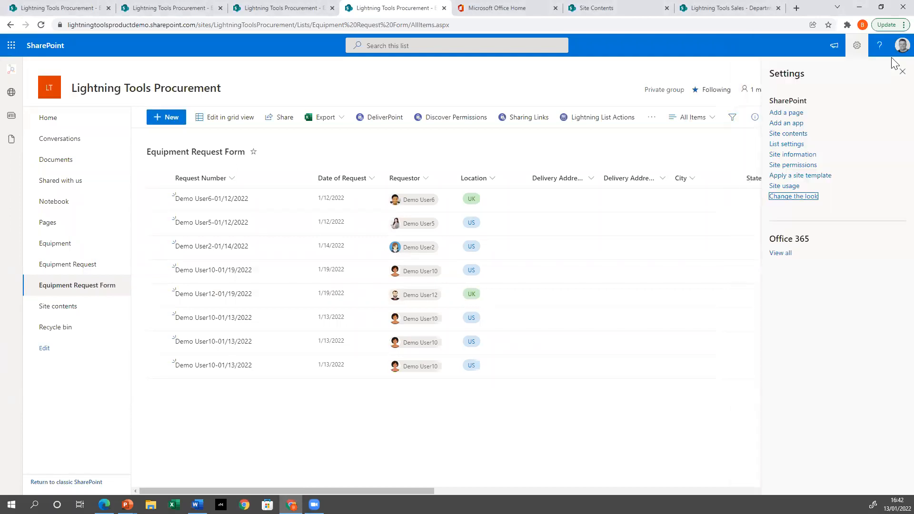
left_click(902, 71)
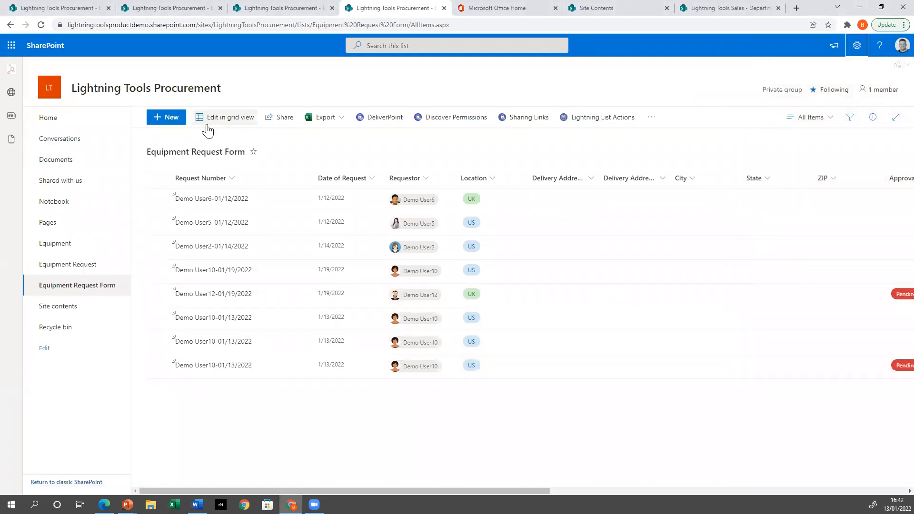
Open a blank equipment purchase request to examine the form's theme colours, and close it without saving.
left_click(164, 119)
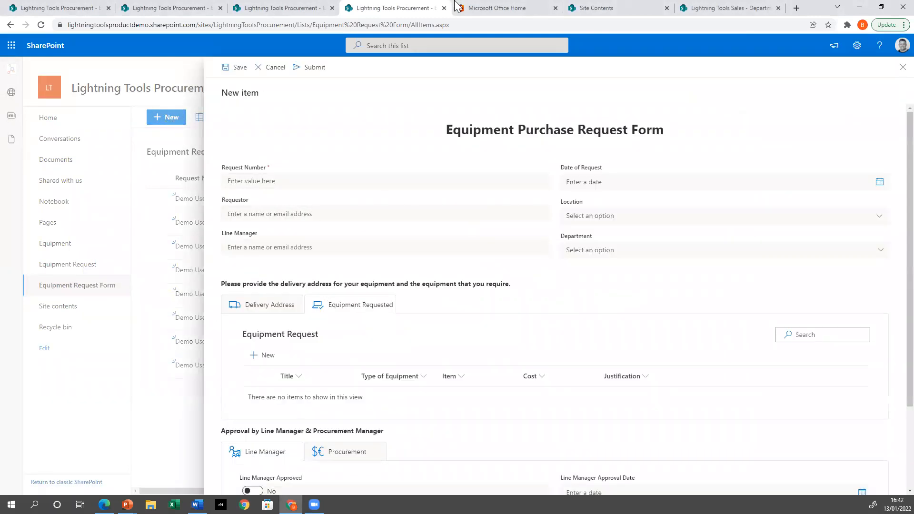
scroll(376, 252, "down", 3)
scroll(526, 300, "up", 3)
left_click(902, 67)
Open the list's customized NewForm.aspx in design mode from the status of forms.
left_click(652, 118)
left_click(704, 138)
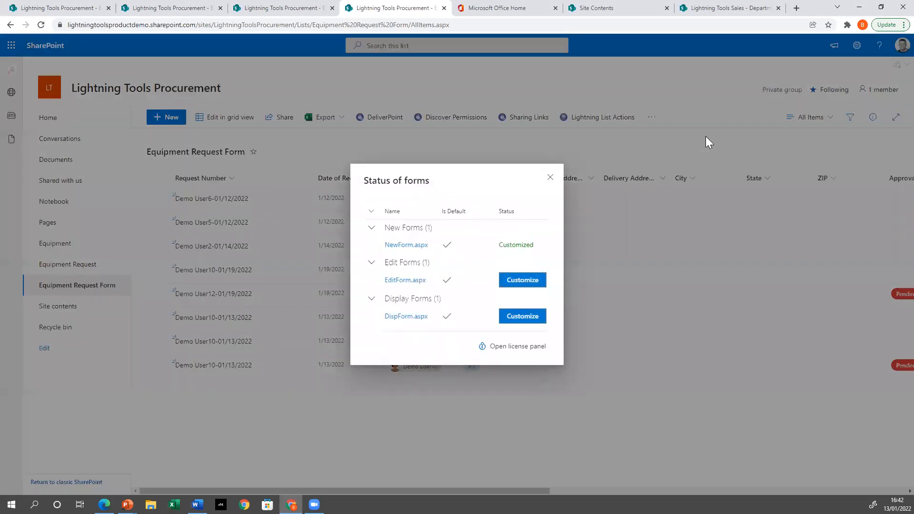
left_click(406, 246)
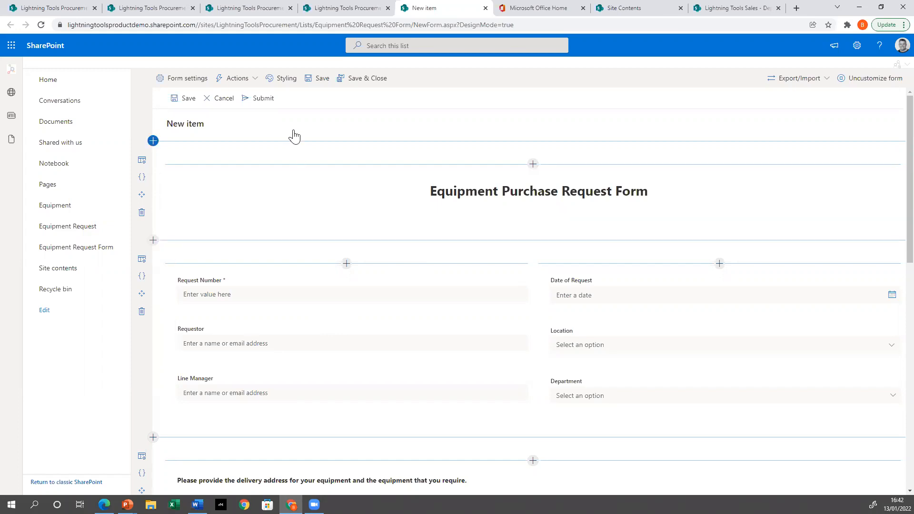
Open the form styling and add a general style for Fields from scratch, named "General Style for Fields".
left_click(286, 81)
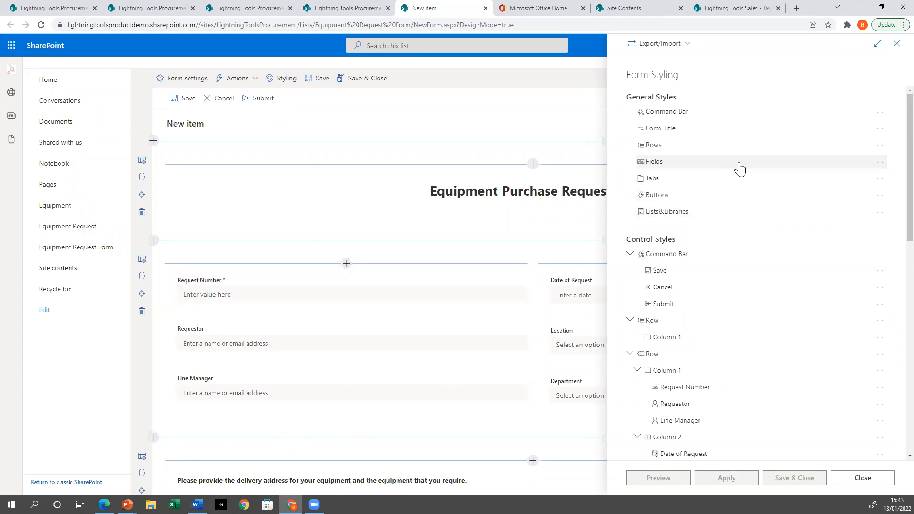
left_click(878, 165)
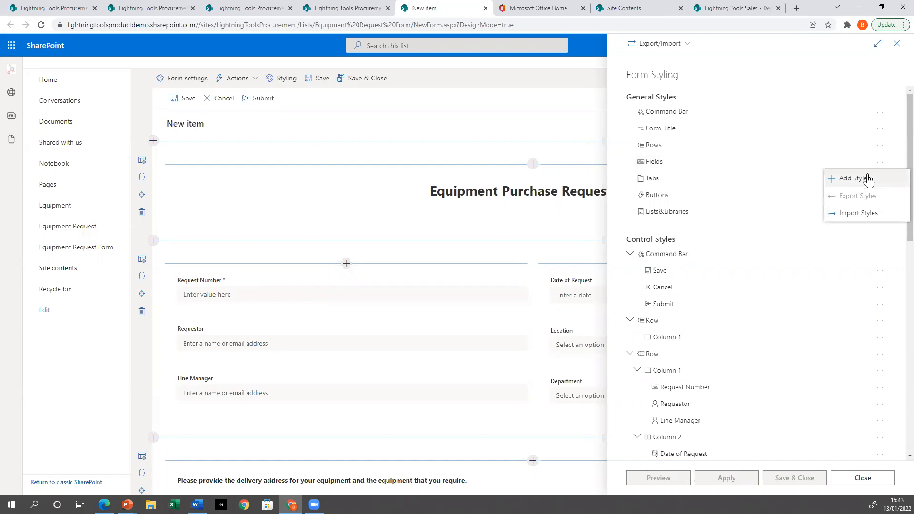
left_click(866, 180)
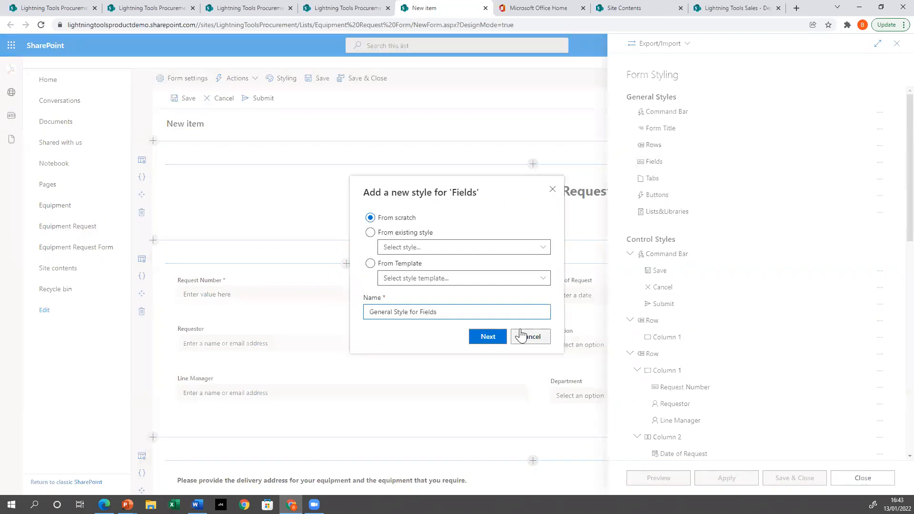
left_click(487, 337)
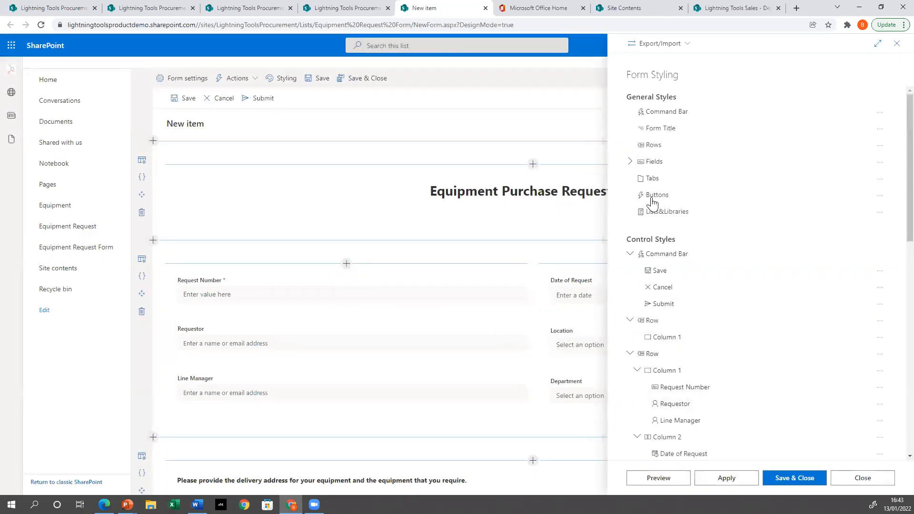
In the general style for Fields, set the label text colour to the theme blue (RGB 0, 120, 212) and the label font to 10pt.
left_click(630, 163)
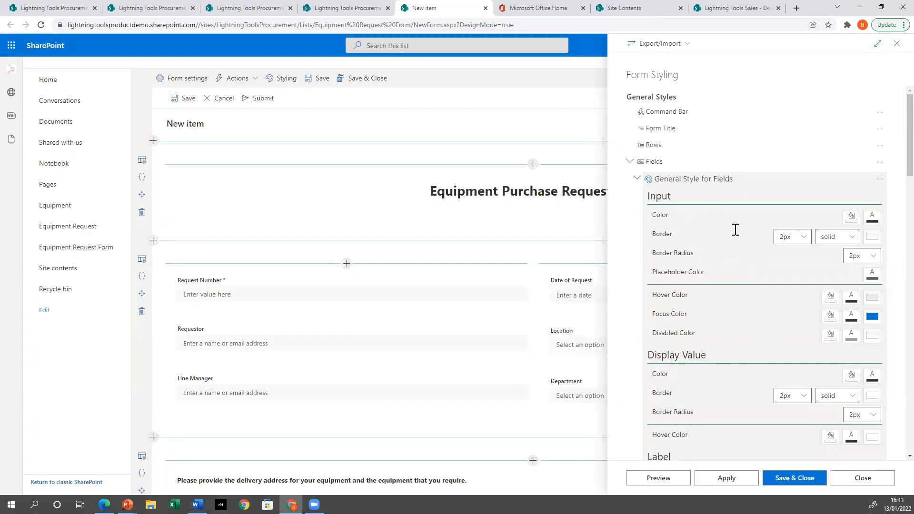
scroll(736, 300, "down", 3)
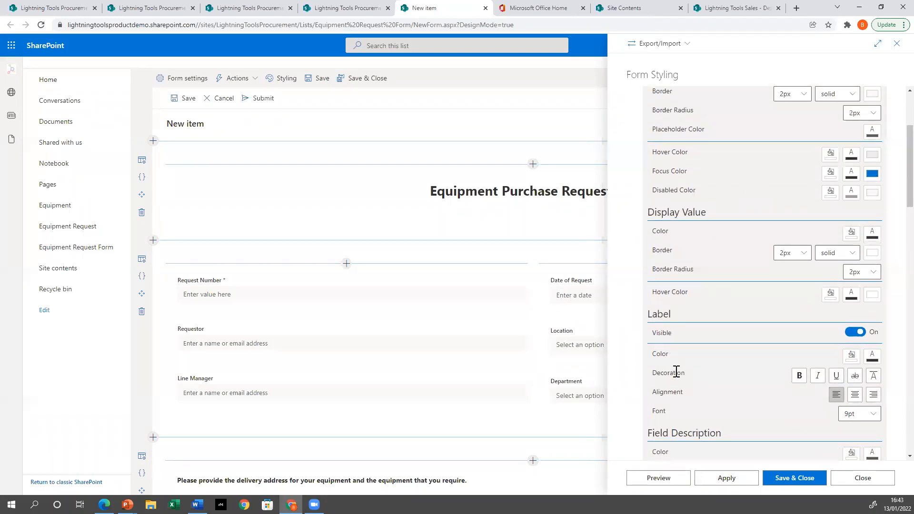
left_click(874, 360)
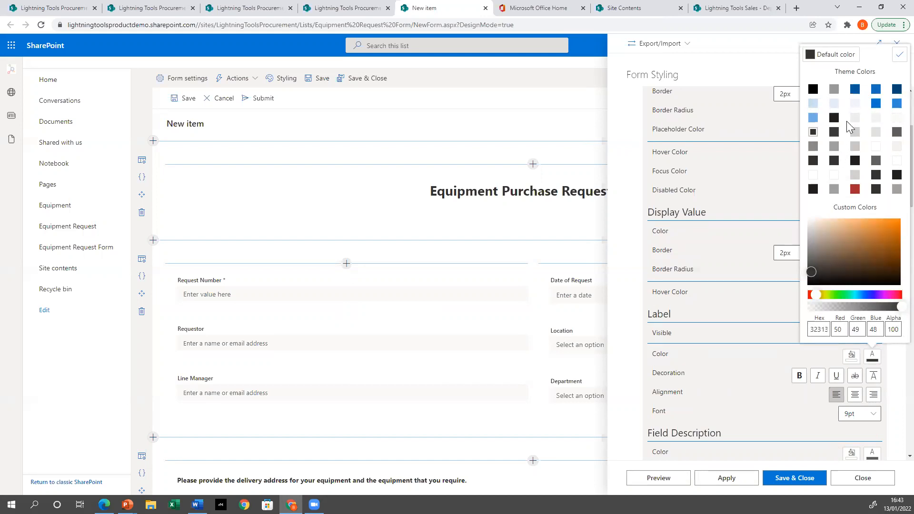
left_click(875, 104)
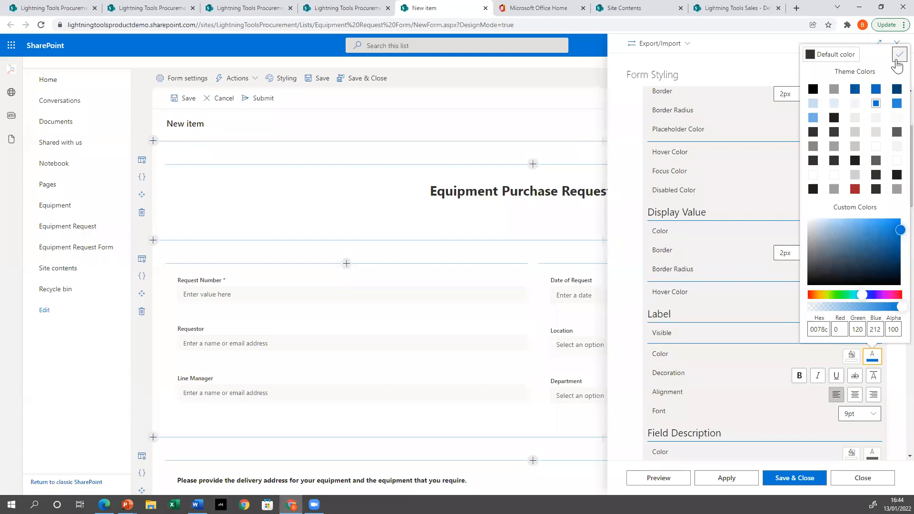
left_click(899, 55)
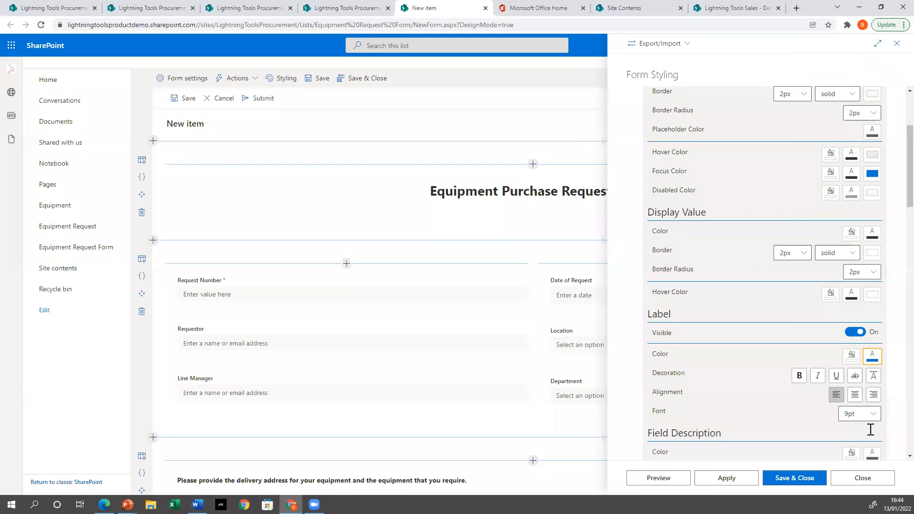
left_click(875, 415)
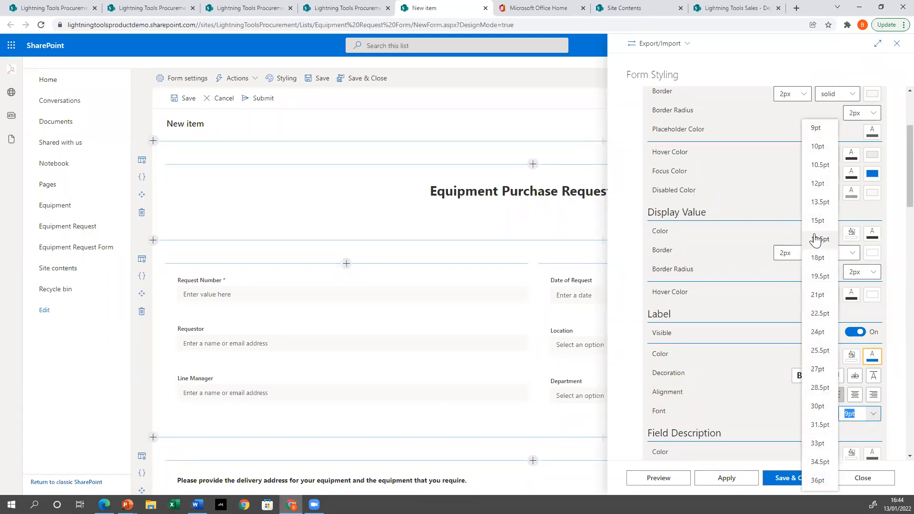
left_click(817, 148)
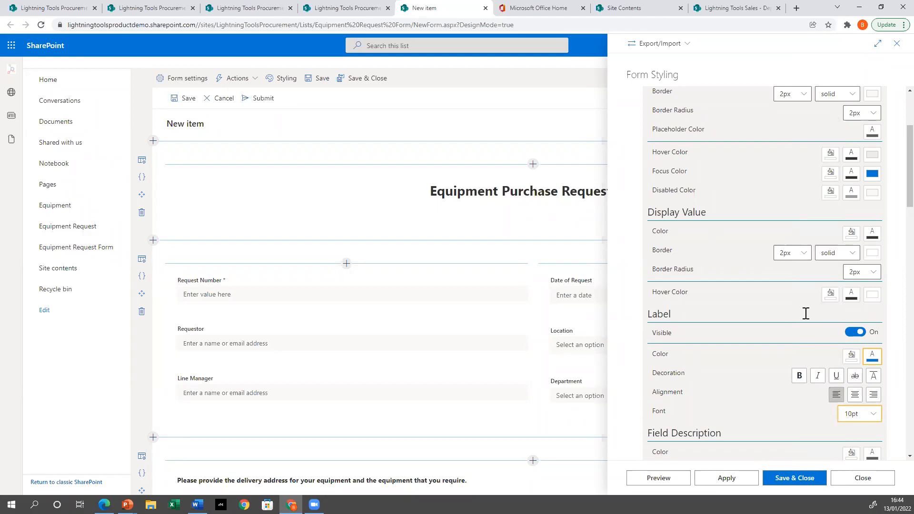
Preview and apply the general field style, and check the restyled labels throughout the form.
left_click(640, 478)
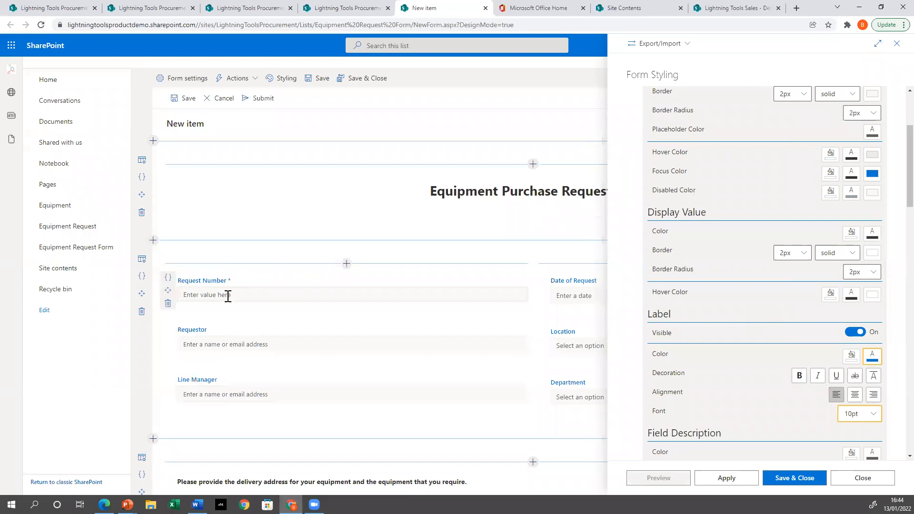
left_click(709, 484)
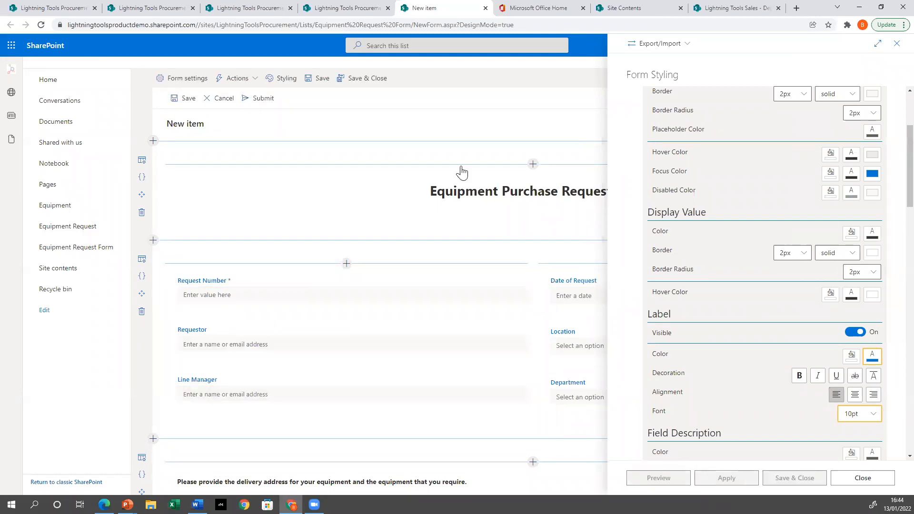
scroll(521, 292, "down", 4)
scroll(481, 298, "down", 3)
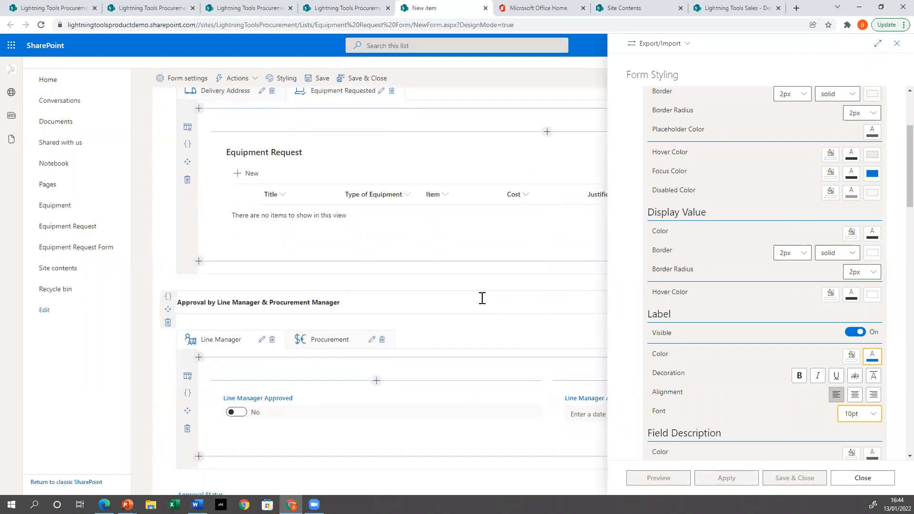
scroll(422, 308, "up", 8)
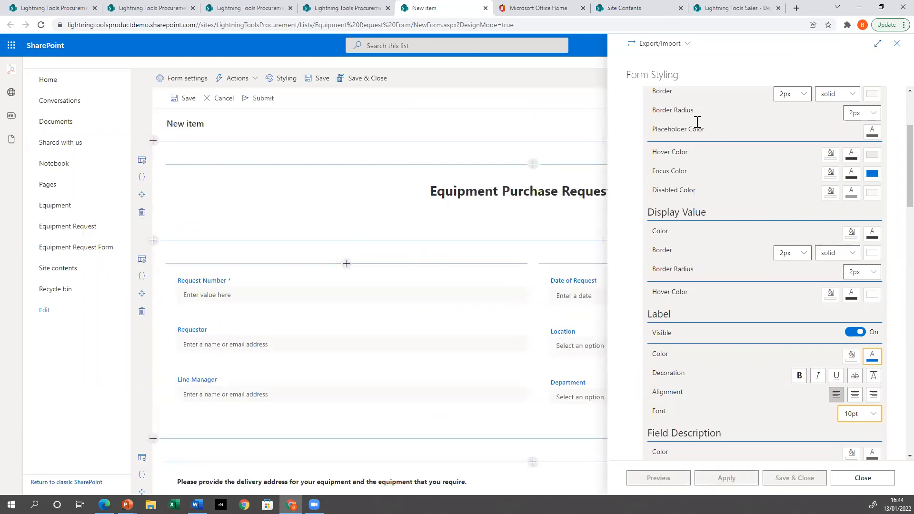
scroll(750, 164, "up", 3)
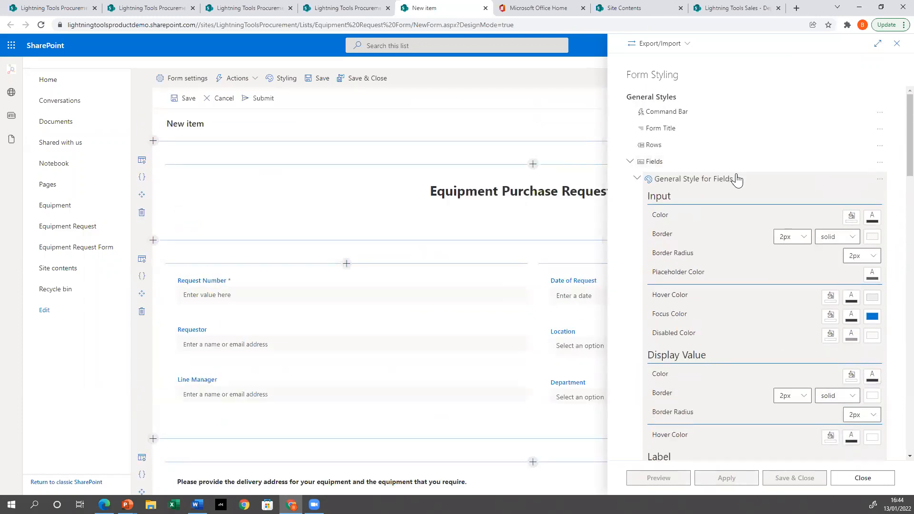
Collapse the general Fields style and add a new control style to the Line Manager tab.
left_click(630, 161)
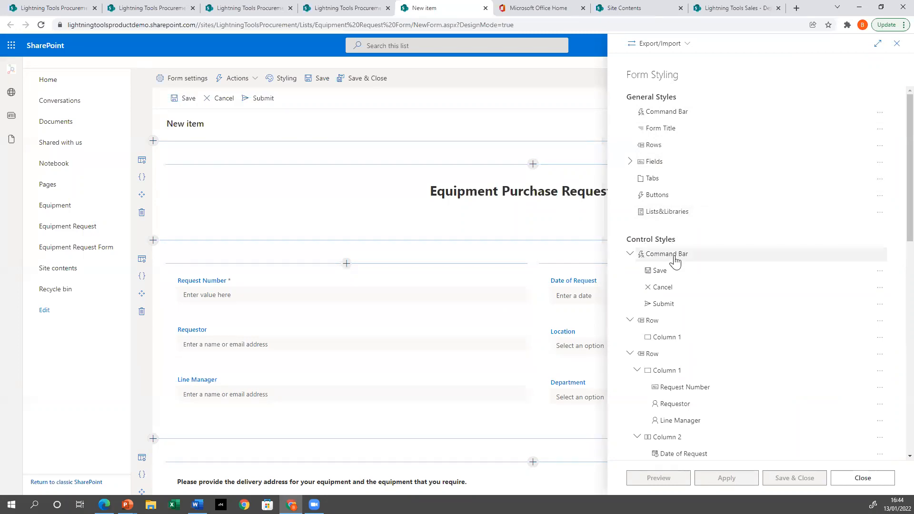
scroll(671, 257, "down", 3)
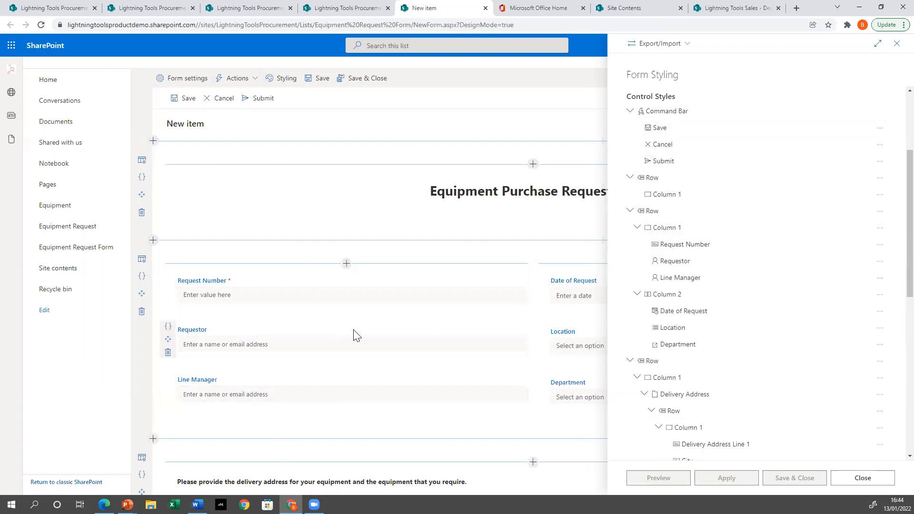
scroll(377, 293, "down", 1)
scroll(377, 293, "down", 4)
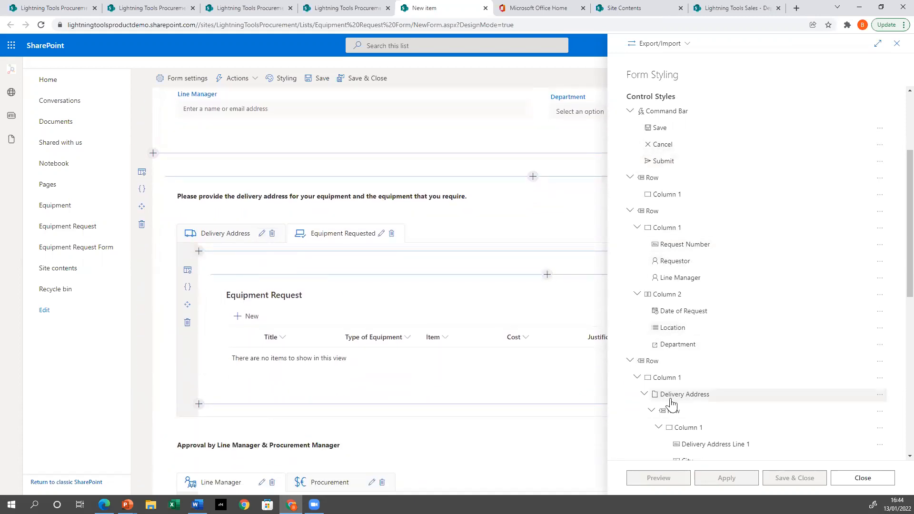
scroll(714, 399, "down", 1)
scroll(715, 397, "down", 3)
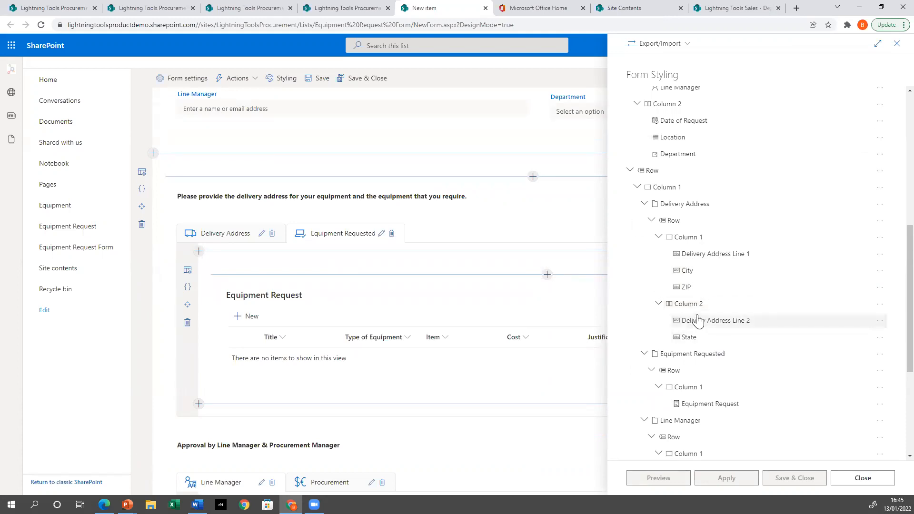
scroll(712, 304, "down", 3)
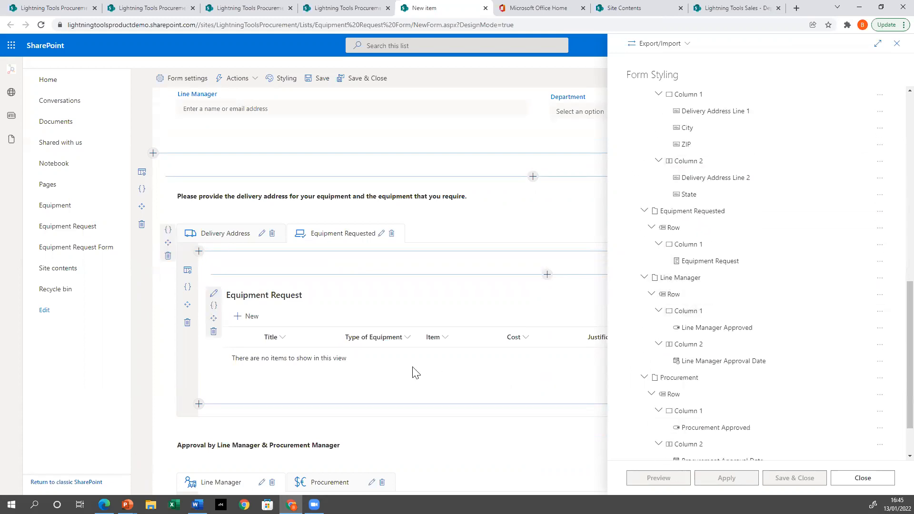
scroll(412, 373, "down", 4)
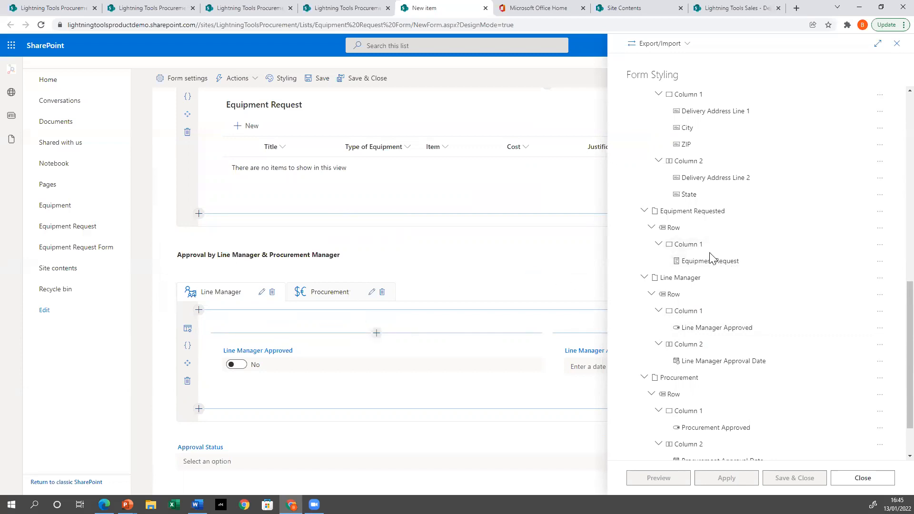
left_click(879, 280)
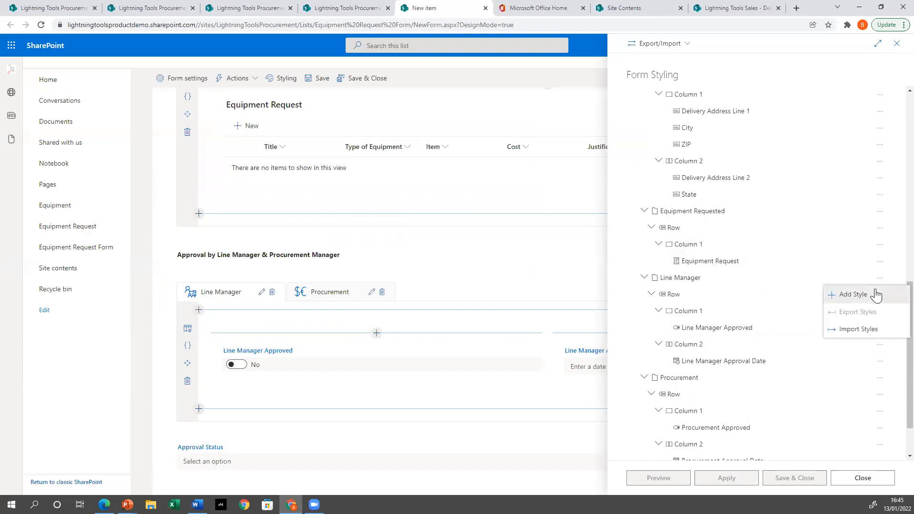
left_click(875, 293)
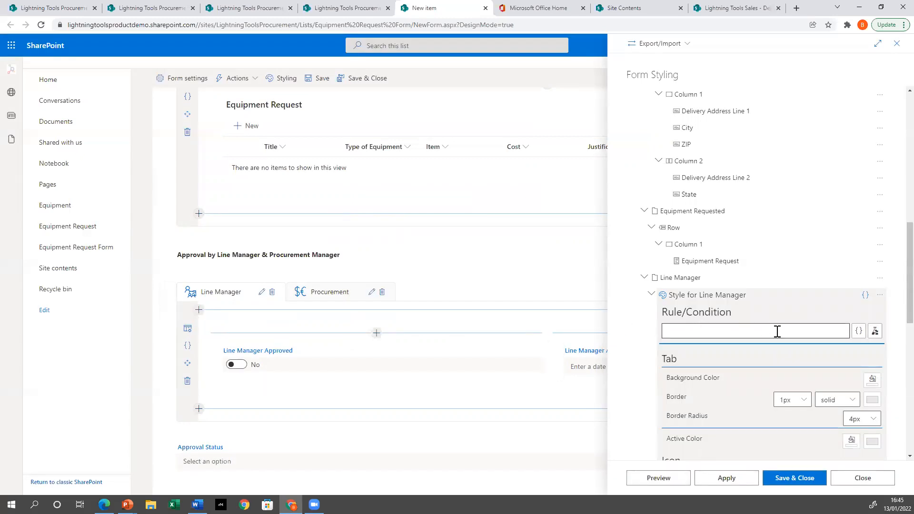
Build the Line Manager style's rule as [[LineManagerApproved]]=="1", test the expression and accept it.
left_click(875, 331)
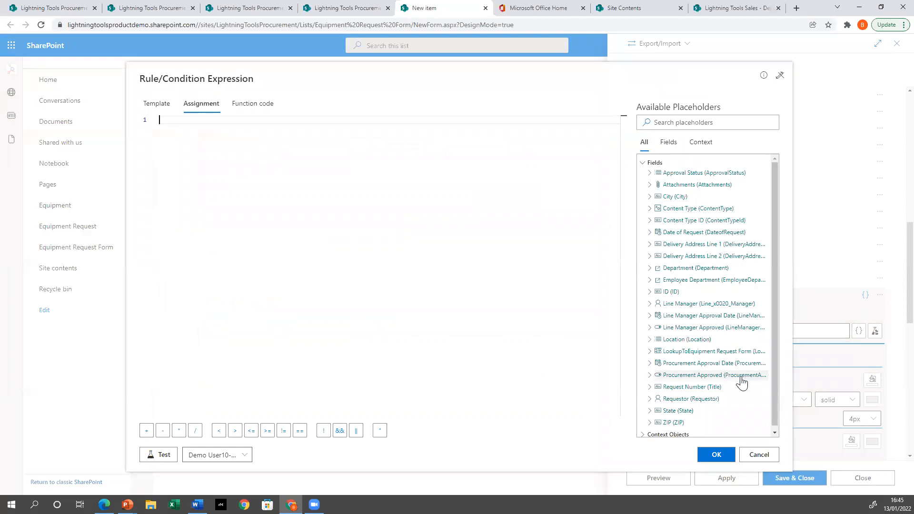
left_click(689, 328)
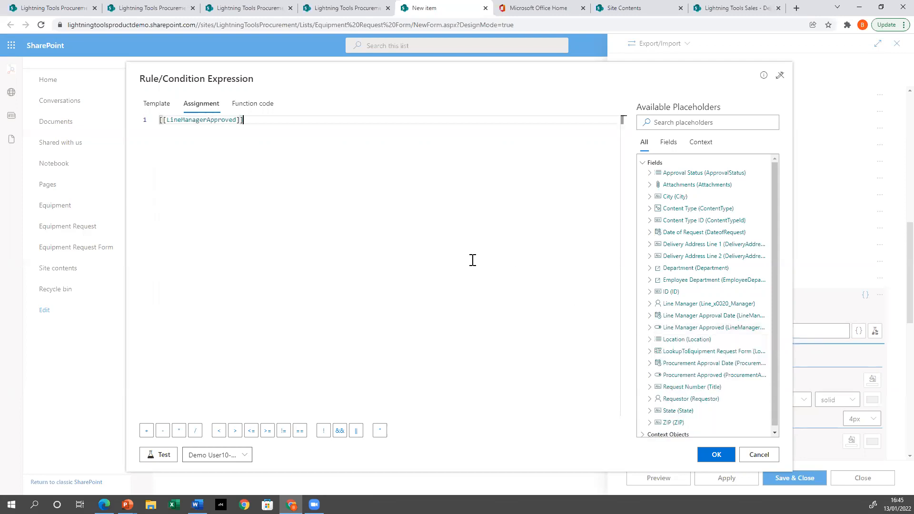
left_click(300, 430)
type("\"1")
left_click(162, 455)
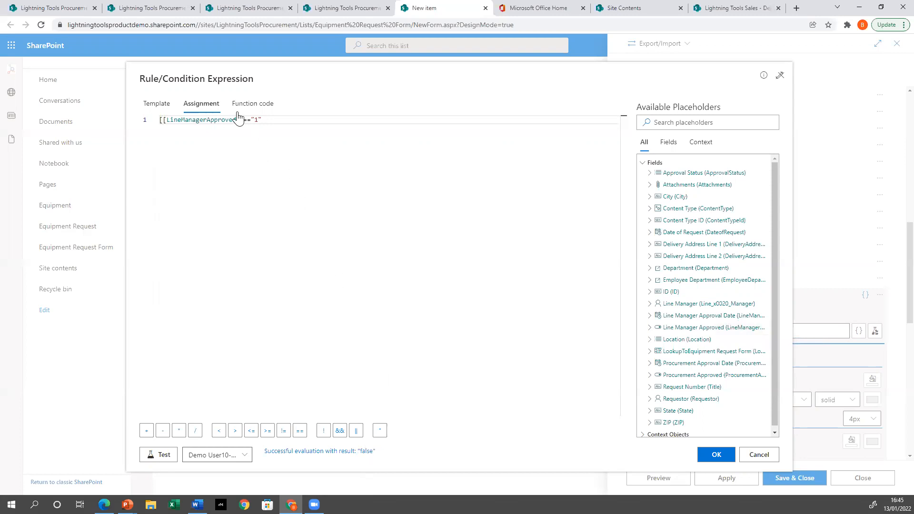
left_click(717, 456)
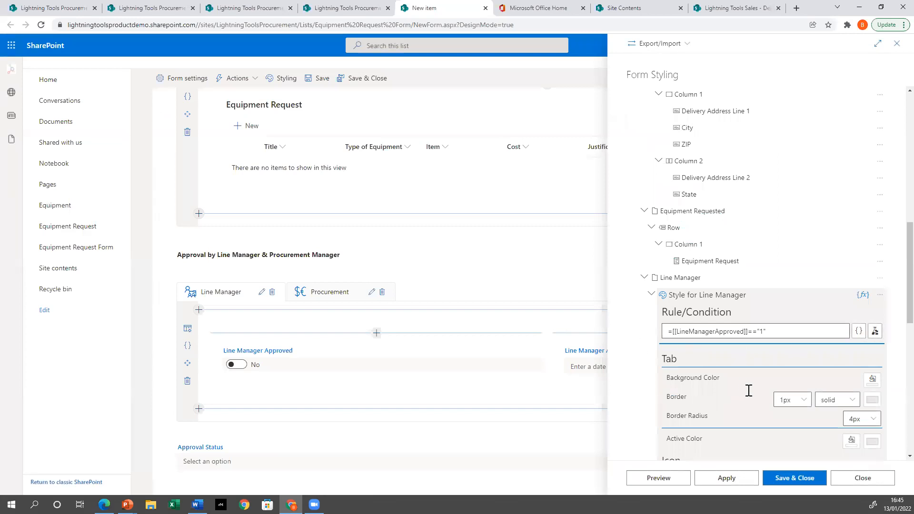
In the Line Manager tab style, set the tab border to green #10df12 with a 2px width.
scroll(754, 379, "down", 1)
scroll(753, 379, "down", 4)
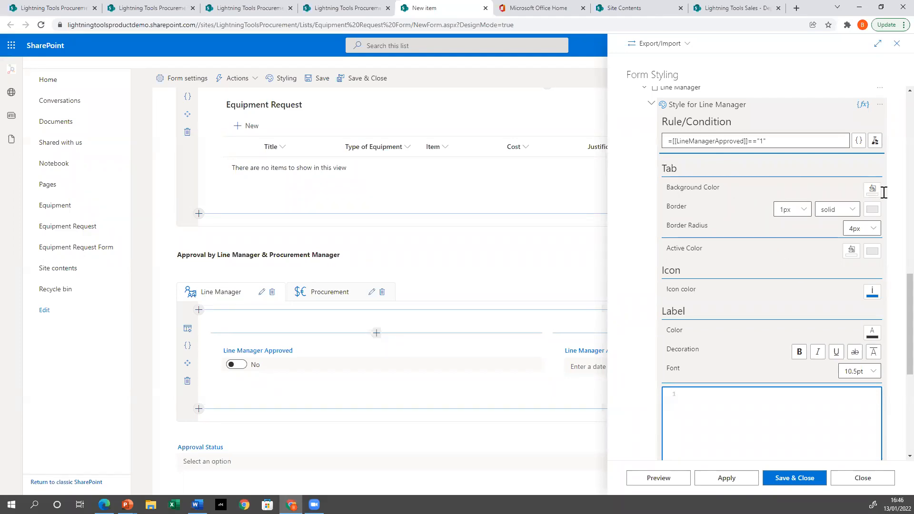
left_click(869, 214)
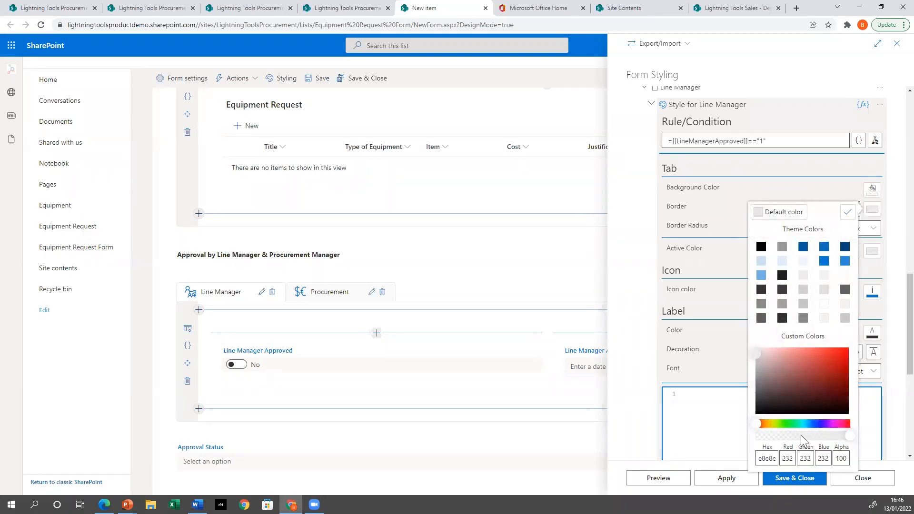
left_click(787, 425)
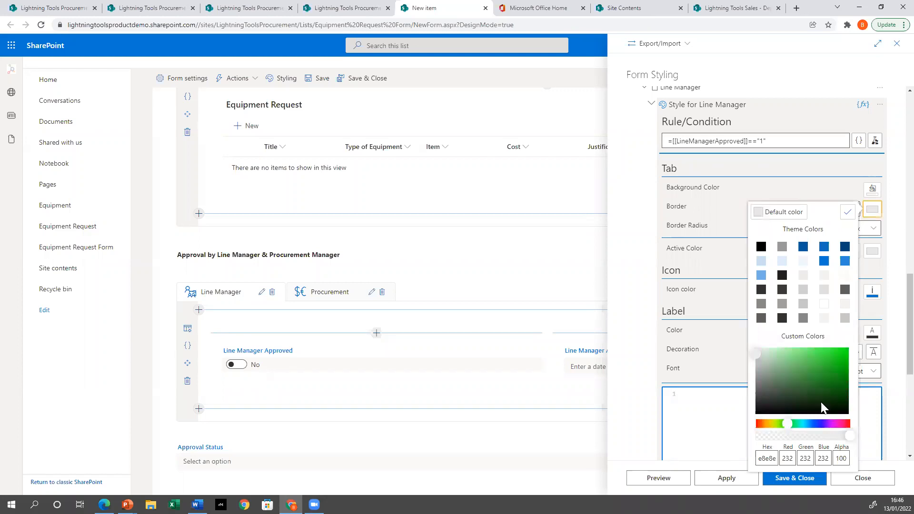
left_click(842, 356)
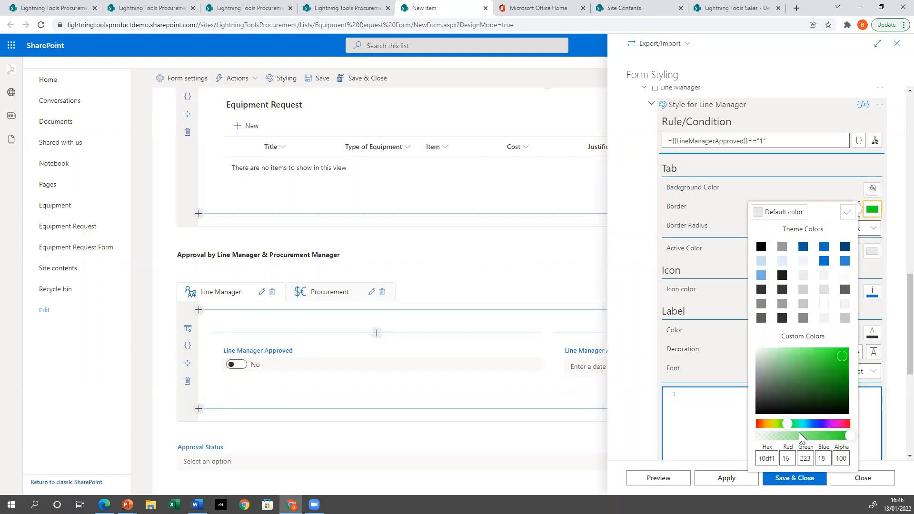
left_click(848, 212)
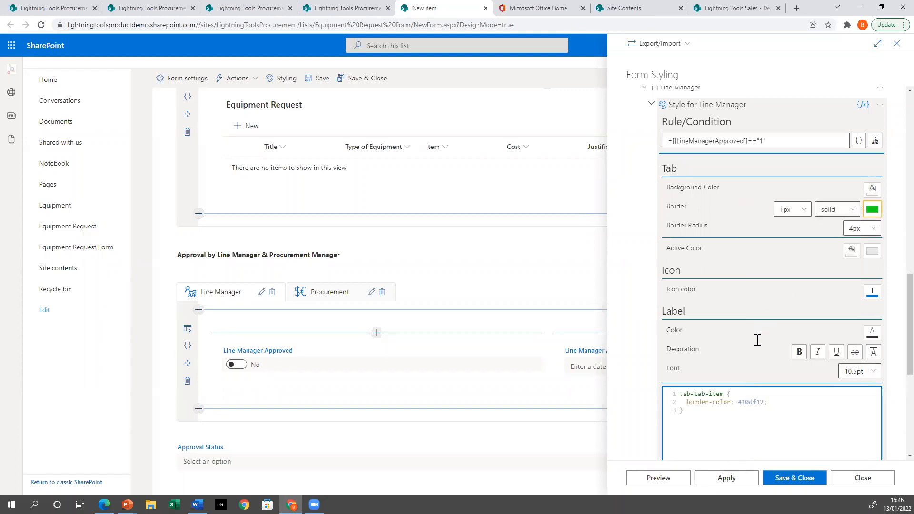
left_click(803, 212)
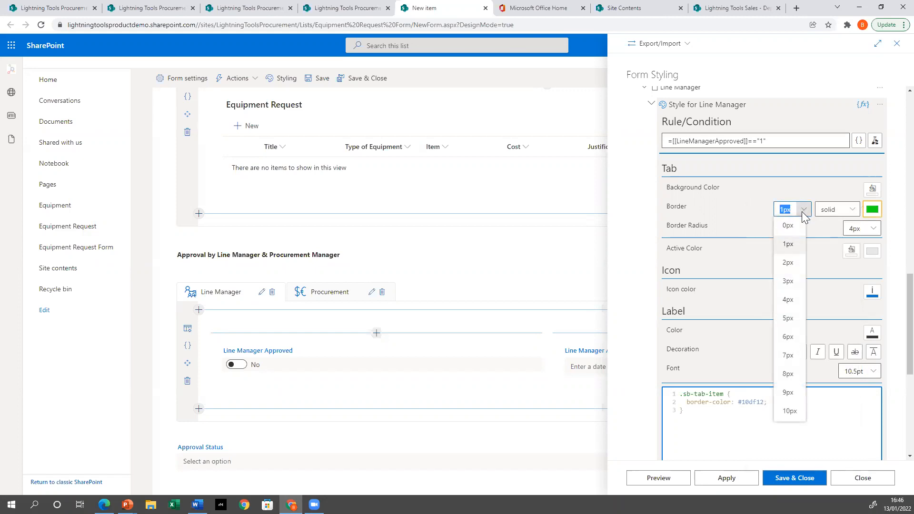
left_click(792, 265)
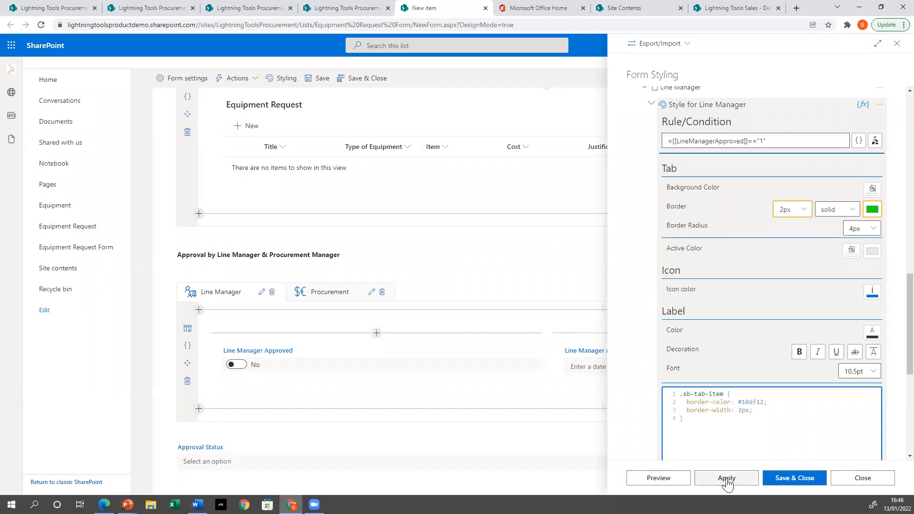
Preview the Line Manager tab style, save and close the form styling, and look over the form.
left_click(682, 479)
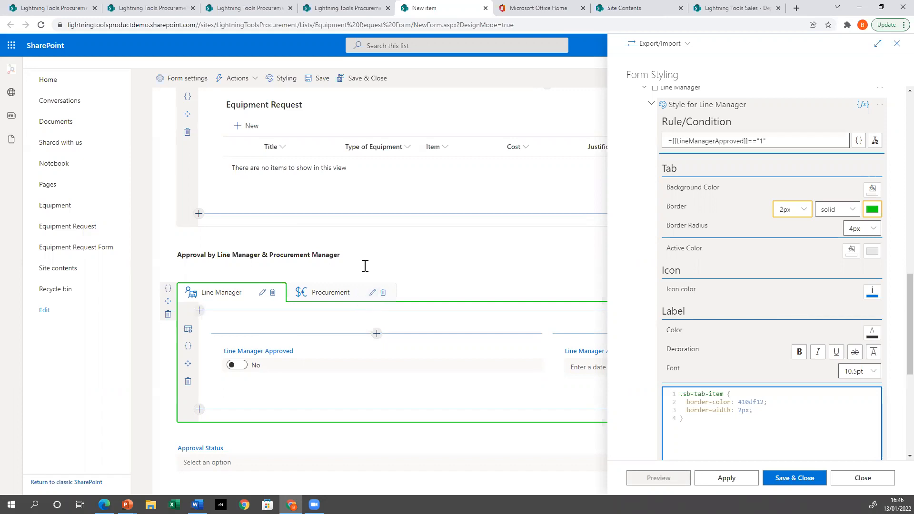
left_click(791, 477)
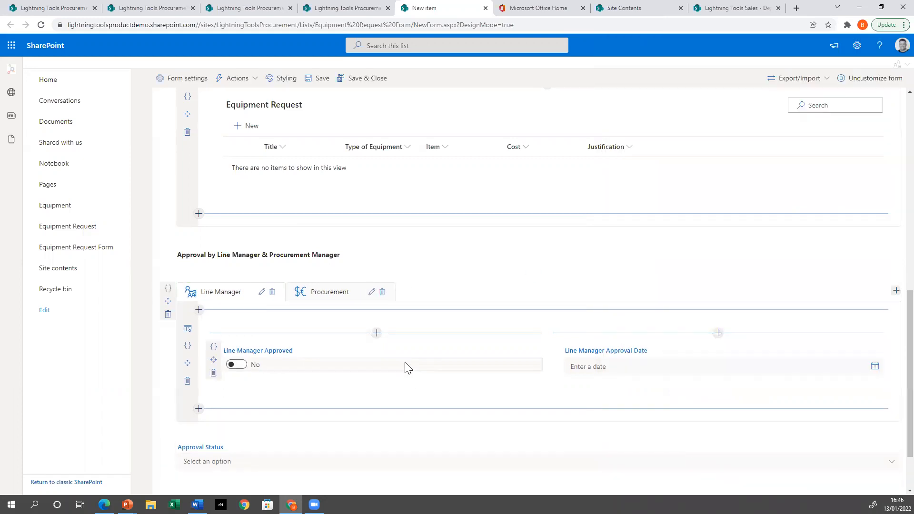
scroll(410, 370, "down", 2)
scroll(412, 371, "up", 5)
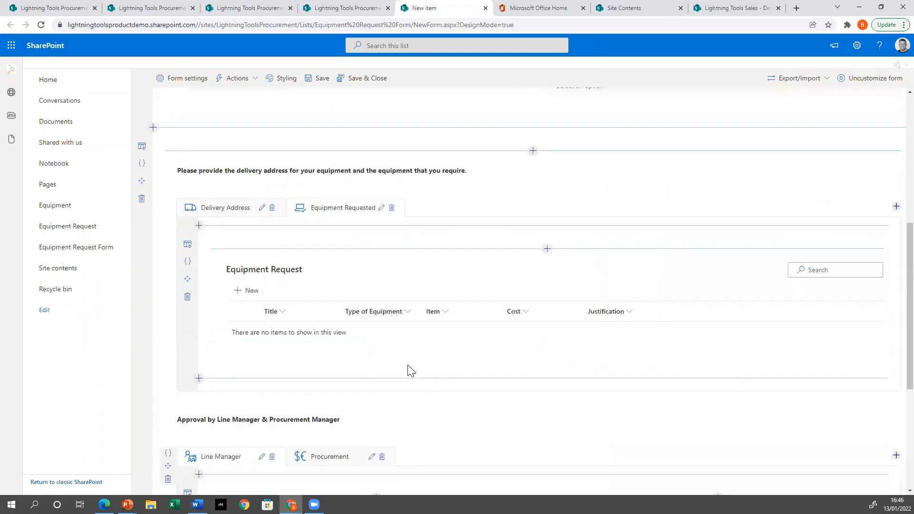
scroll(407, 364, "up", 6)
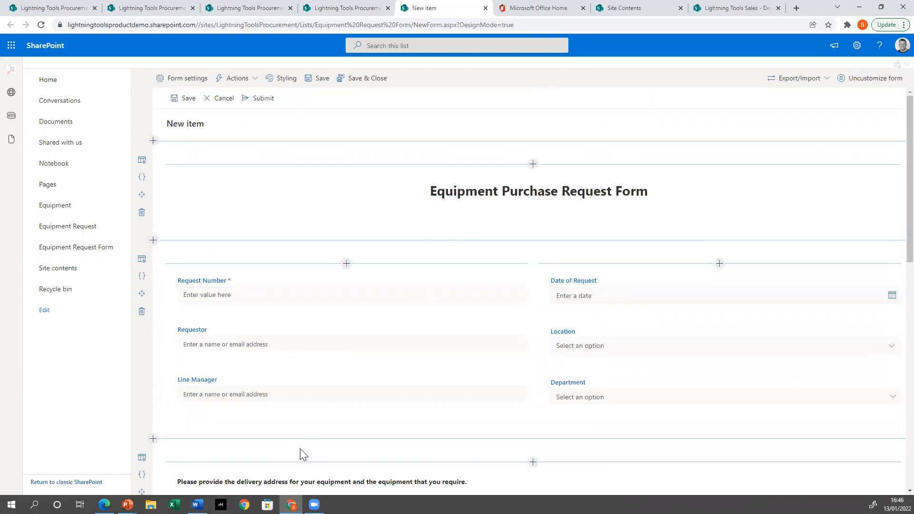
Switch to the PowerPoint slide show and advance to the Document Generator slide.
left_click(127, 505)
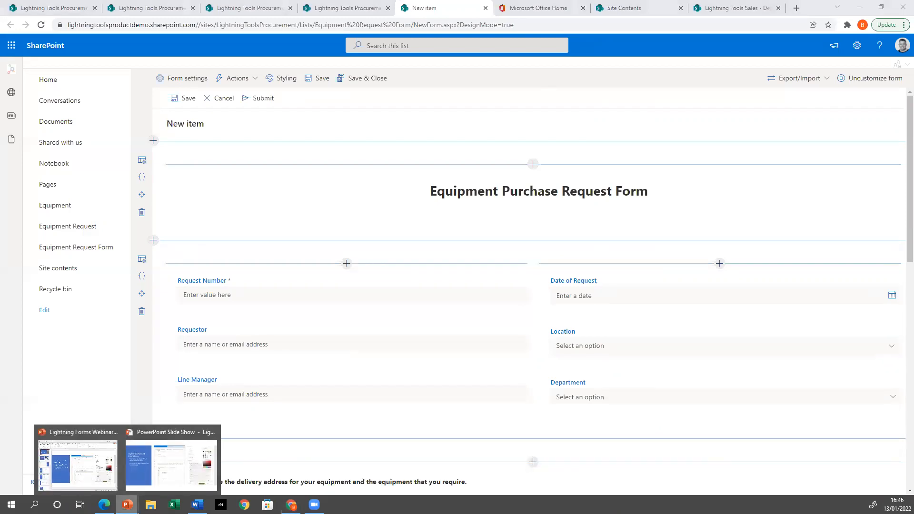
left_click(175, 462)
left_click(284, 339)
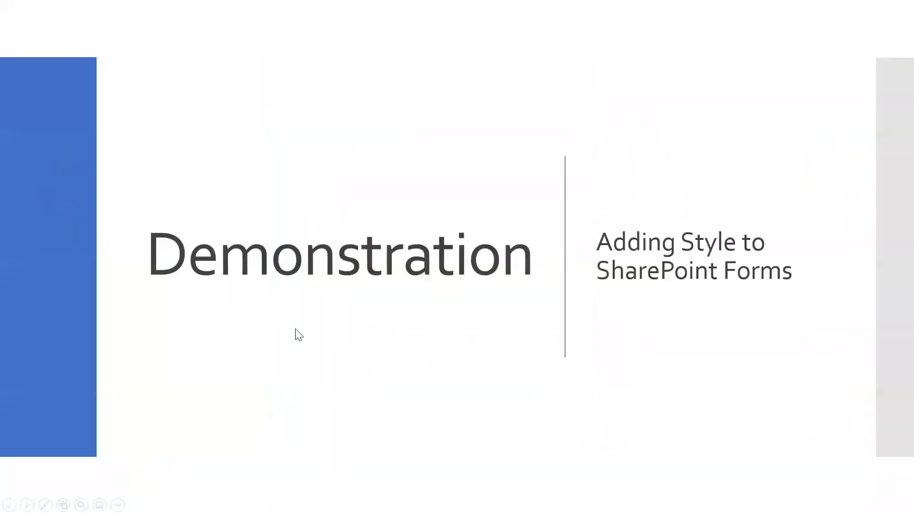
left_click(299, 335)
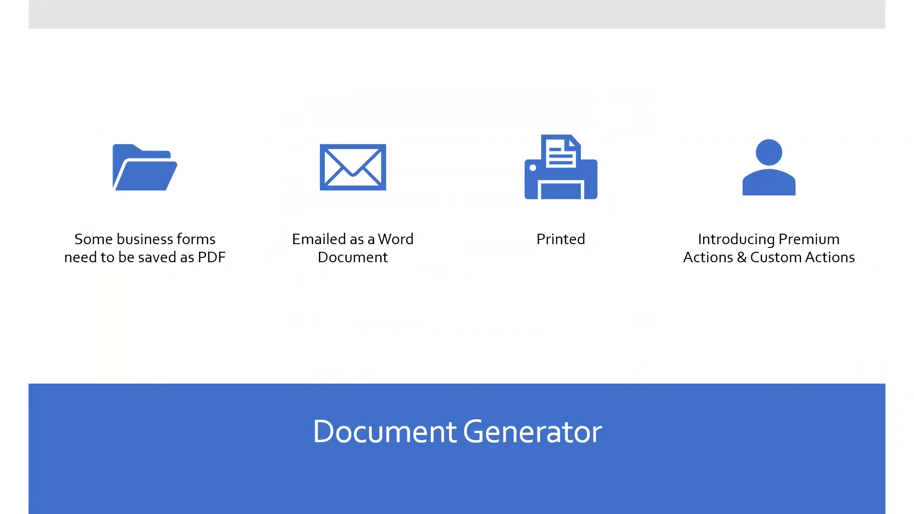
Switch to Word, examine the Purchase_Request template's field placeholders and Equipment Request loop, and close the document.
key("alt+Tab")
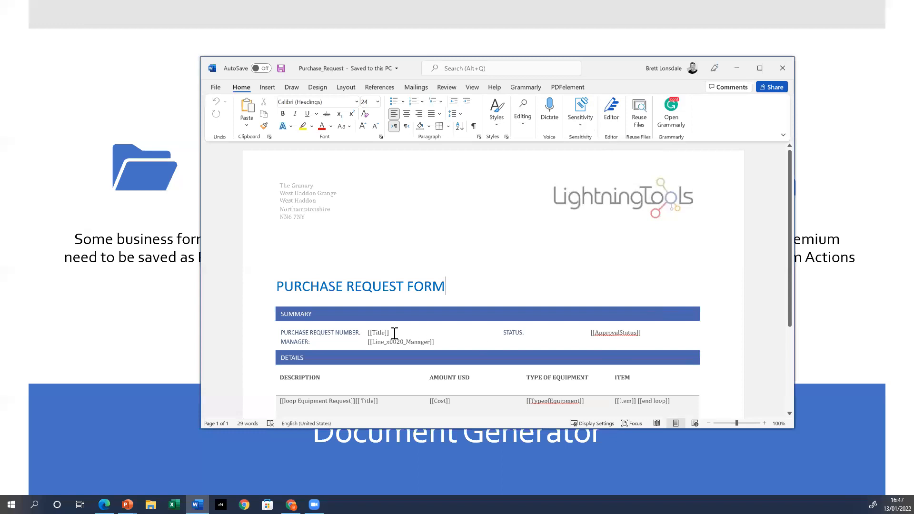
left_click(374, 334)
double_click(382, 333)
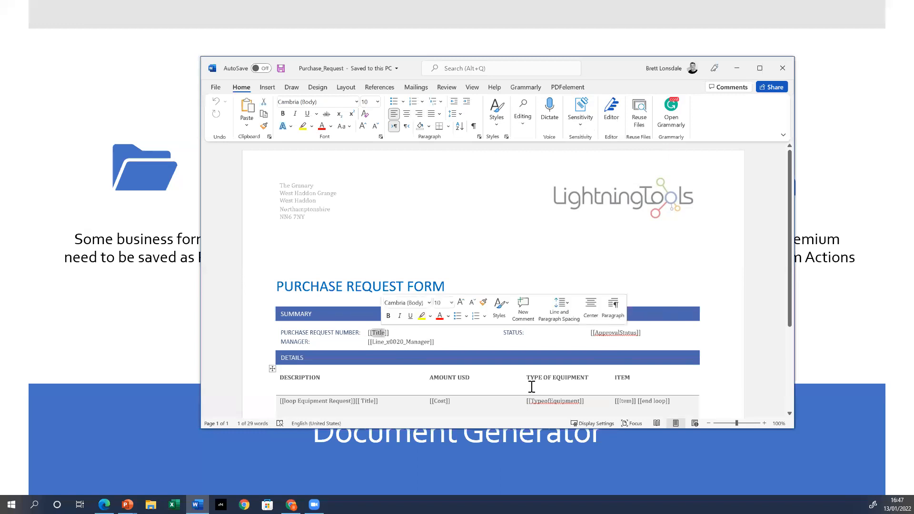
left_click(626, 333)
scroll(607, 376, "down", 1)
scroll(605, 382, "down", 1)
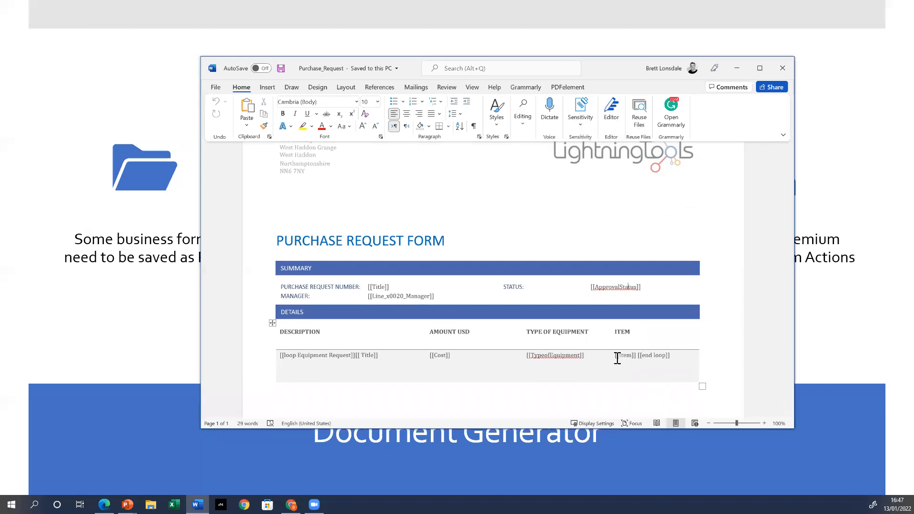
double_click(291, 355)
double_click(659, 355)
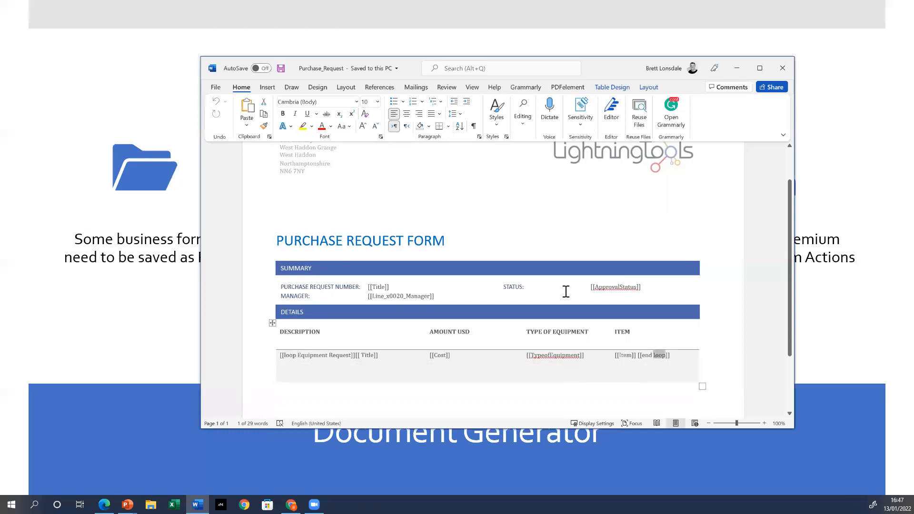
scroll(565, 295, "up", 2)
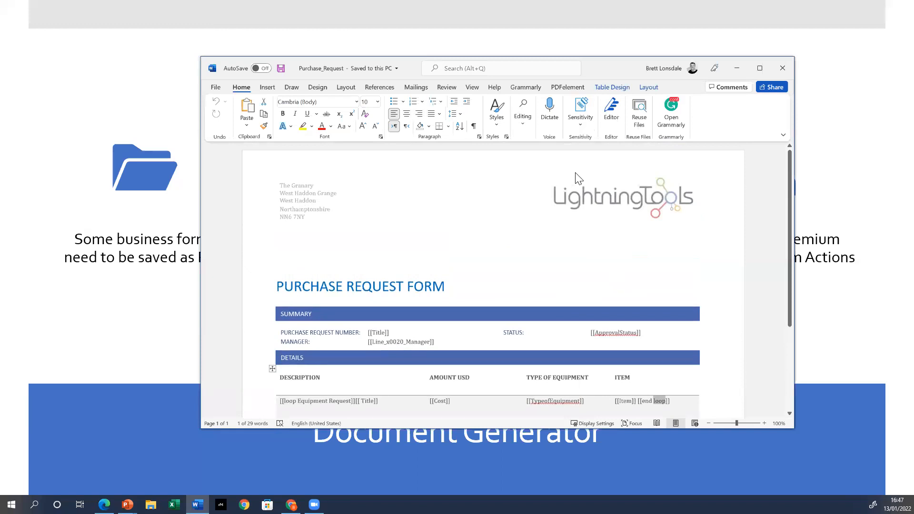
left_click(781, 70)
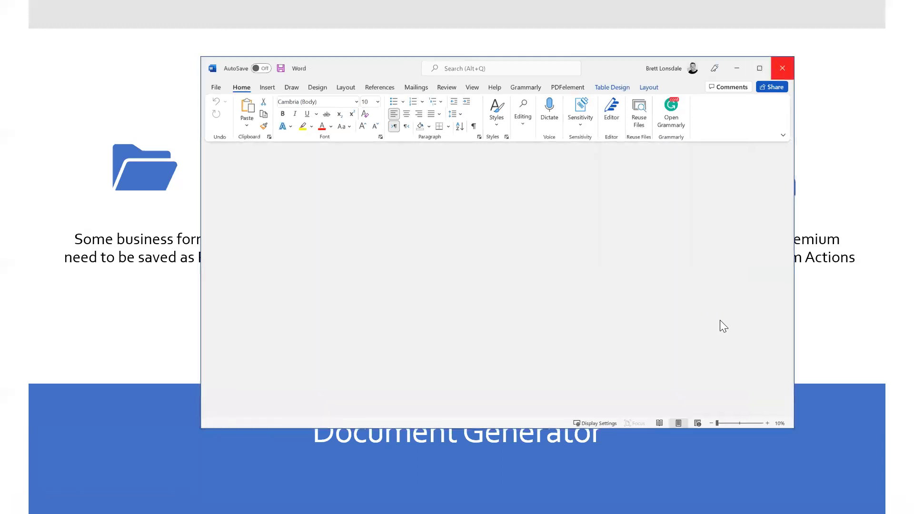
Advance to the next slide, switch back to the SharePoint form designer and import Equipment Request Form_NewForm_3.json.
left_click(726, 329)
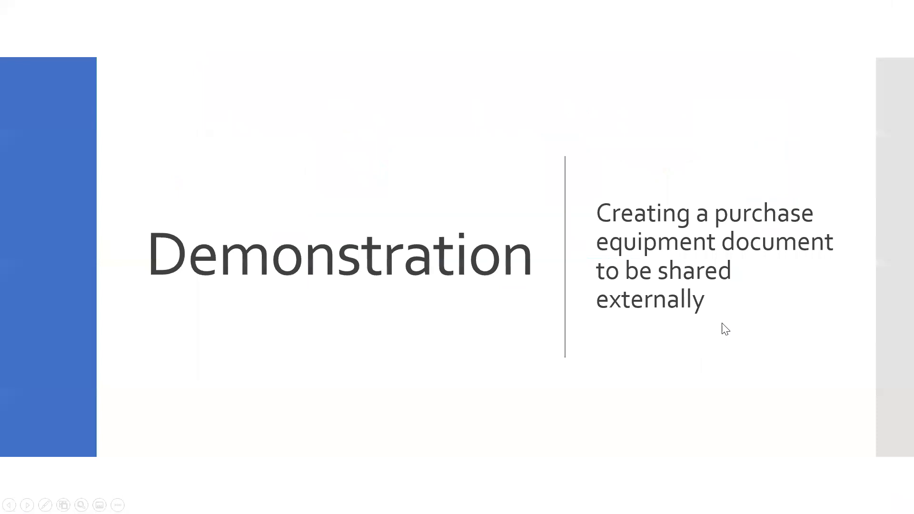
key("alt+Tab")
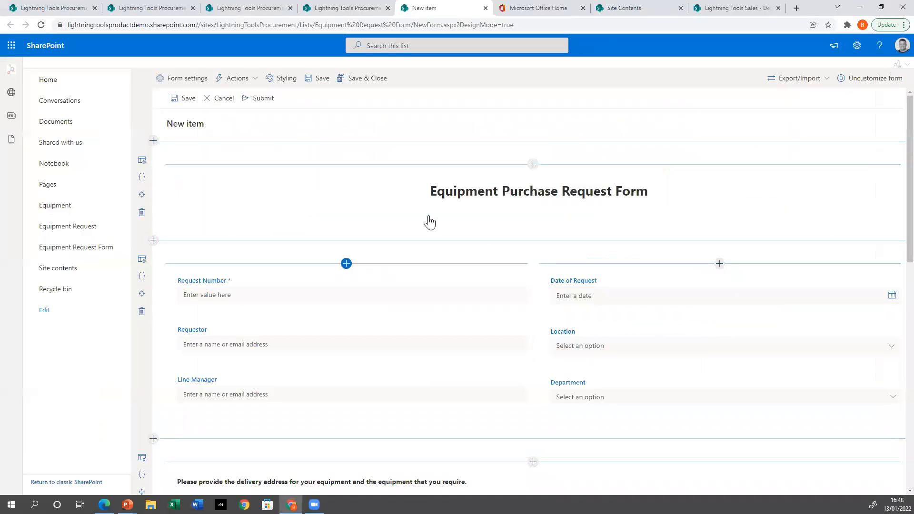
left_click(797, 78)
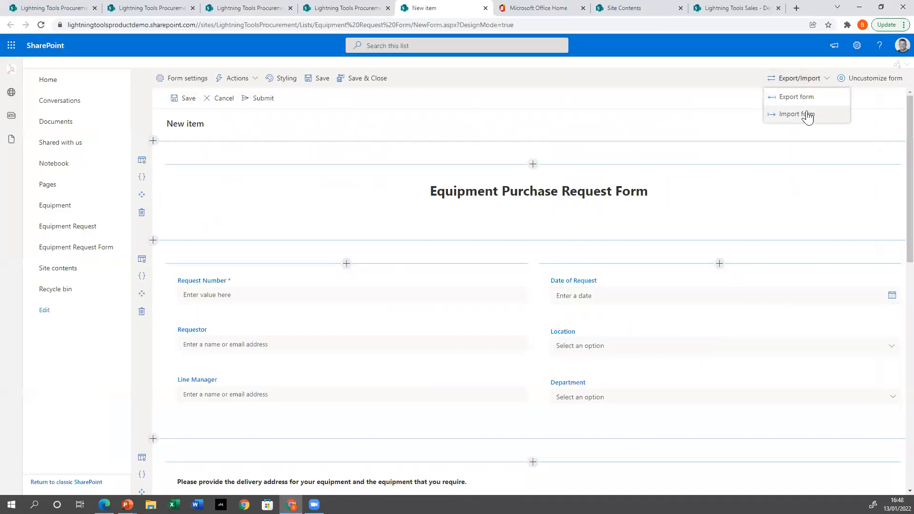
left_click(808, 112)
left_click(474, 292)
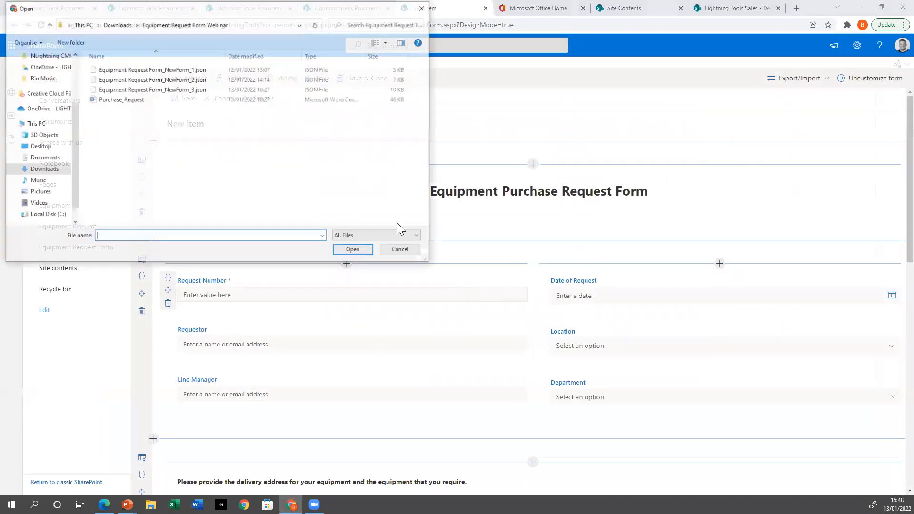
double_click(152, 89)
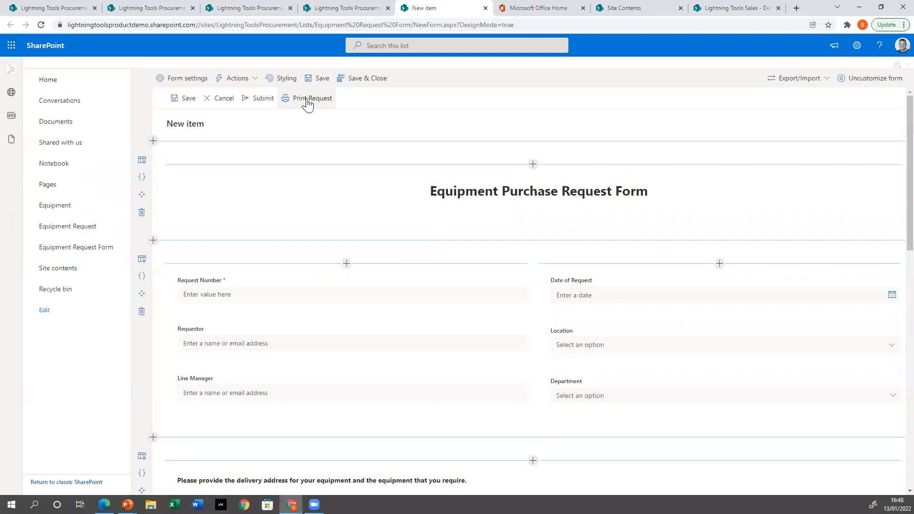
Open the Print Request command bar action in Actions Builder v2, view the premium actions and expand its Generate Document action.
left_click(240, 79)
left_click(252, 95)
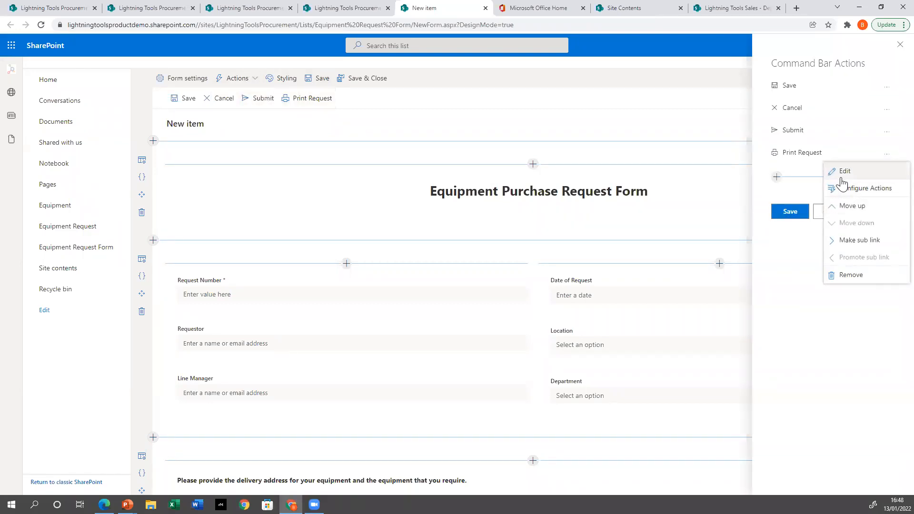
left_click(846, 181)
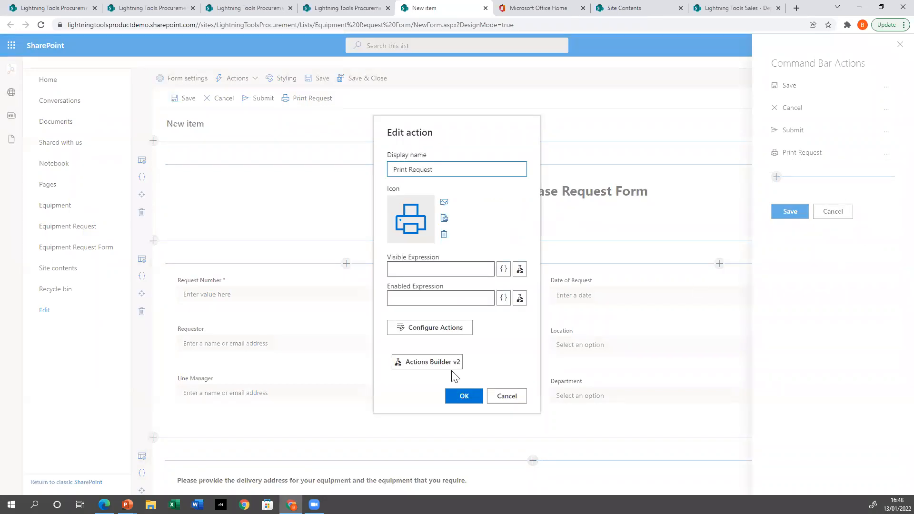
left_click(439, 364)
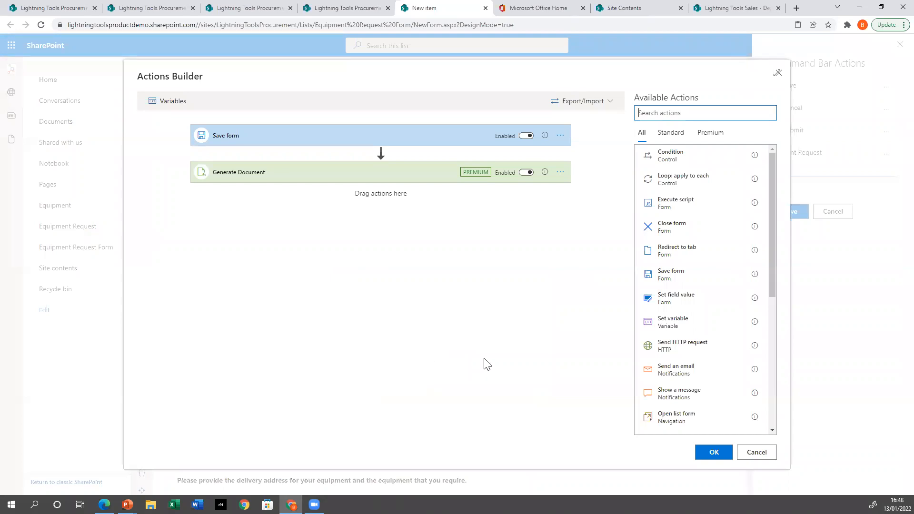
left_click(710, 140)
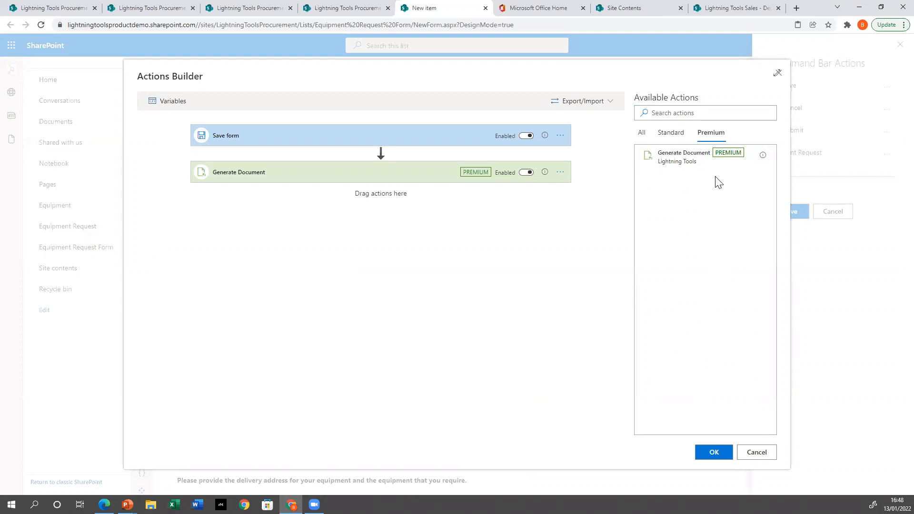
left_click(338, 177)
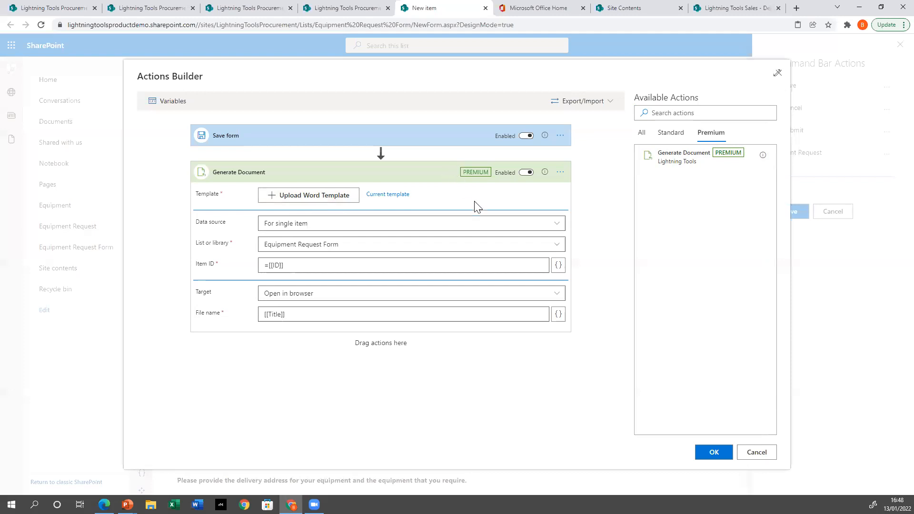
Set Generate Document to a single item from the Equipment Request Form list, with Open in browser as the target.
left_click(297, 227)
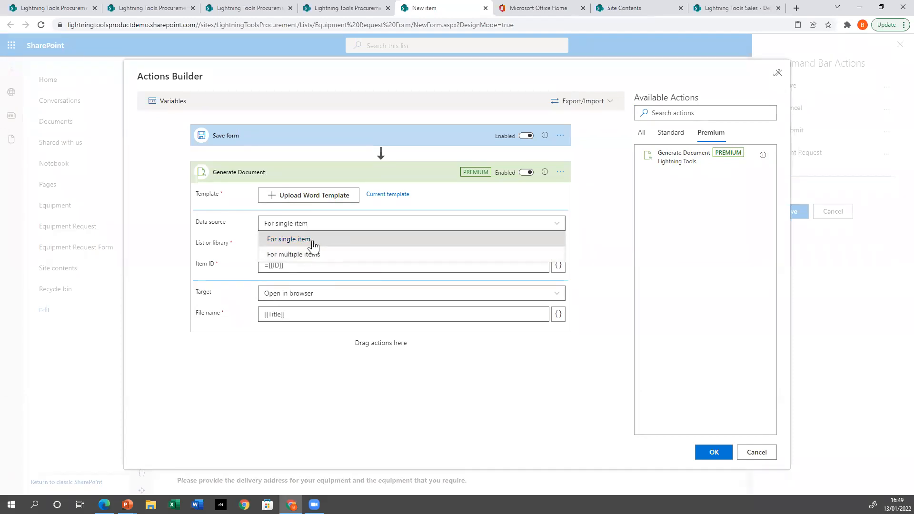
left_click(312, 242)
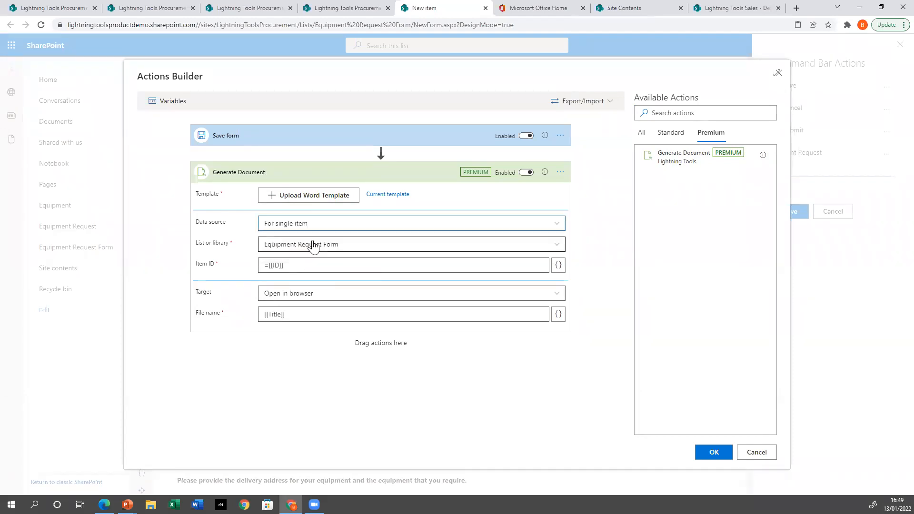
left_click(387, 246)
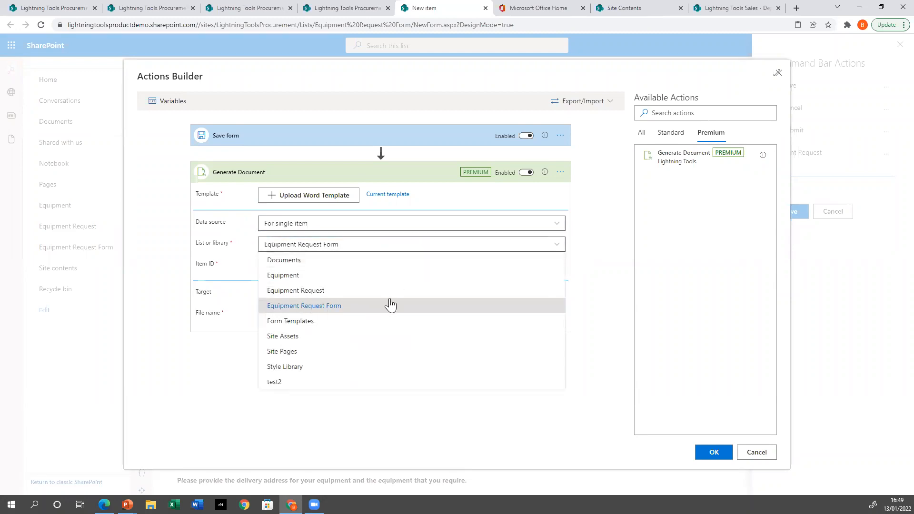
left_click(340, 307)
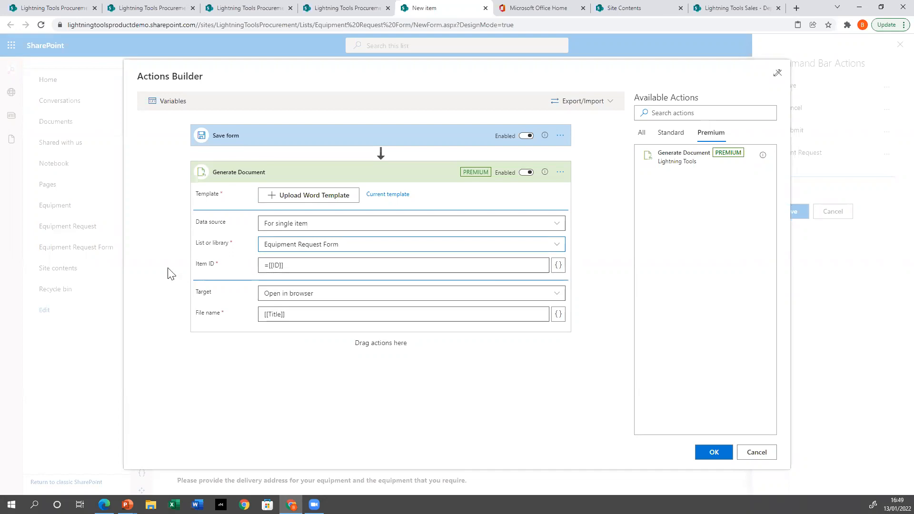
left_click(341, 297)
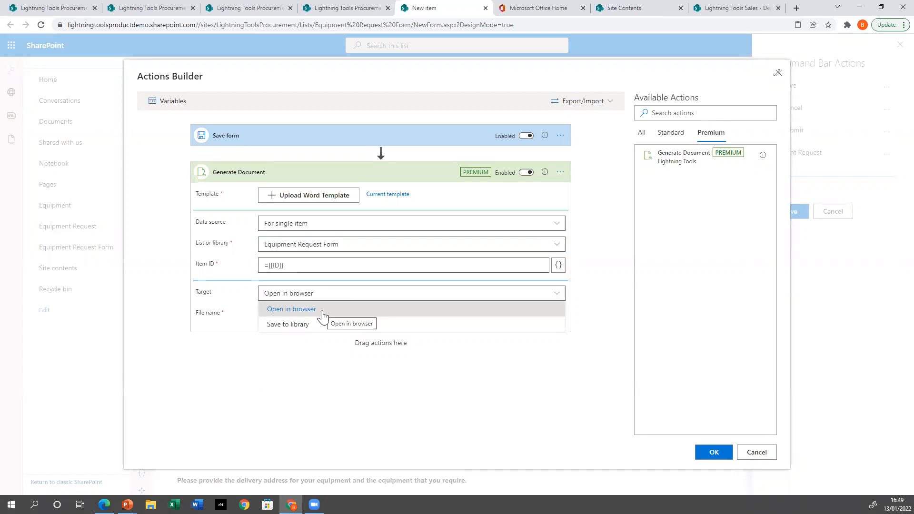
left_click(602, 318)
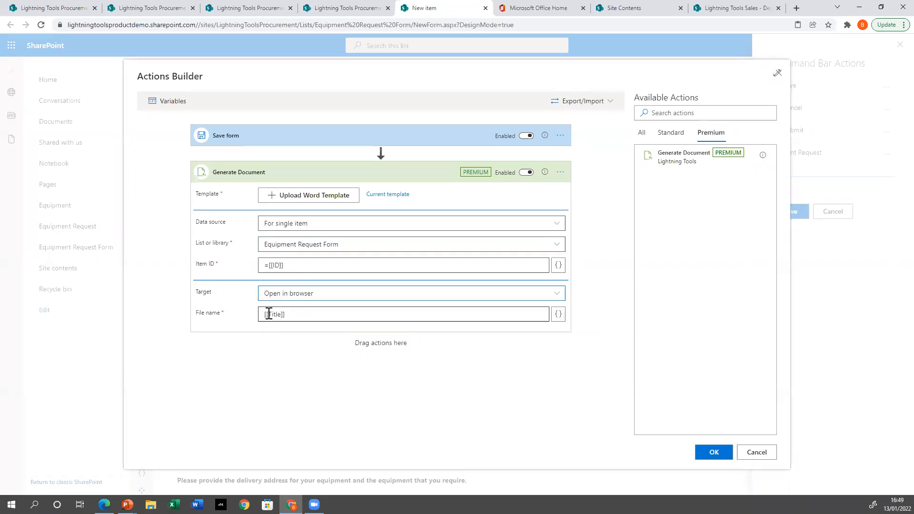
Review the placeholders available for the Generate Document file name expression and accept [[Title]].
left_click(559, 317)
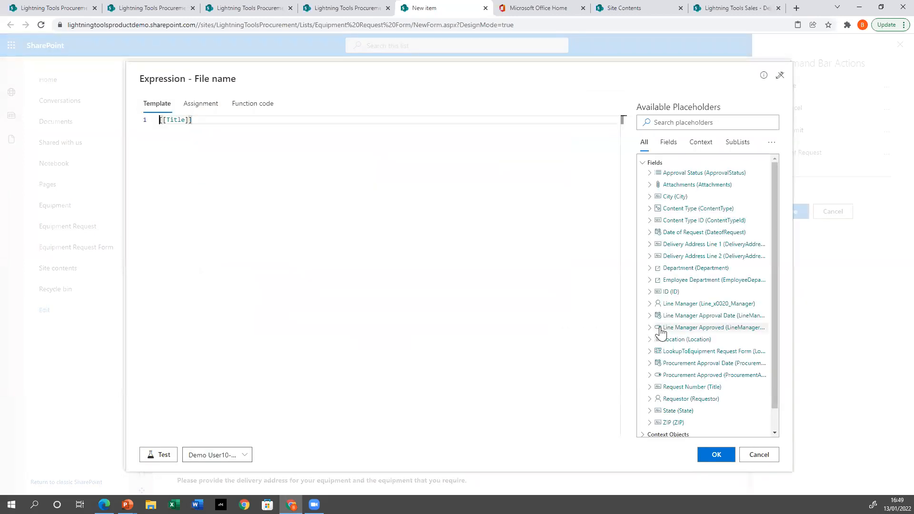
scroll(700, 364, "down", 1)
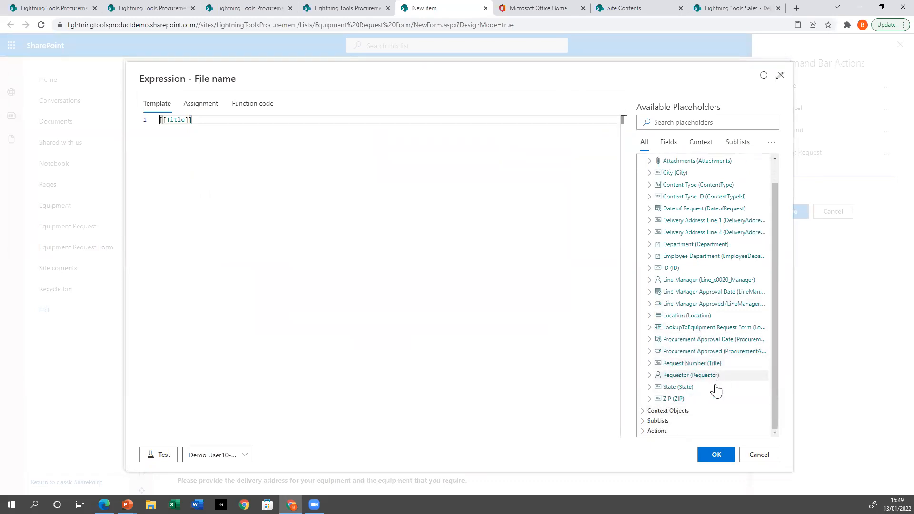
left_click(716, 455)
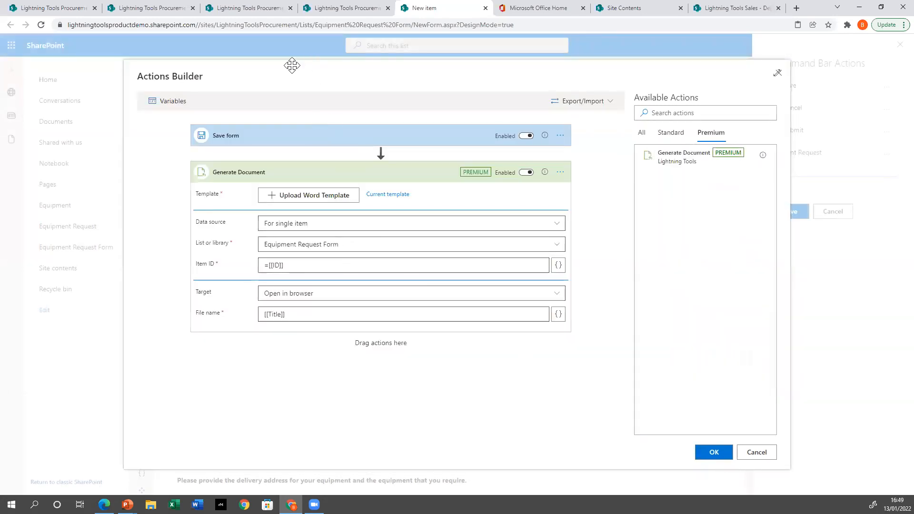
Accept the Print Request action, save the command bar actions, and save and close the form.
left_click(708, 453)
left_click(460, 397)
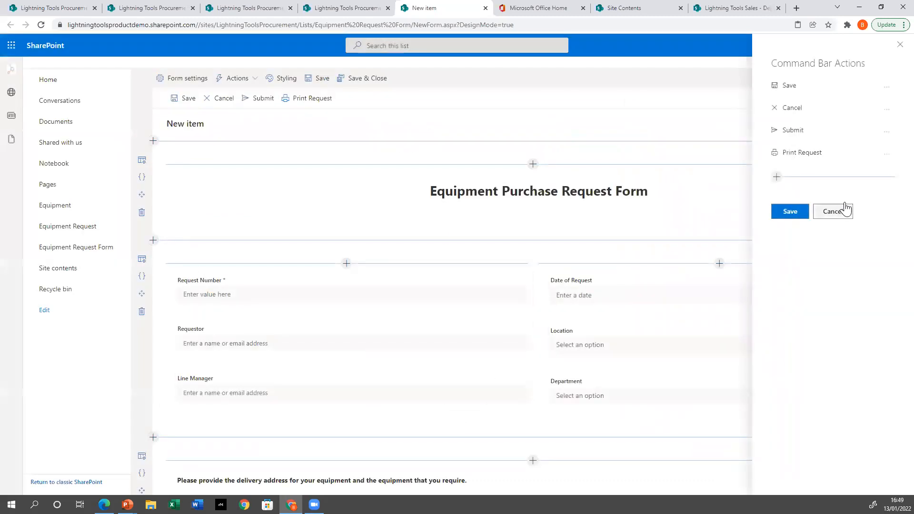
left_click(791, 216)
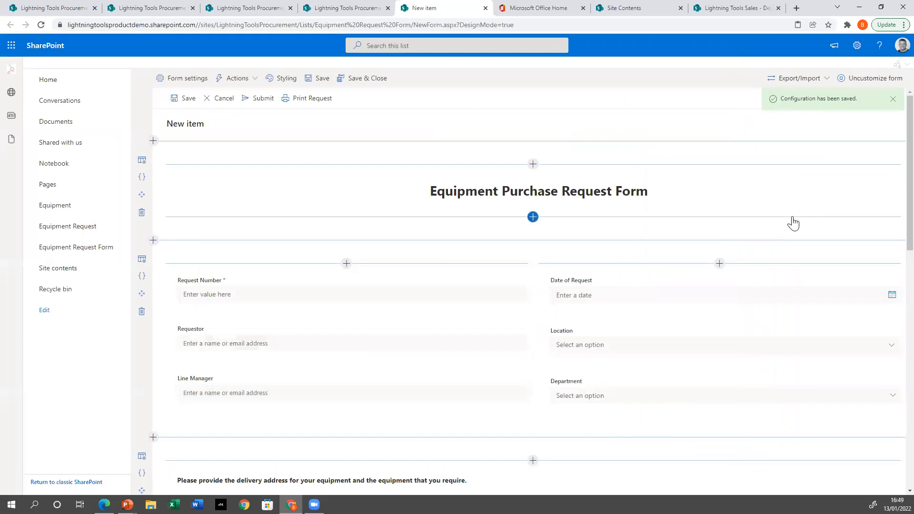
left_click(372, 81)
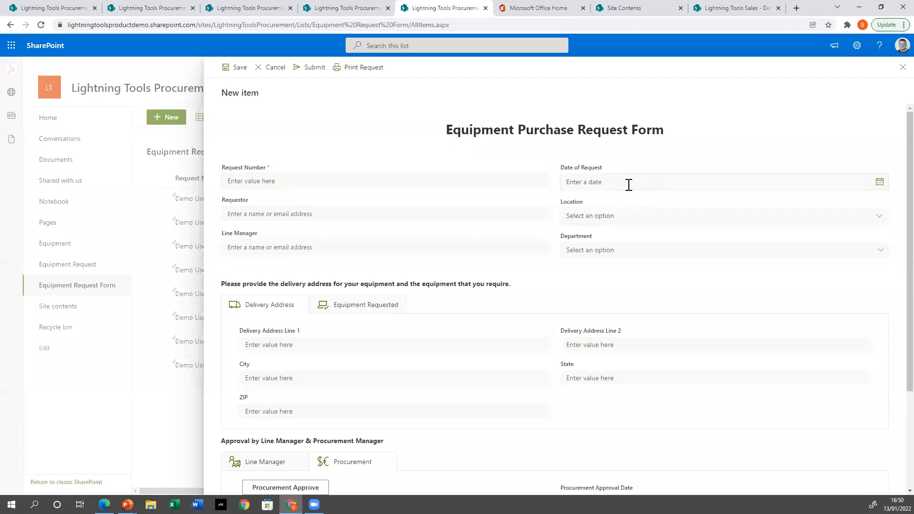
In a new equipment request, set the date of request to 1/13/2022 and choose the second suggested demo user as requestor.
left_click(629, 185)
left_click(637, 262)
left_click(409, 218)
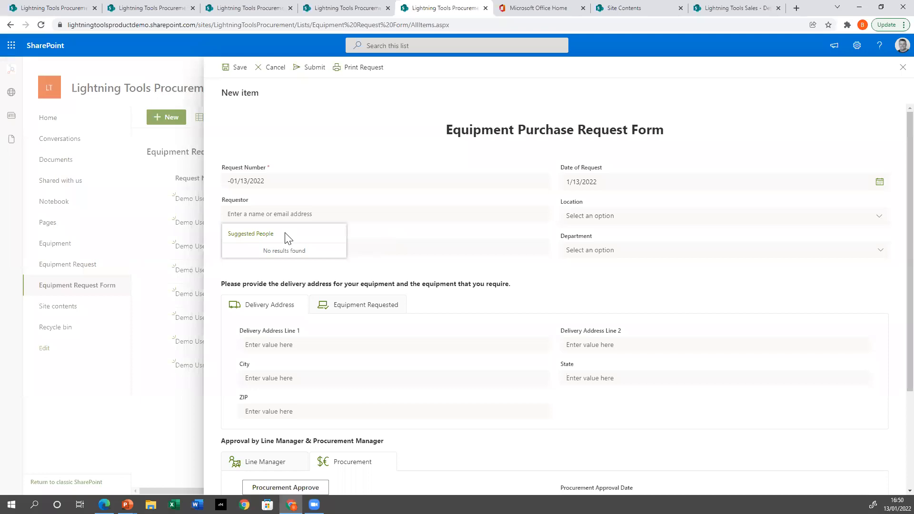
type("Demo User10")
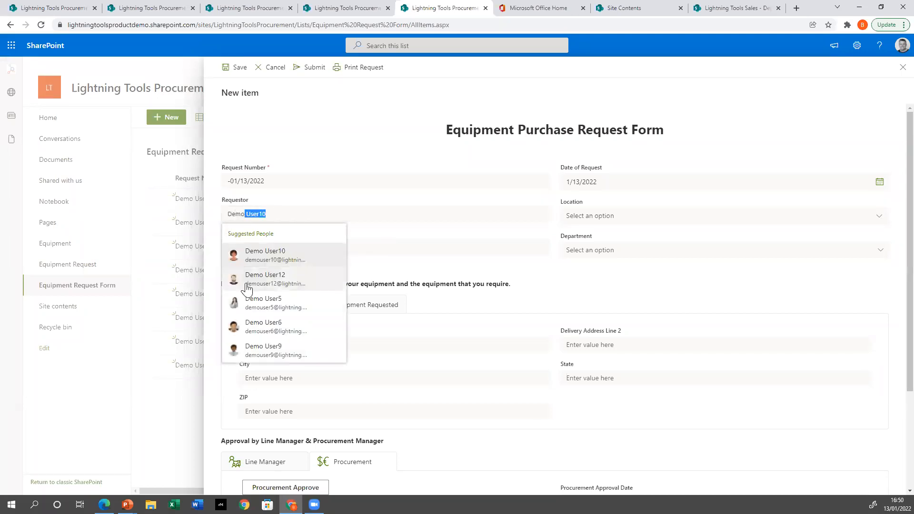
left_click(263, 290)
Set the request's location to US and its department to Sales.
left_click(609, 216)
left_click(606, 248)
left_click(603, 251)
left_click(600, 282)
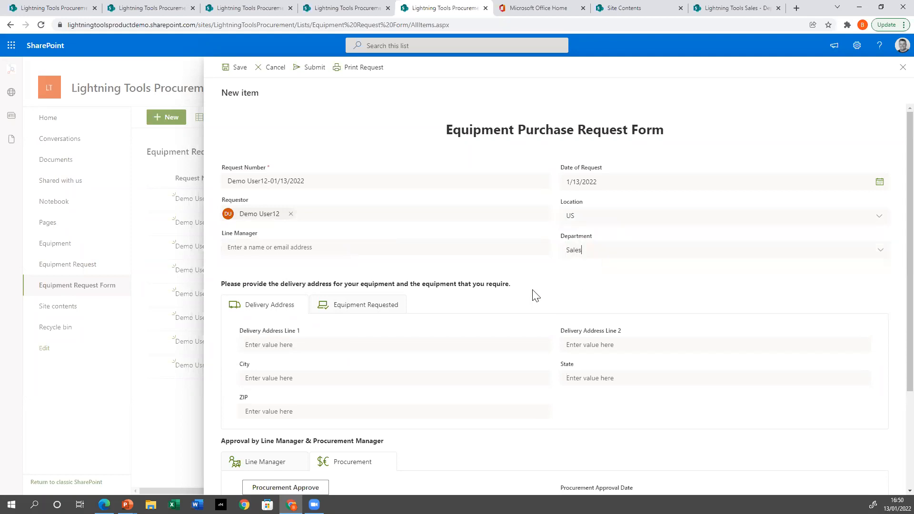
Look up "demo user" for the request's line manager and assign one of the suggested demo users.
left_click(417, 253)
type("demo user")
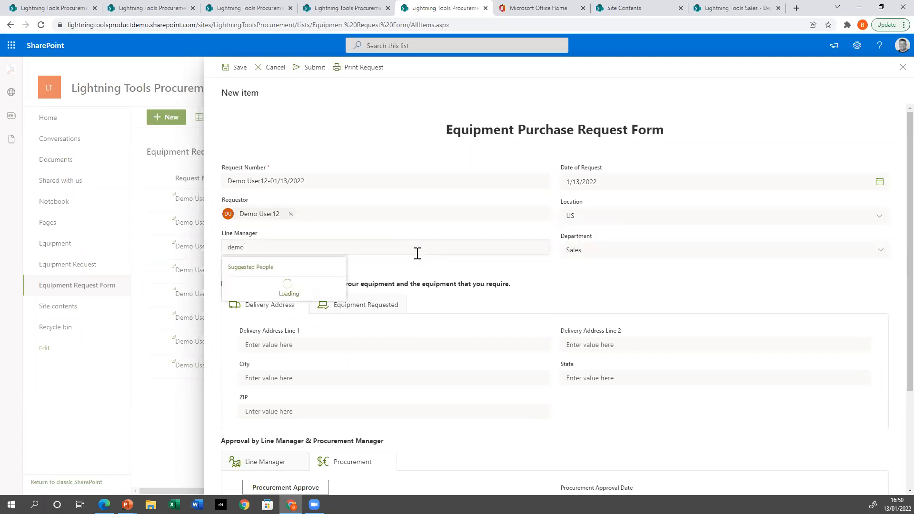
left_click(306, 369)
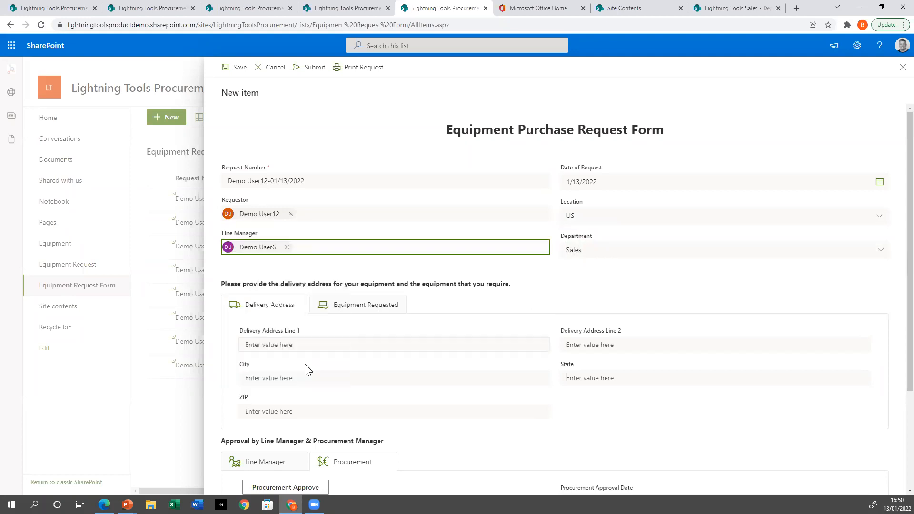
Add a requested equipment item titled laptop with type Laptop, item Surface Laptop 4 and cost 1000, and save it.
left_click(356, 311)
left_click(262, 356)
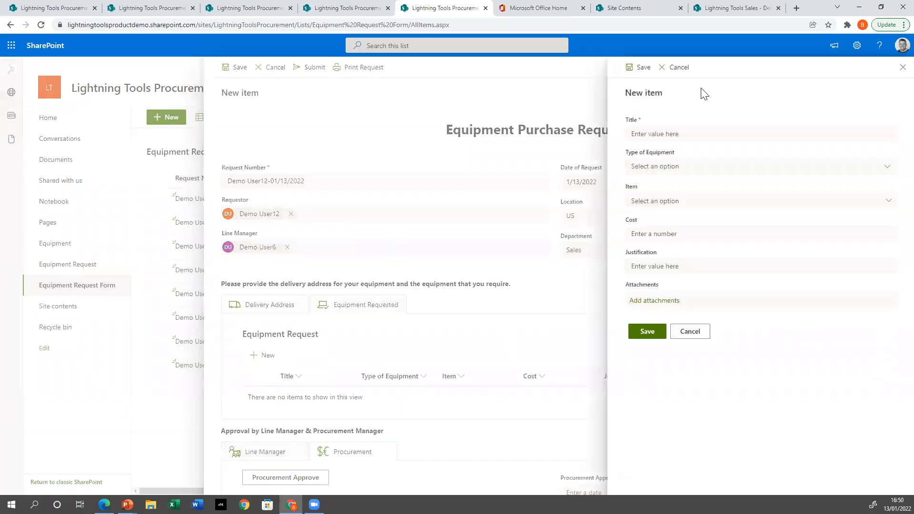
left_click(675, 135)
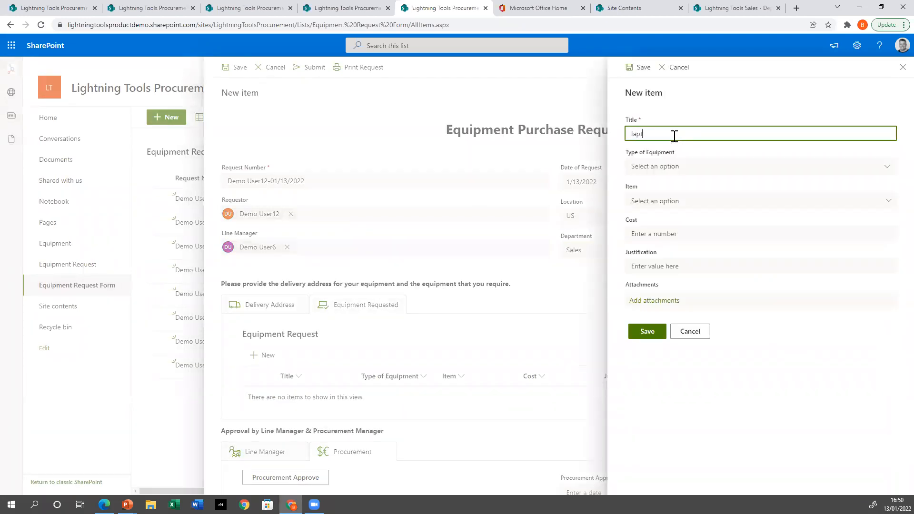
left_click(680, 171)
left_click(683, 199)
left_click(684, 200)
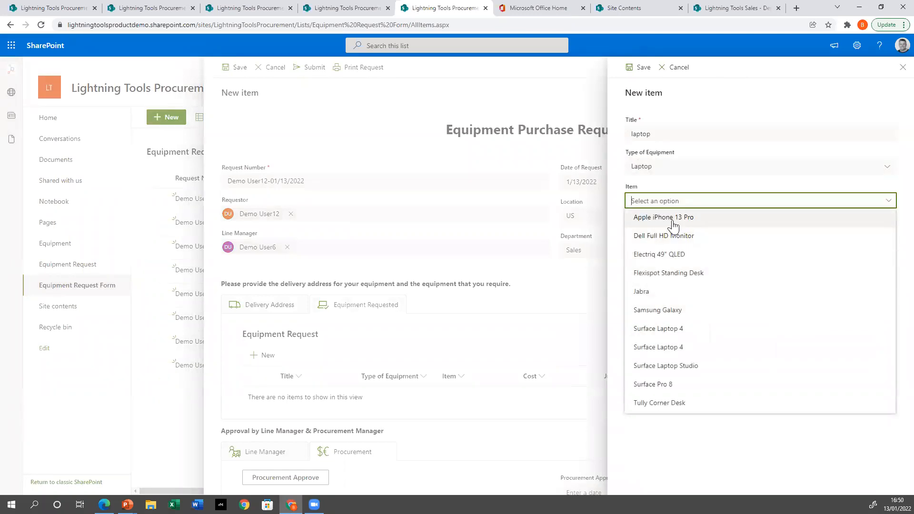
left_click(667, 329)
left_click(666, 240)
type("1000")
left_click(677, 265)
left_click(640, 333)
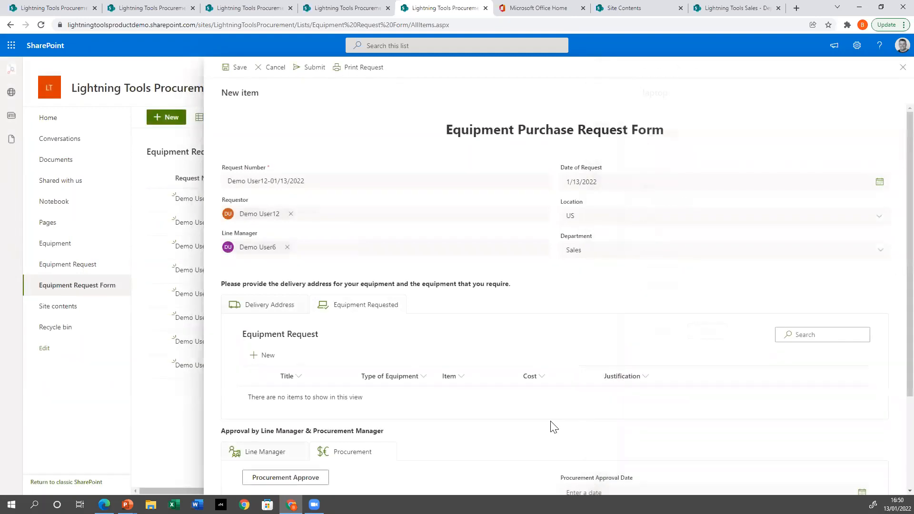
Add another requested equipment item titled headset with type Headset, item Jabra and cost 200, and save it.
left_click(263, 356)
left_click(743, 135)
left_click(741, 167)
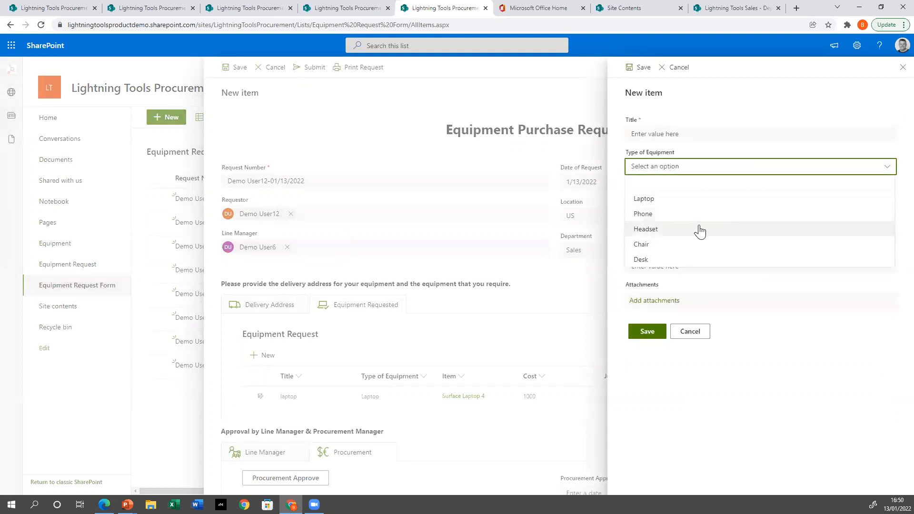
left_click(698, 229)
left_click(678, 135)
type("headset")
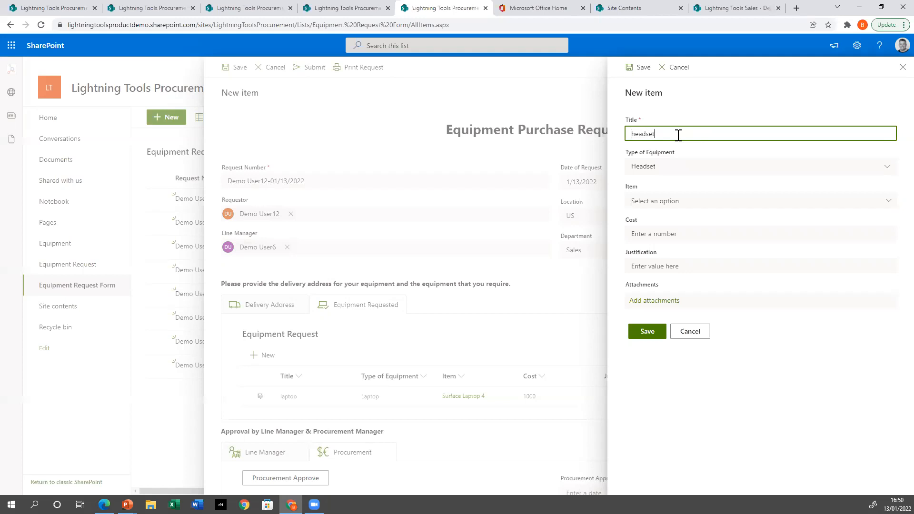
left_click(686, 201)
left_click(659, 303)
left_click(660, 237)
type("200")
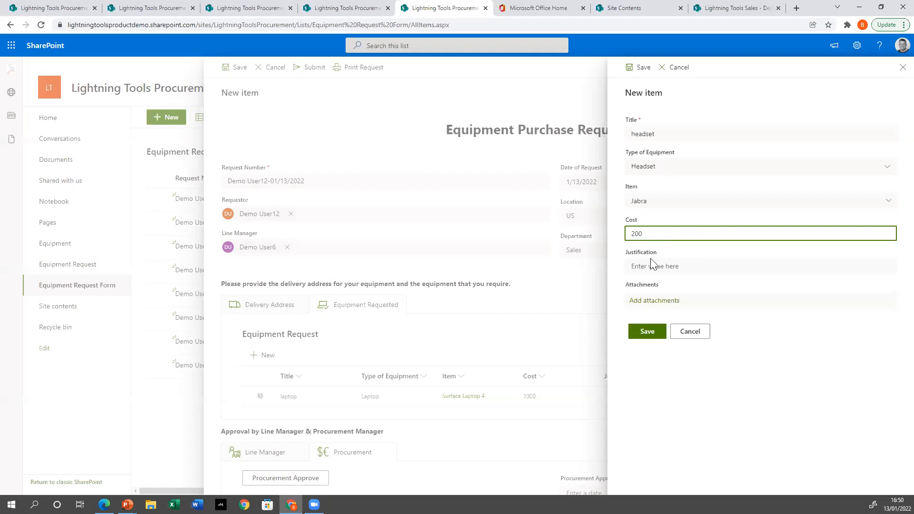
left_click(648, 332)
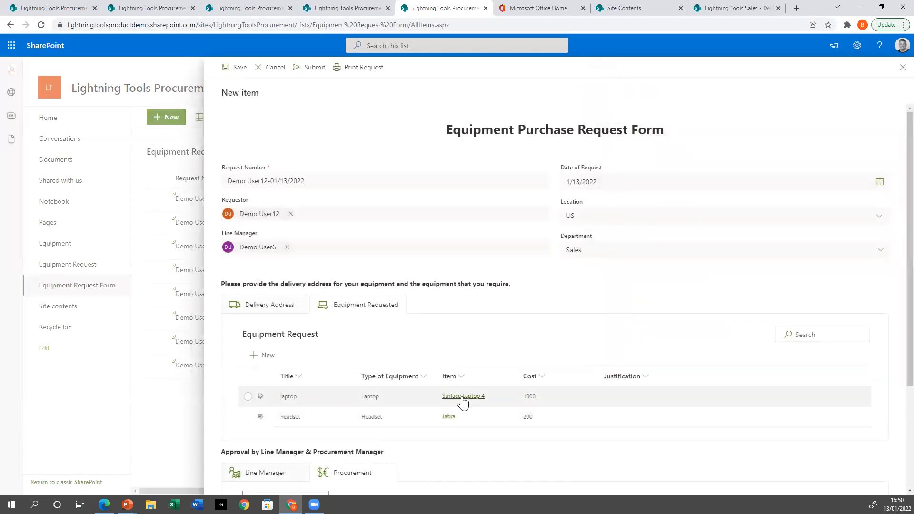
Run Print Request on the completed equipment request and open the downloaded Word document.
scroll(463, 384, "down", 4)
scroll(462, 383, "up", 4)
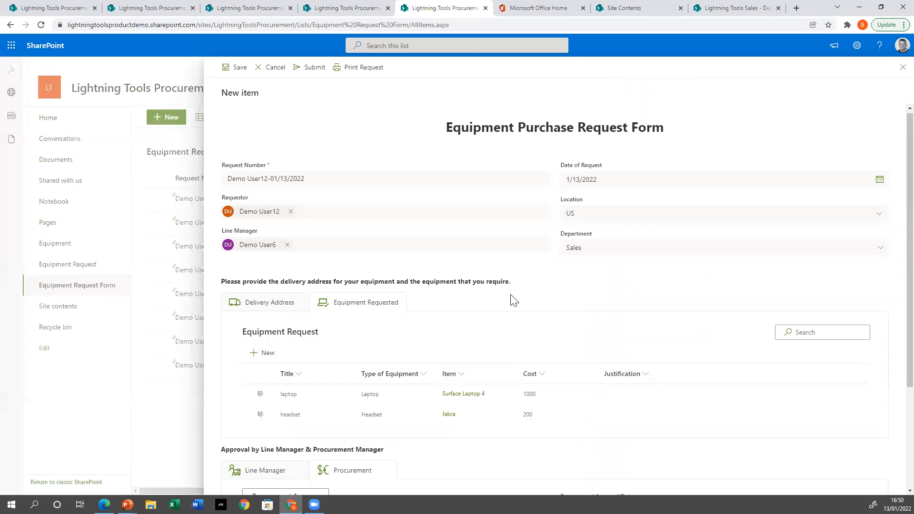
left_click(375, 66)
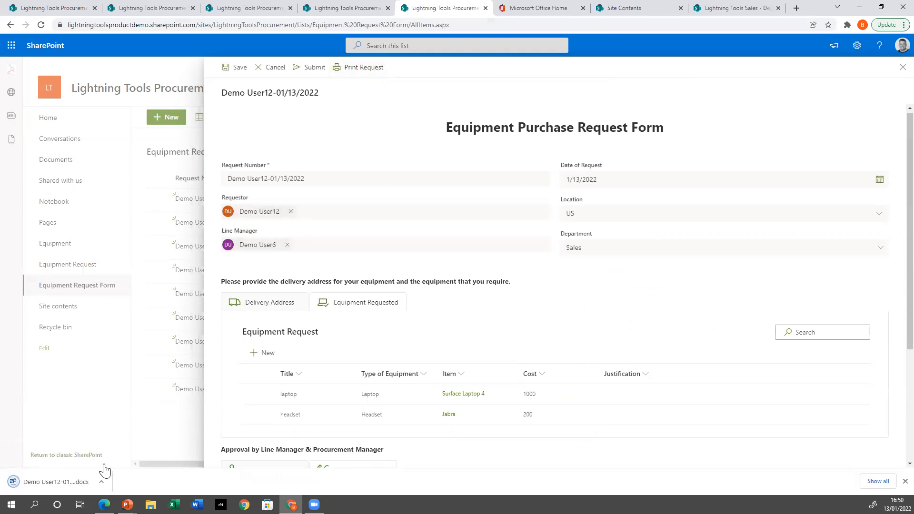
left_click(61, 482)
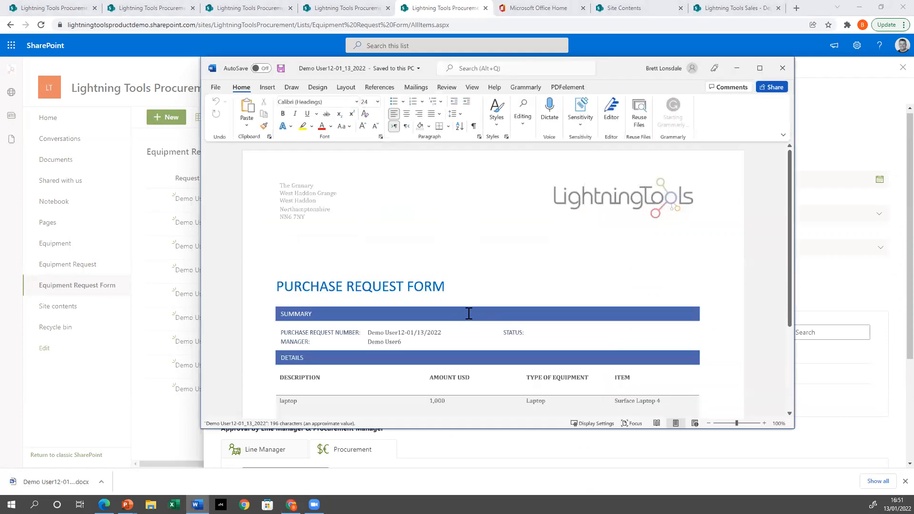
Review the summary and equipment details in the generated purchase request document, and close it and the request form.
scroll(469, 314, "down", 3)
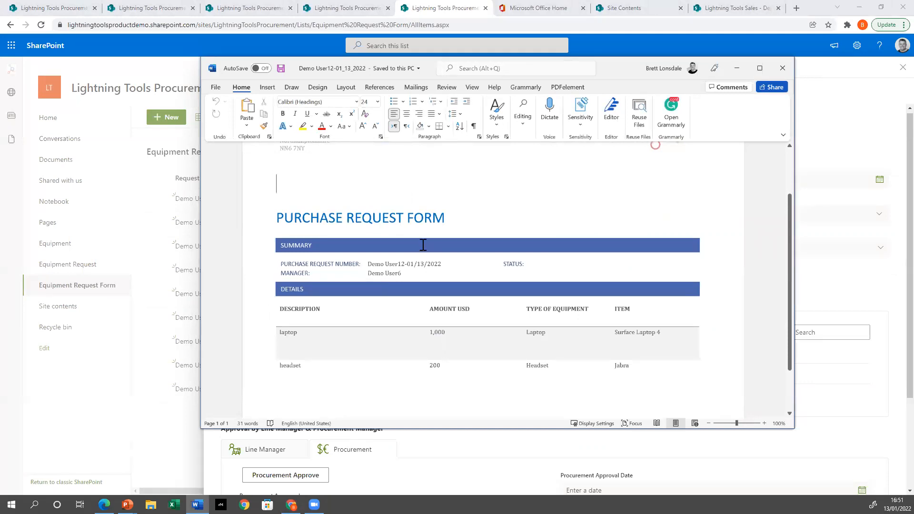
scroll(575, 255, "up", 1)
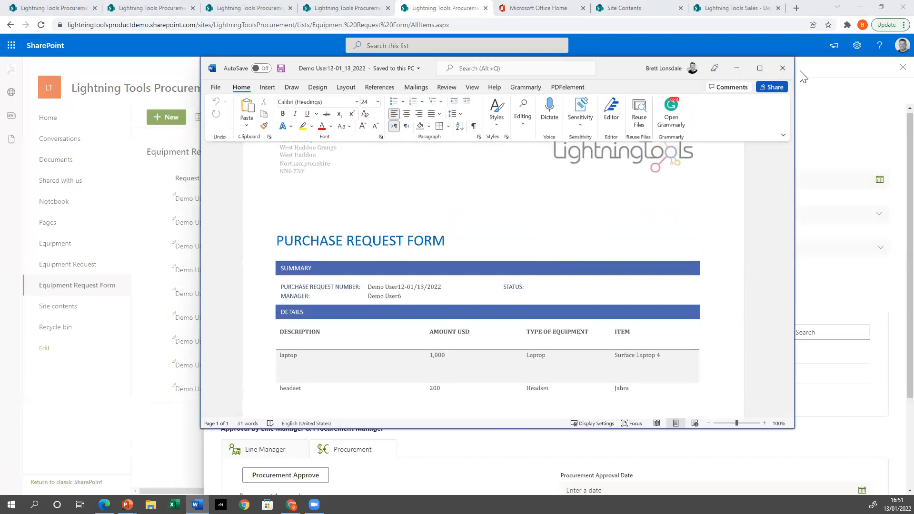
left_click(785, 69)
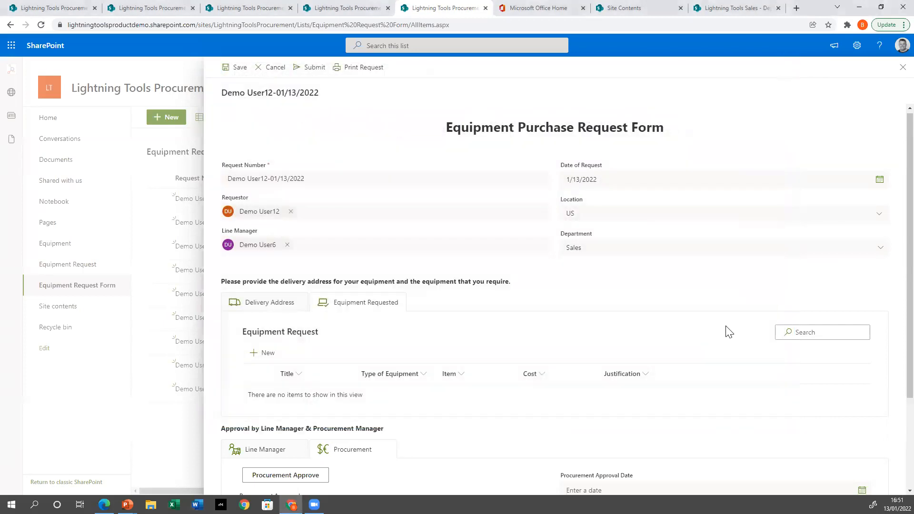
left_click(903, 68)
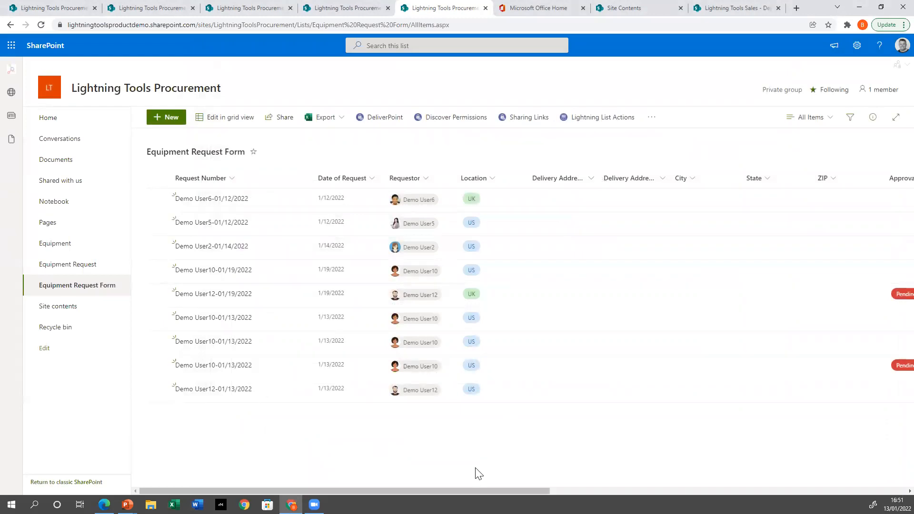
Switch to the PowerPoint slide show and advance to the List Actions slide.
left_click(128, 505)
left_click(138, 482)
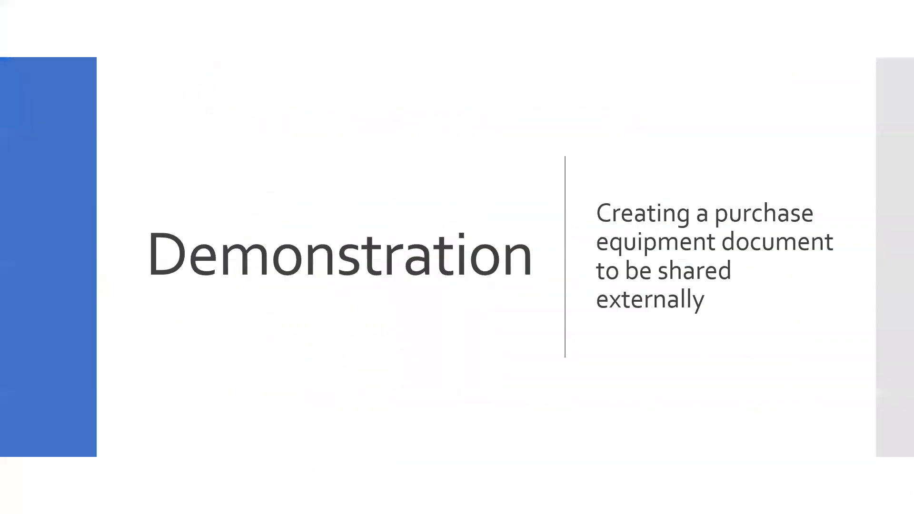
left_click(406, 307)
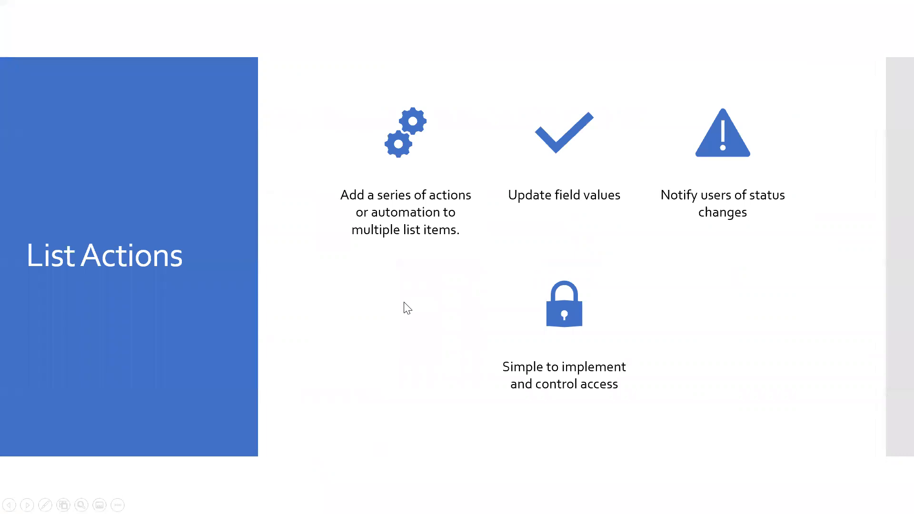